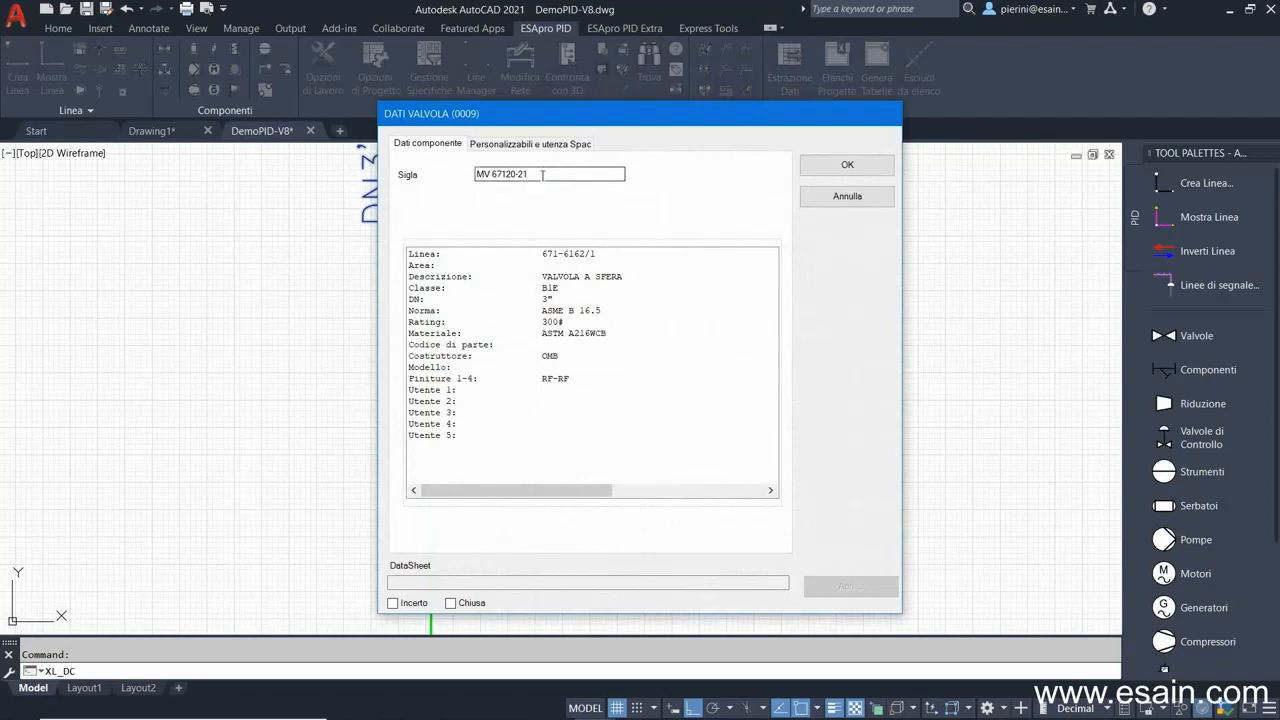
Check the tag and component data of the ball valve on line 671-6162/1 and close its data dialog.
left_click_drag(541, 172, 466, 172)
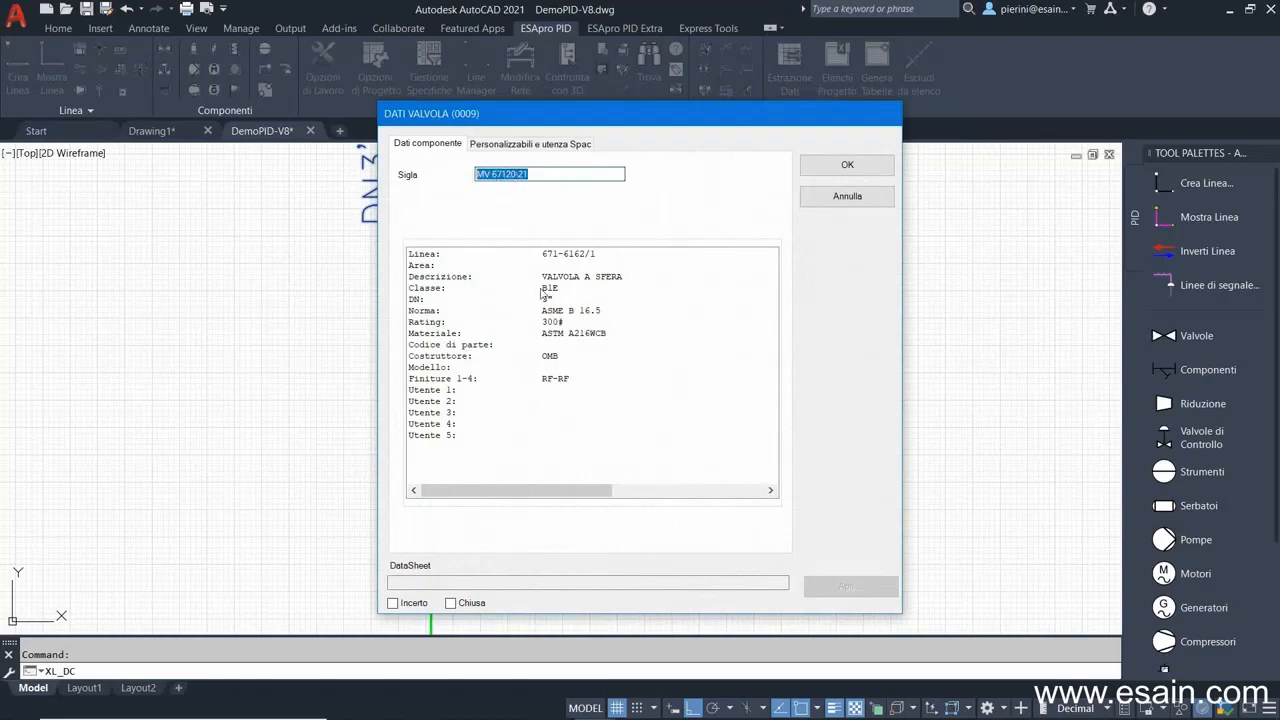
left_click(846, 166)
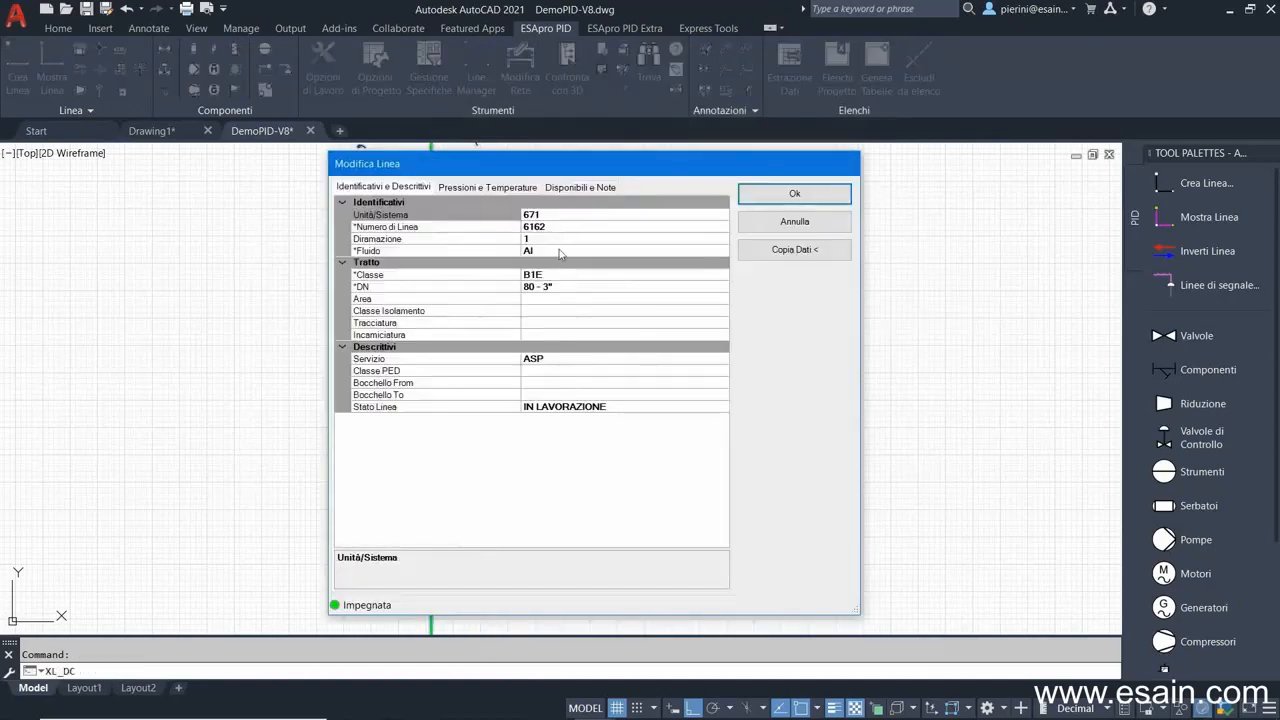
Review the identification, class, diameter, pressure and temperature data of pipeline 6162 and close its dialog.
left_click(552, 224)
left_click(545, 240)
left_click(547, 252)
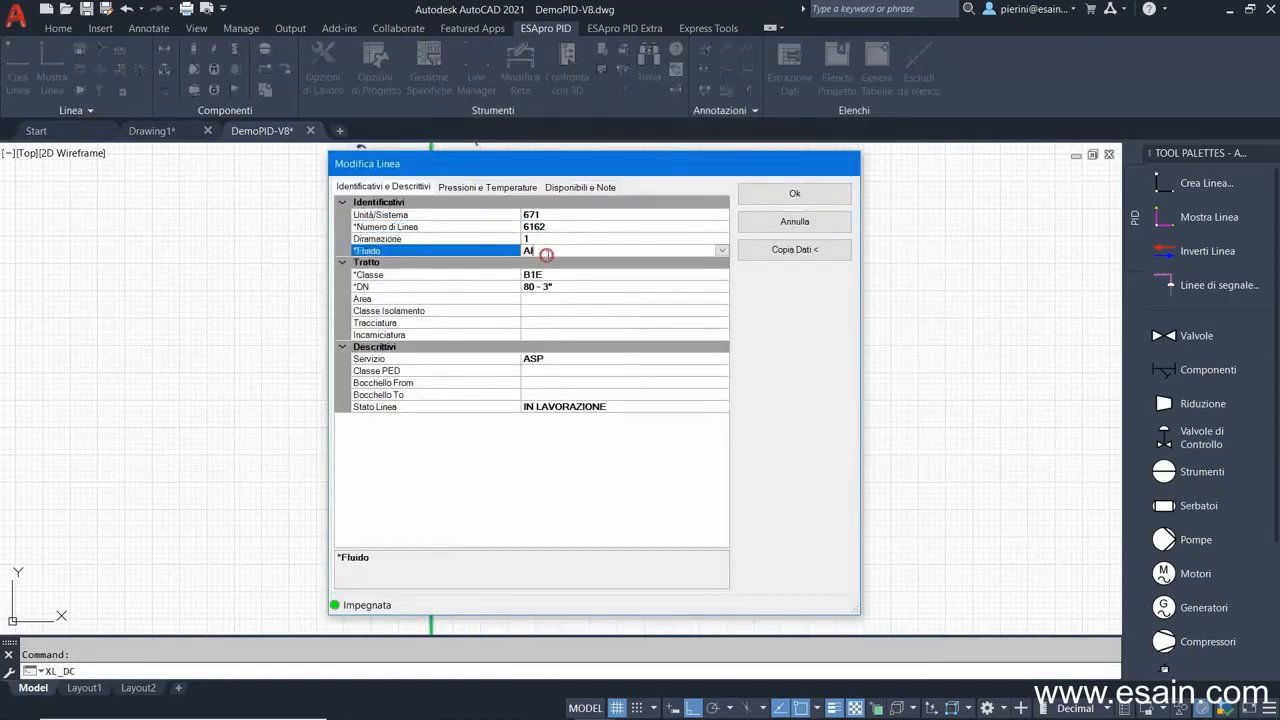
left_click(549, 274)
left_click(549, 297)
left_click(487, 186)
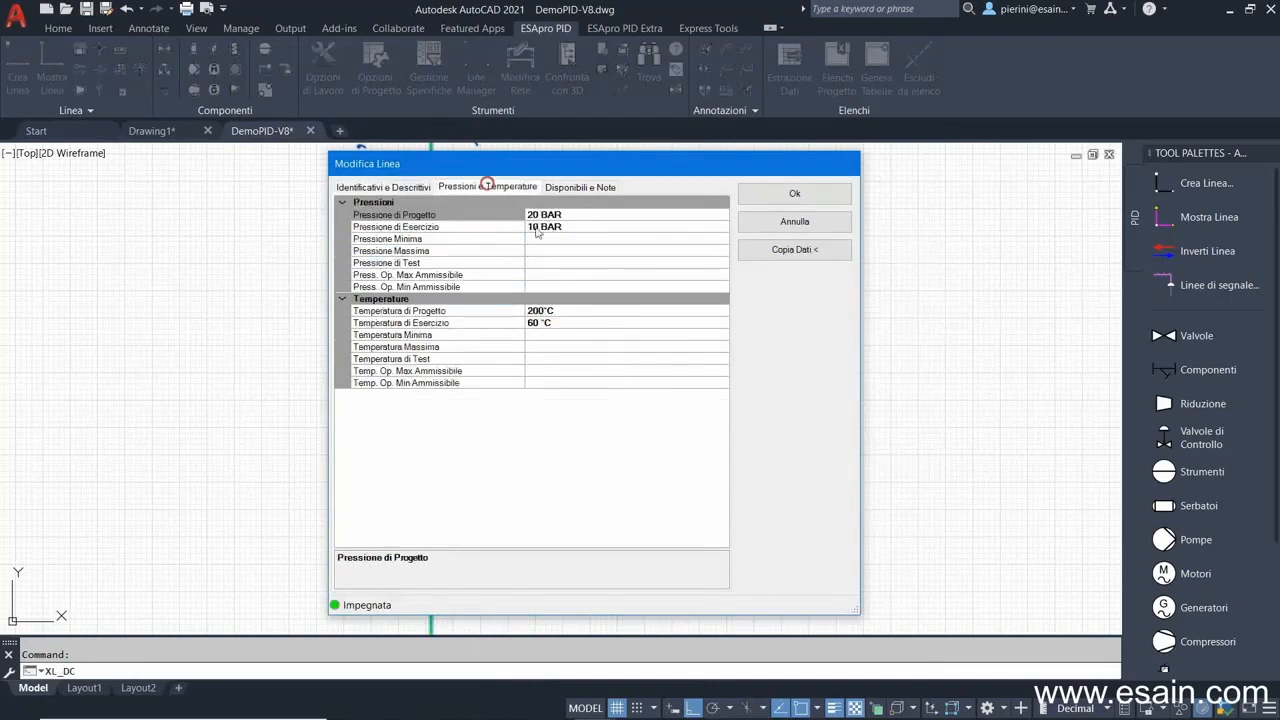
left_click(772, 193)
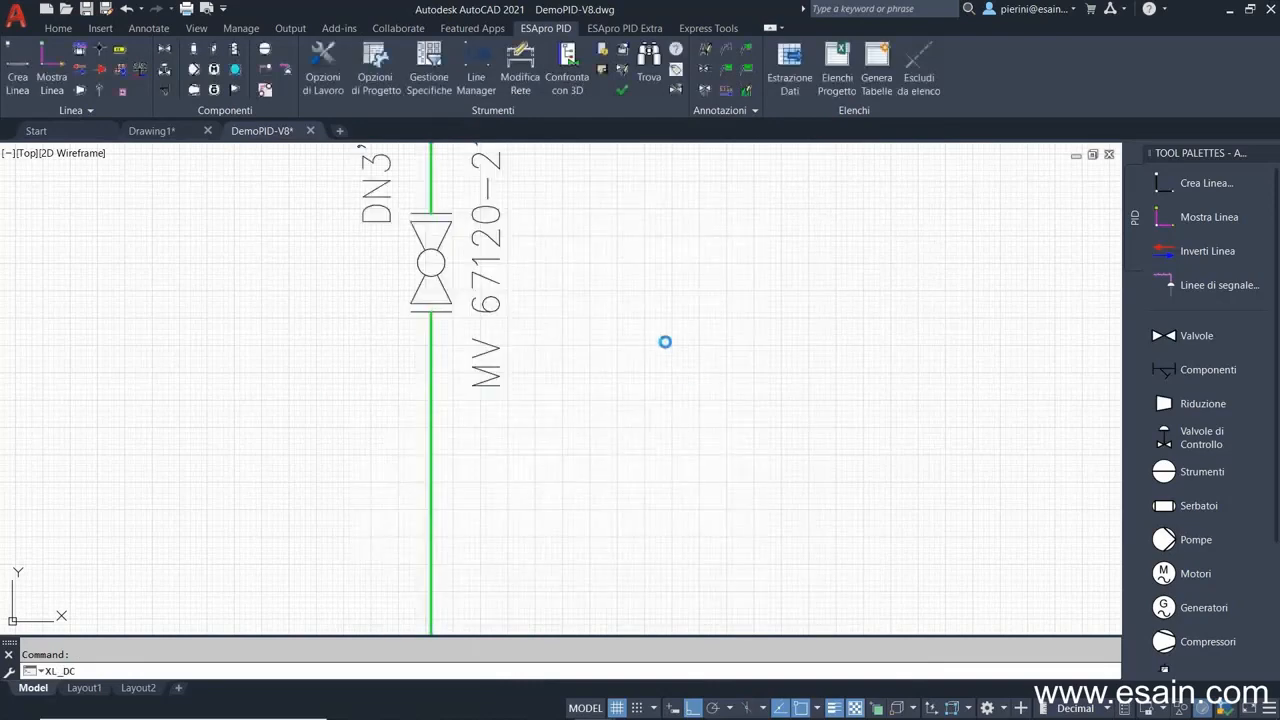
Open the ESApro specification management program and display its symbol library.
middle_click(653, 350)
middle_click(653, 350)
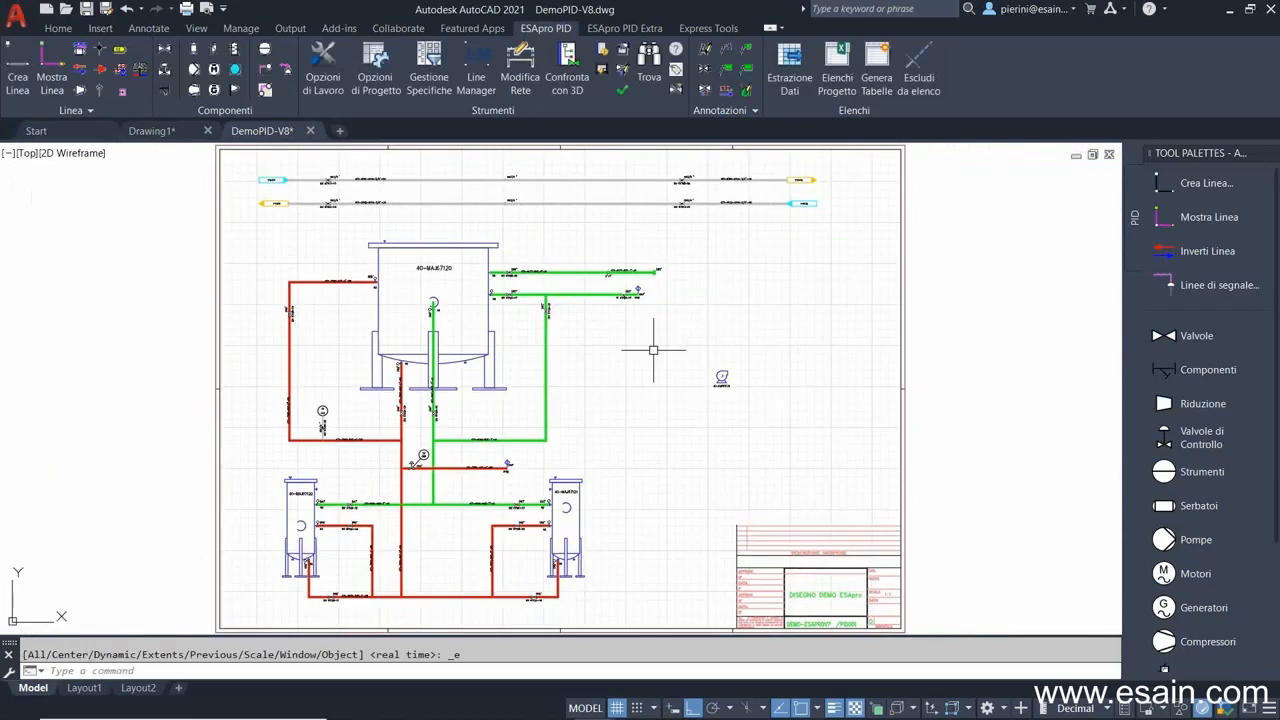
left_click(428, 72)
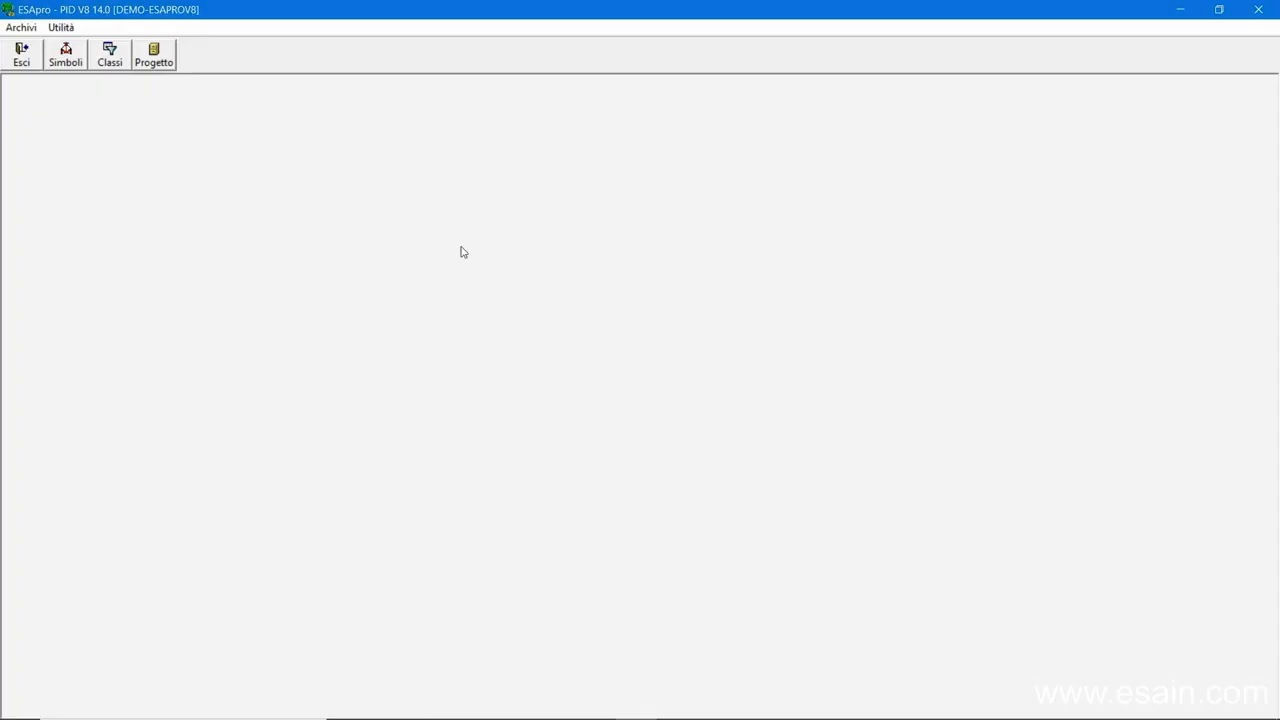
left_click(62, 60)
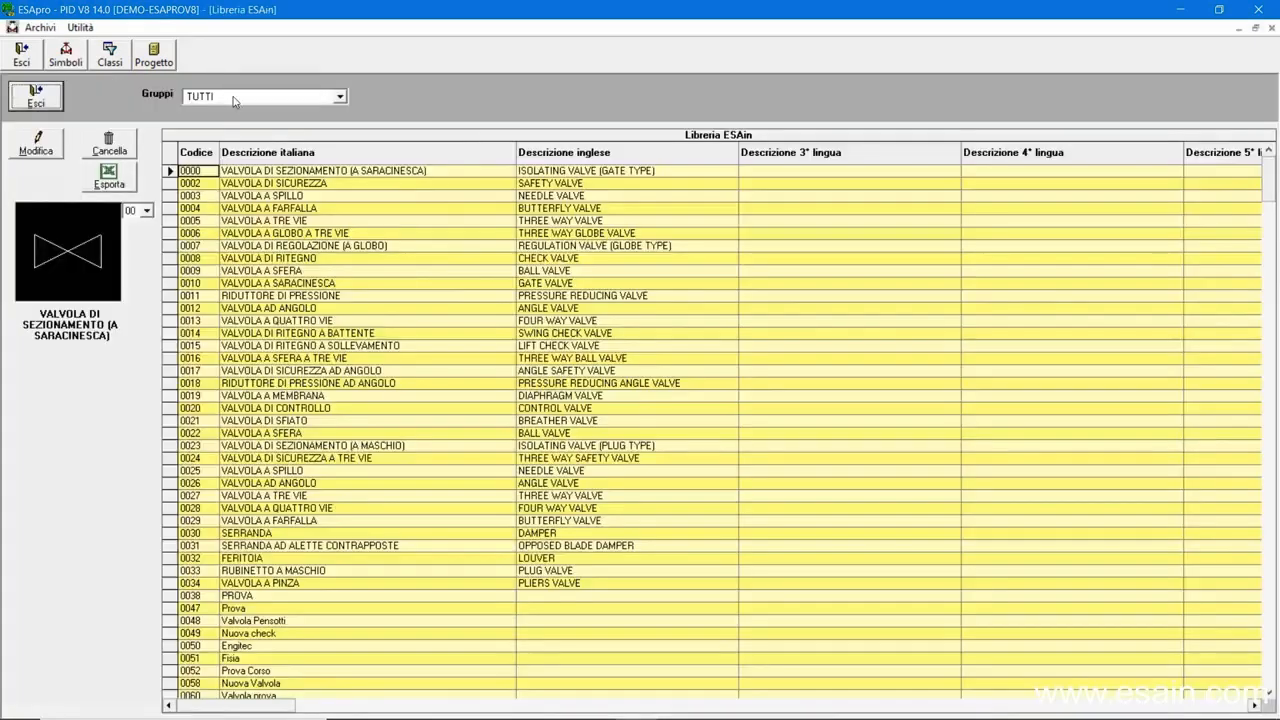
Filter the symbol library to the VALVOLE group and preview the butterfly, ball and gate valve symbols.
left_click(234, 100)
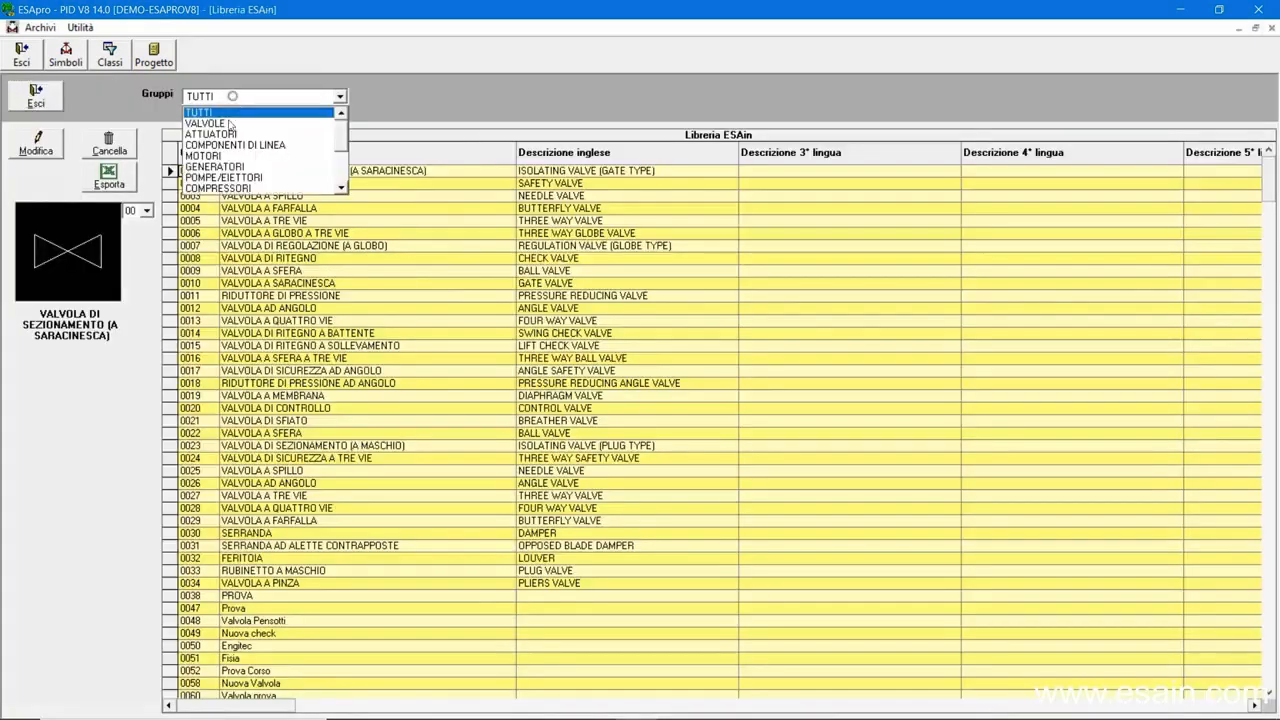
left_click(228, 130)
left_click(234, 207)
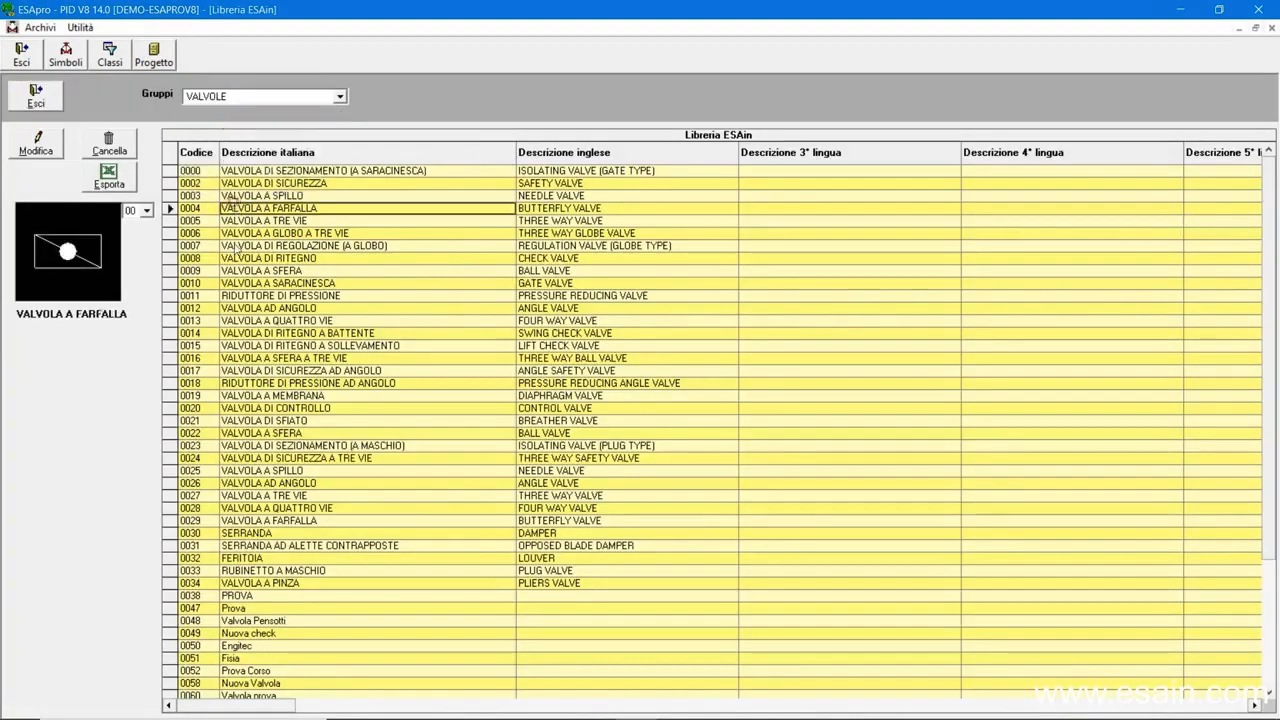
left_click(255, 271)
left_click(230, 284)
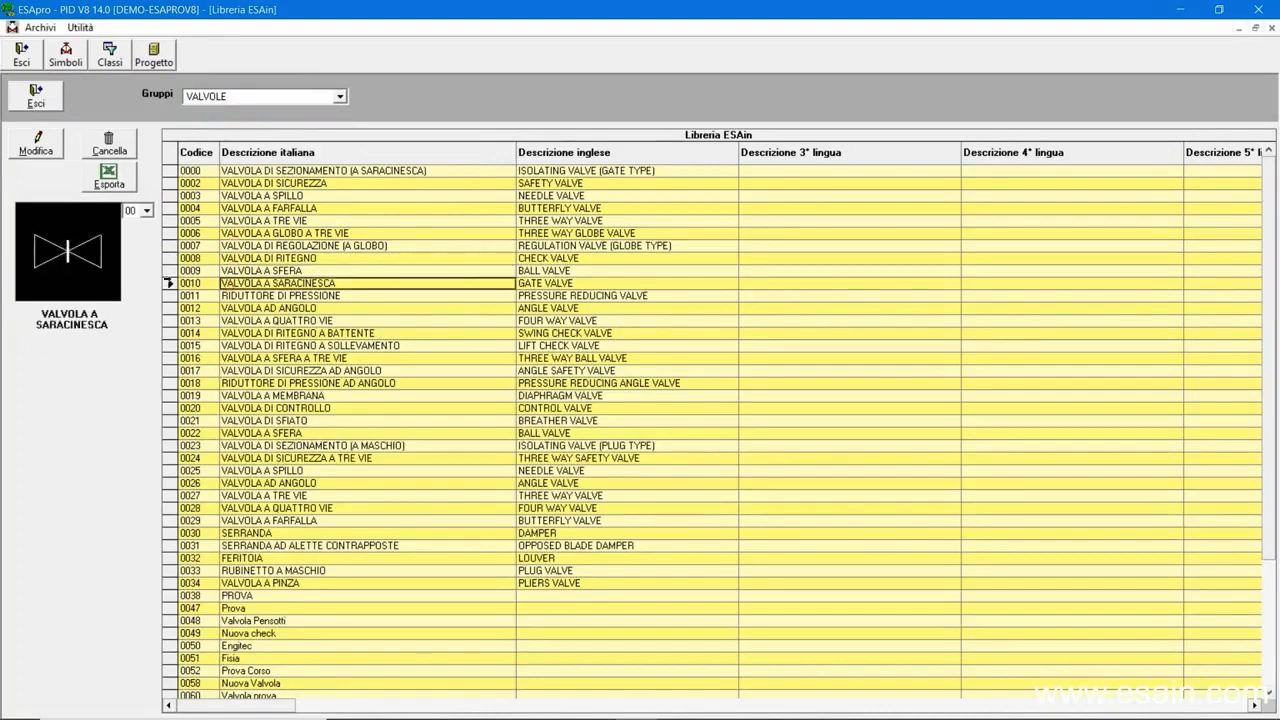
Examine the record of gate valve symbol 0010 with its display styles 00 and 01, leaving it without saving.
double_click(521, 283)
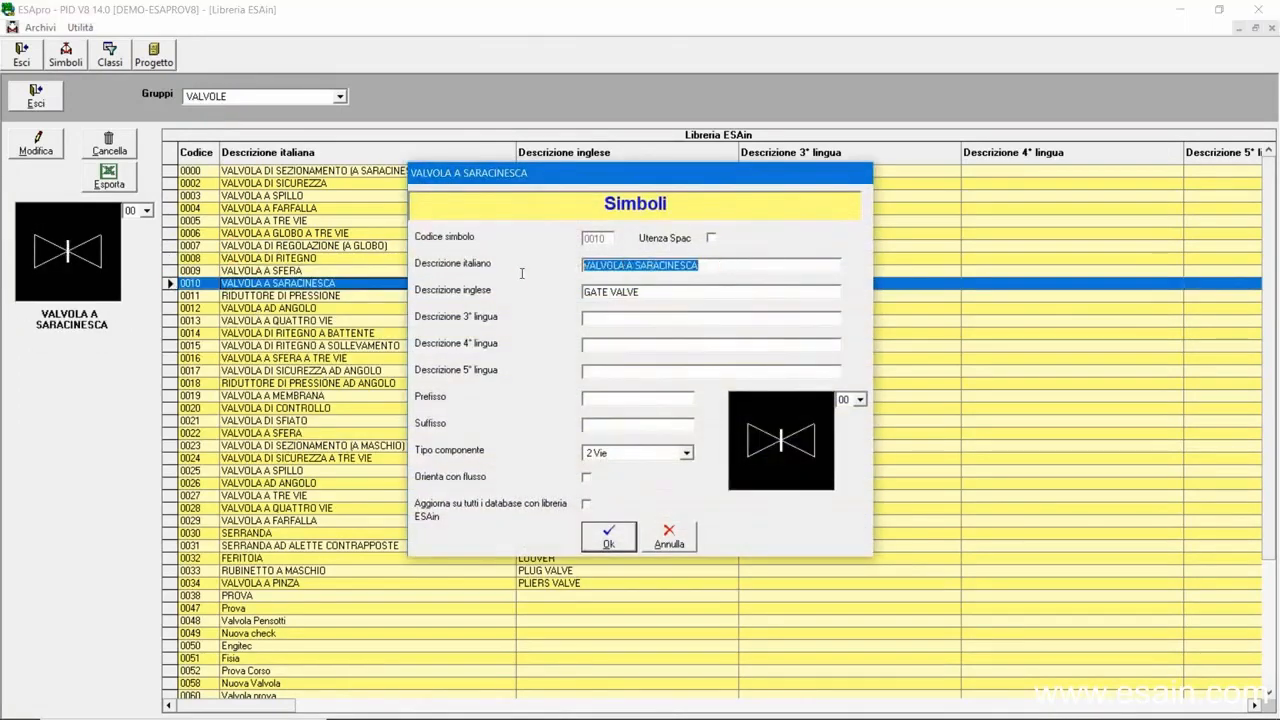
key("Tab")
key("Tab")
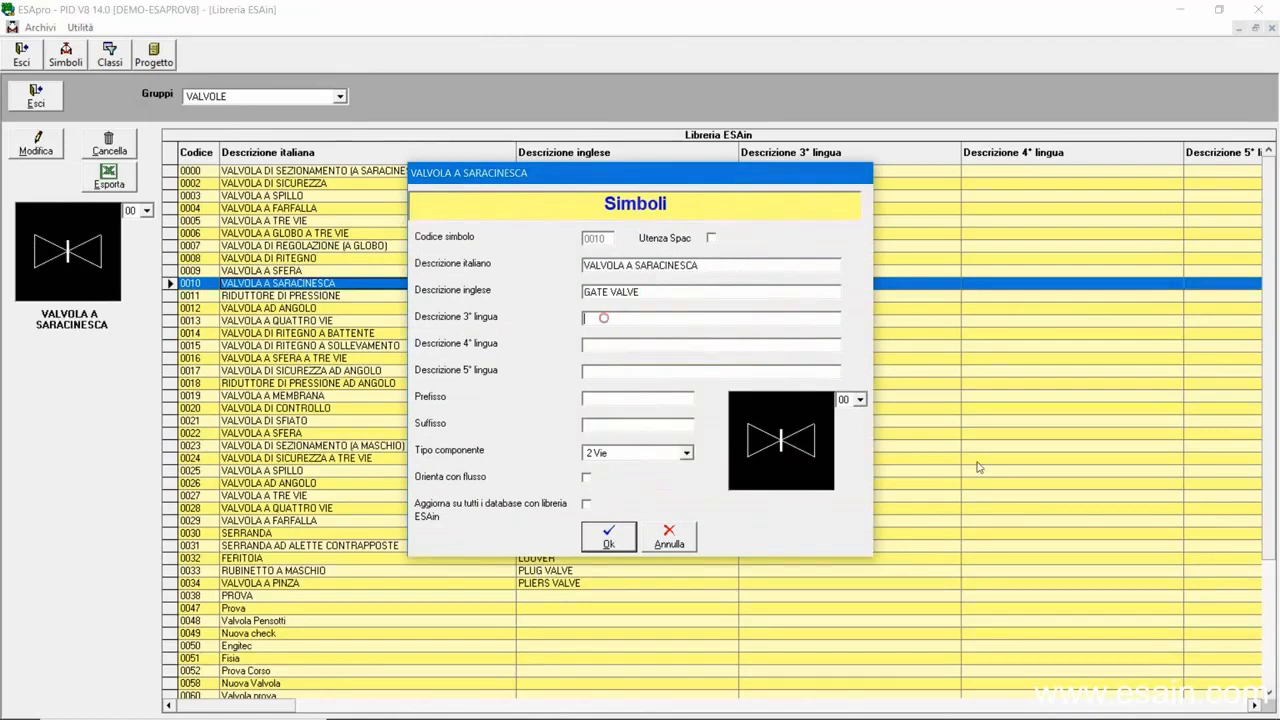
left_click(859, 399)
left_click(849, 426)
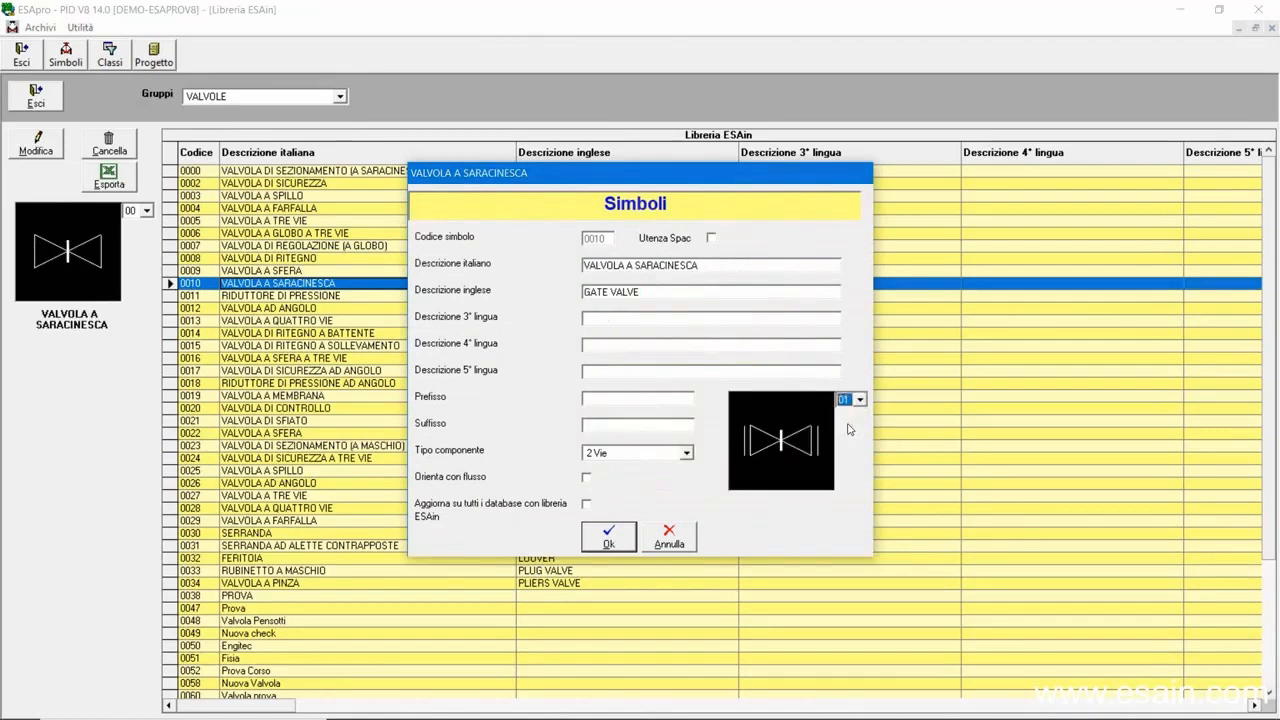
key("Up")
key("Down")
key("Up")
left_click(686, 543)
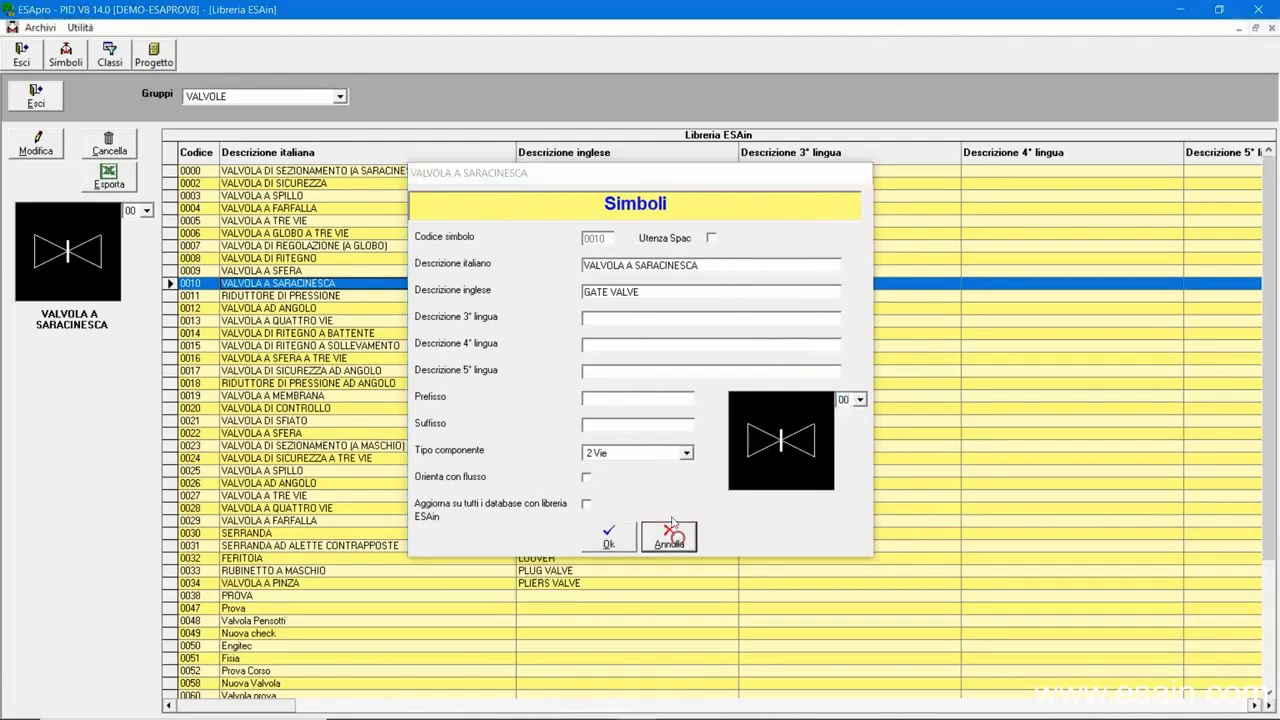
Filter the symbol library to the MOTORI group and close the library.
left_click(310, 97)
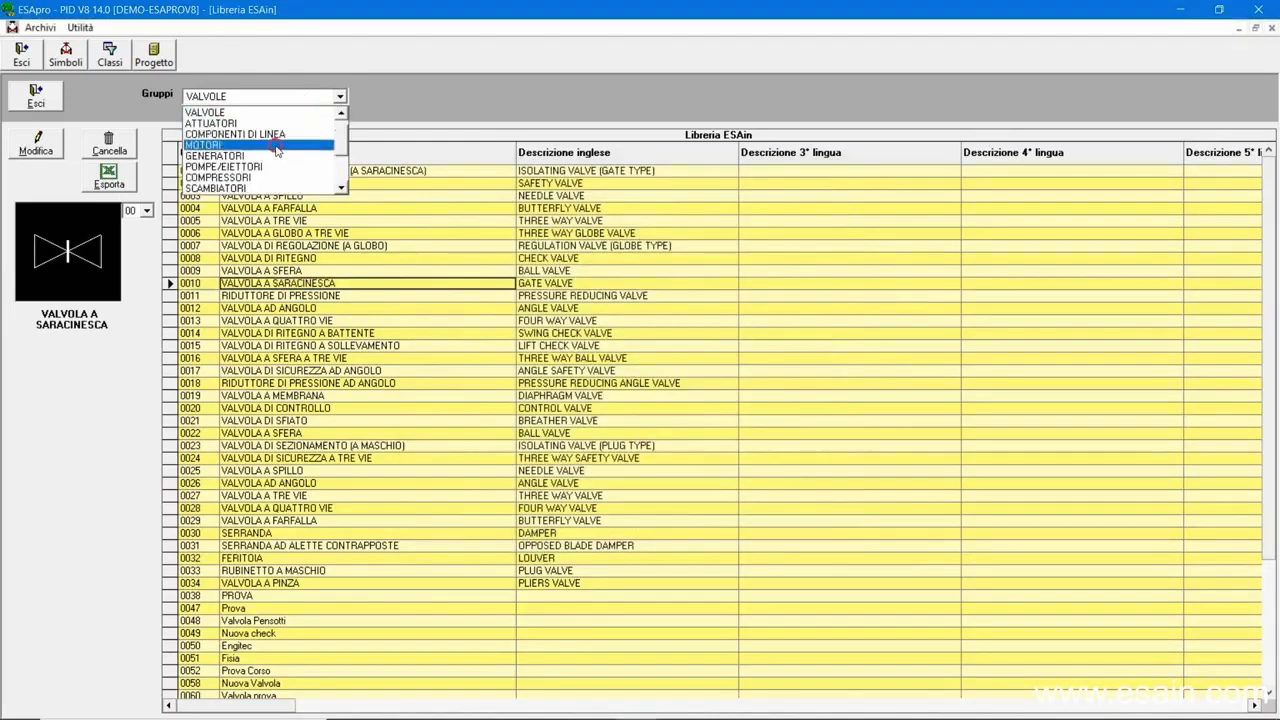
left_click(270, 146)
left_click(46, 97)
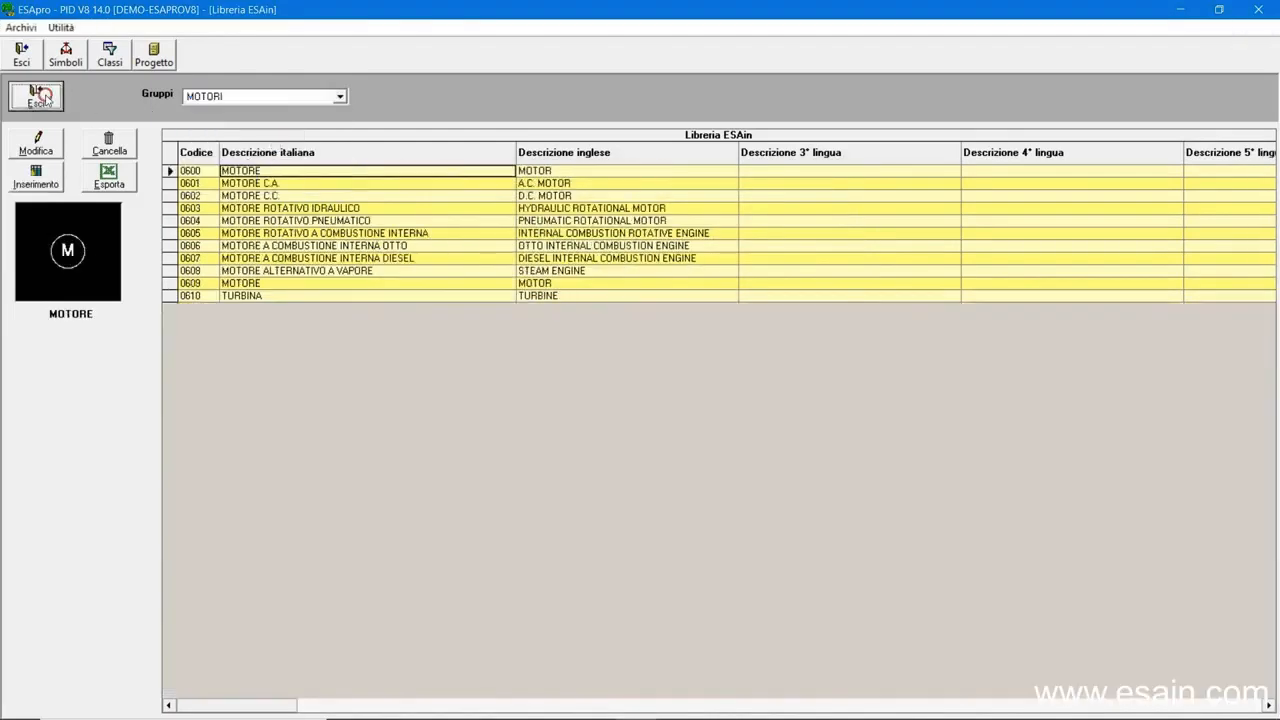
Open the piping class archive and inspect the DEMO class's blind flange, butterfly, ball and gate valve entries.
left_click(108, 54)
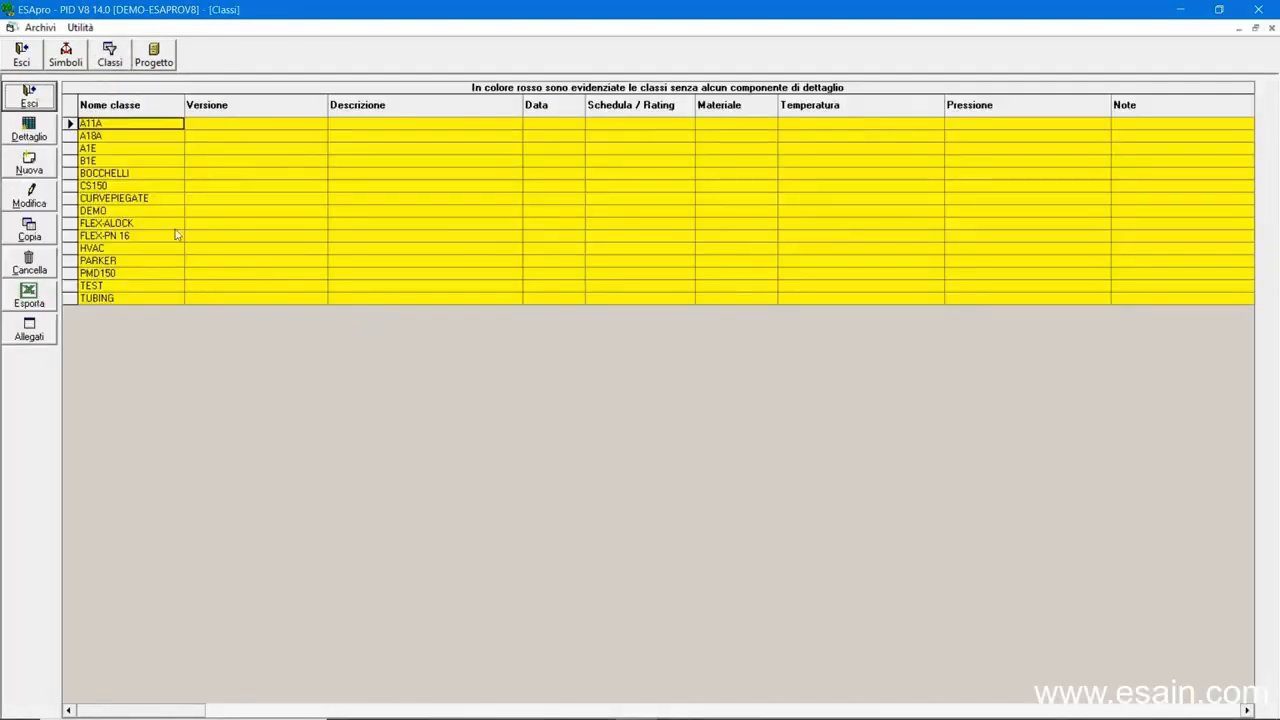
double_click(68, 211)
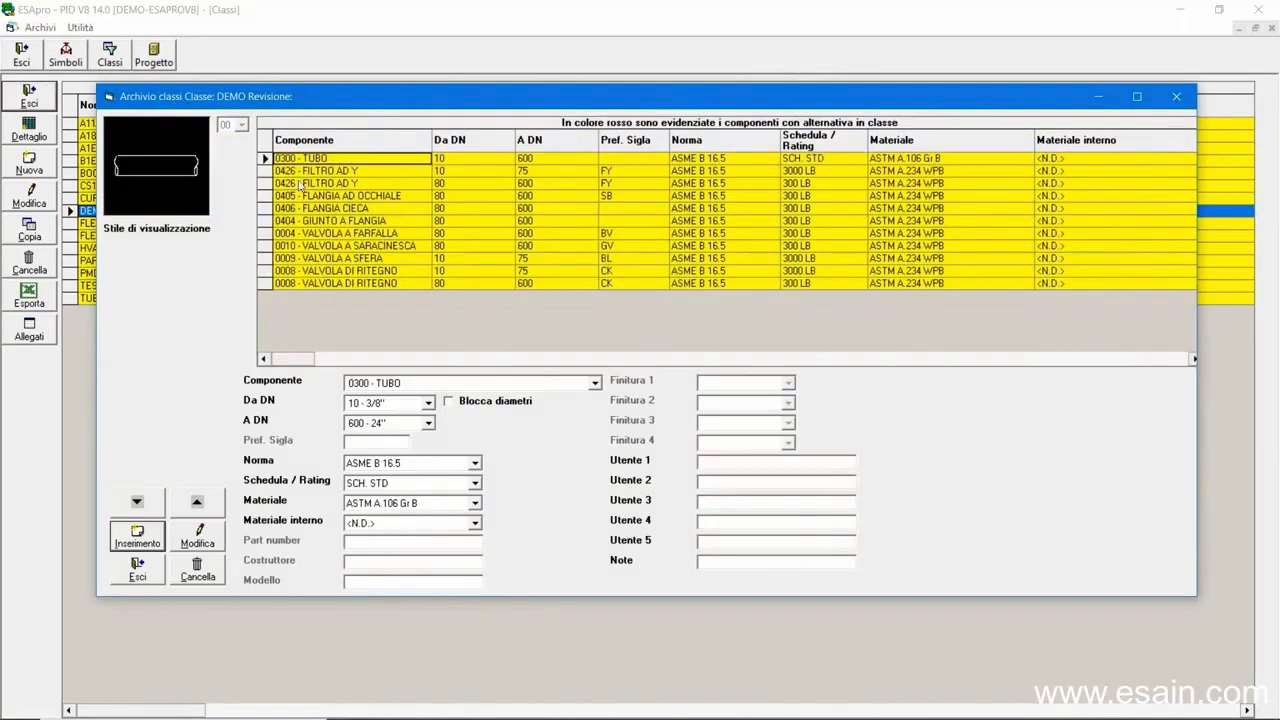
left_click(366, 210)
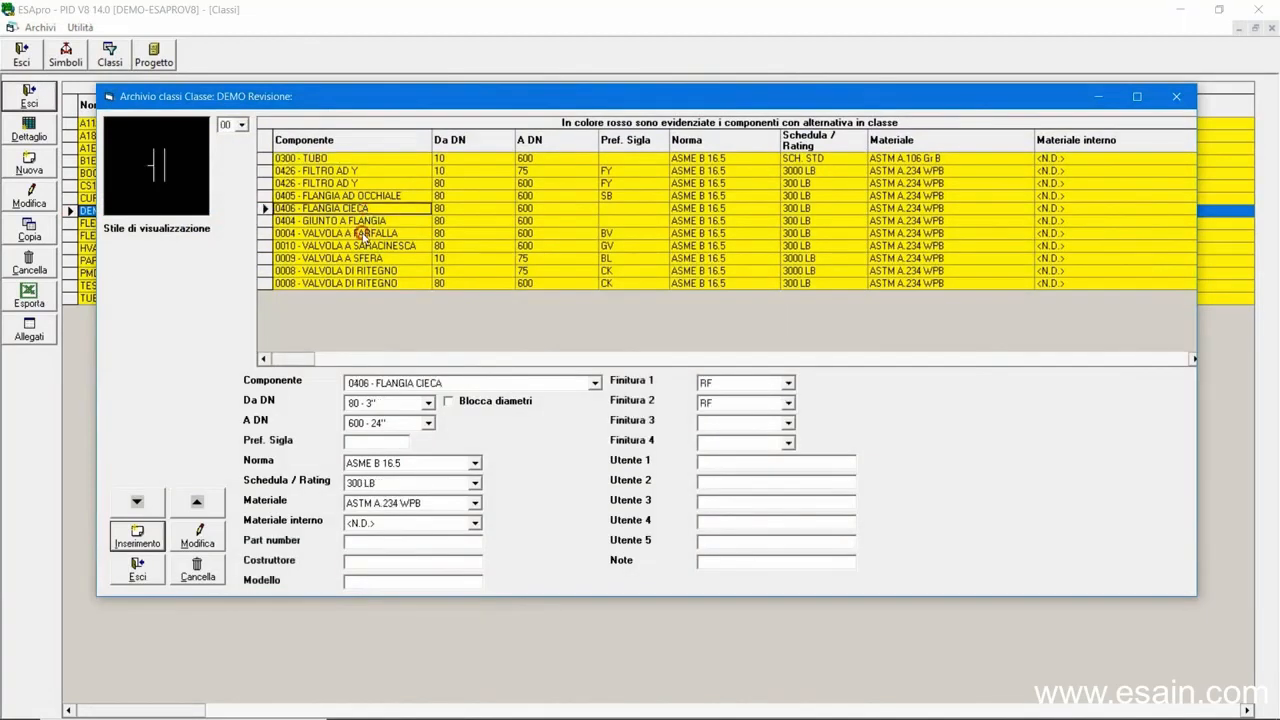
left_click(360, 233)
left_click(355, 257)
left_click(352, 246)
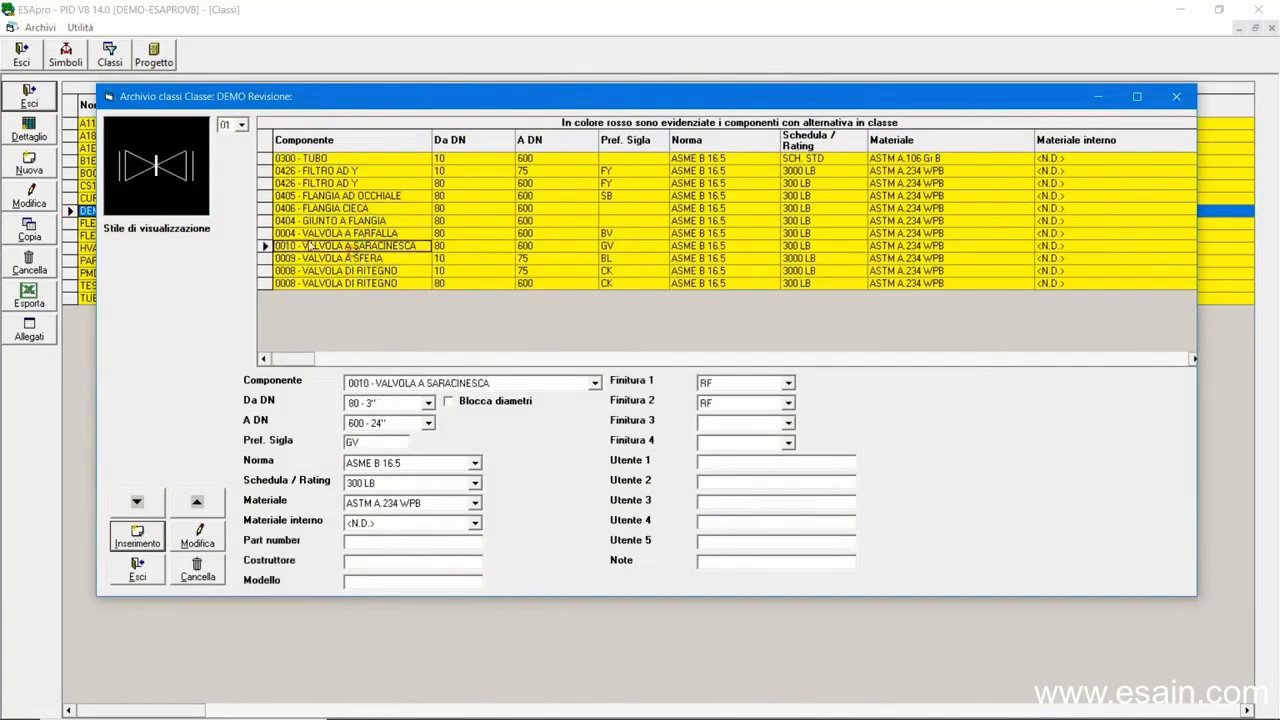
Examine the DEMO class gate valve's diameter range and rating.
left_click(264, 246)
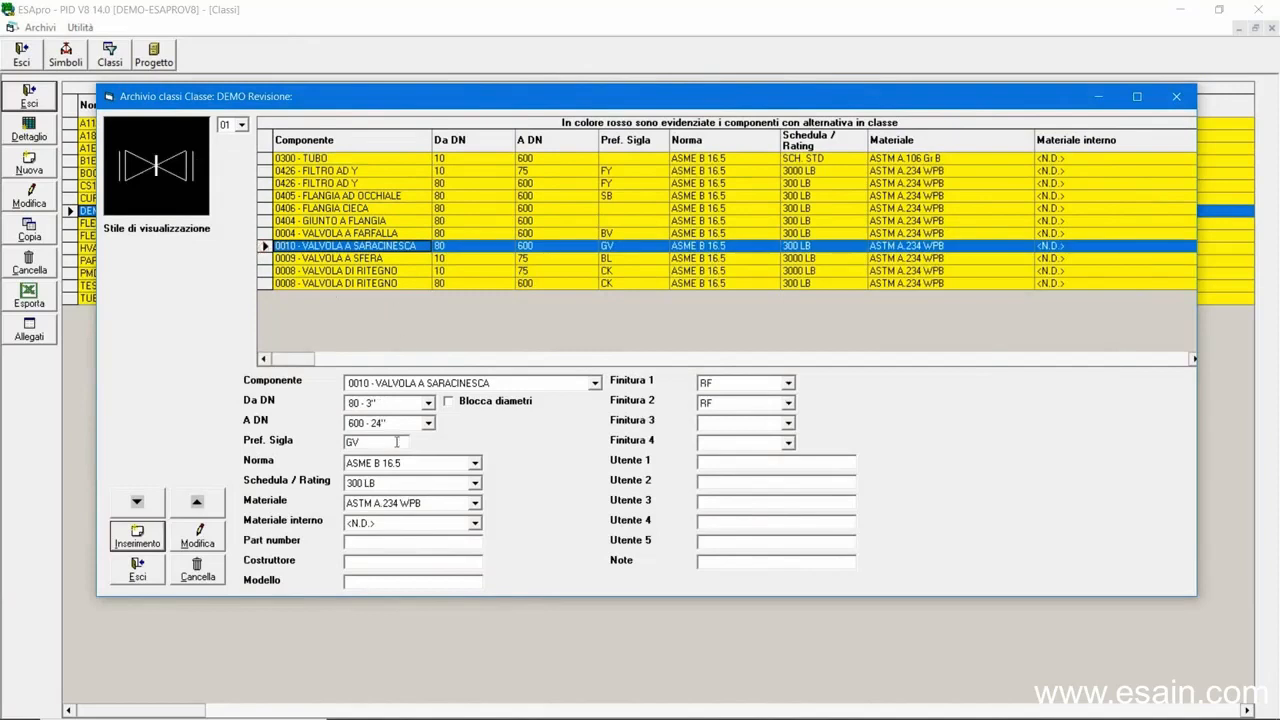
left_click(380, 484)
left_click(386, 404)
left_click(384, 404)
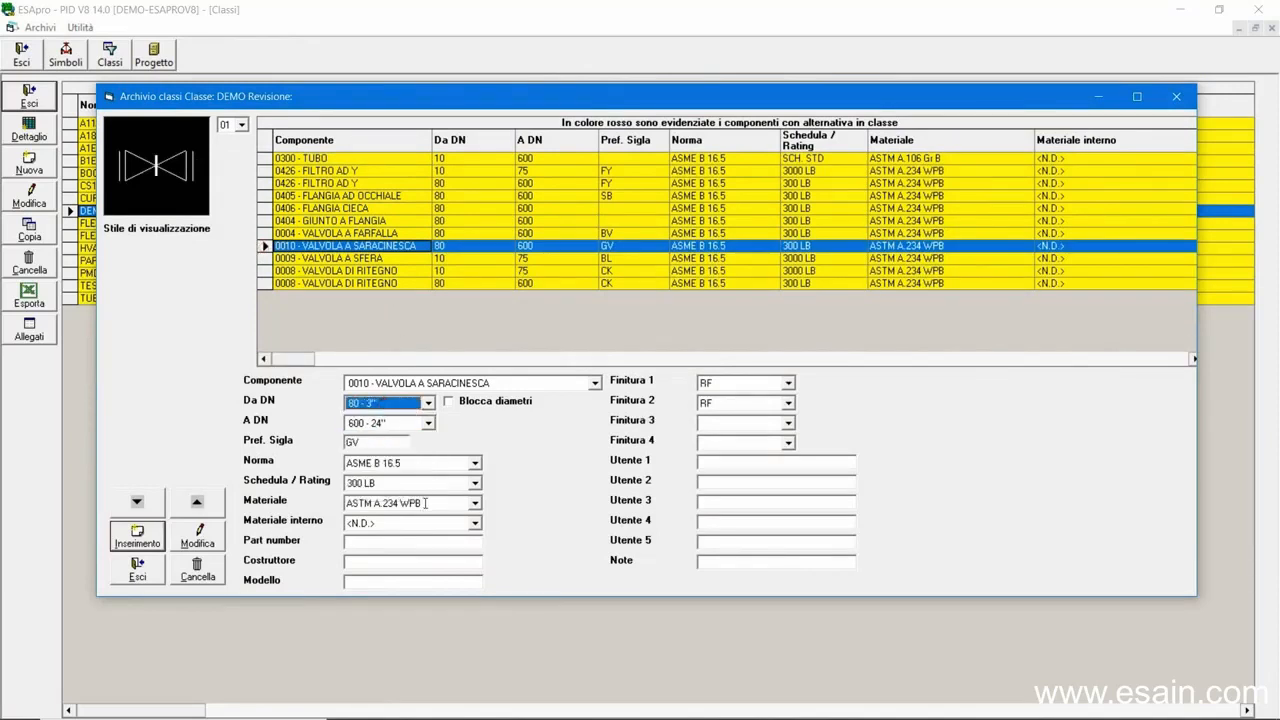
Inspect the ball valve and both check valve entries of the DEMO class and close its details.
left_click(350, 258)
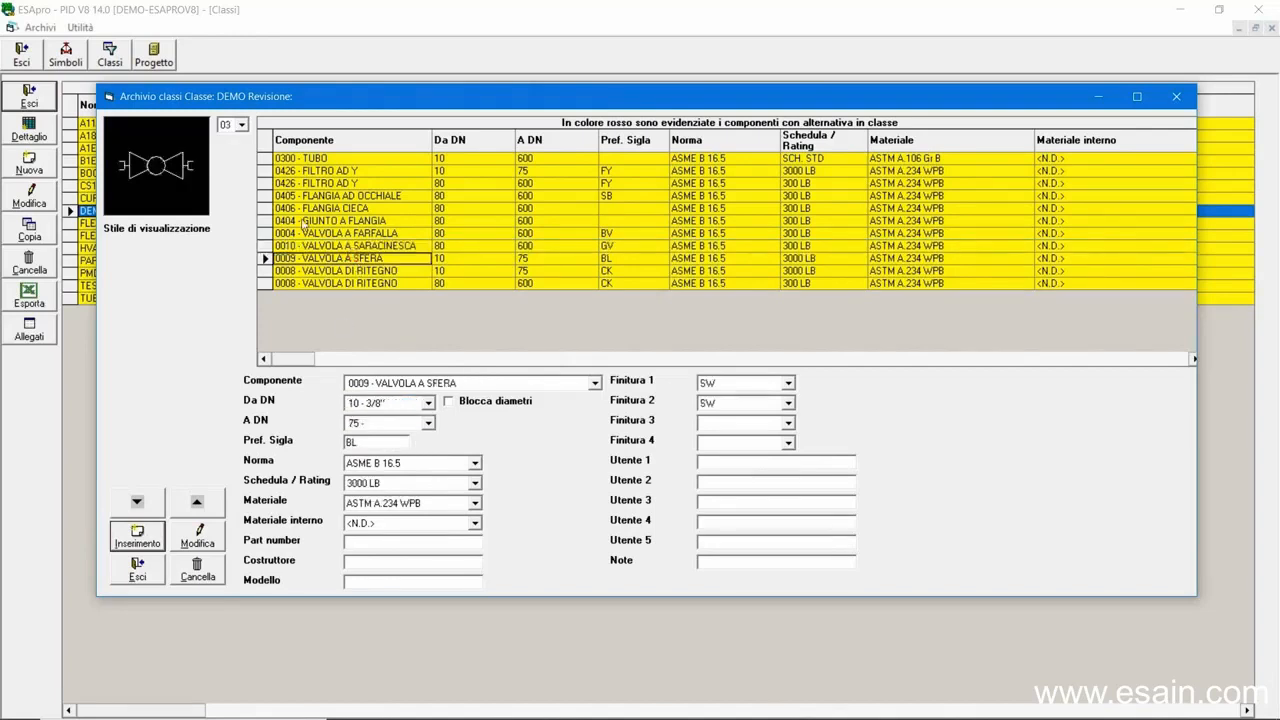
left_click(368, 271)
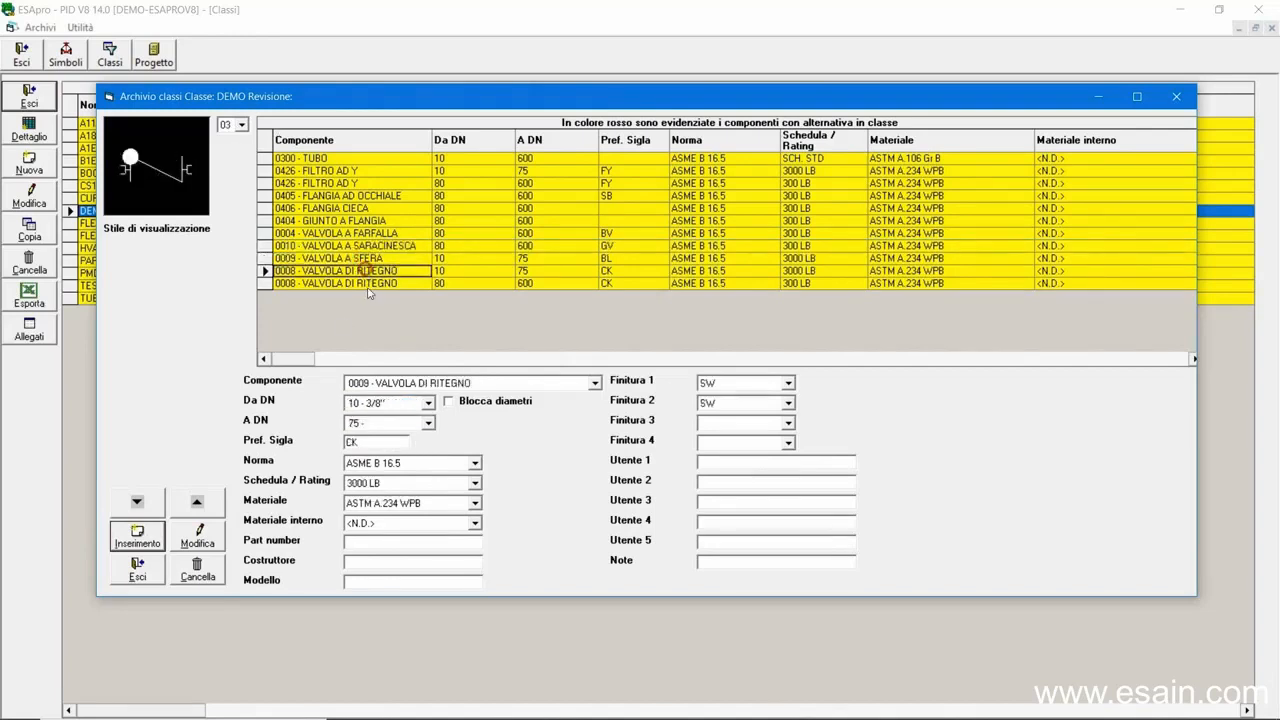
left_click(366, 284)
left_click(137, 570)
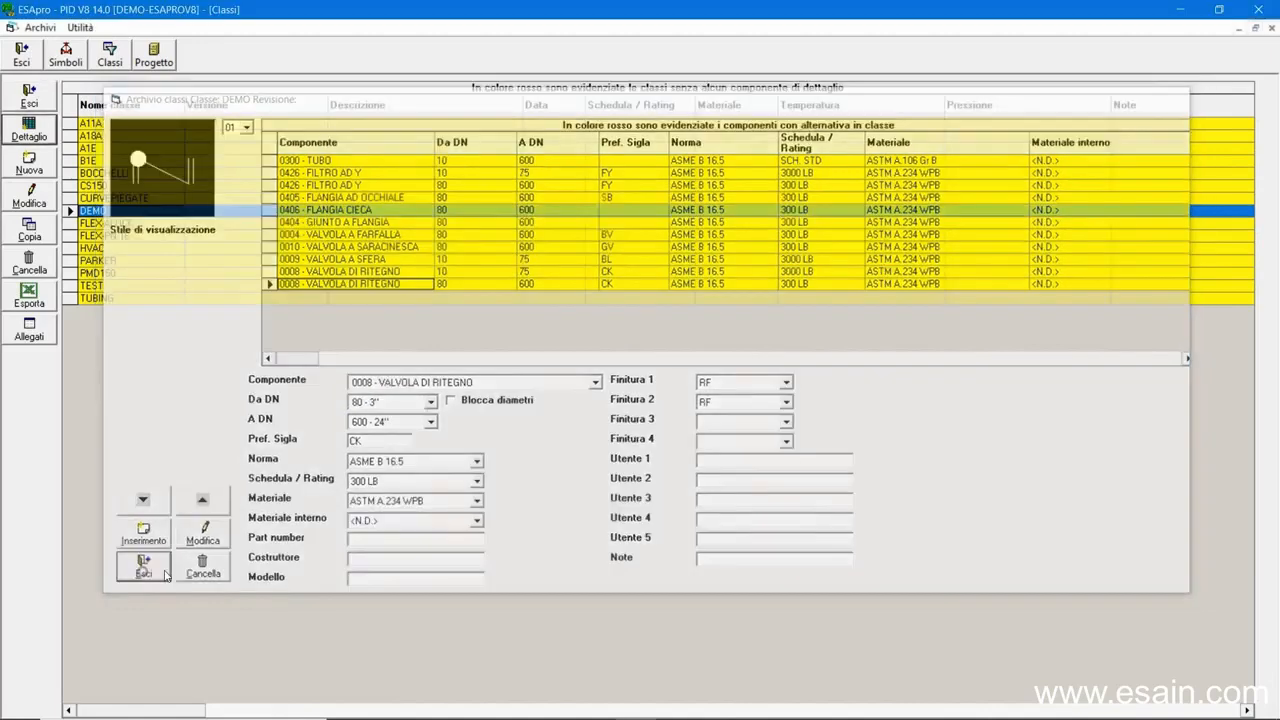
Create a new piping class named W001 with the description CLASSE PER ACQUA.
left_click(30, 163)
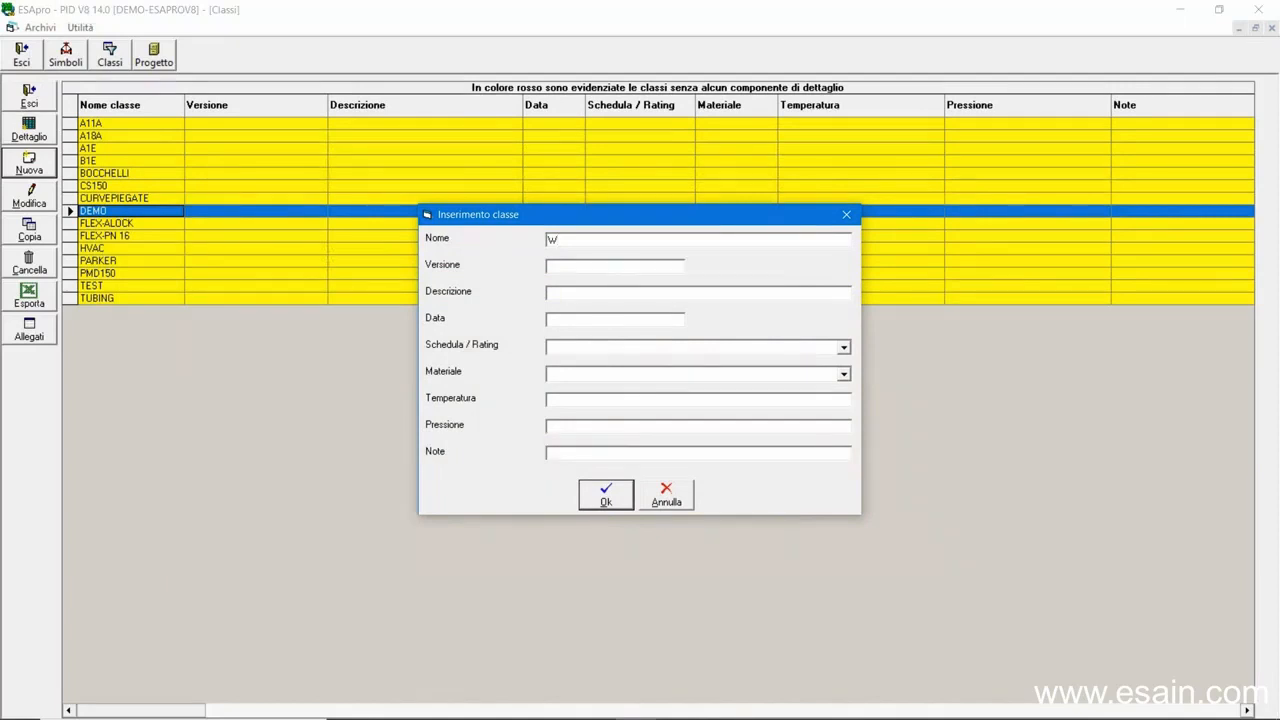
left_click(615, 297)
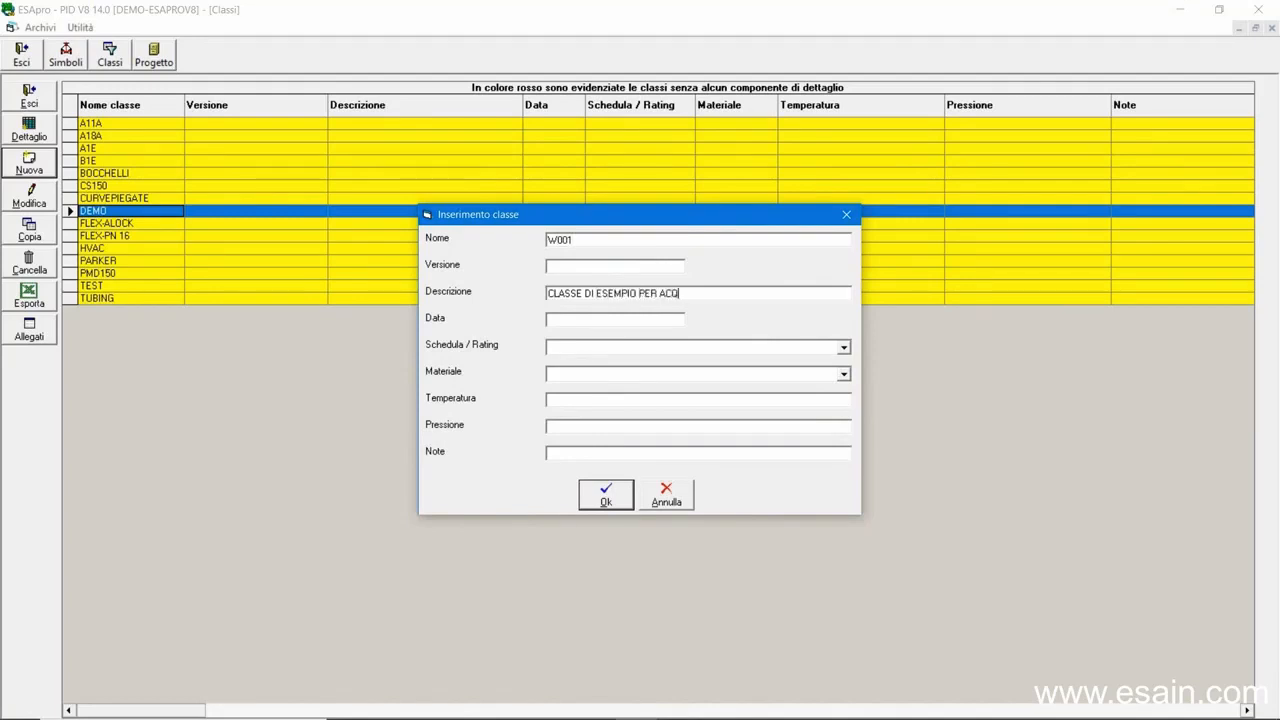
left_click(605, 495)
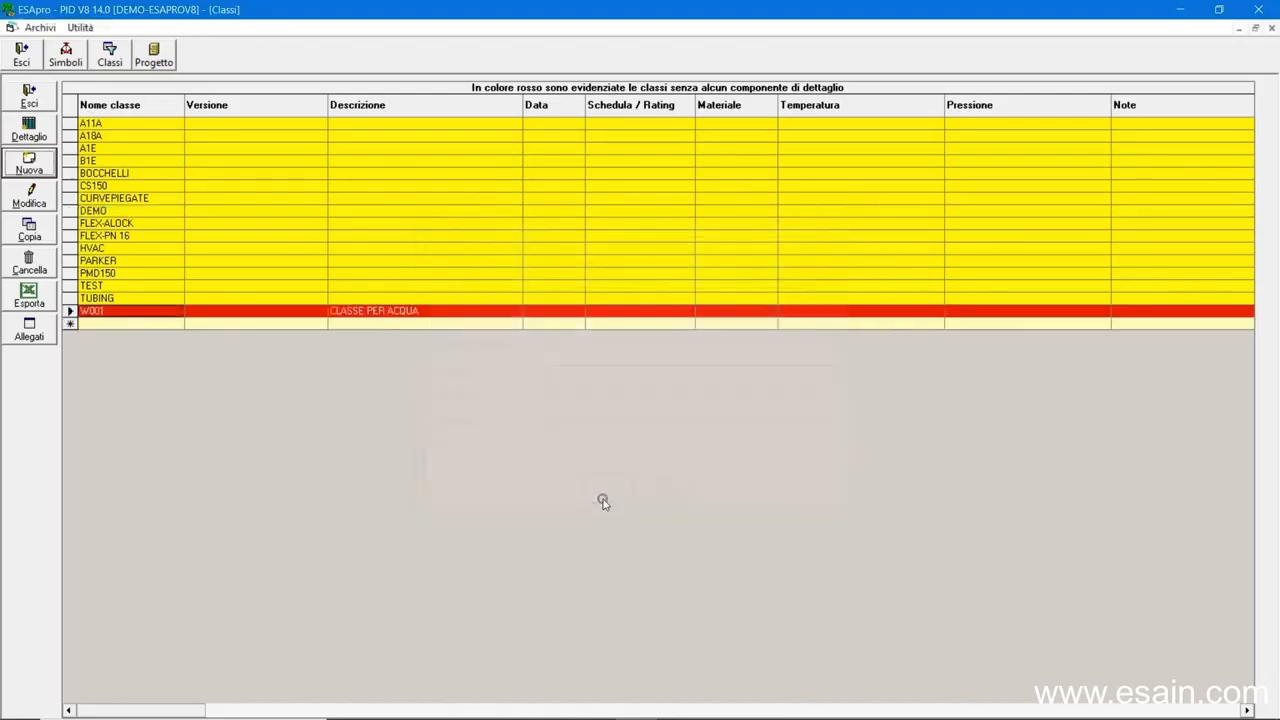
Open the component details of class W001 and choose 0300 - TUBO as the component.
double_click(449, 310)
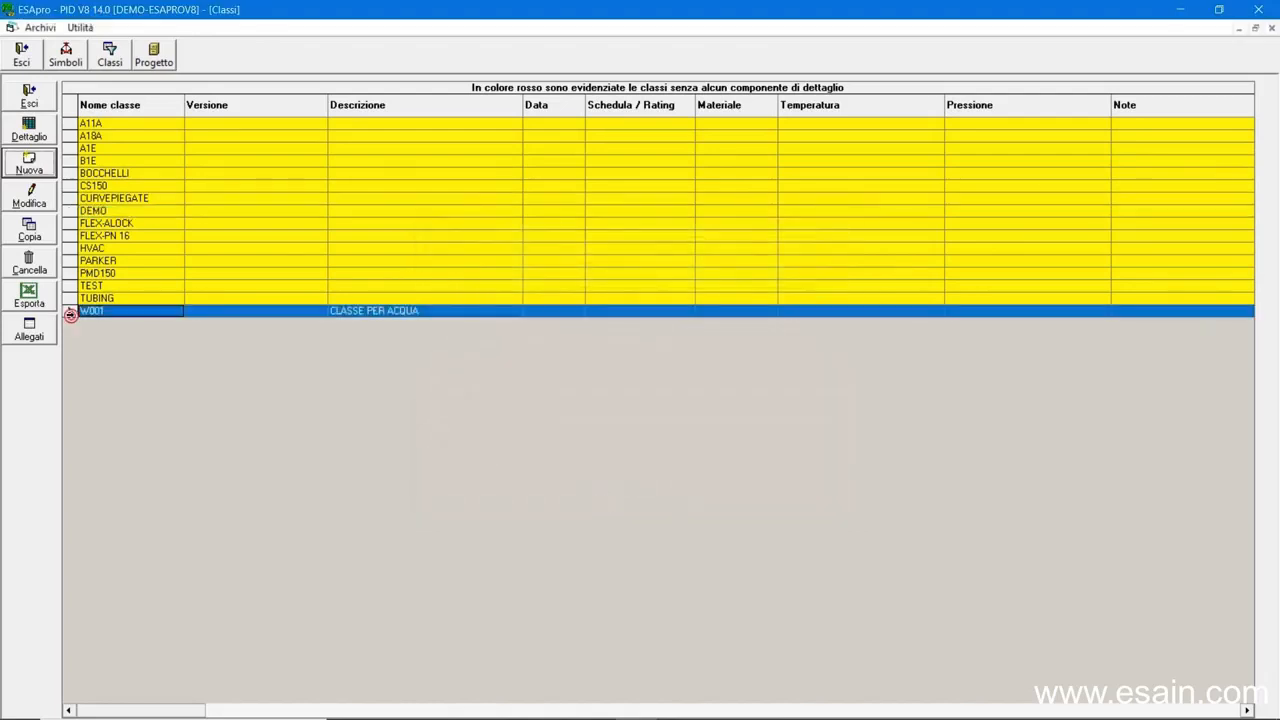
left_click(432, 381)
left_click(392, 398)
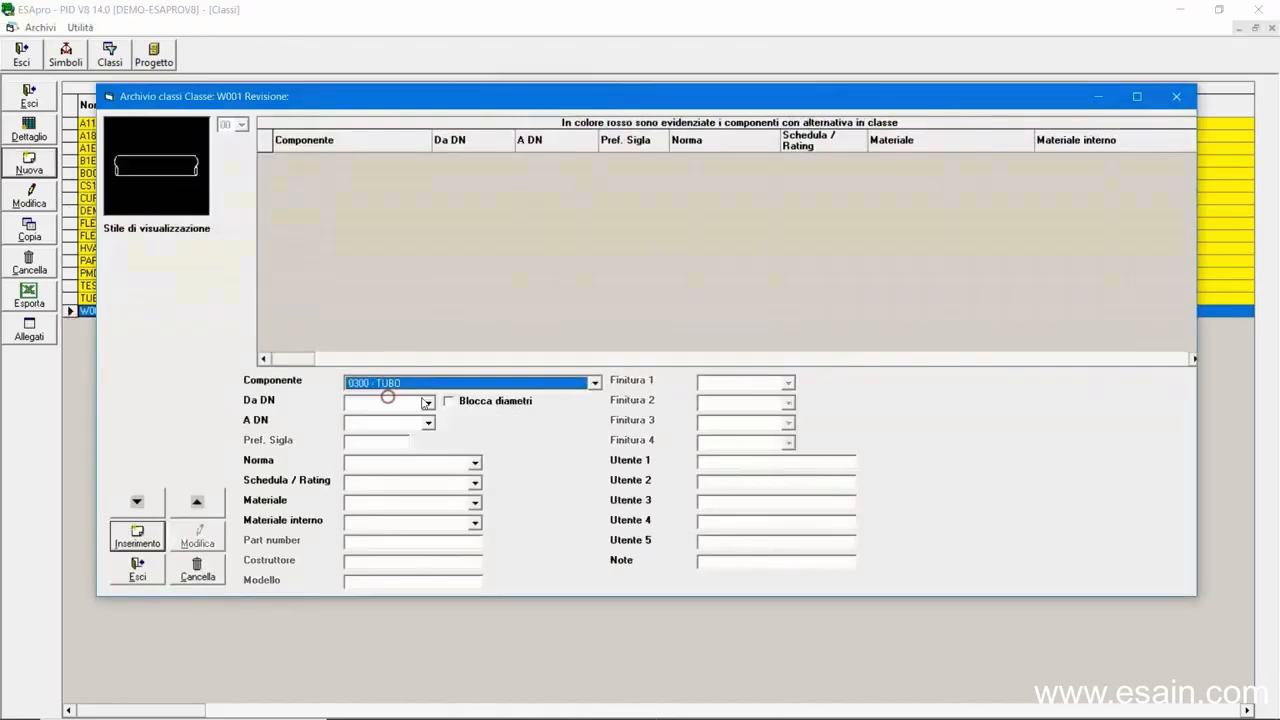
Set the pipe component's starting diameter (Da DN) to 15 - 1/2".
left_click(429, 401)
left_click(429, 495)
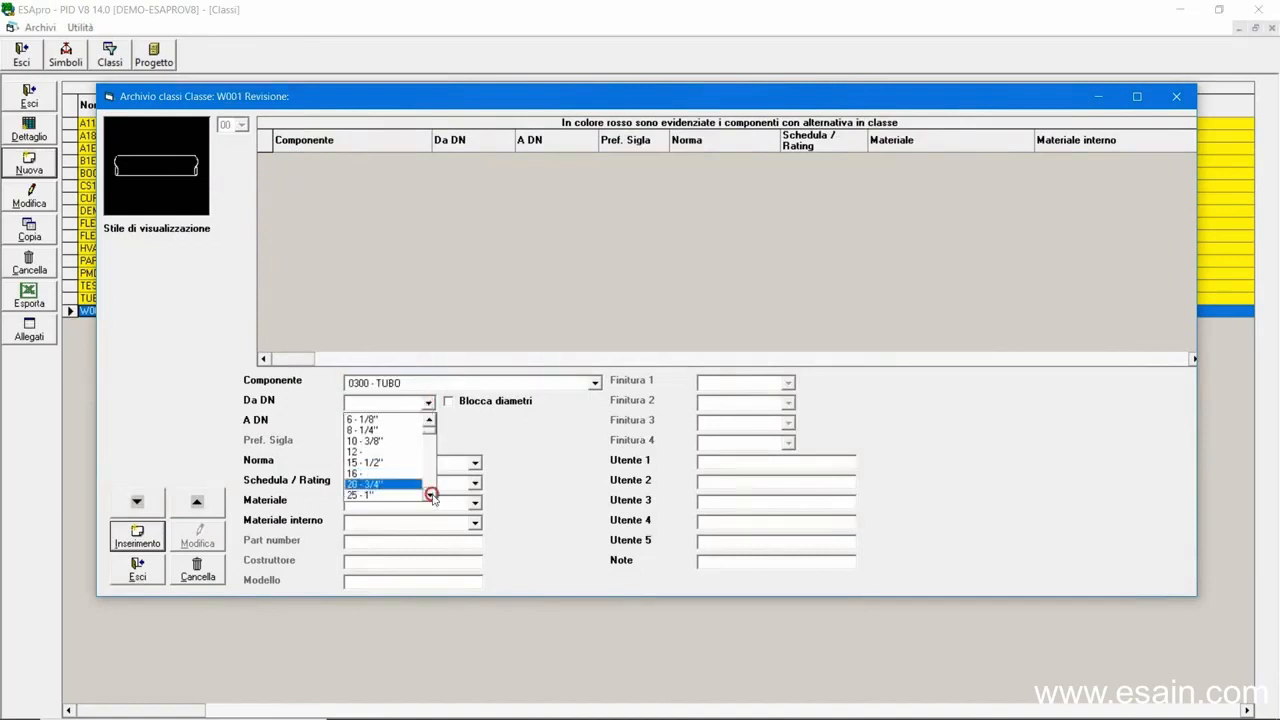
left_click(429, 495)
left_click(429, 495)
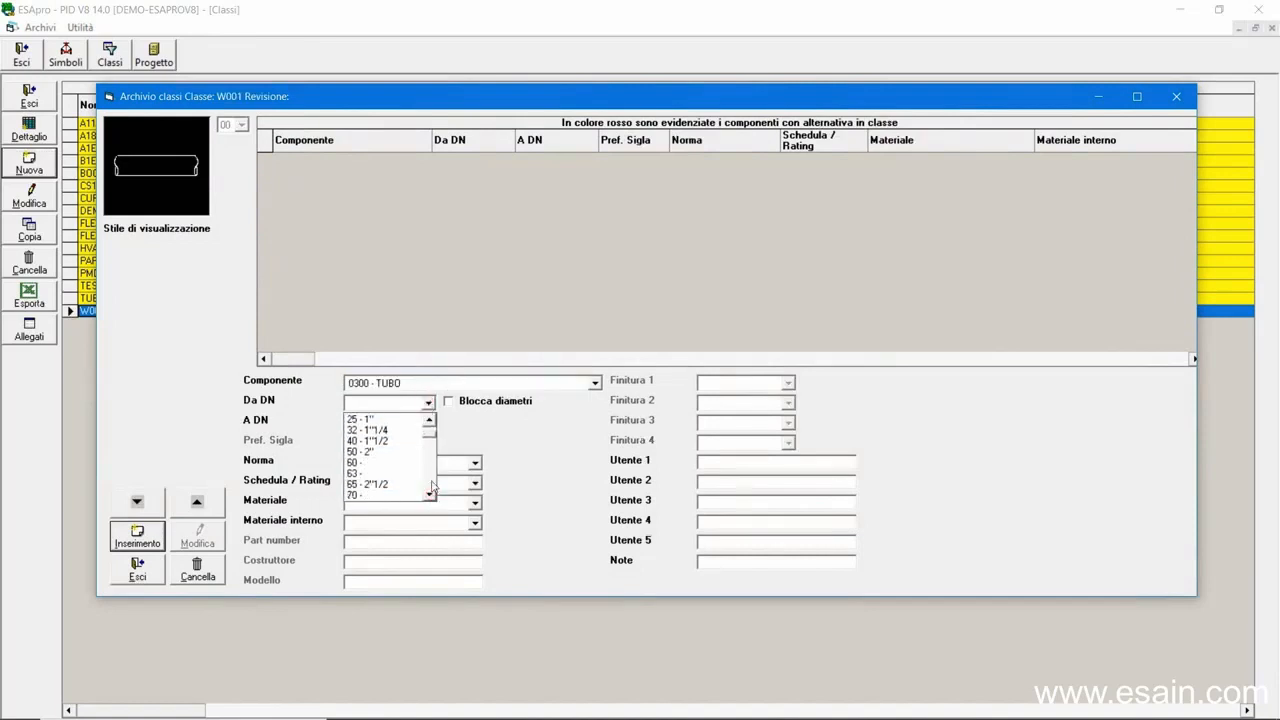
left_click(429, 420)
left_click(429, 420)
left_click(429, 420)
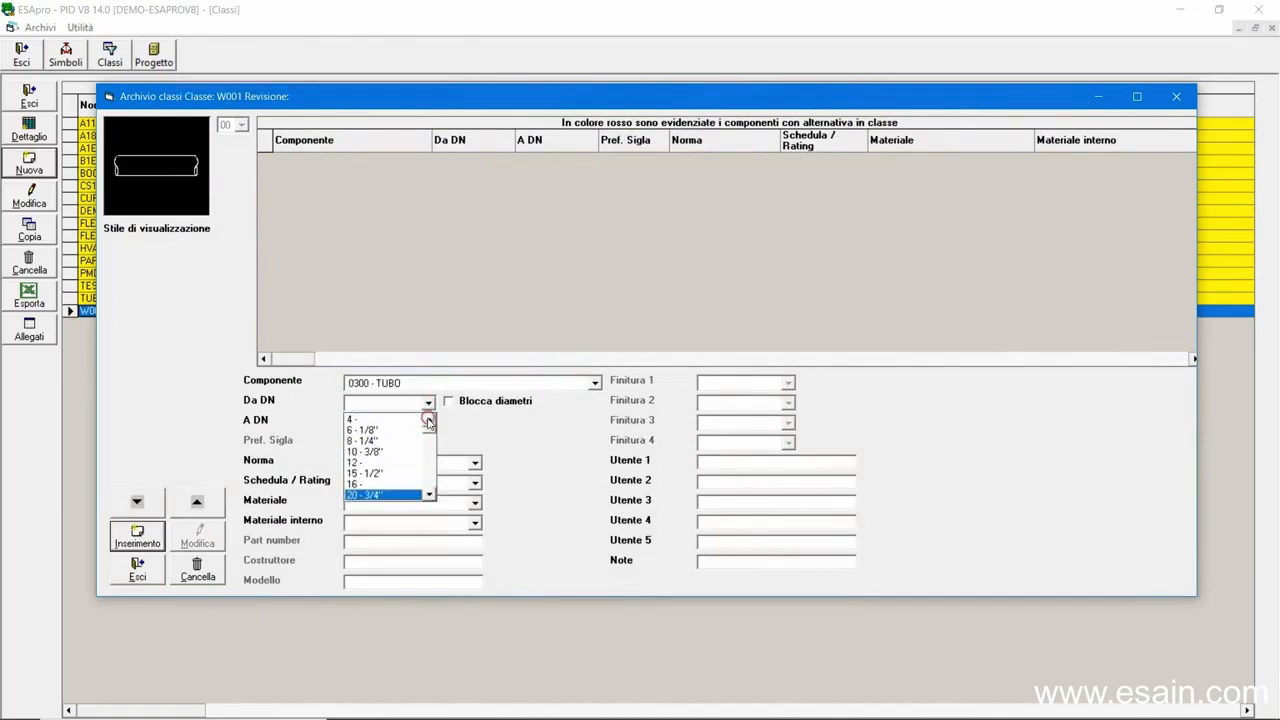
left_click(398, 474)
Set the pipe's ending diameter (A DN) to 200 - 8" and material to CS, and insert it into class W001.
left_click(429, 421)
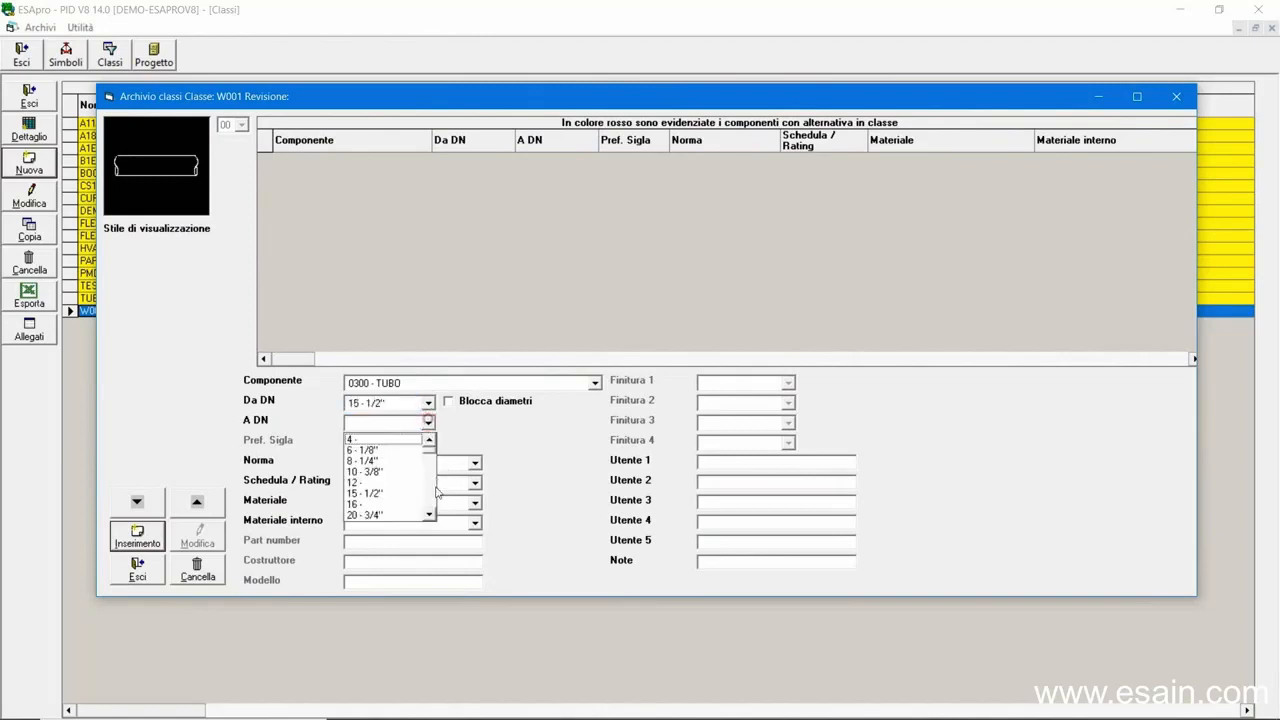
left_click(431, 514)
left_click(431, 514)
left_click(431, 514)
left_click(431, 514)
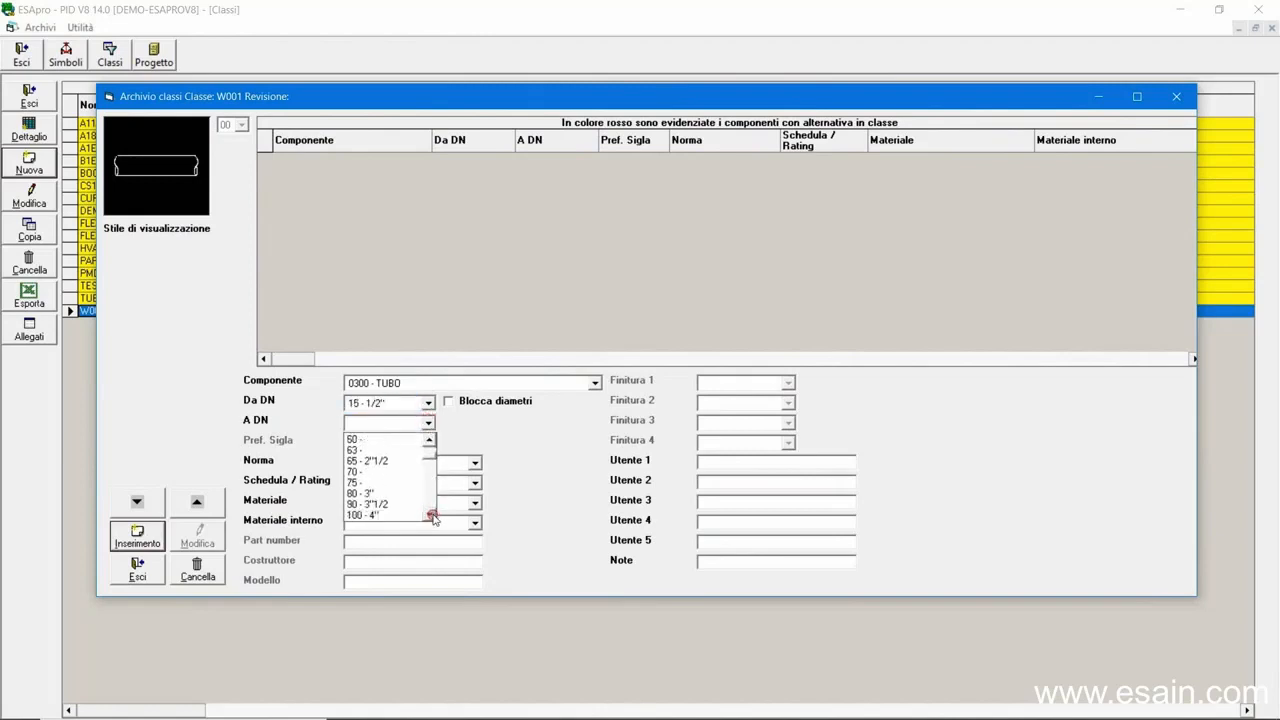
left_click(431, 514)
left_click(431, 515)
left_click(431, 515)
left_click(431, 515)
left_click(431, 515)
left_click(431, 515)
left_click(431, 515)
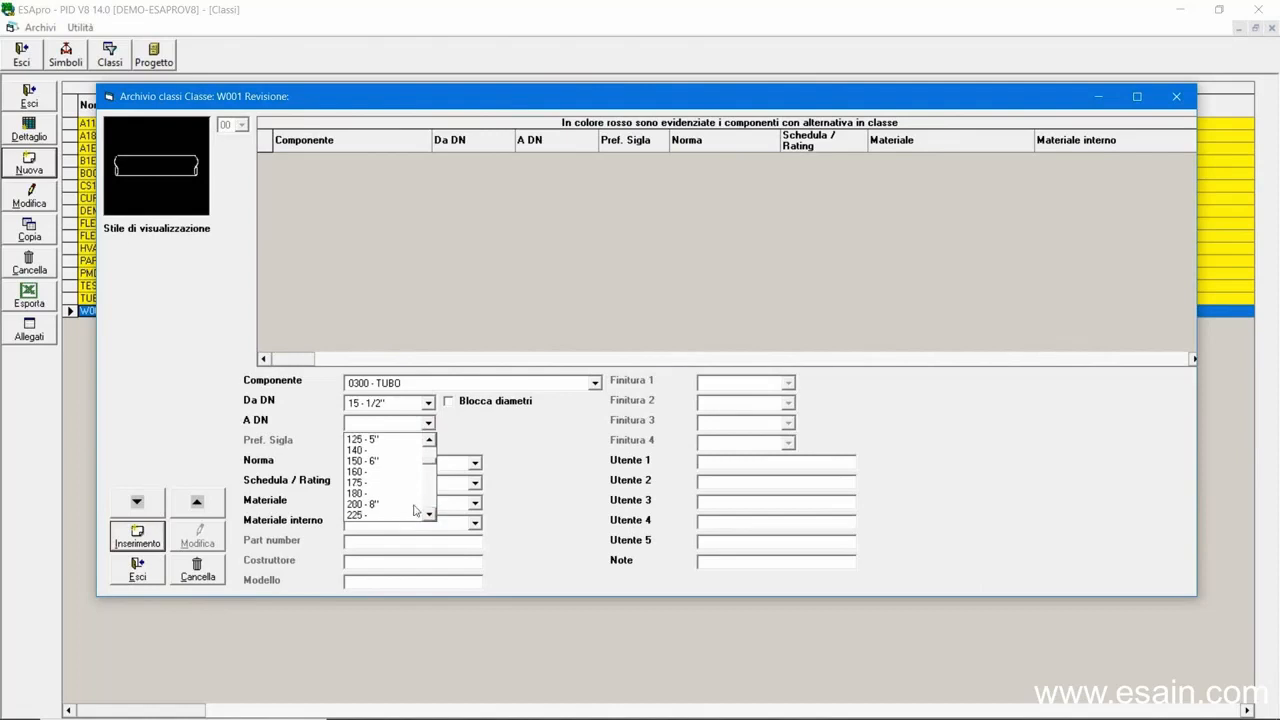
left_click(411, 505)
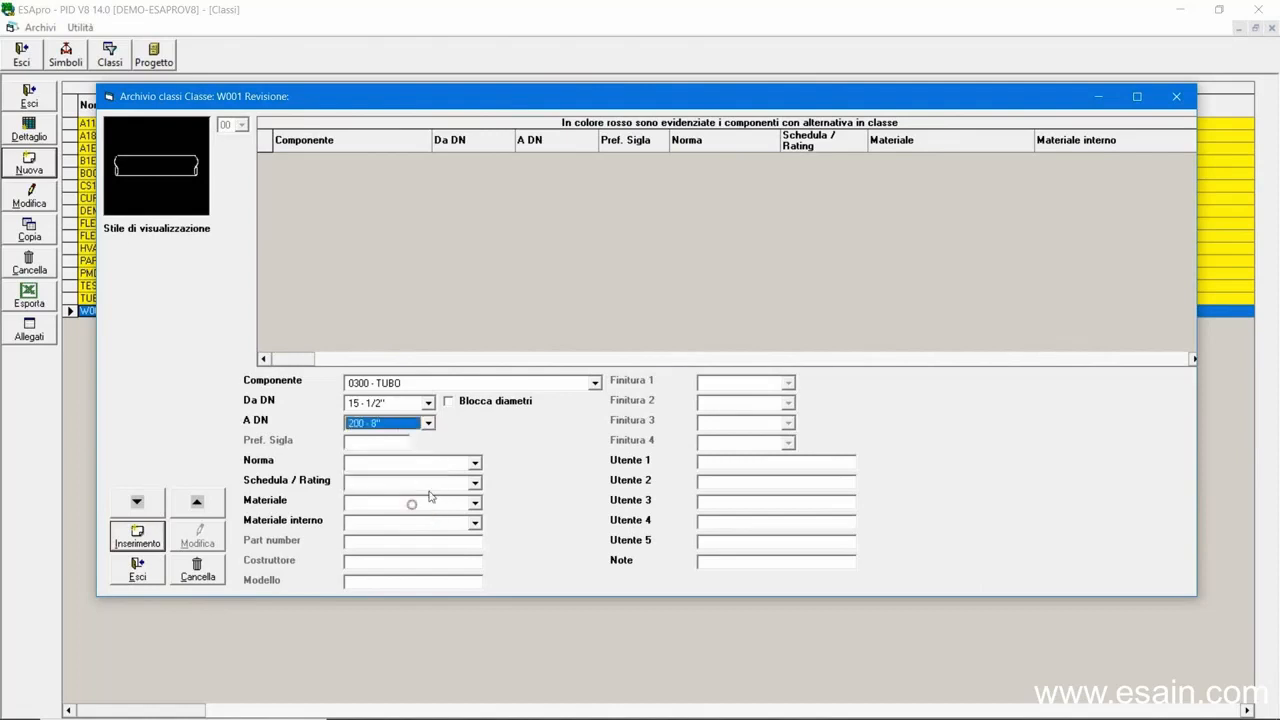
left_click(376, 502)
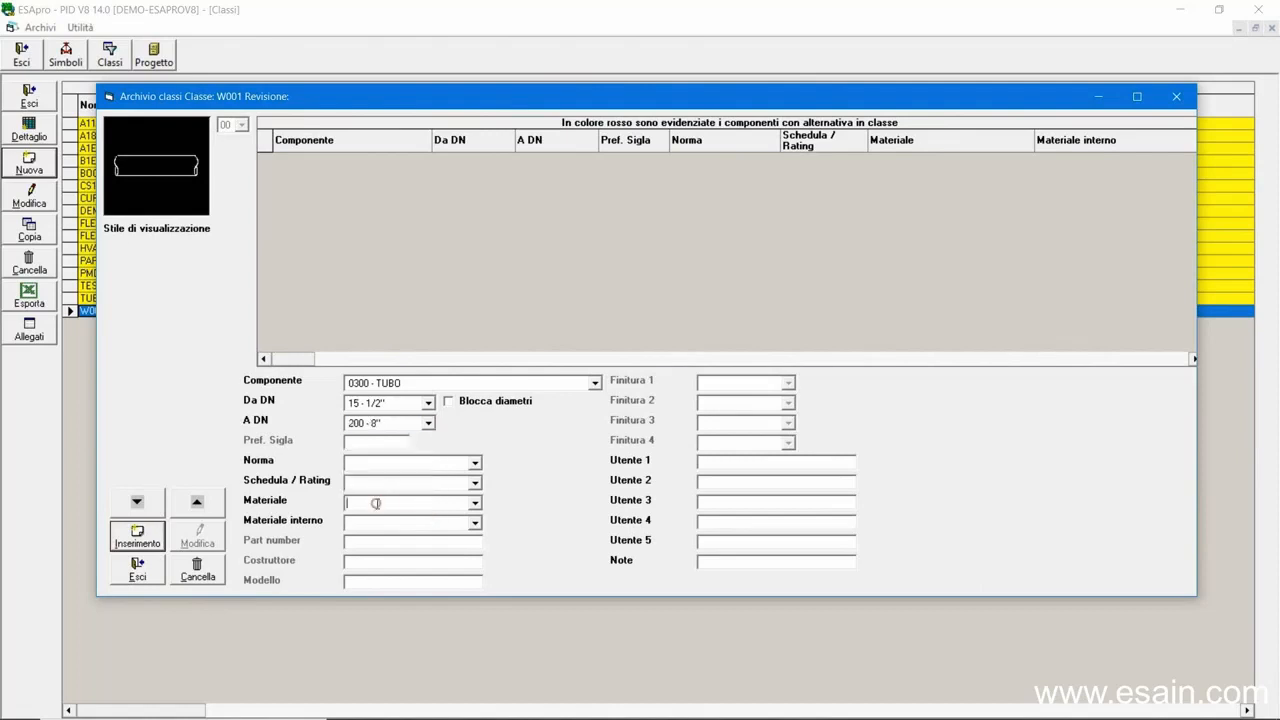
left_click(140, 538)
Choose 0010 - VALVOLA A SARACINESCA as the next component of class W001.
left_click(455, 383)
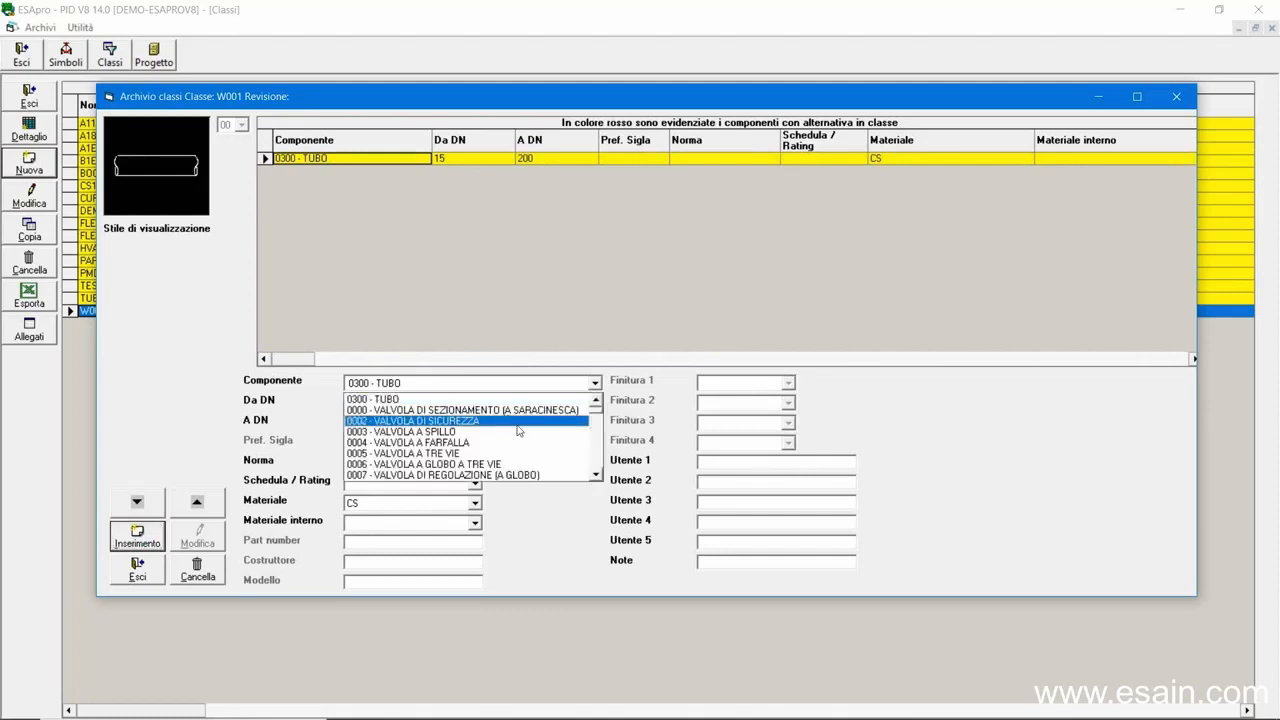
left_click(596, 475)
left_click(596, 475)
left_click(596, 475)
left_click(596, 475)
left_click(541, 464)
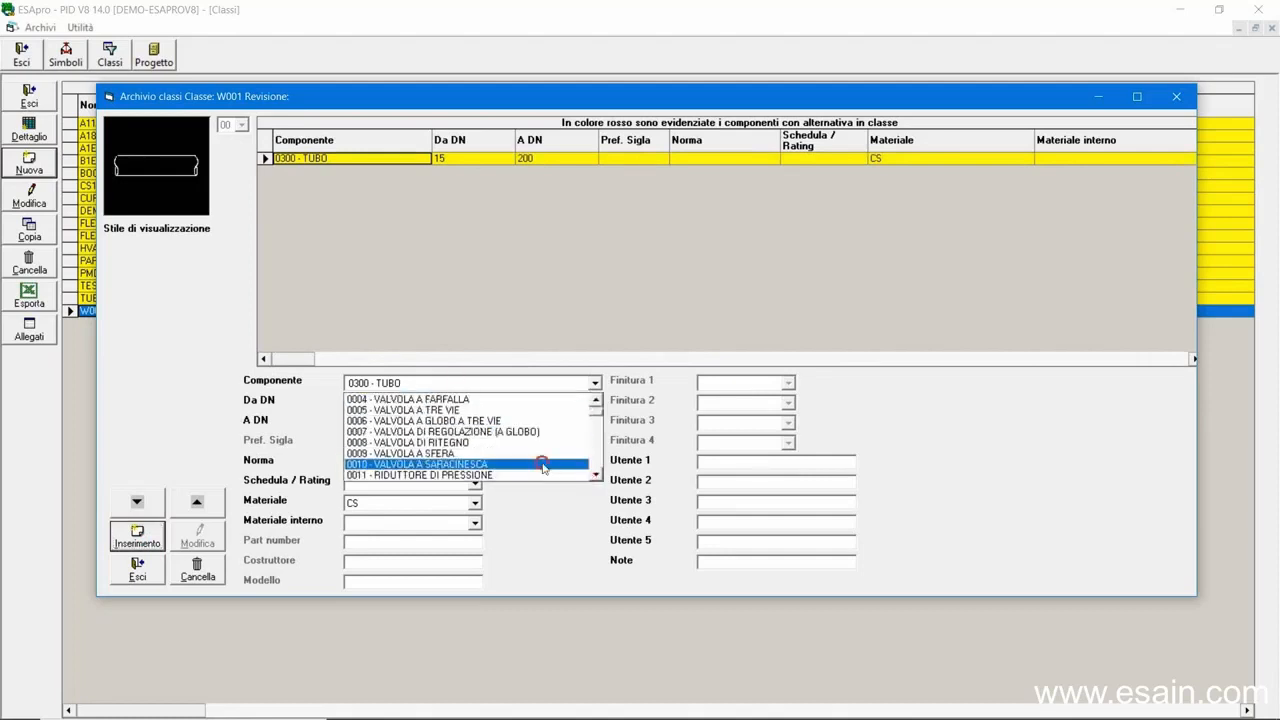
Set the gate valve's starting diameter (Da DN) to 80 - 3".
left_click(427, 406)
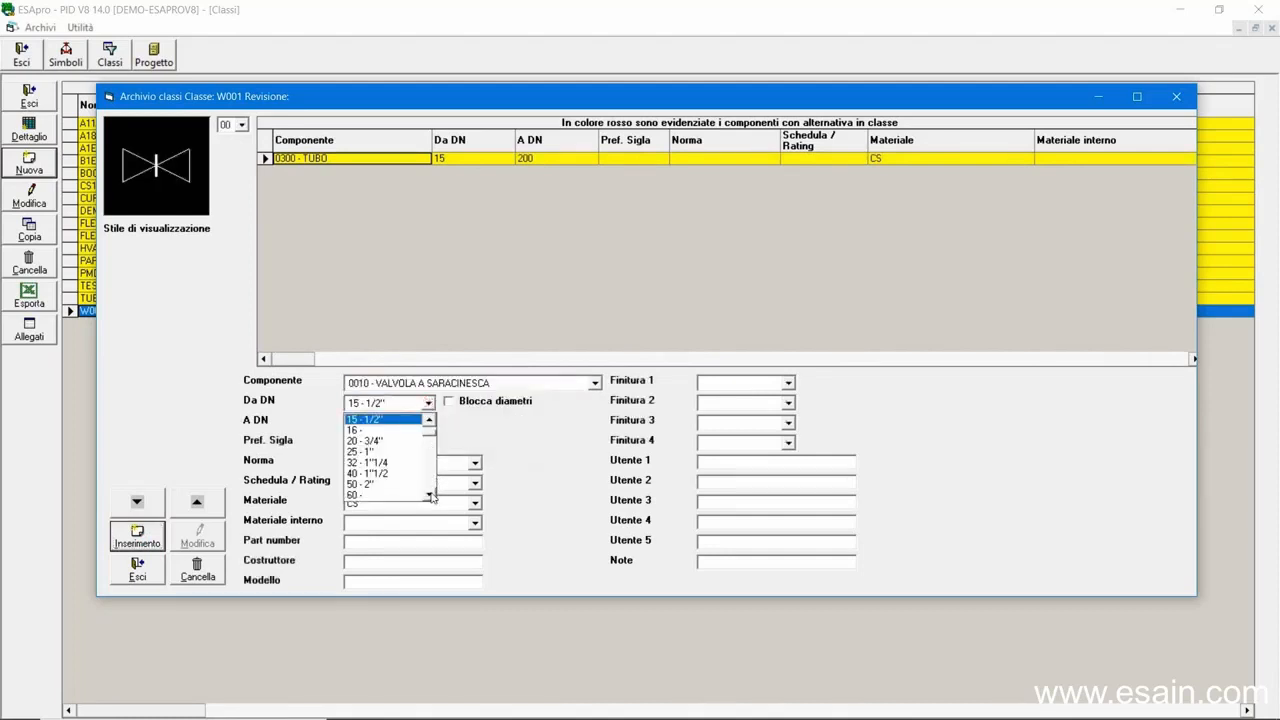
left_click(428, 494)
left_click(428, 494)
left_click(428, 494)
left_click(428, 494)
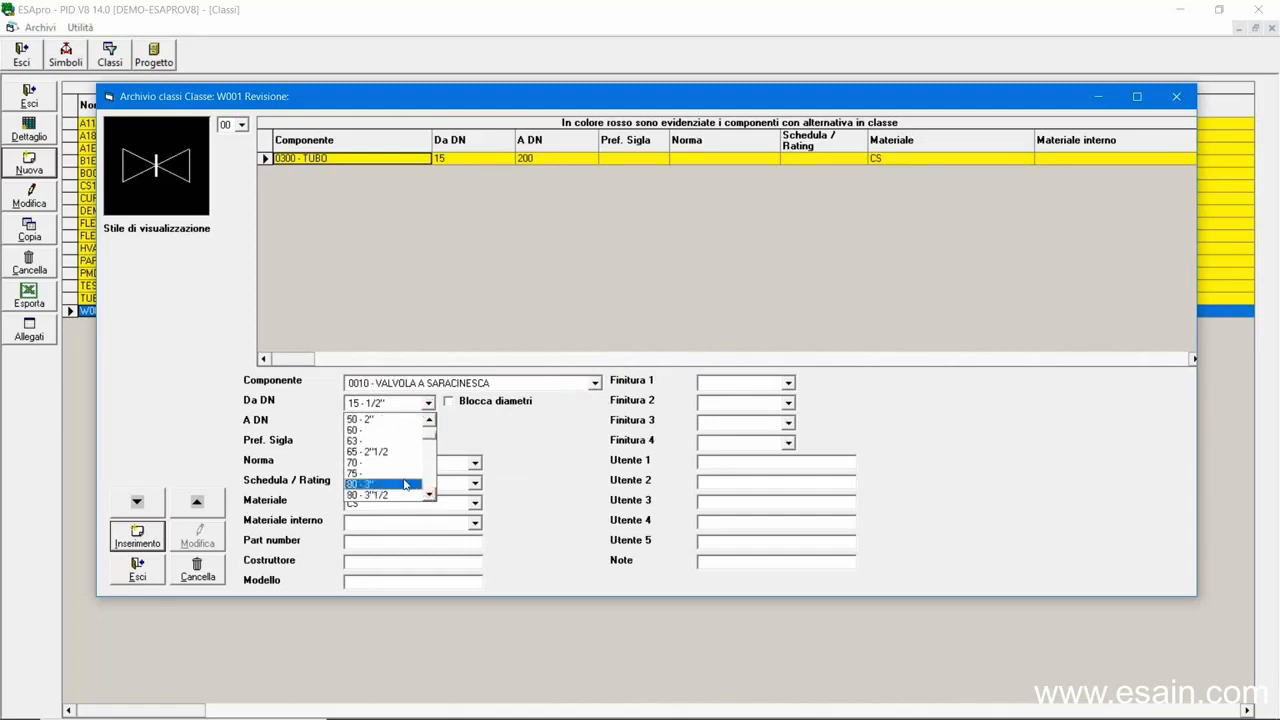
left_click(410, 485)
Give the gate valve the prefix GV, the standard ASME B 16.34 and the rating 150 LB.
left_click(380, 442)
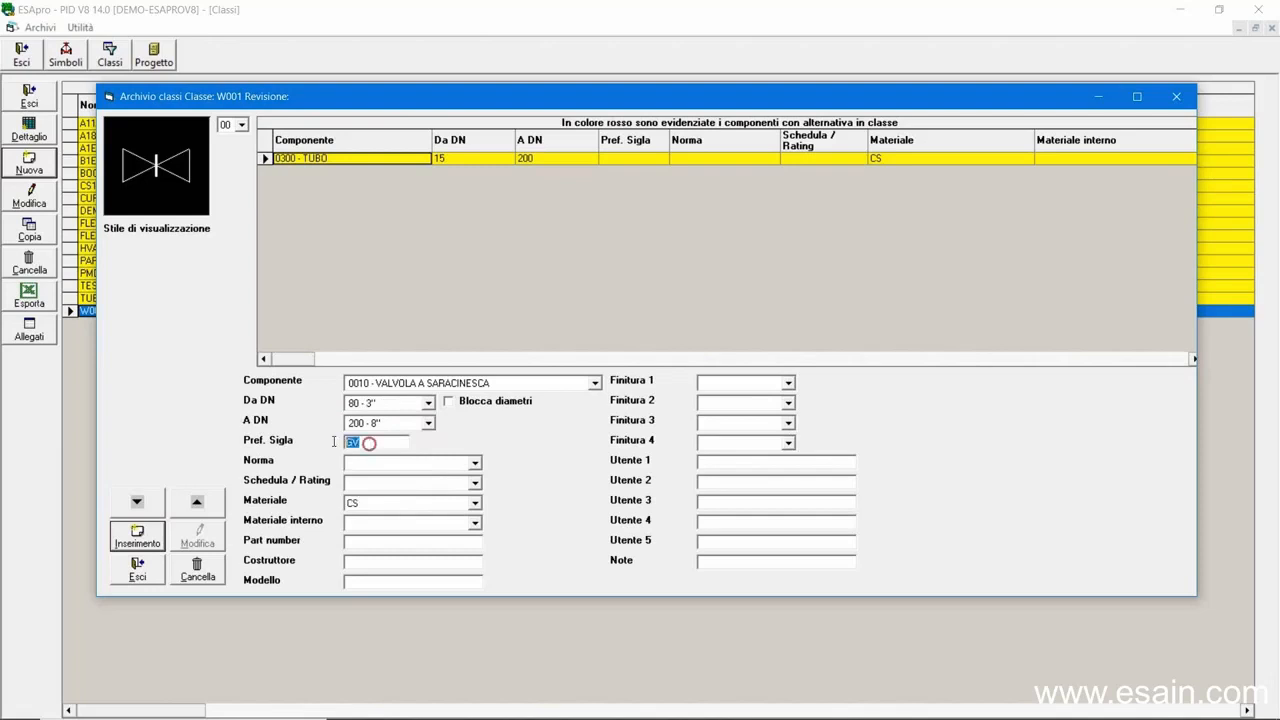
left_click(368, 467)
left_click(475, 463)
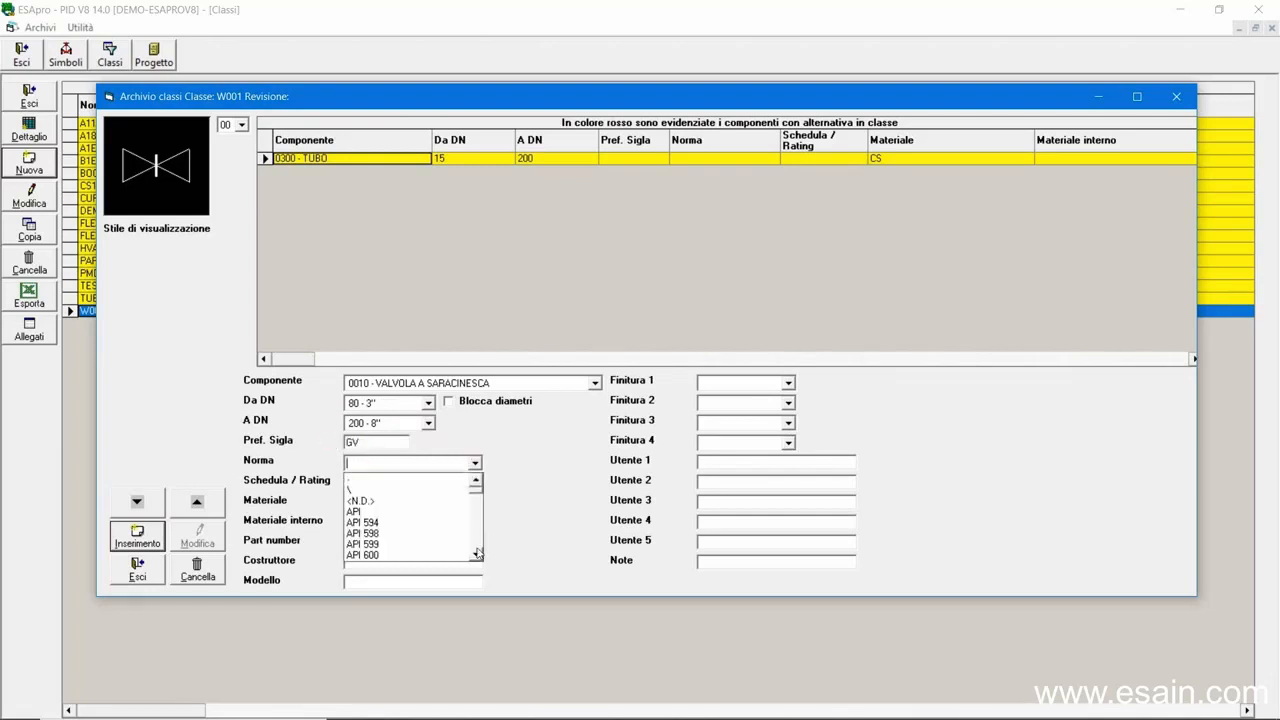
scroll(472, 541, "down", 6)
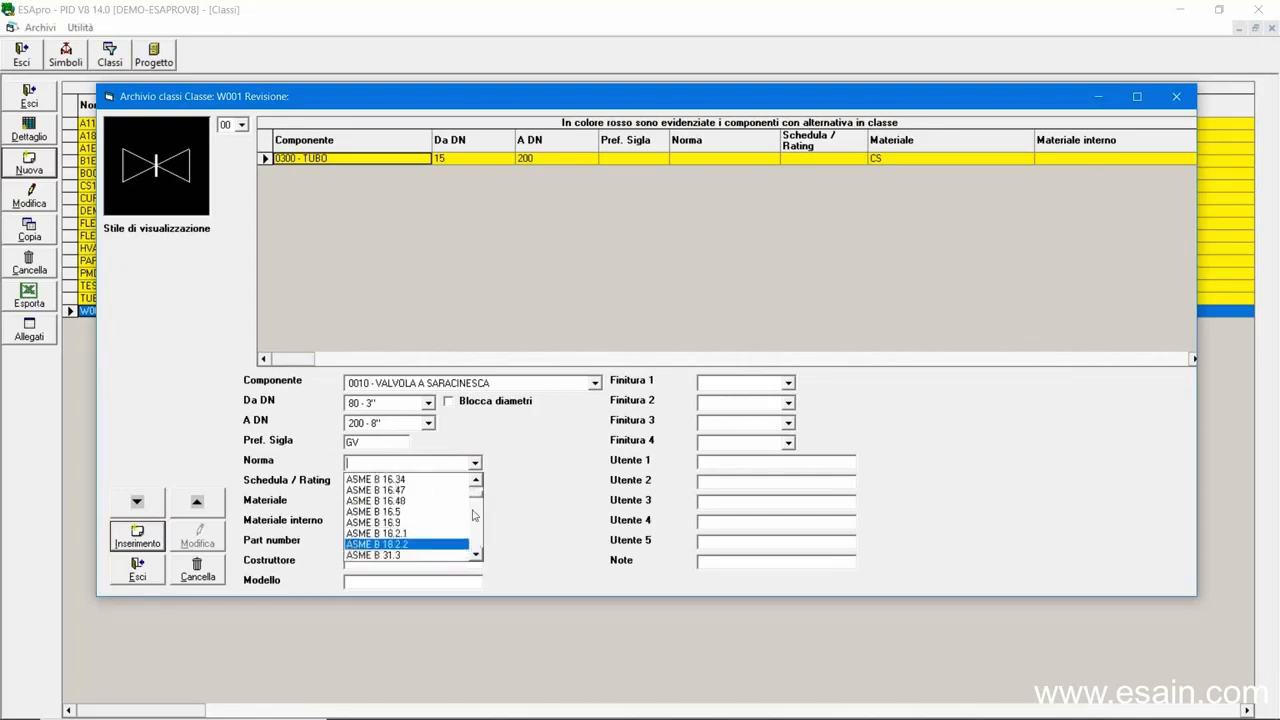
left_click(445, 479)
left_click(368, 483)
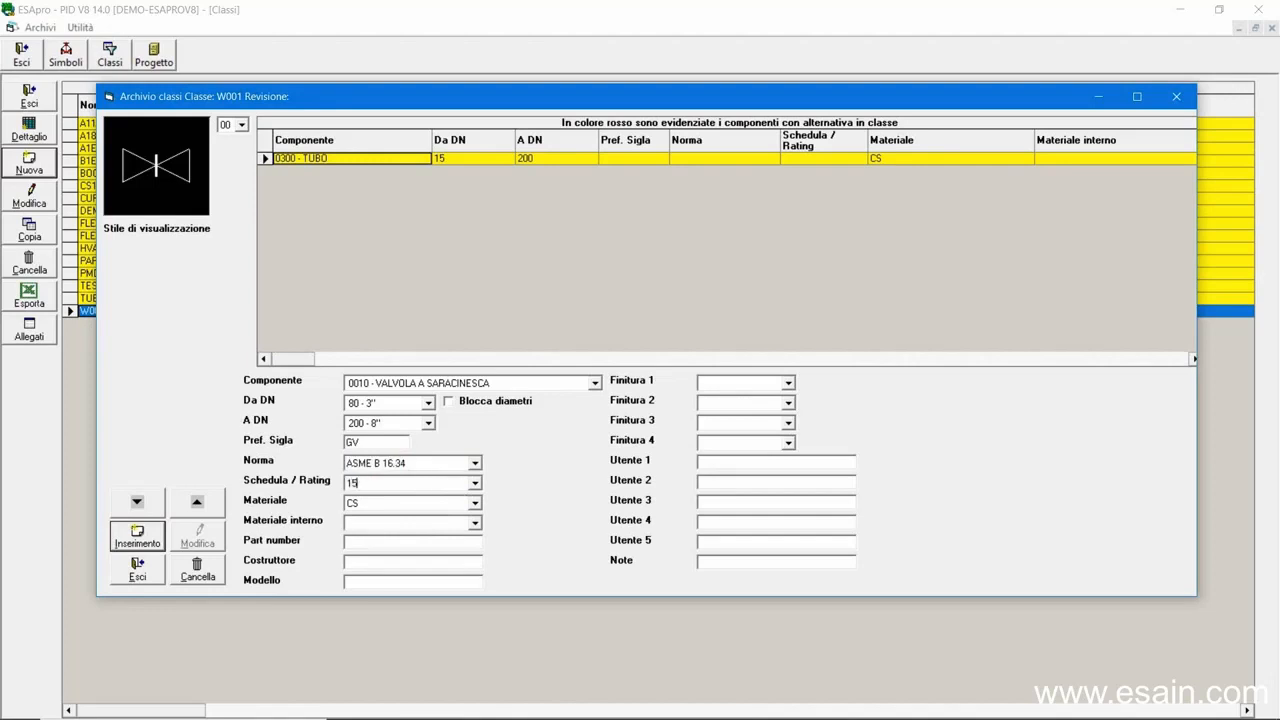
type("150")
left_click(476, 484)
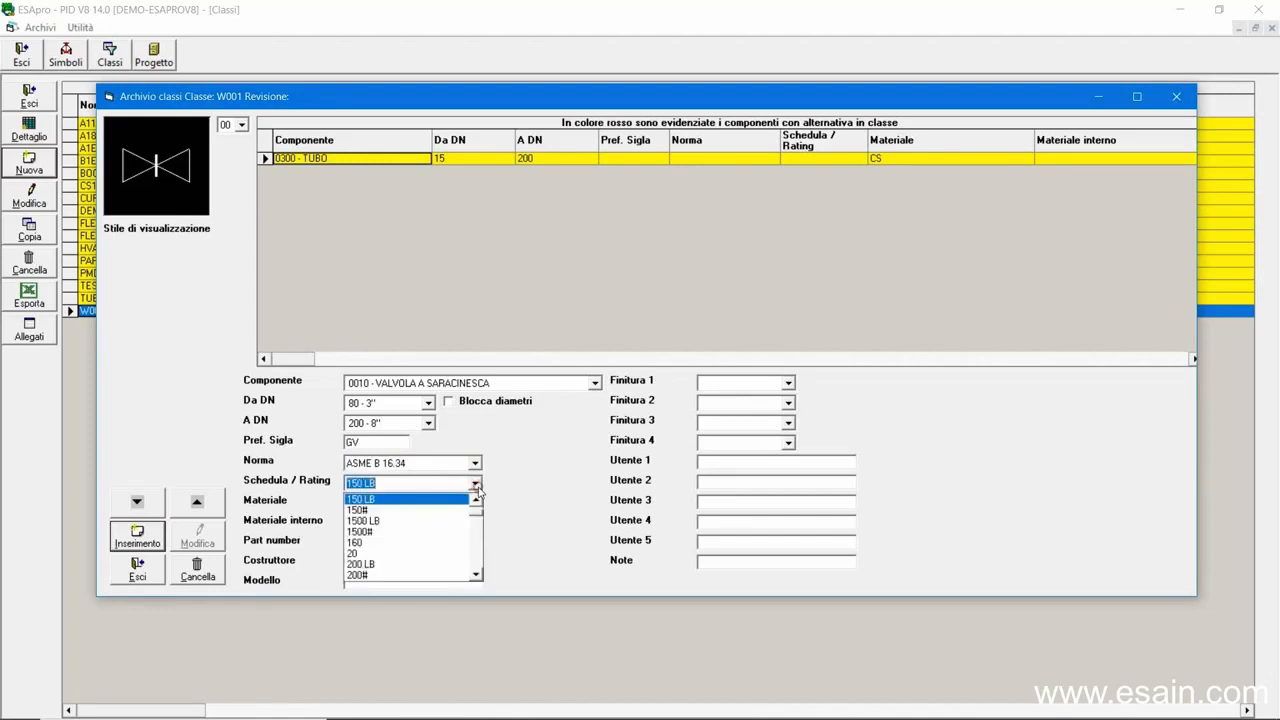
left_click(409, 499)
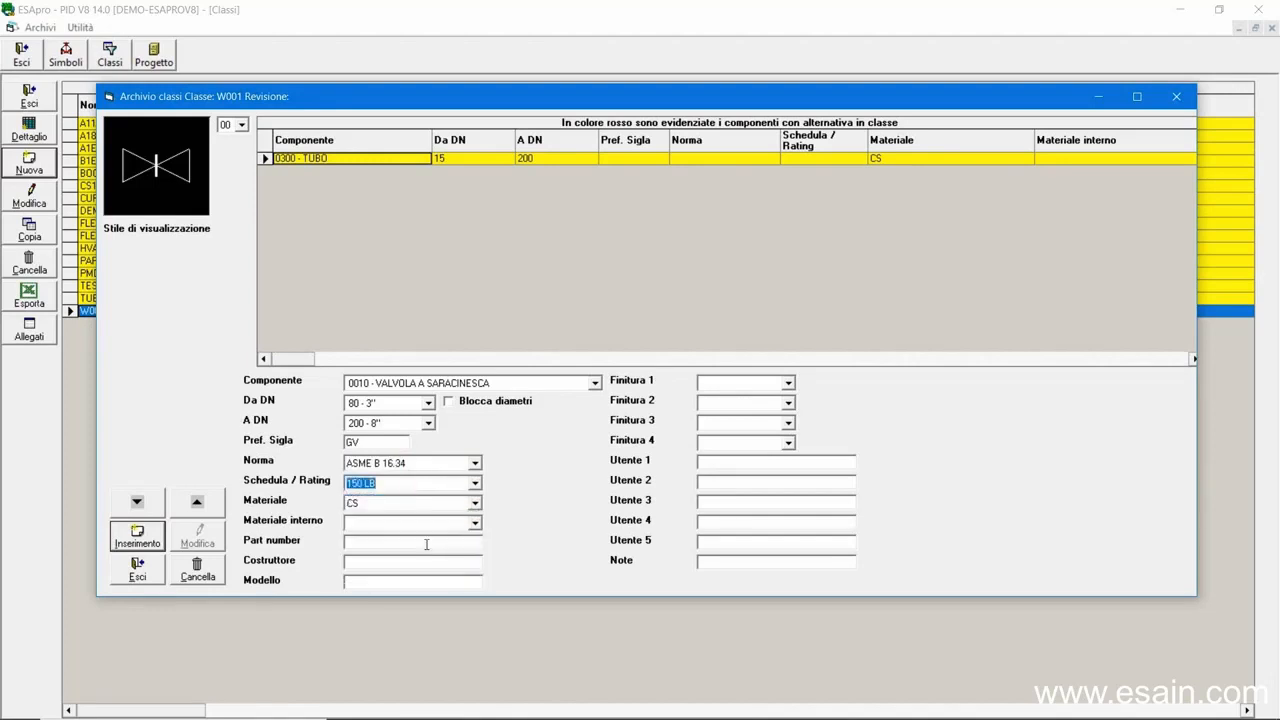
Set both Finitura 1 and Finitura 2 of the gate valve to RF.
left_click(788, 382)
left_click(792, 477)
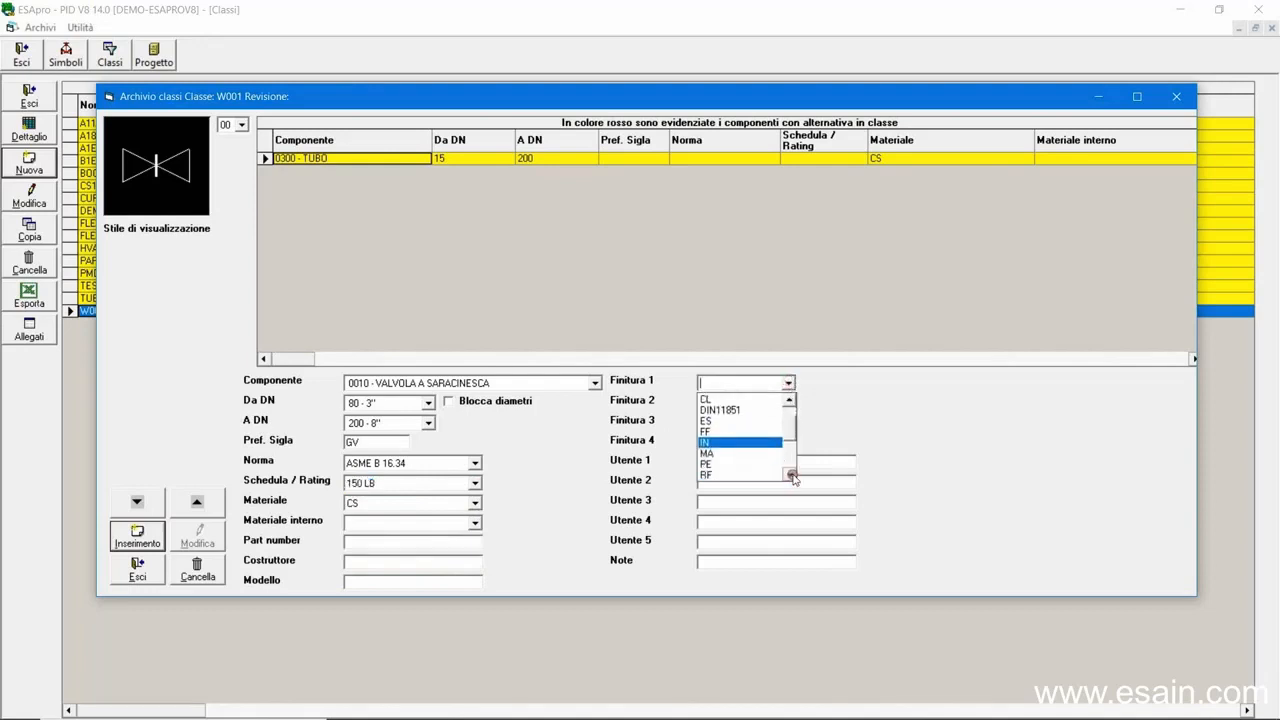
left_click(792, 477)
left_click(748, 455)
left_click(790, 402)
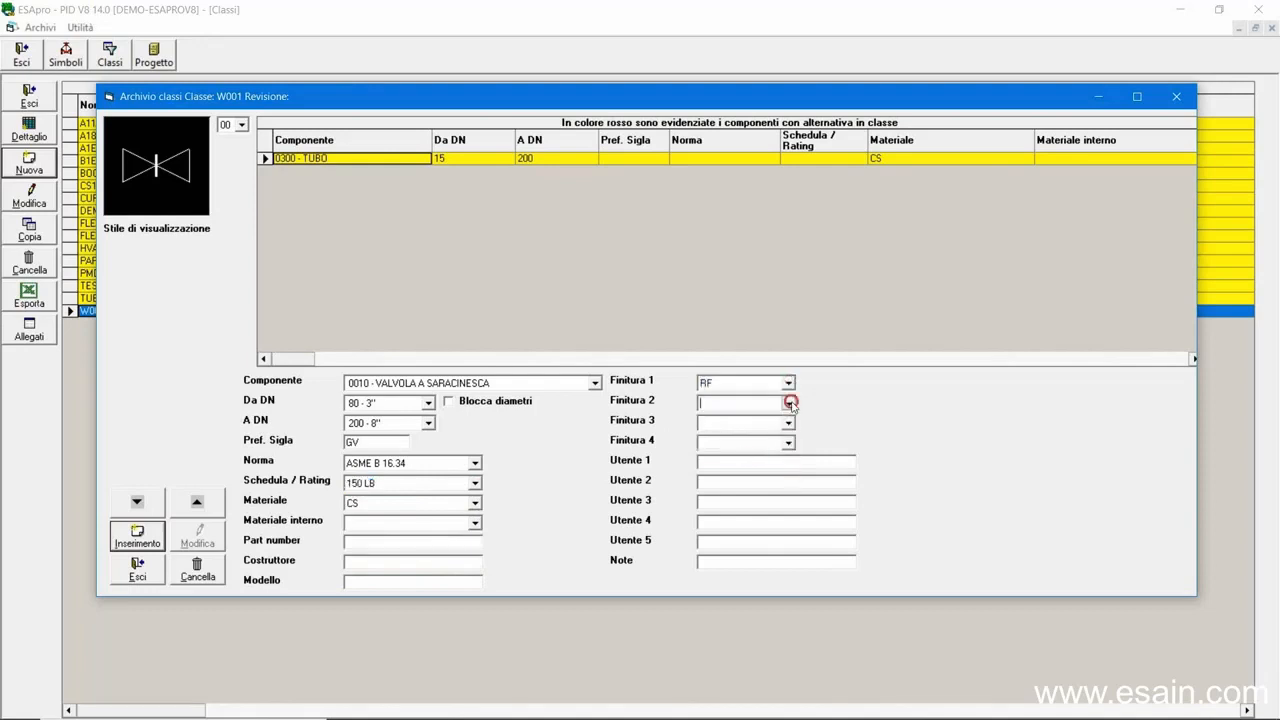
left_click(790, 495)
left_click(790, 495)
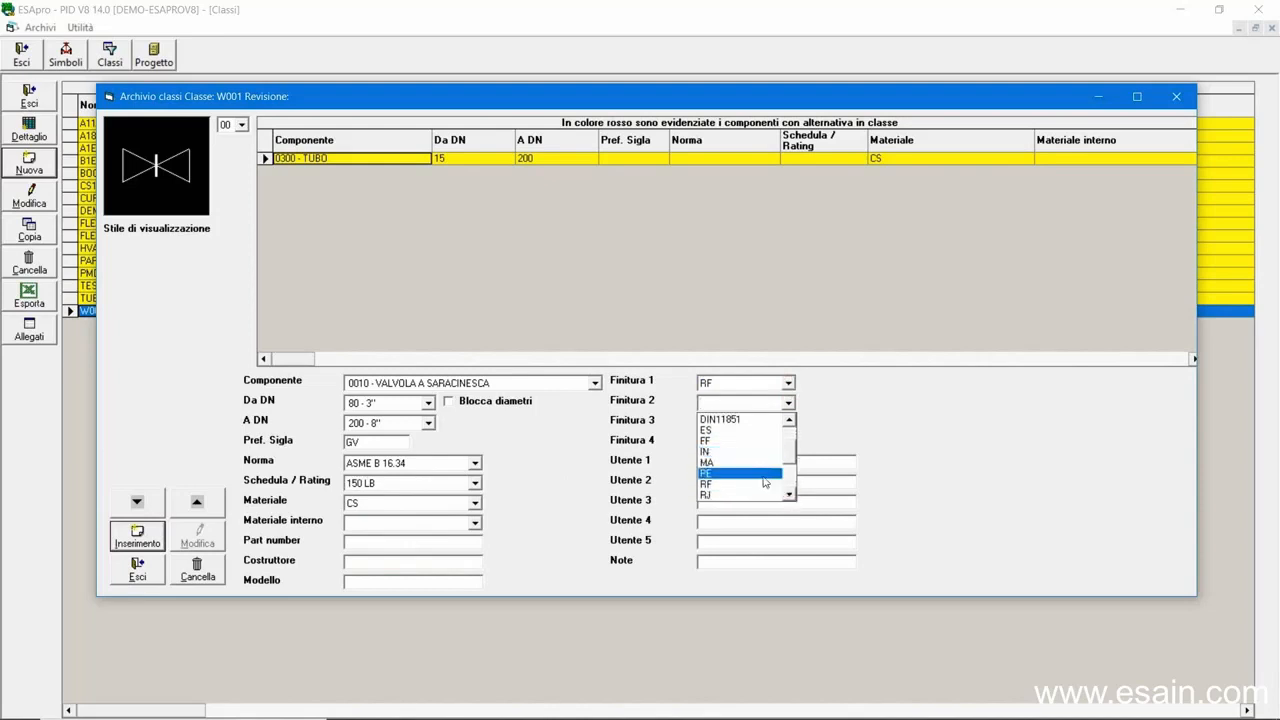
left_click(754, 479)
Assign display style 01 to the gate valve and insert it into class W001.
left_click(241, 124)
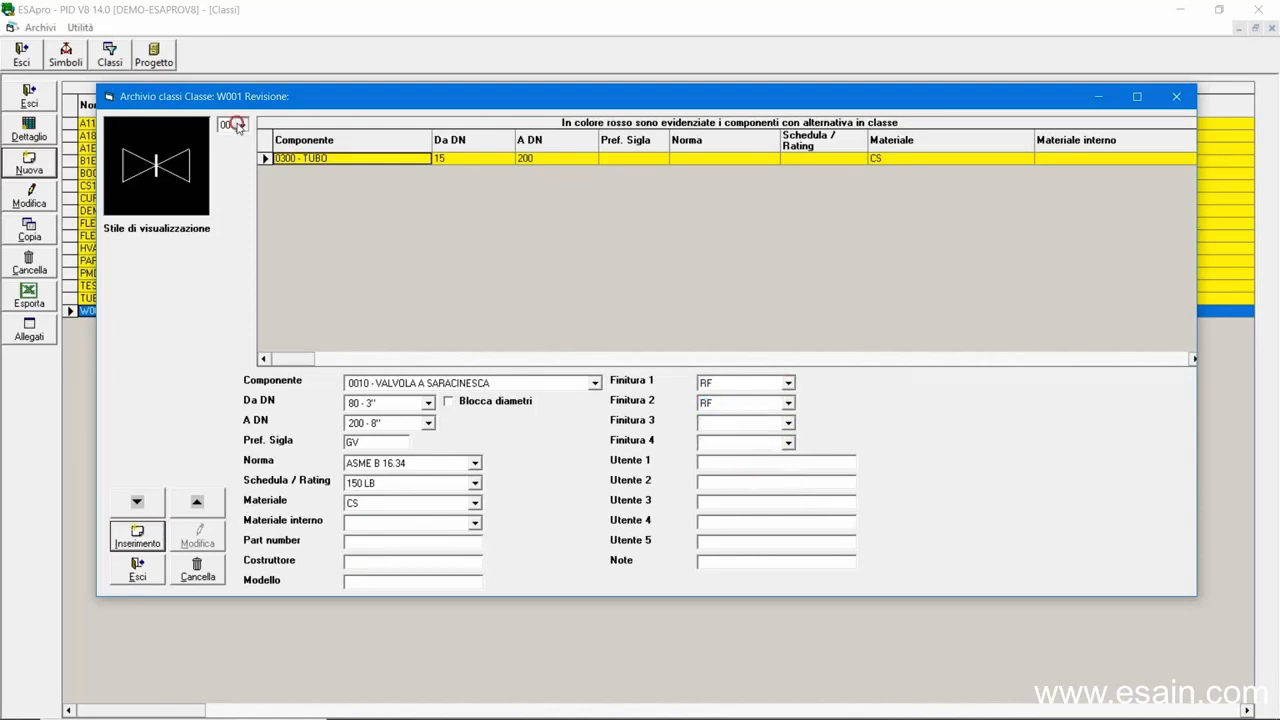
left_click(236, 149)
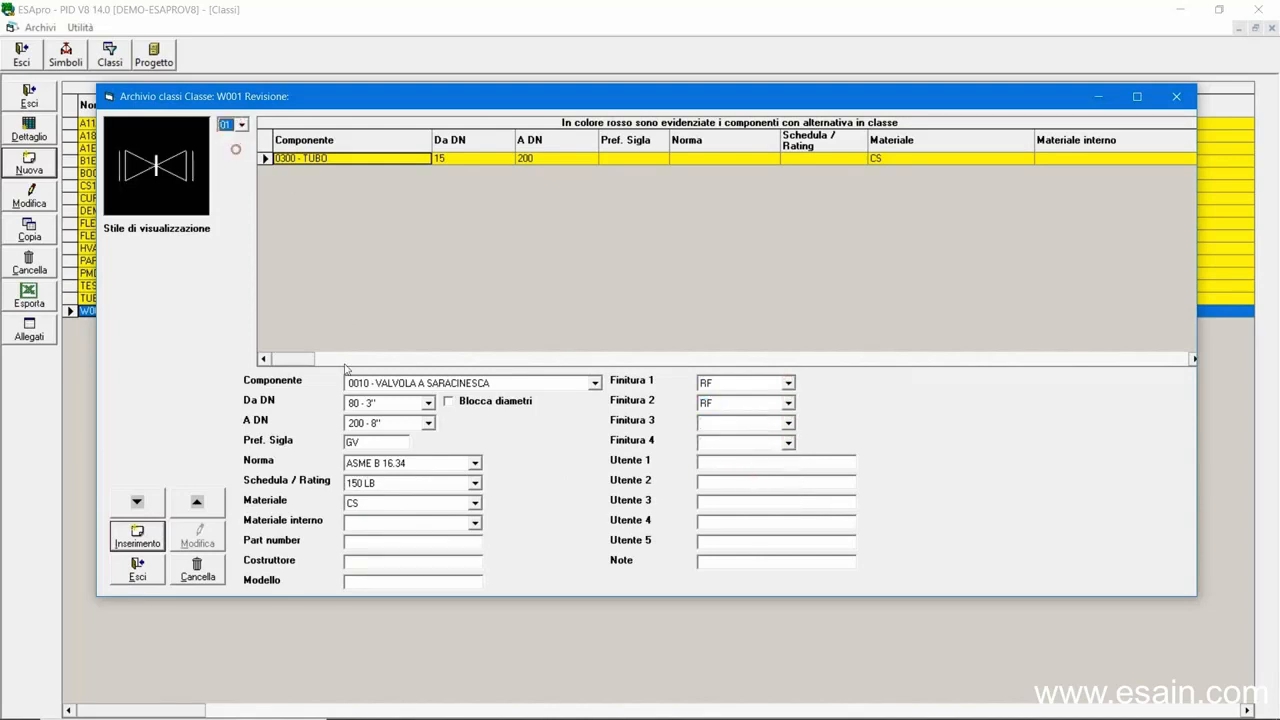
left_click(137, 533)
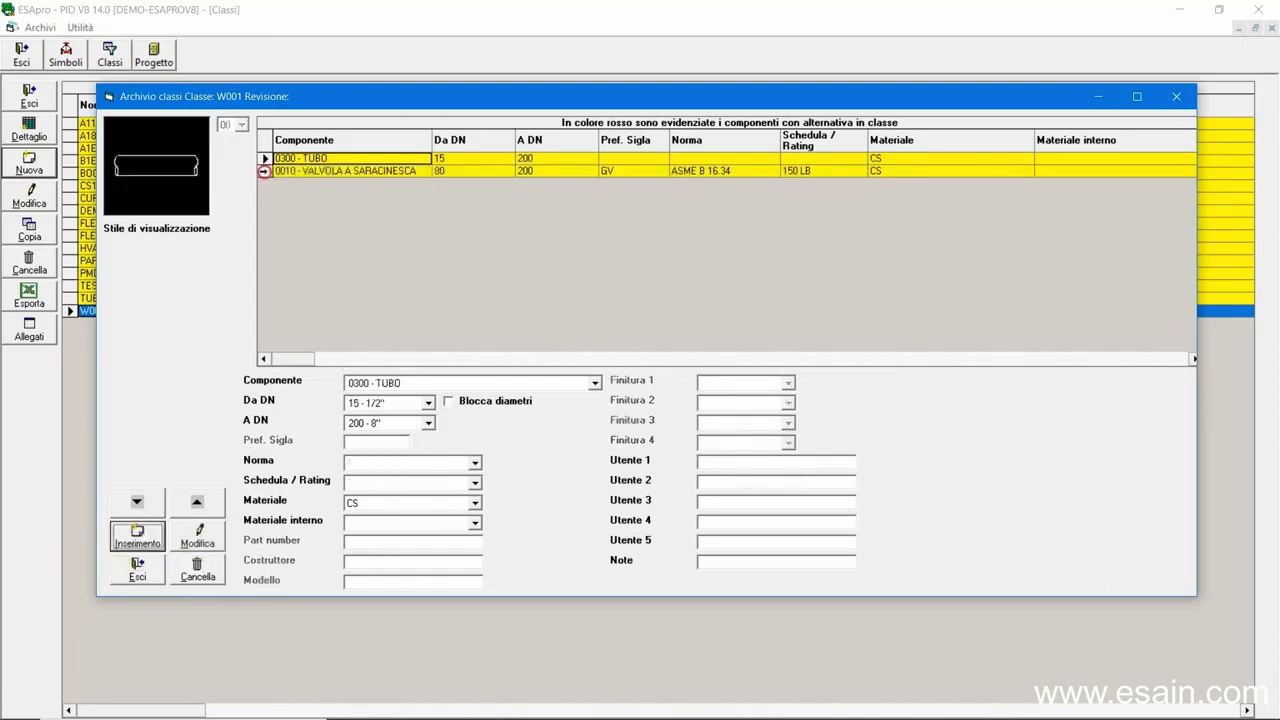
Start a new entry from the gate valve's data with 0008 - VALVOLA DI RITEGNO as the component.
left_click(264, 171)
left_click(595, 384)
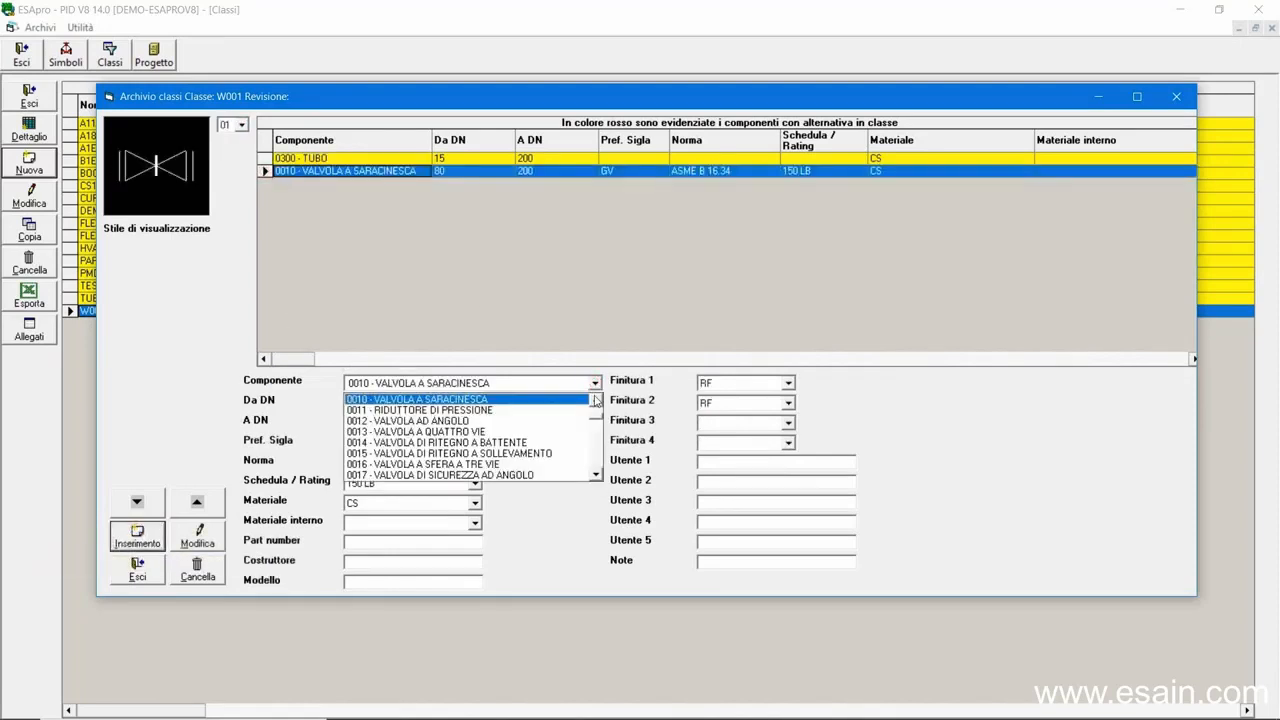
left_click(595, 397)
left_click(595, 397)
left_click(525, 423)
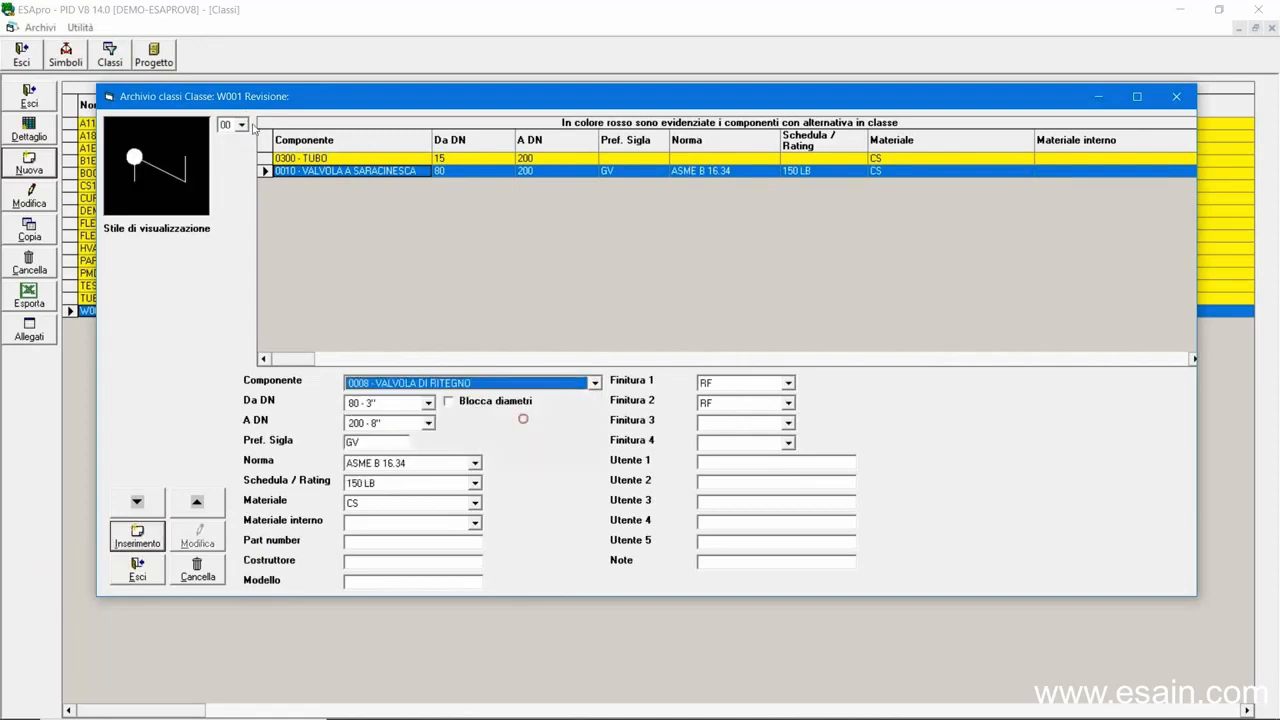
Give the check valve display style 01 and prefix CK, and insert it into class W001.
left_click(239, 125)
left_click(233, 150)
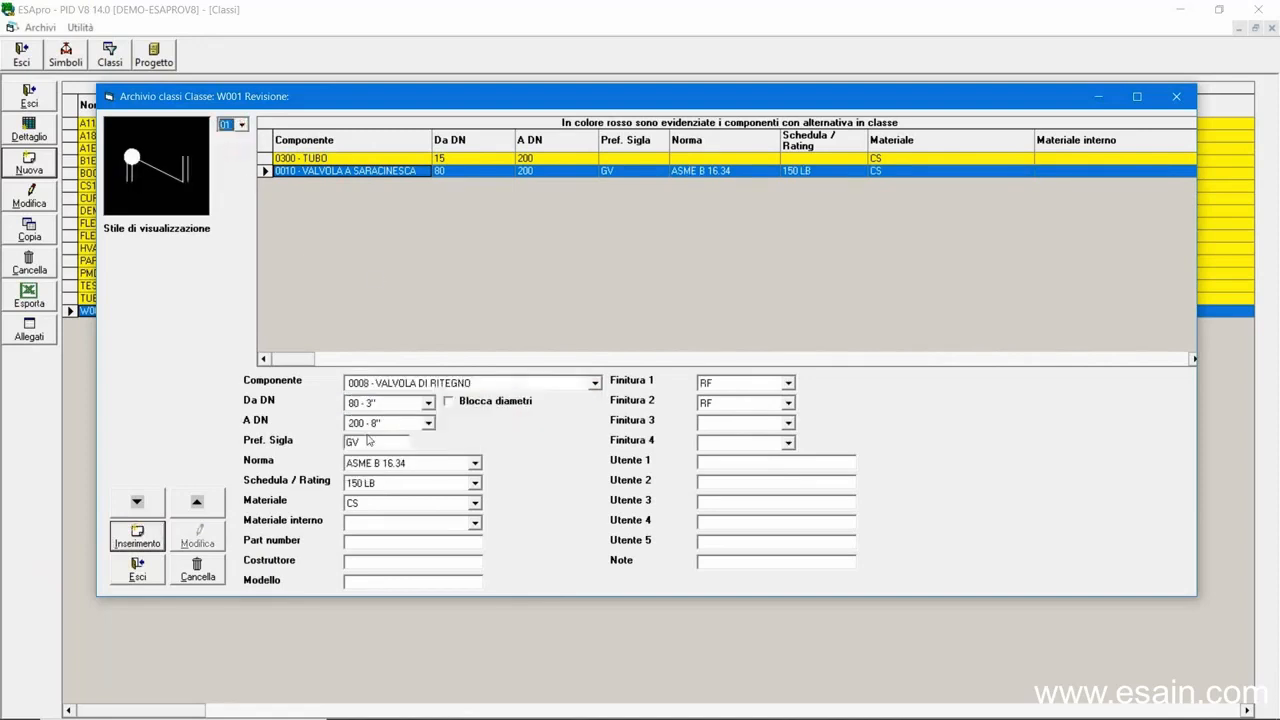
left_click_drag(368, 441, 290, 440)
type("CK")
left_click(137, 540)
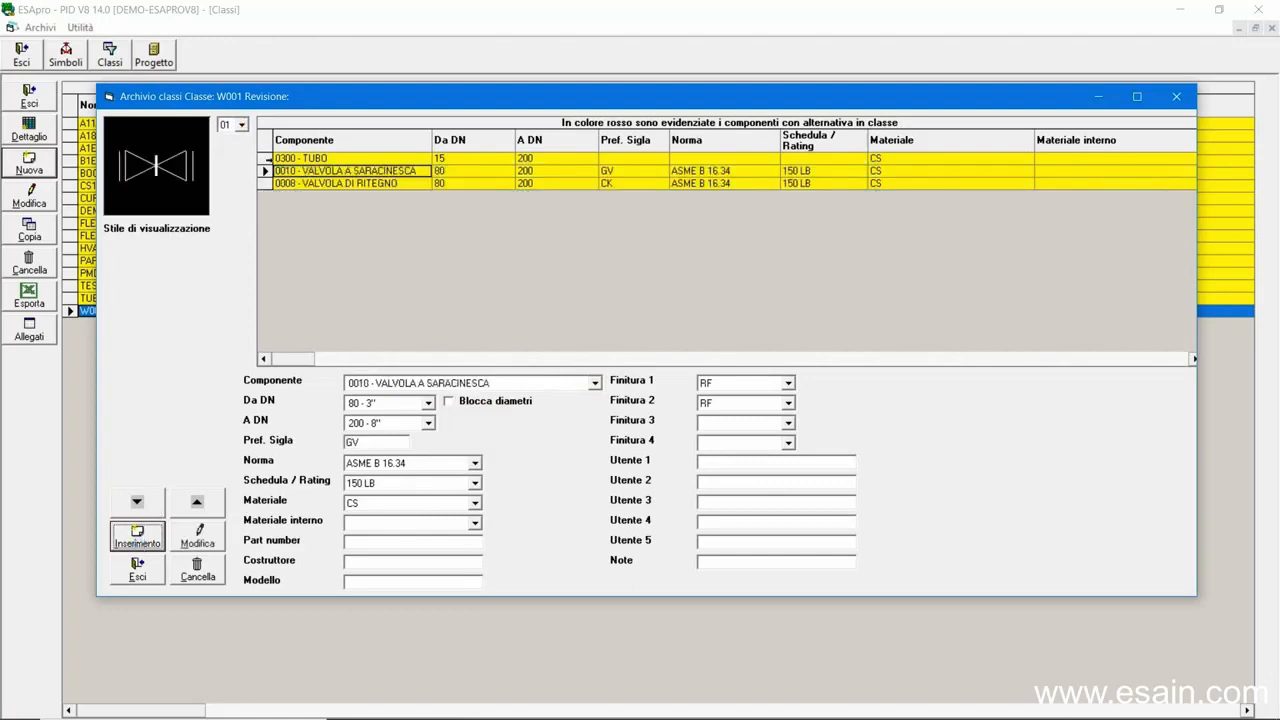
Starting from the check valve's data, set the diameter range from 15 - 1/2" to 75 for a second entry.
left_click(428, 402)
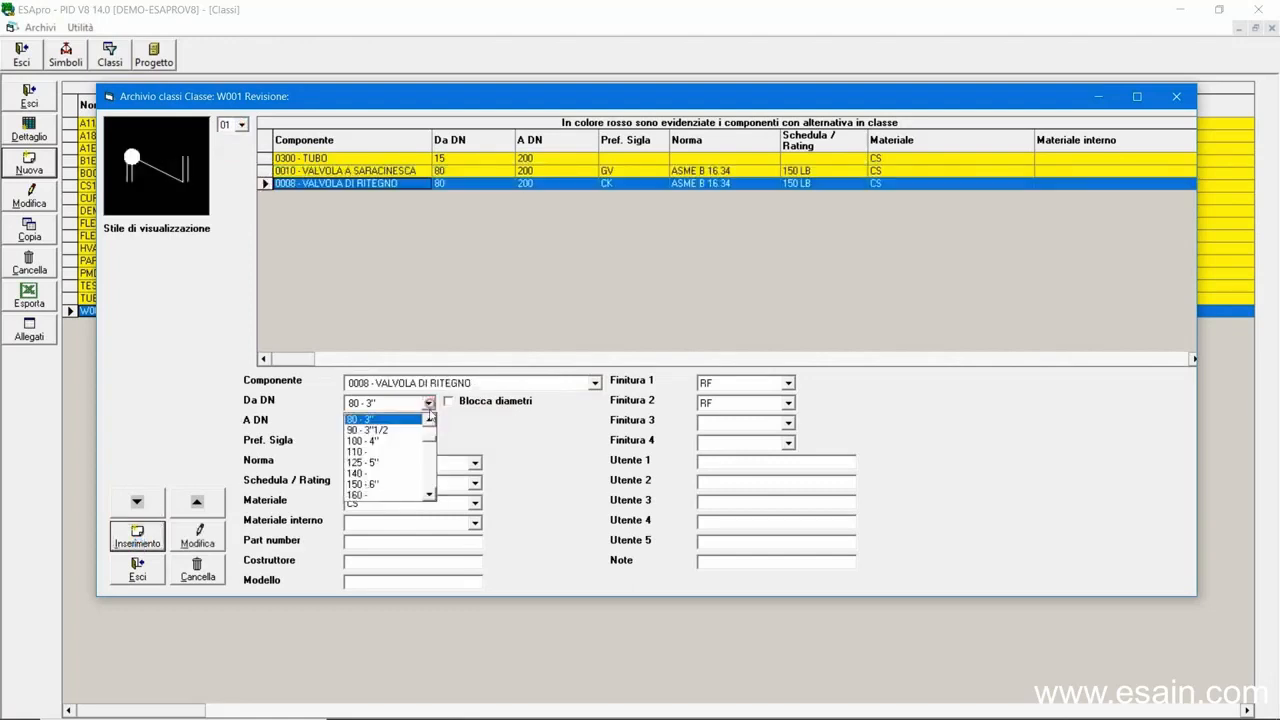
left_click_drag(429, 422, 431, 440)
left_click(400, 430)
left_click(428, 422)
left_click(431, 440)
left_click(360, 450)
Set both Finitura 1 and Finitura 2 of the small-diameter check valve to TH.
left_click(788, 382)
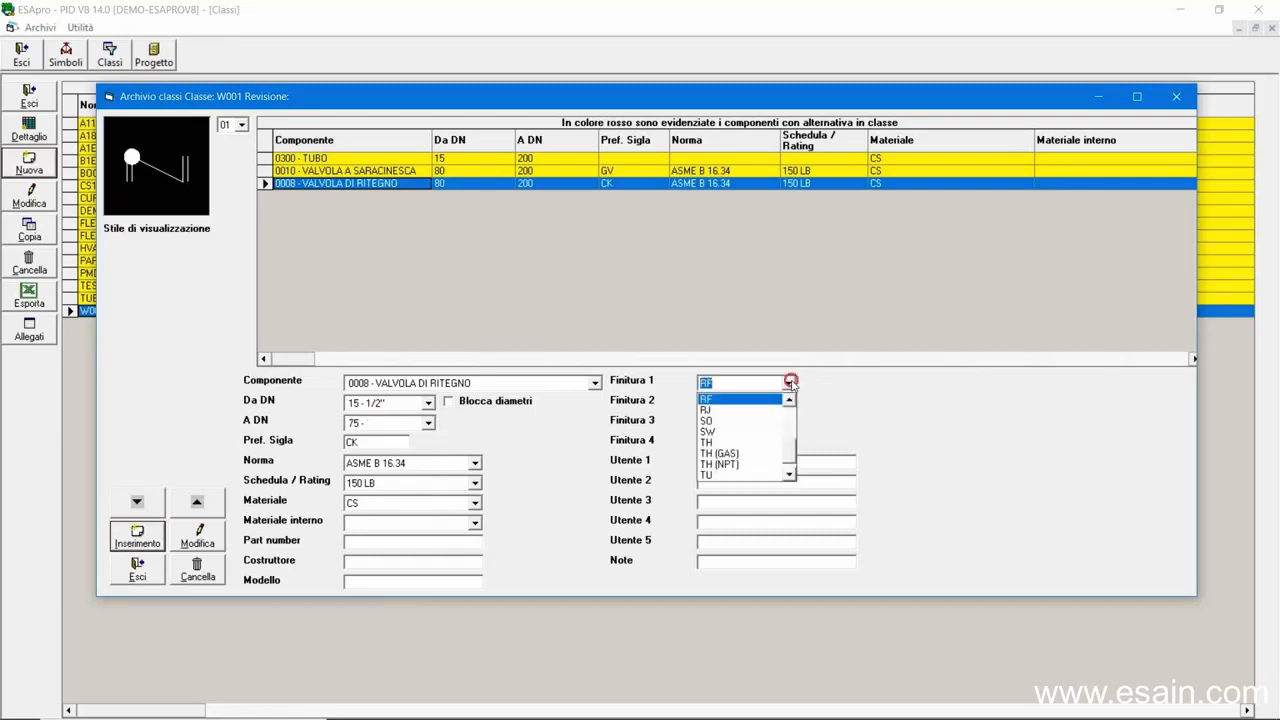
left_click(775, 443)
left_click(788, 402)
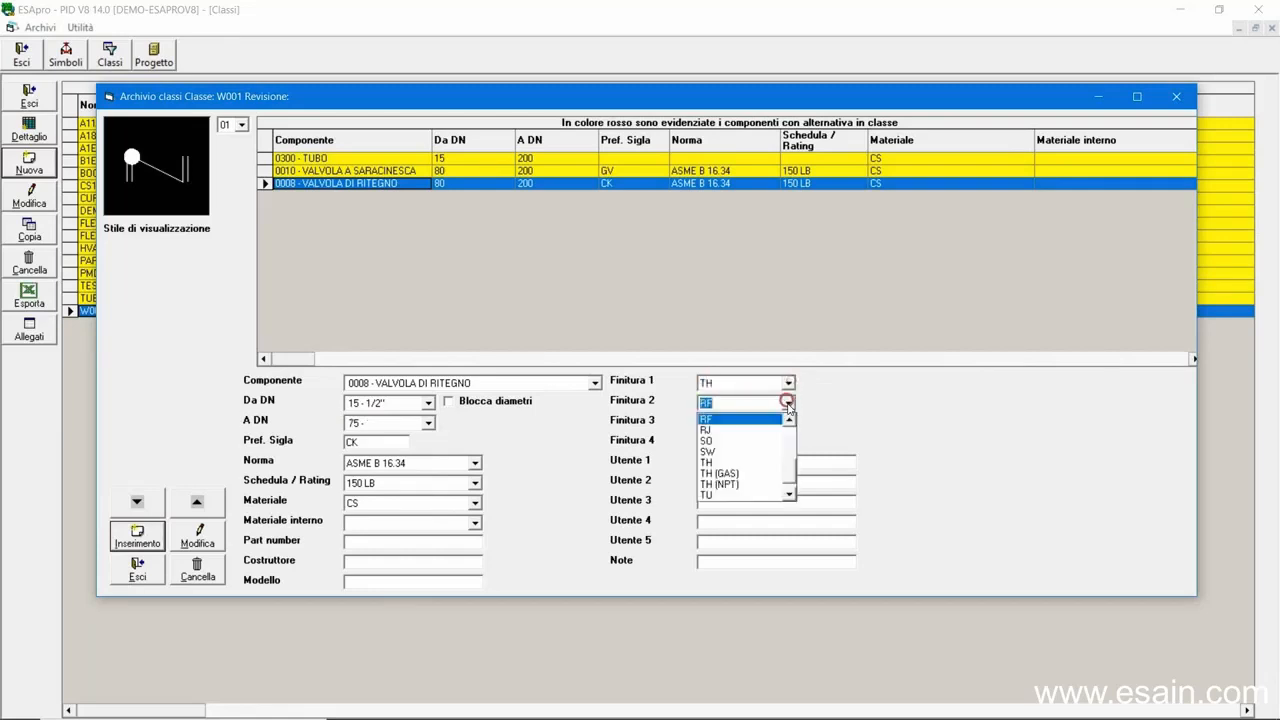
left_click(745, 460)
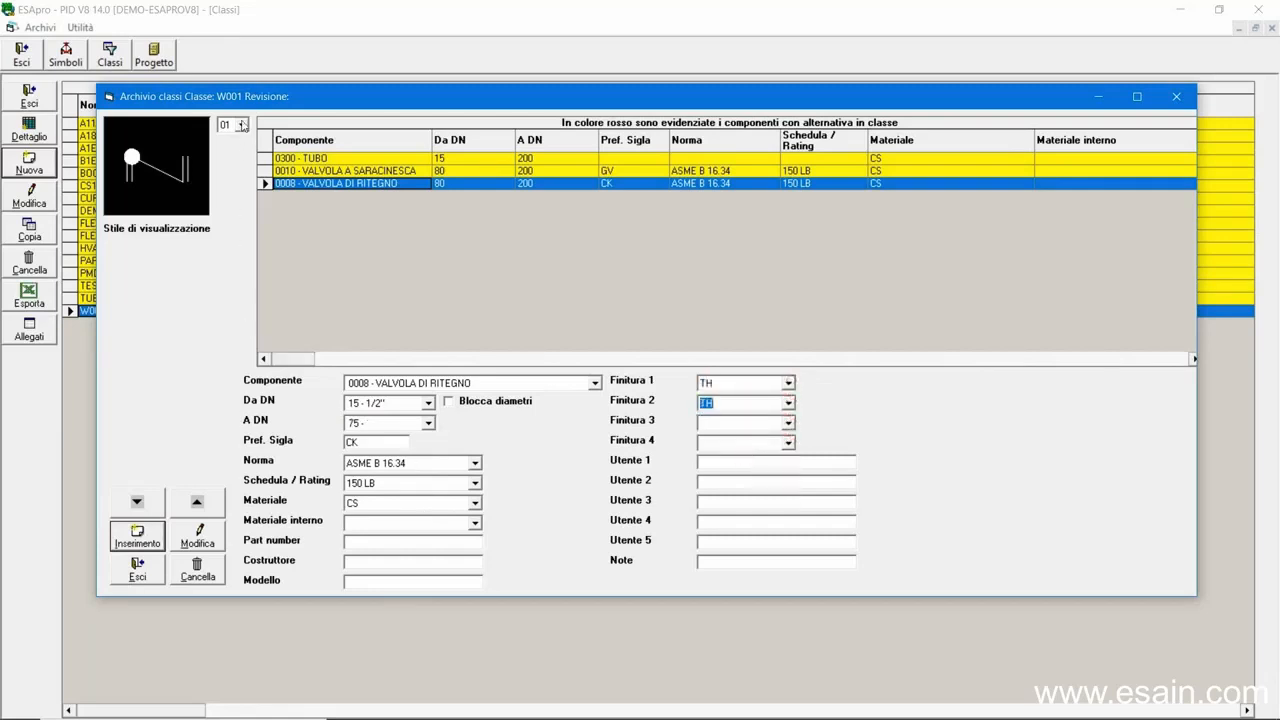
Assign display style 02 to the small-diameter check valve, insert it into the class and select its new entry.
left_click(241, 124)
left_click(230, 150)
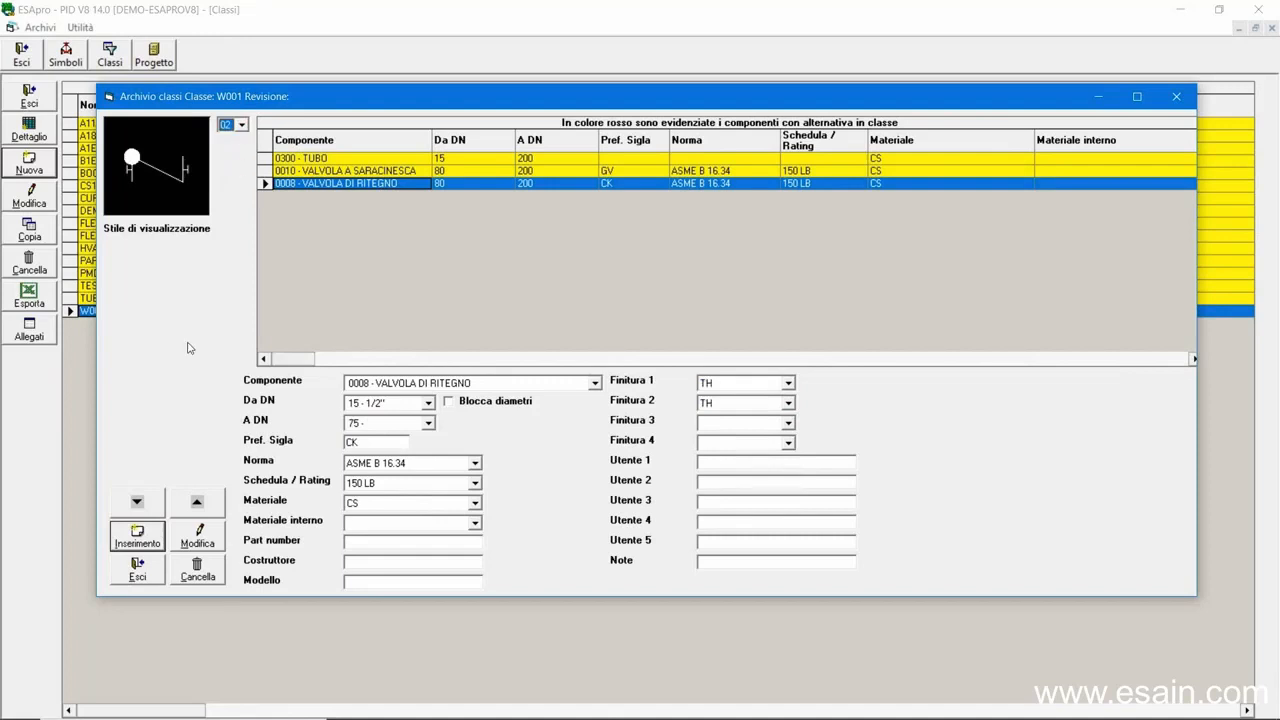
left_click(137, 538)
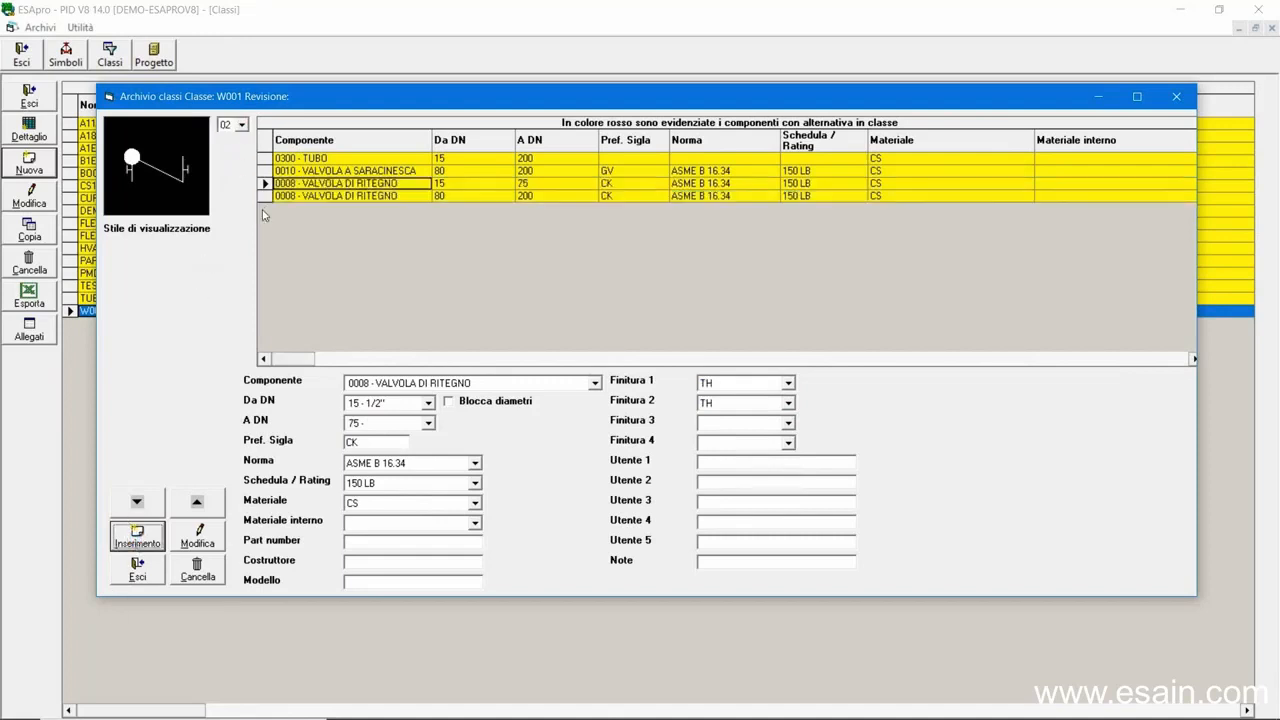
left_click(263, 184)
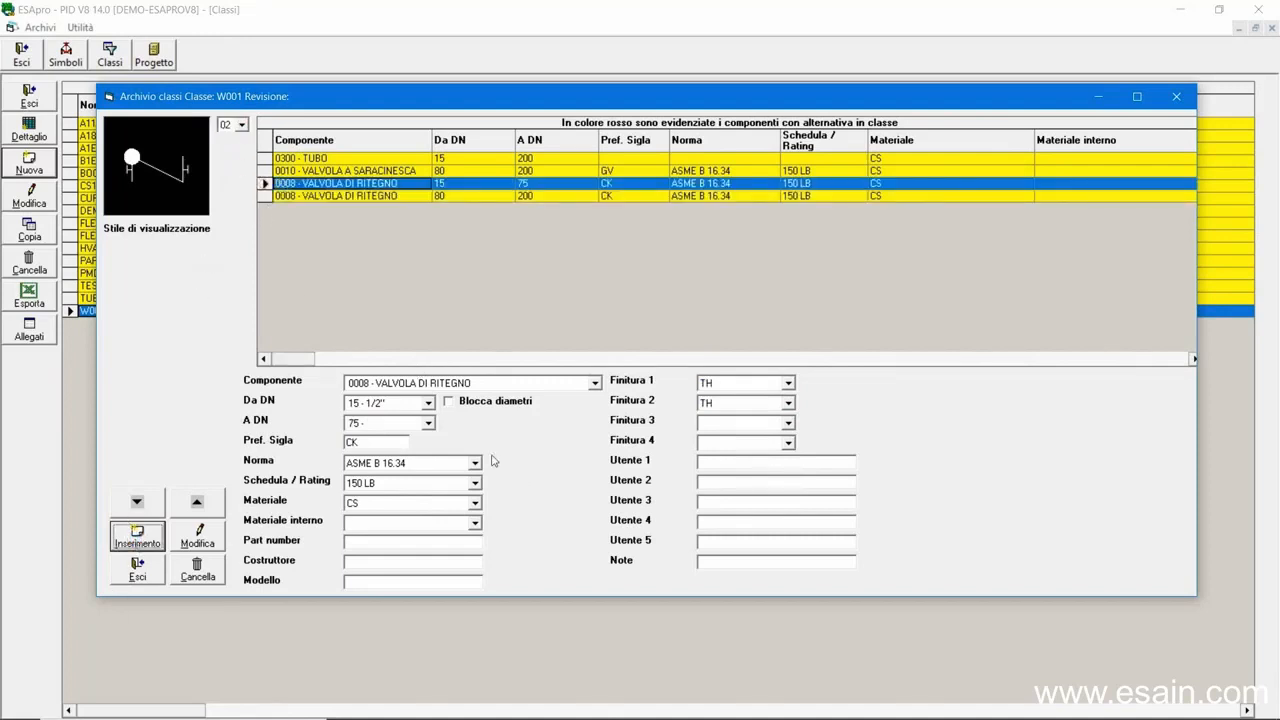
Insert component 0009 - VALVOLA A SFERA with prefix BL into class W001, keeping the small-diameter check valve's other data.
left_click(594, 383)
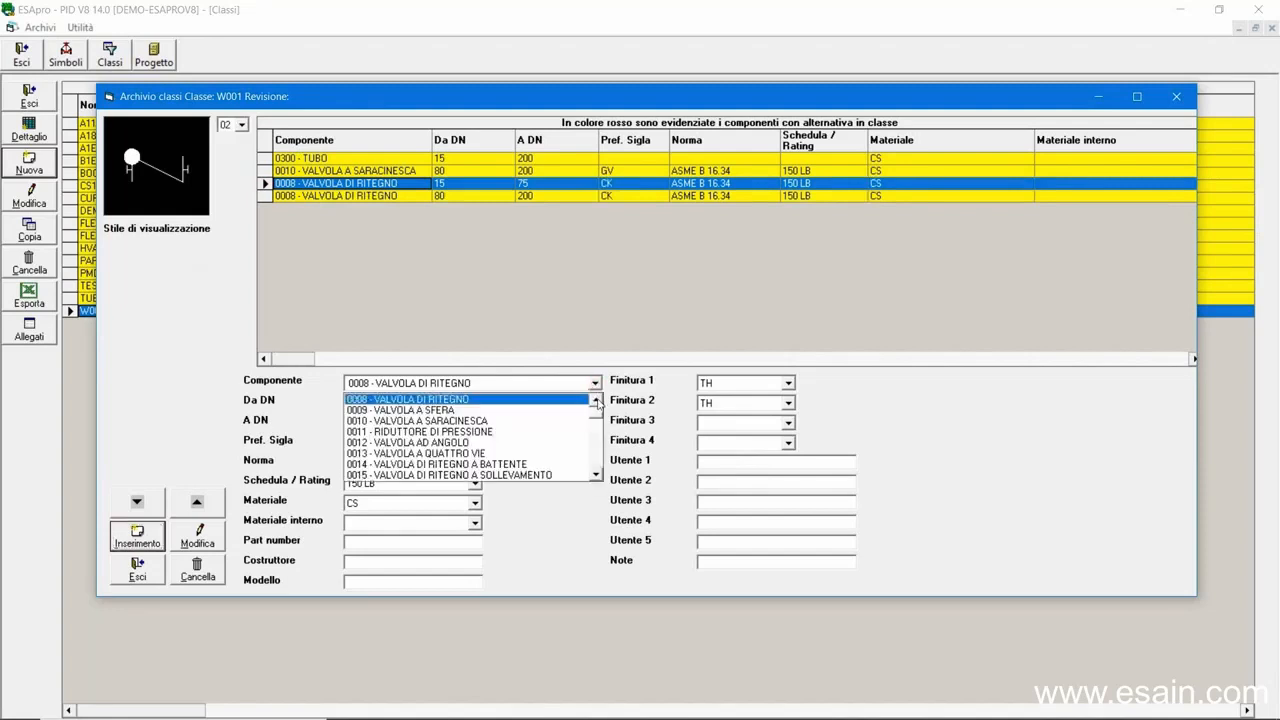
left_click(596, 399)
left_click(548, 421)
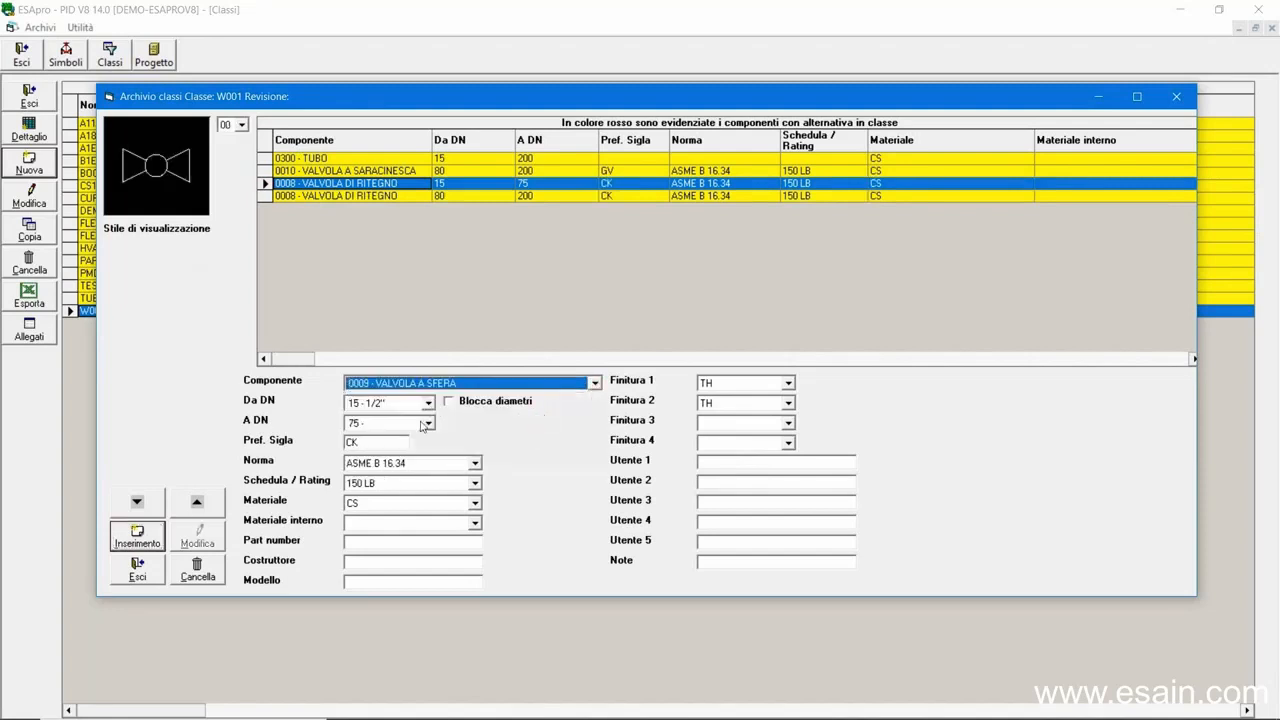
left_click_drag(358, 441, 296, 440)
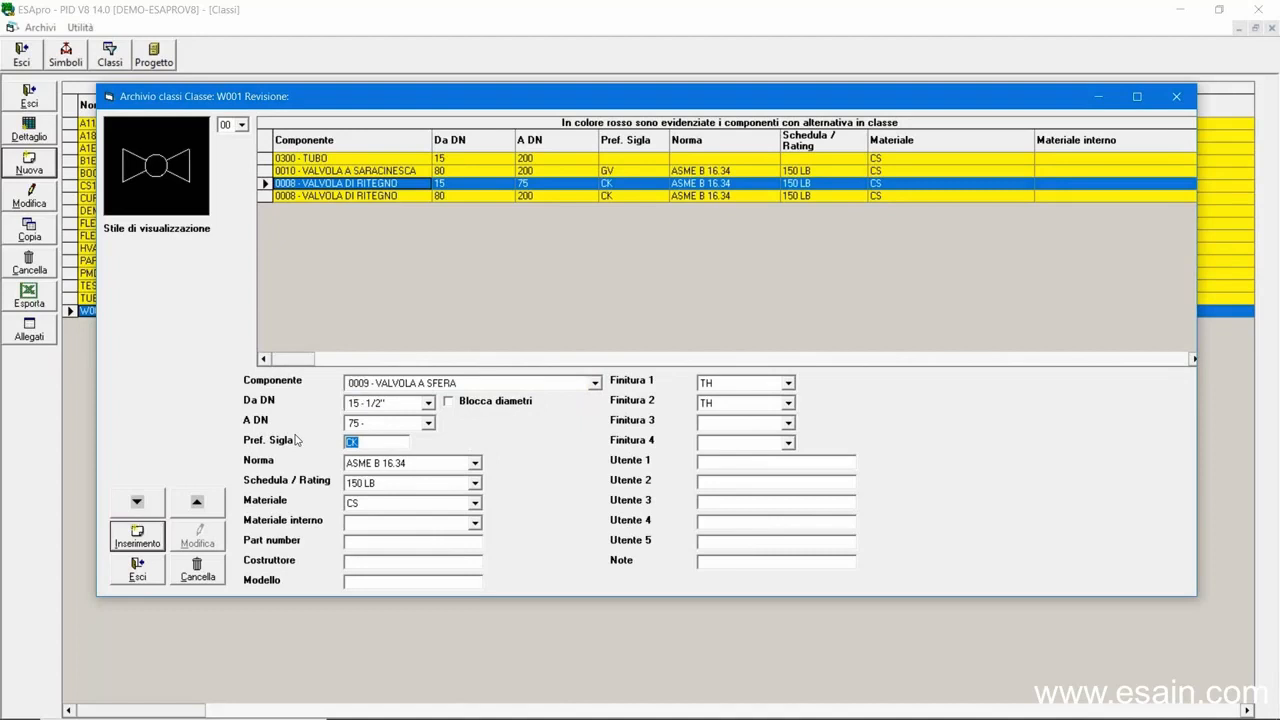
type("BL")
left_click(140, 537)
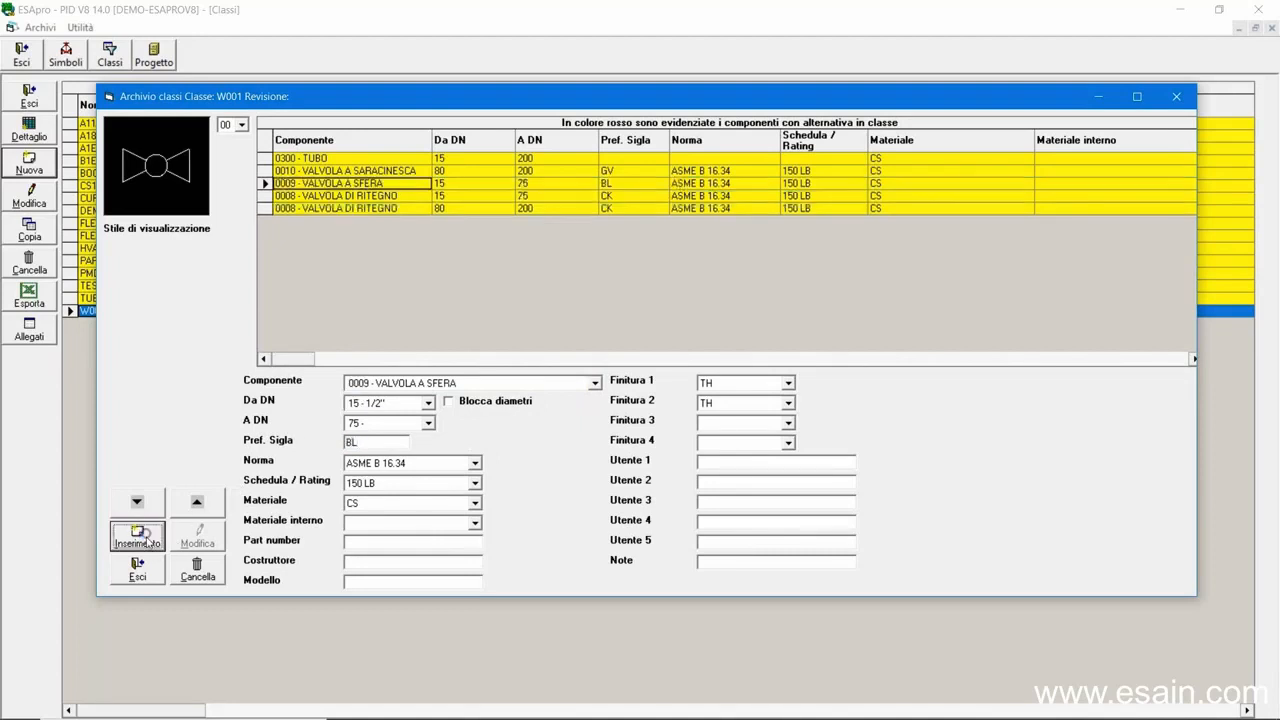
Close the W001 class details and exit the class archive and ESApro PID to return to the AutoCAD drawing.
left_click(145, 574)
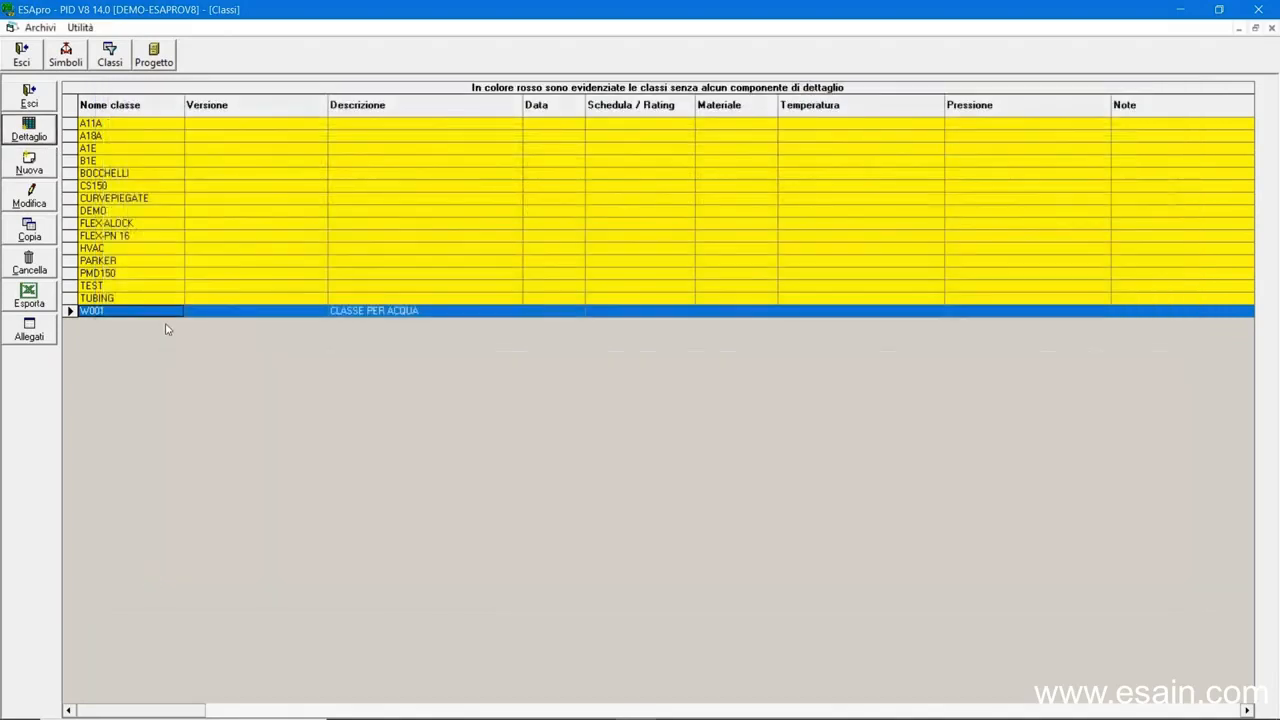
left_click(93, 210)
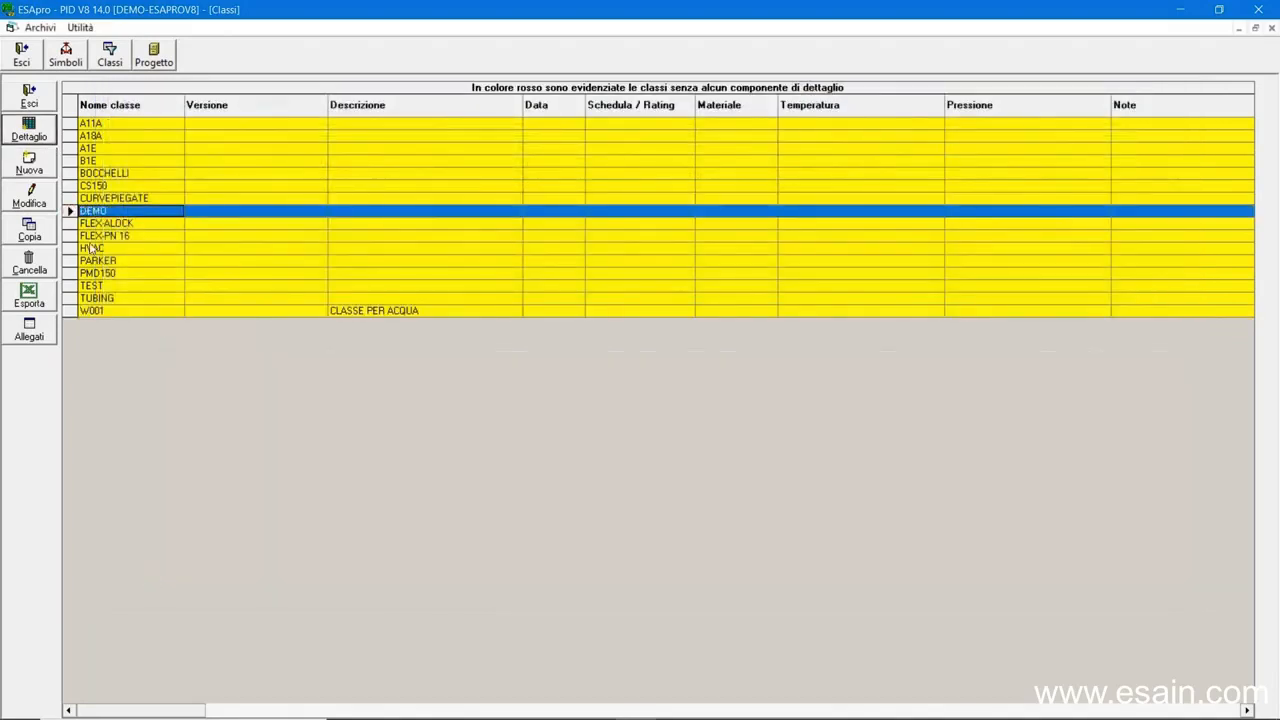
left_click(30, 96)
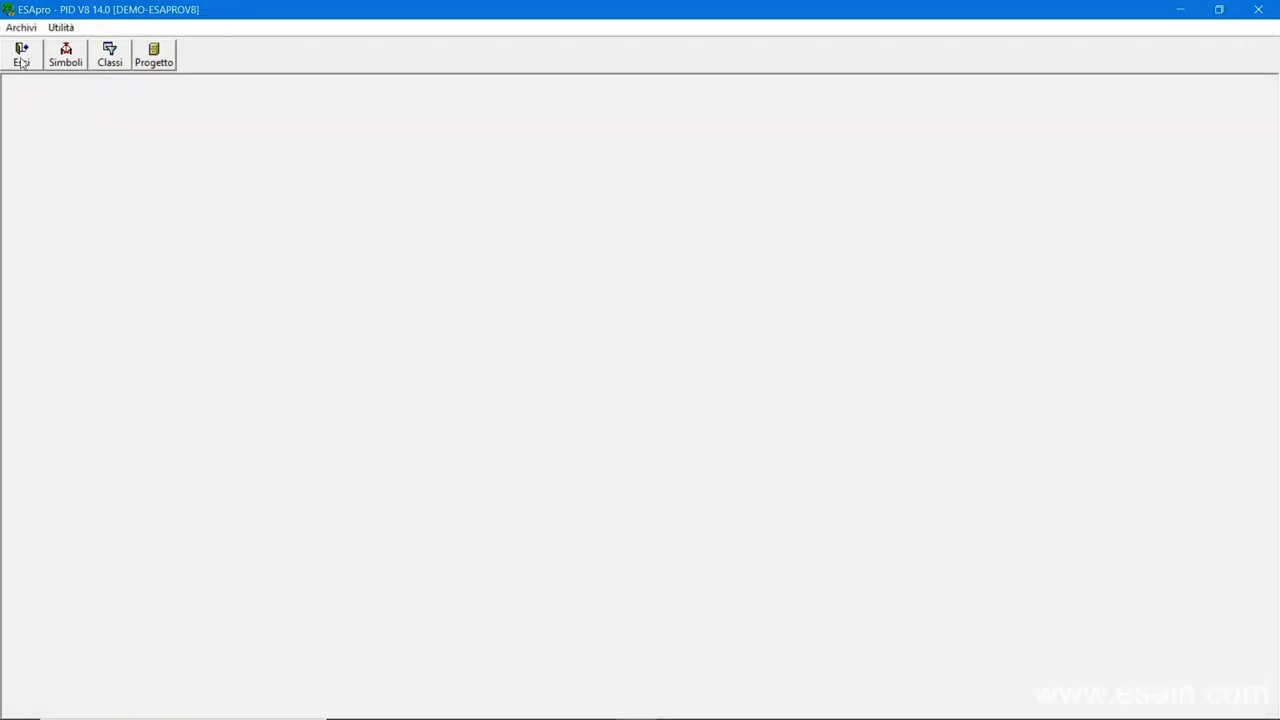
left_click(21, 58)
Insert tank 1600 - SERBATOIO in the empty area below the pump, above the title block.
scroll(691, 437, "up", 3)
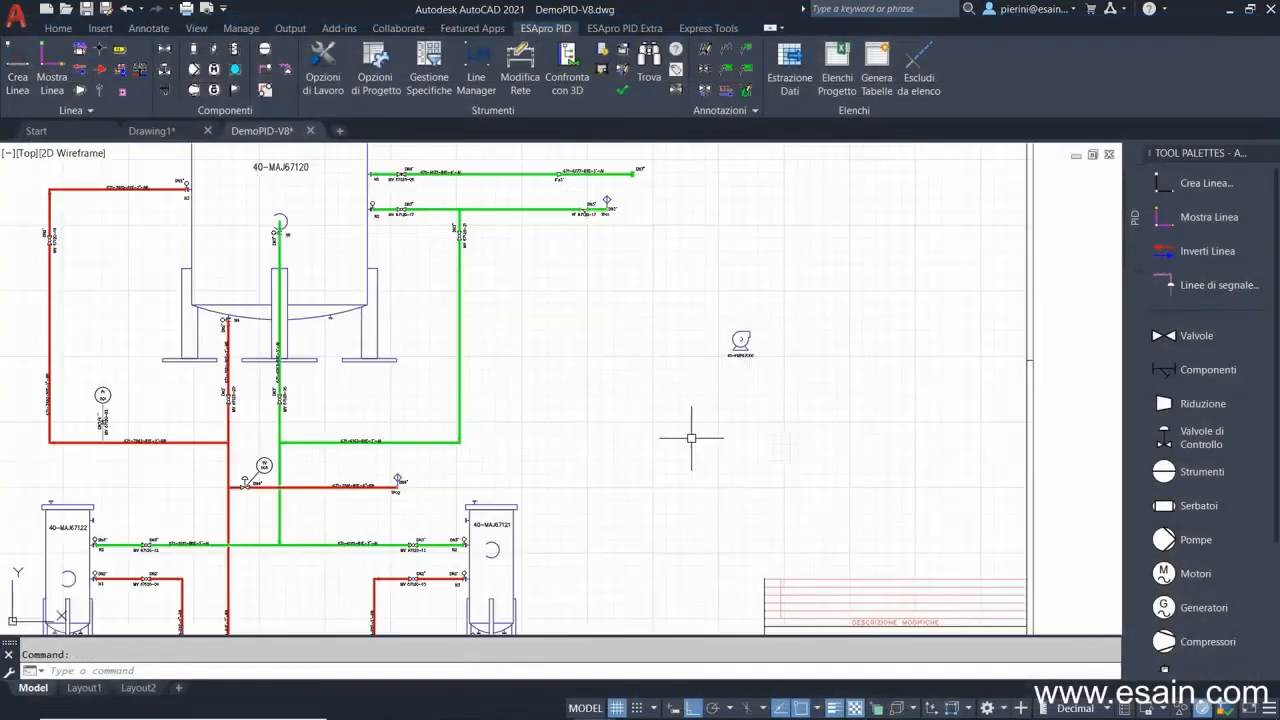
middle_click_drag(691, 437, 634, 354)
left_click(1198, 505)
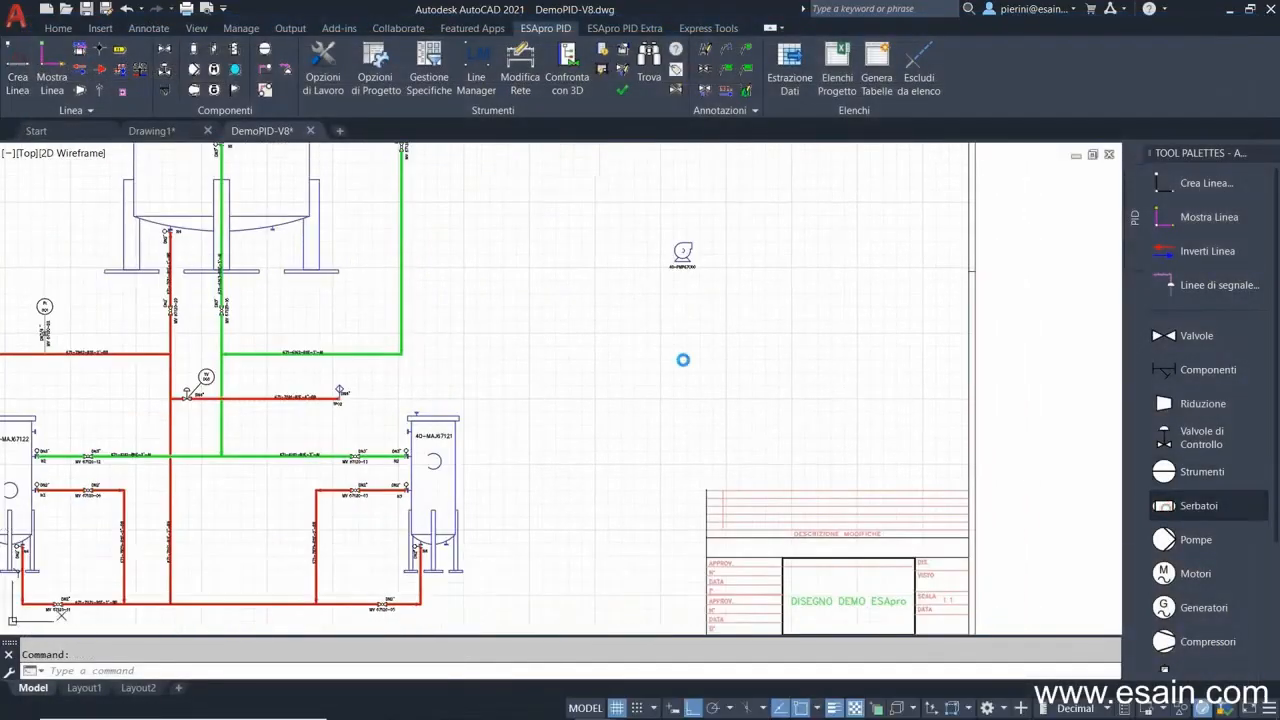
left_click(467, 314)
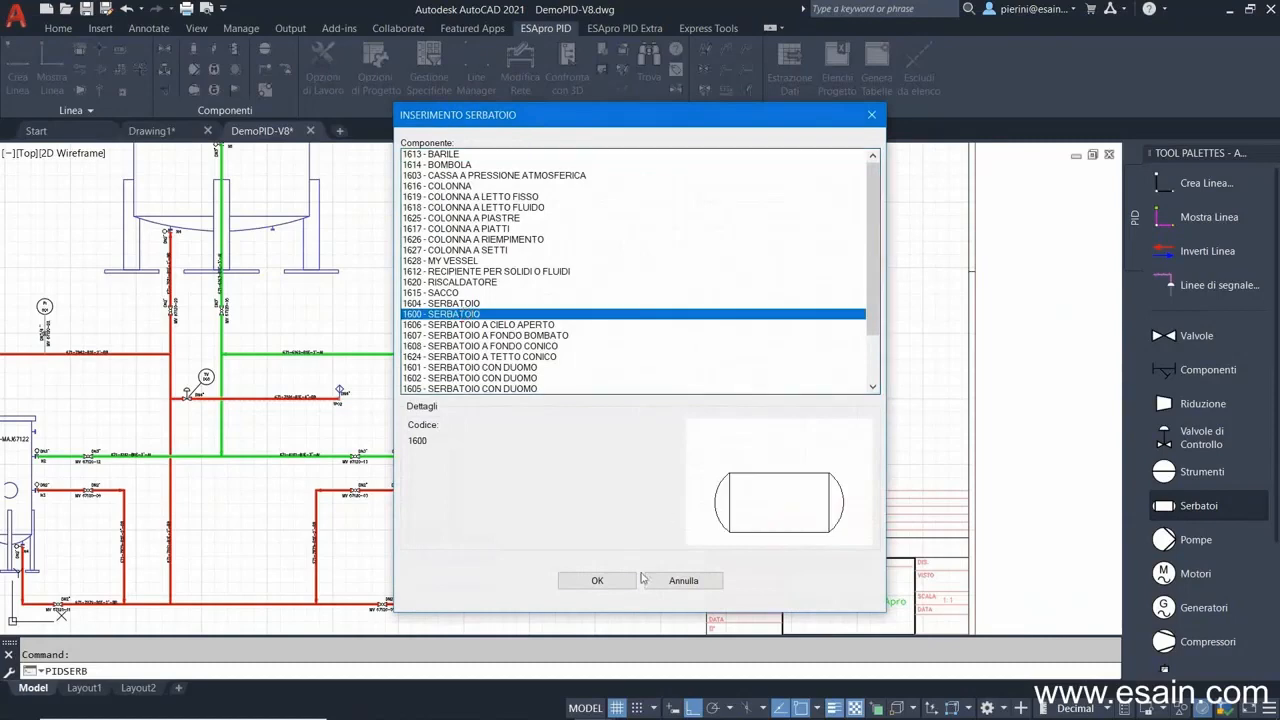
left_click(597, 580)
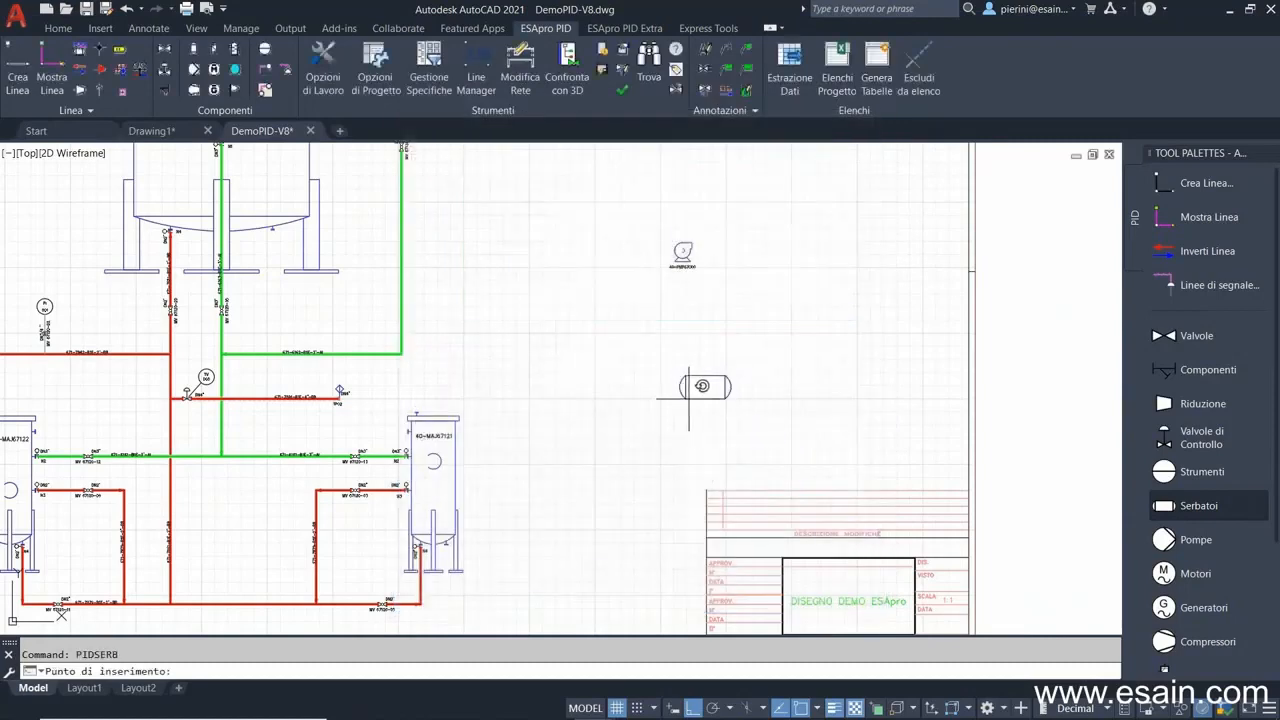
left_click(696, 388)
Give the tank the tag TK-001, with manufacturer ERWER and model WERWER.
left_click(597, 189)
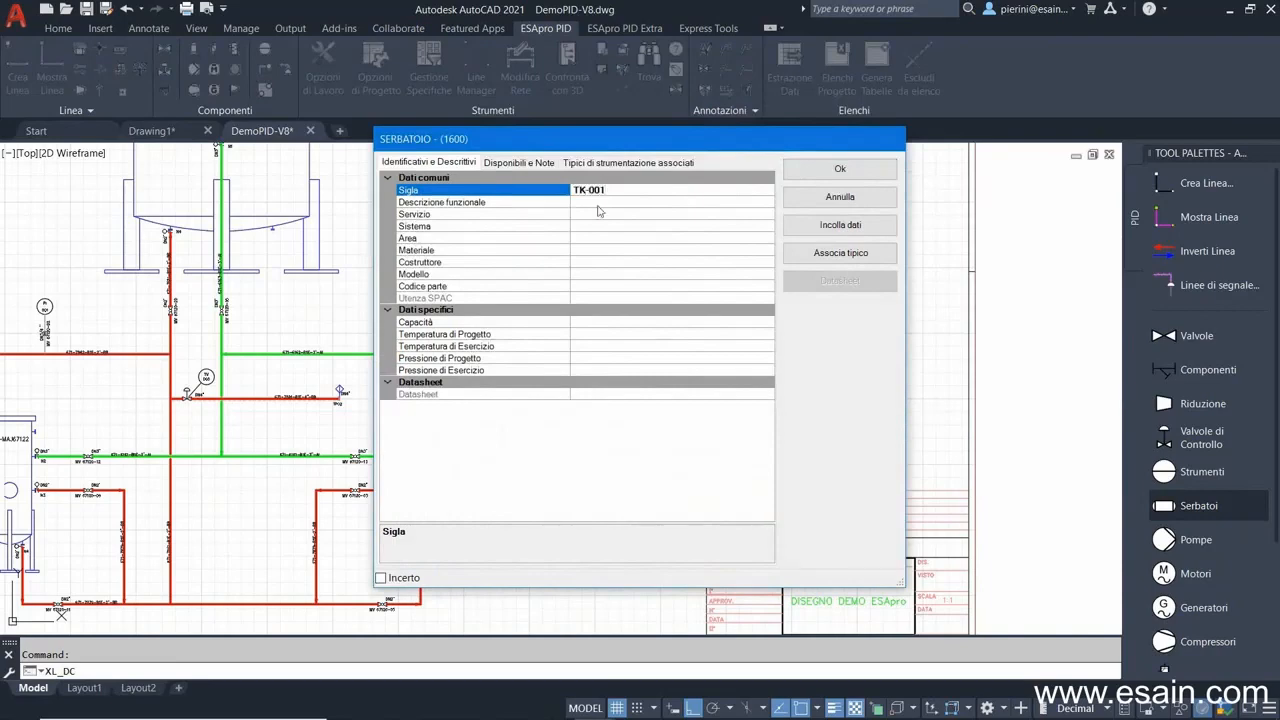
left_click(585, 262)
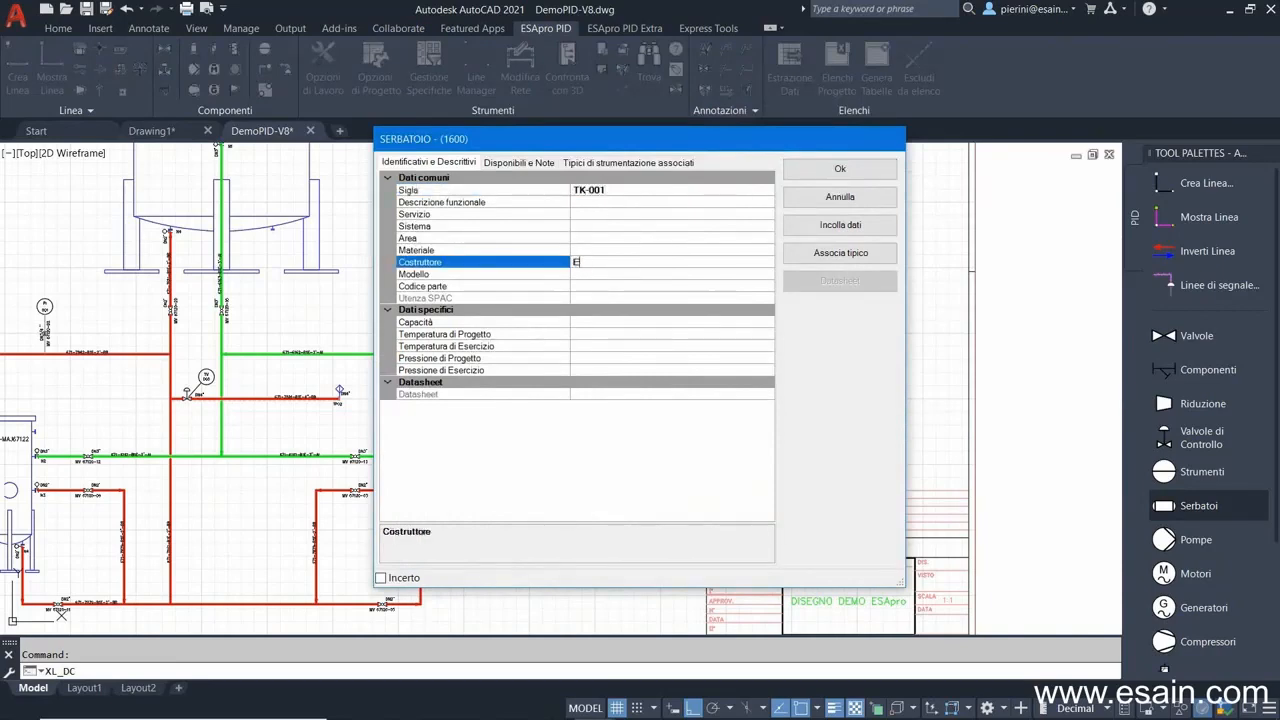
left_click(584, 277)
type("WERWER")
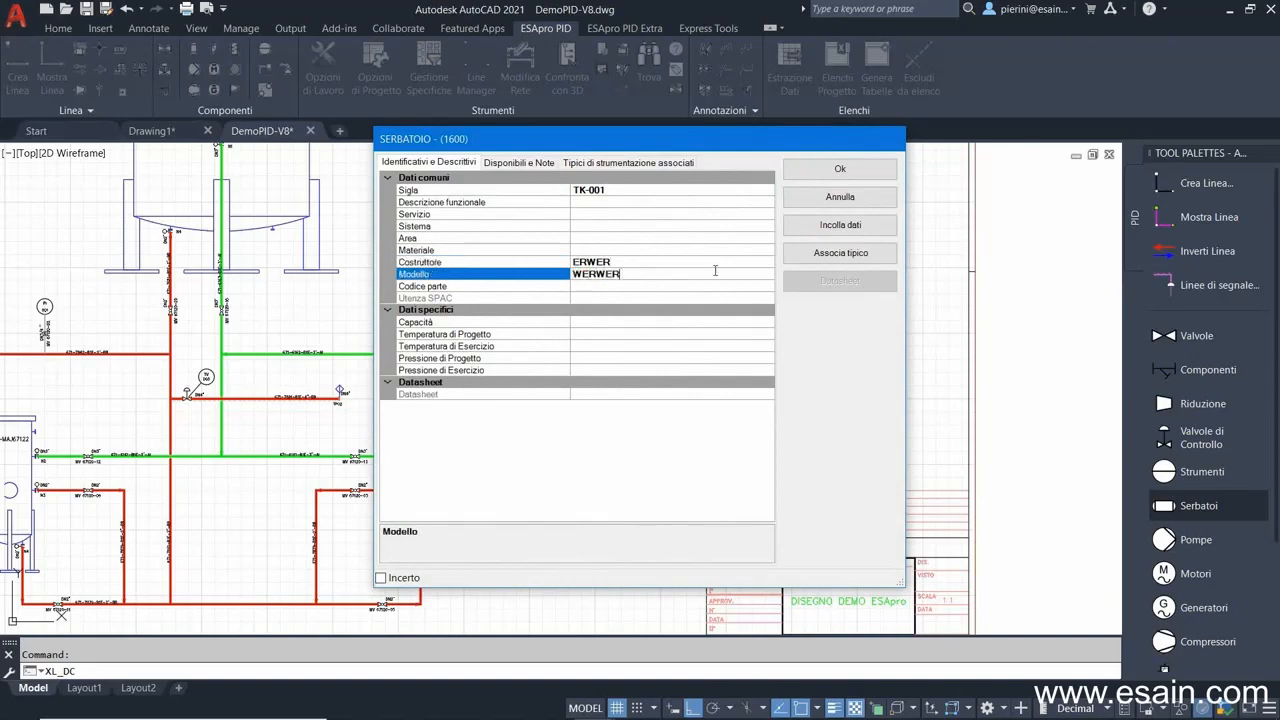
Paste the equipment registry data of the RIGHETTO SERBATOI model CD 30 vessel into TK-001 and accept the tank data.
left_click(818, 226)
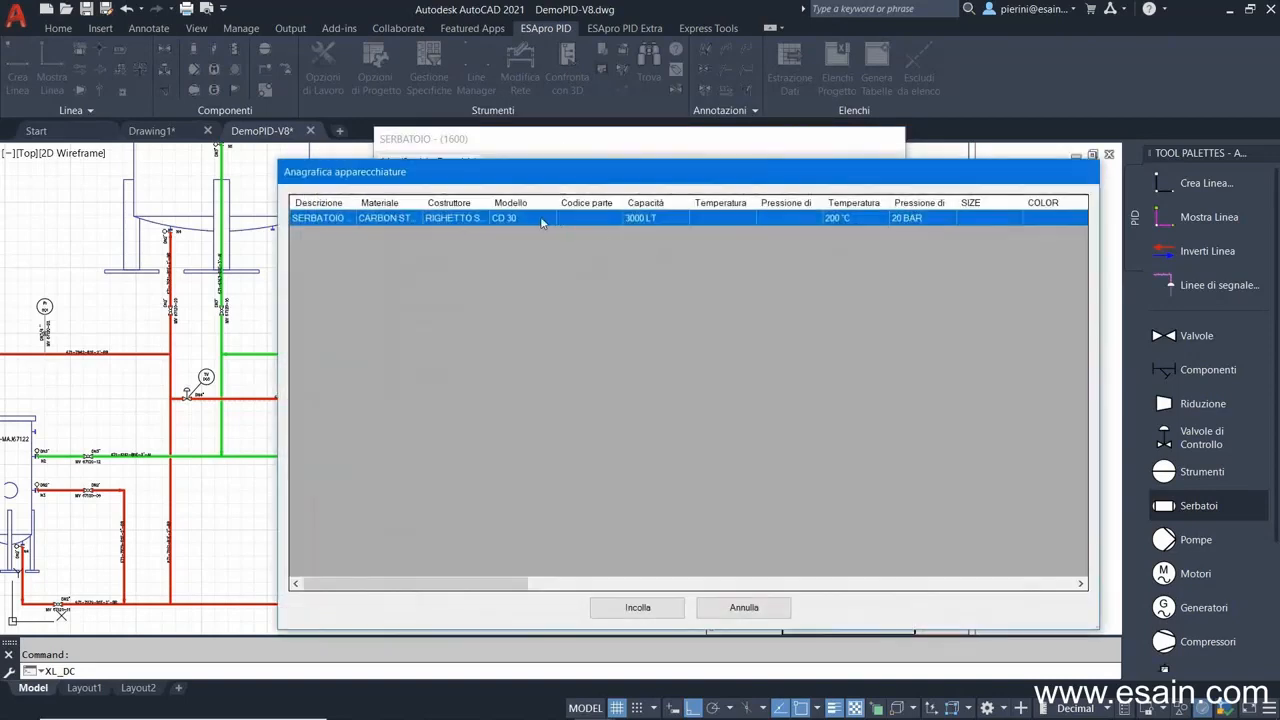
left_click(637, 607)
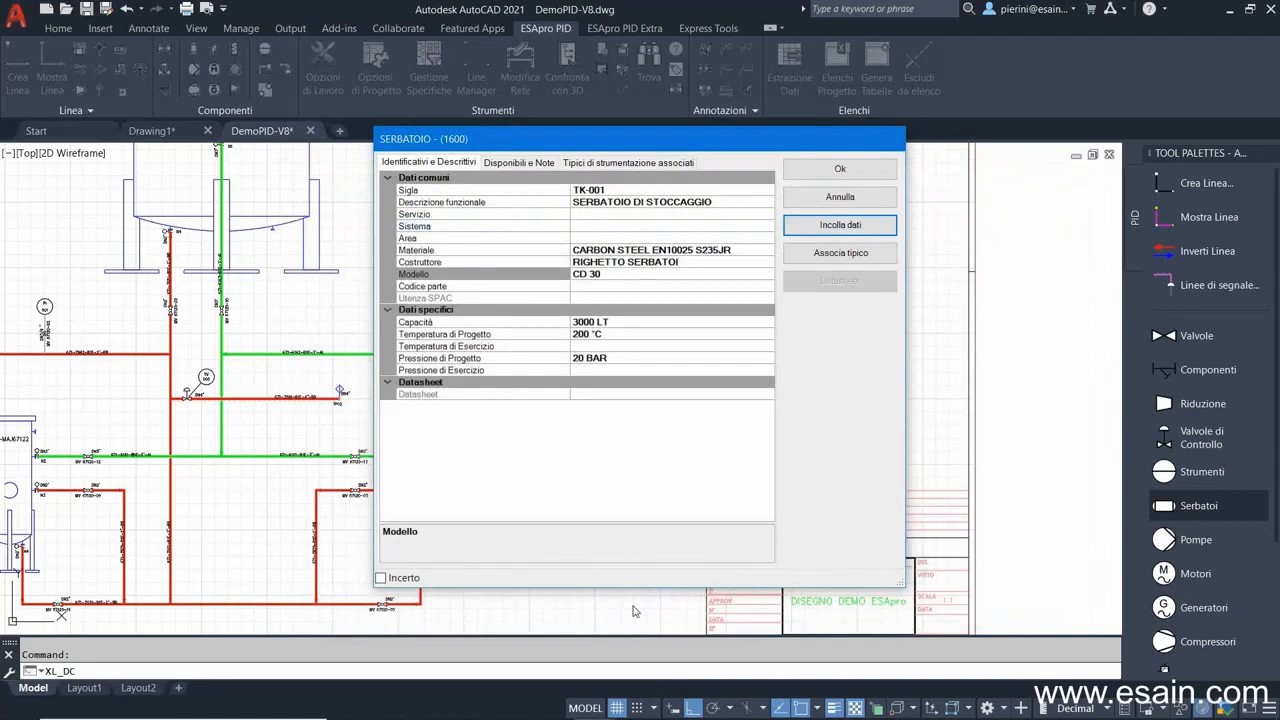
left_click(627, 284)
left_click(835, 170)
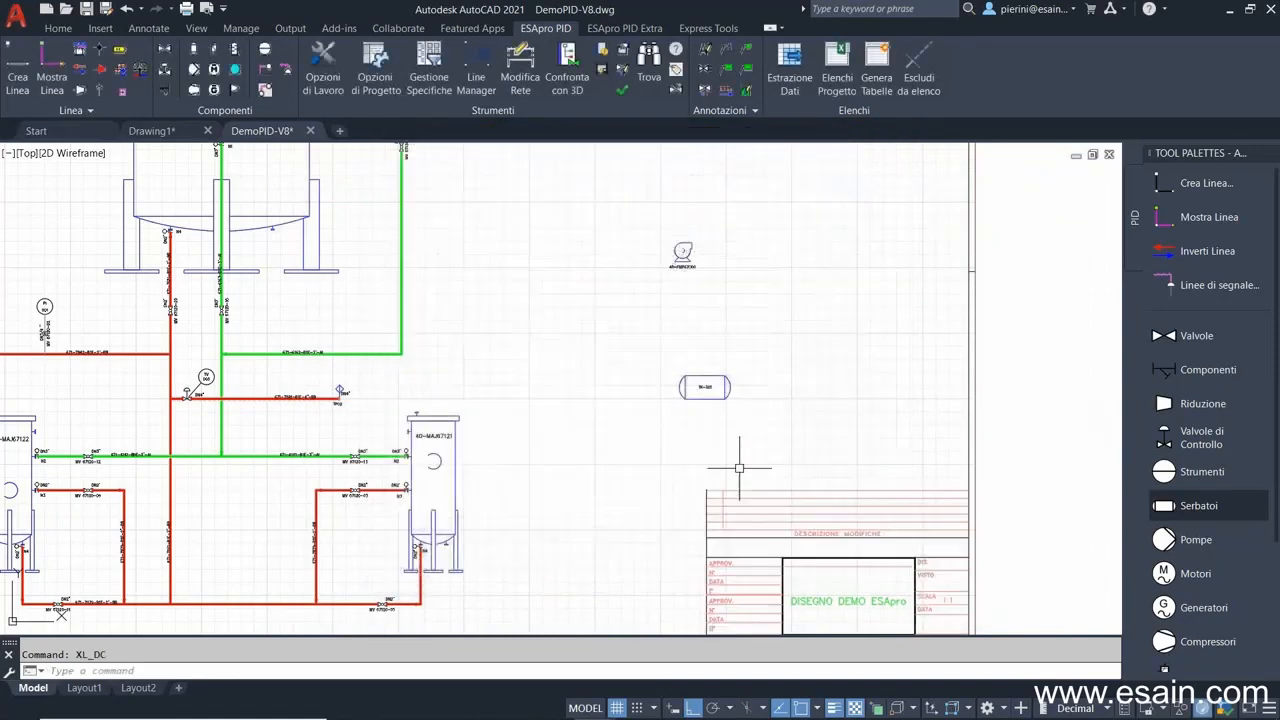
Stretch tank TK-001 lengthwise by moving its right-hand end outward.
scroll(731, 409, "up", 5)
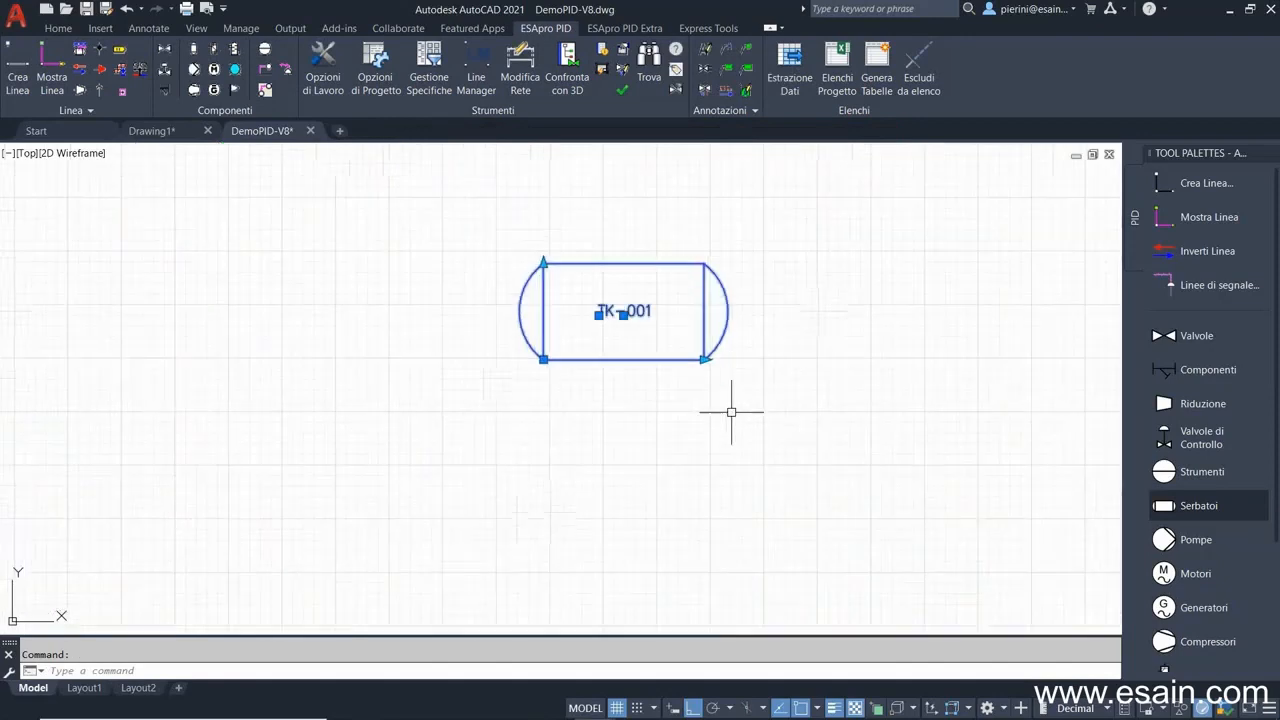
left_click(705, 359)
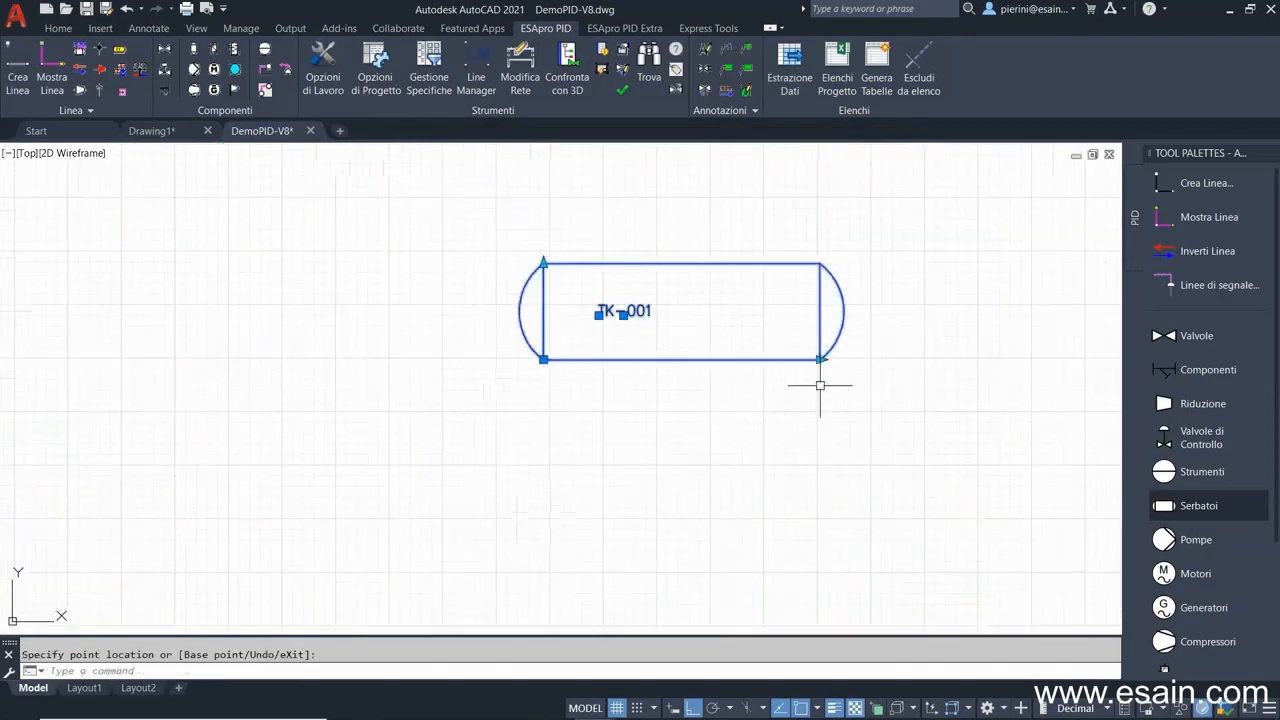
scroll(470, 545, "down", 3)
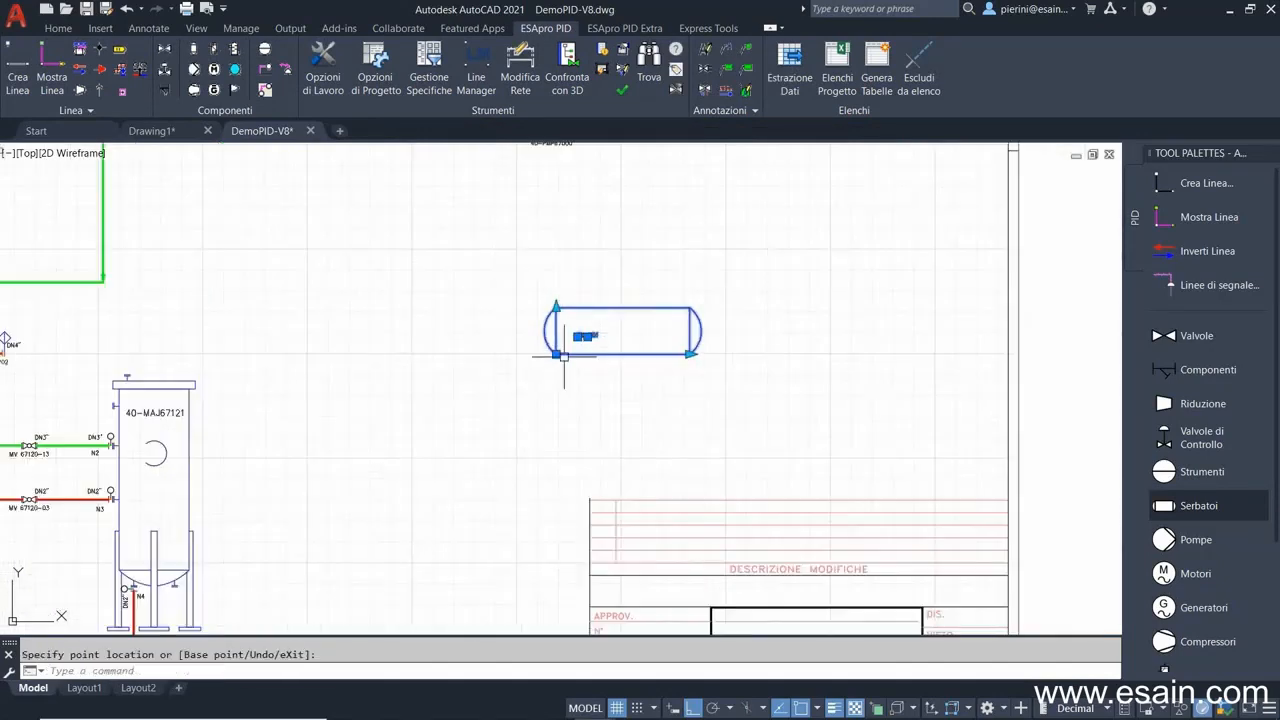
key("Escape")
key("Escape")
Place an entity data table for tank TK-001 to the right of the tank.
middle_click_drag(653, 212, 694, 285)
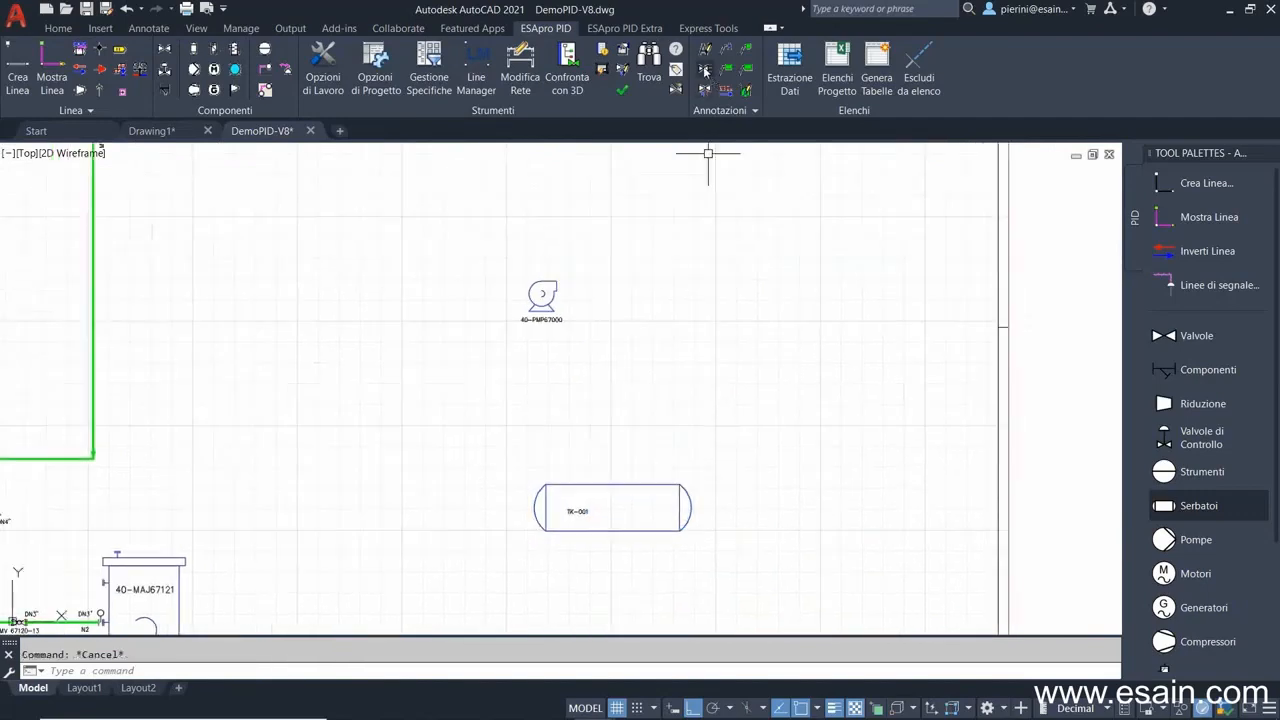
left_click(705, 70)
left_click(680, 486)
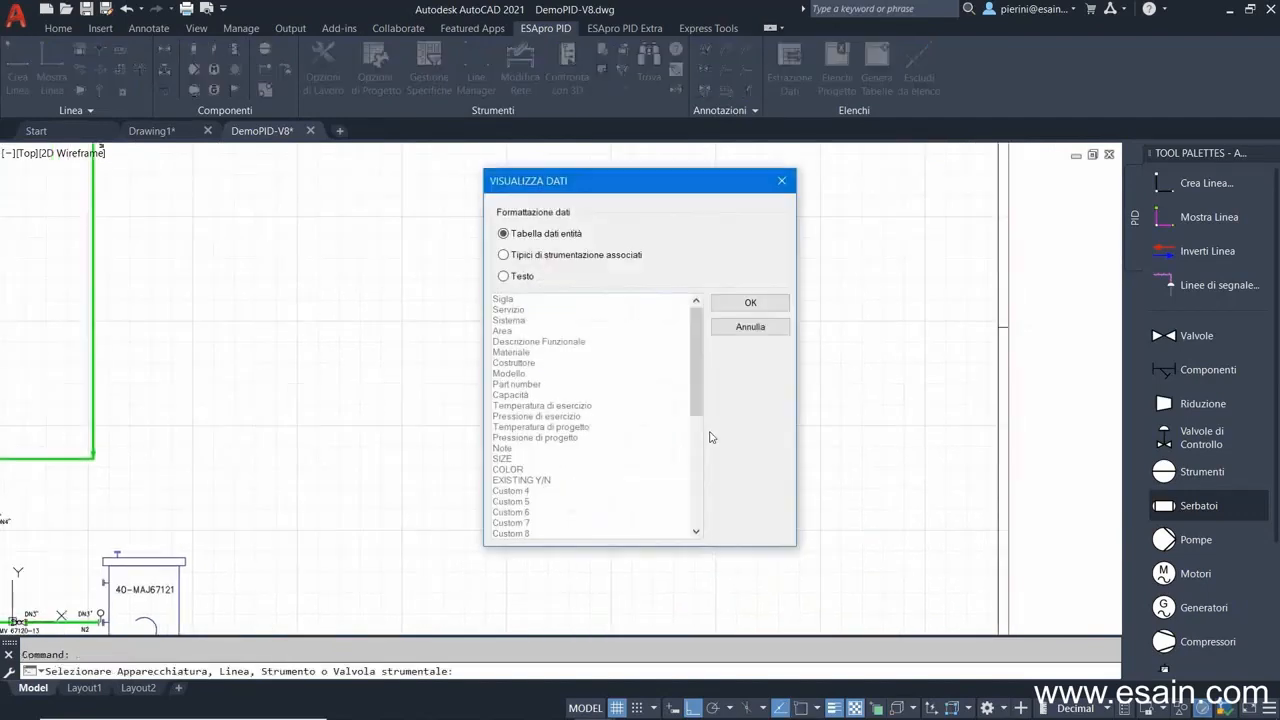
left_click(738, 305)
left_click(730, 373)
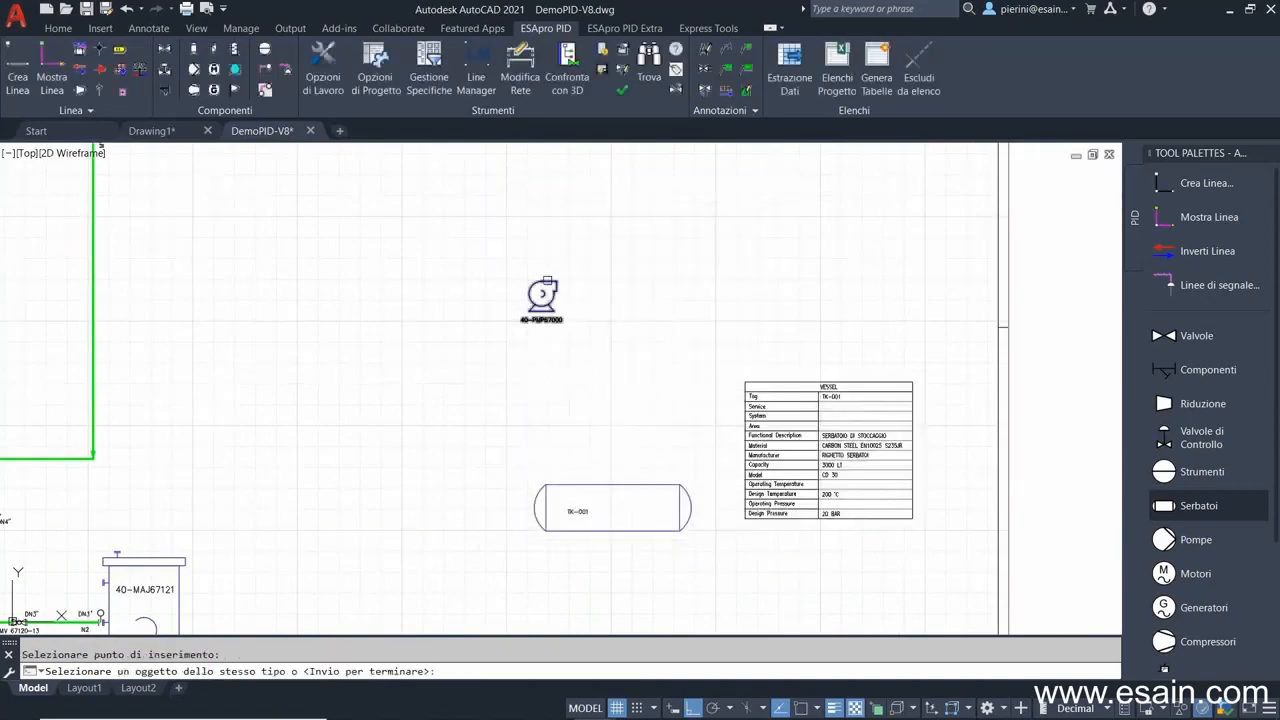
Place the pump's data table just above the pump and end the table insertion.
middle_click_drag(471, 214, 564, 420)
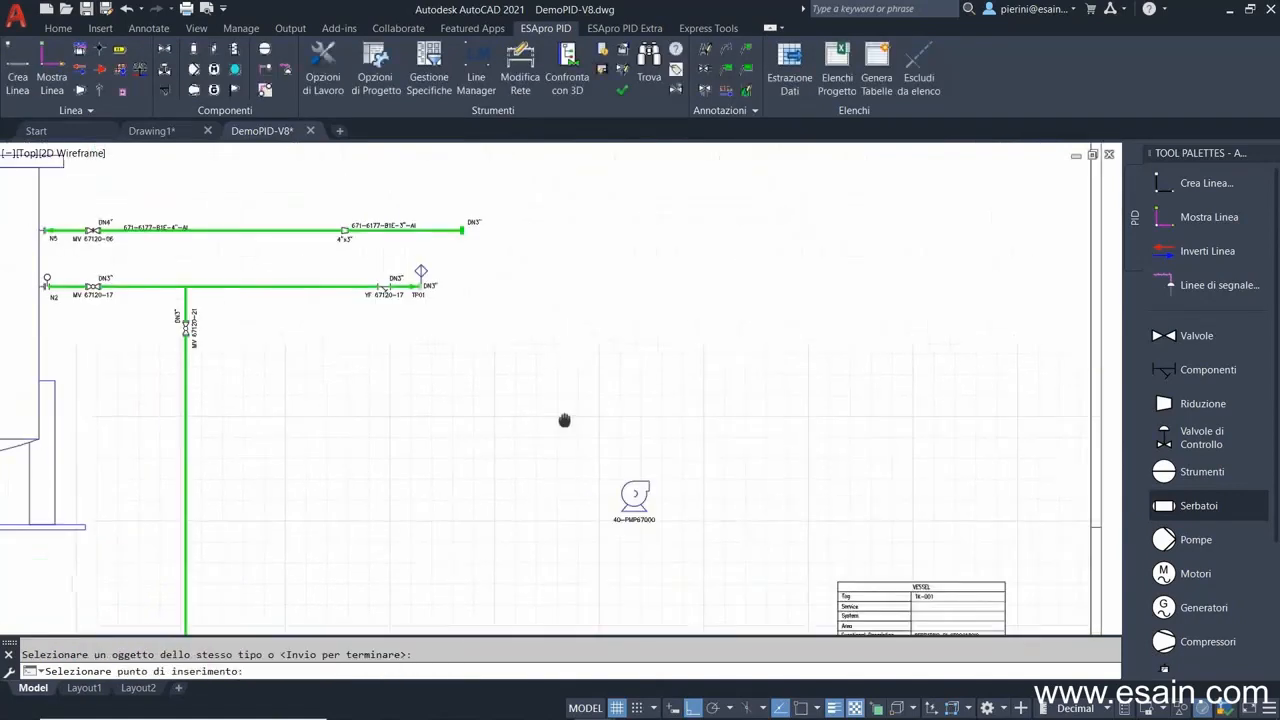
left_click(478, 296)
key("Return")
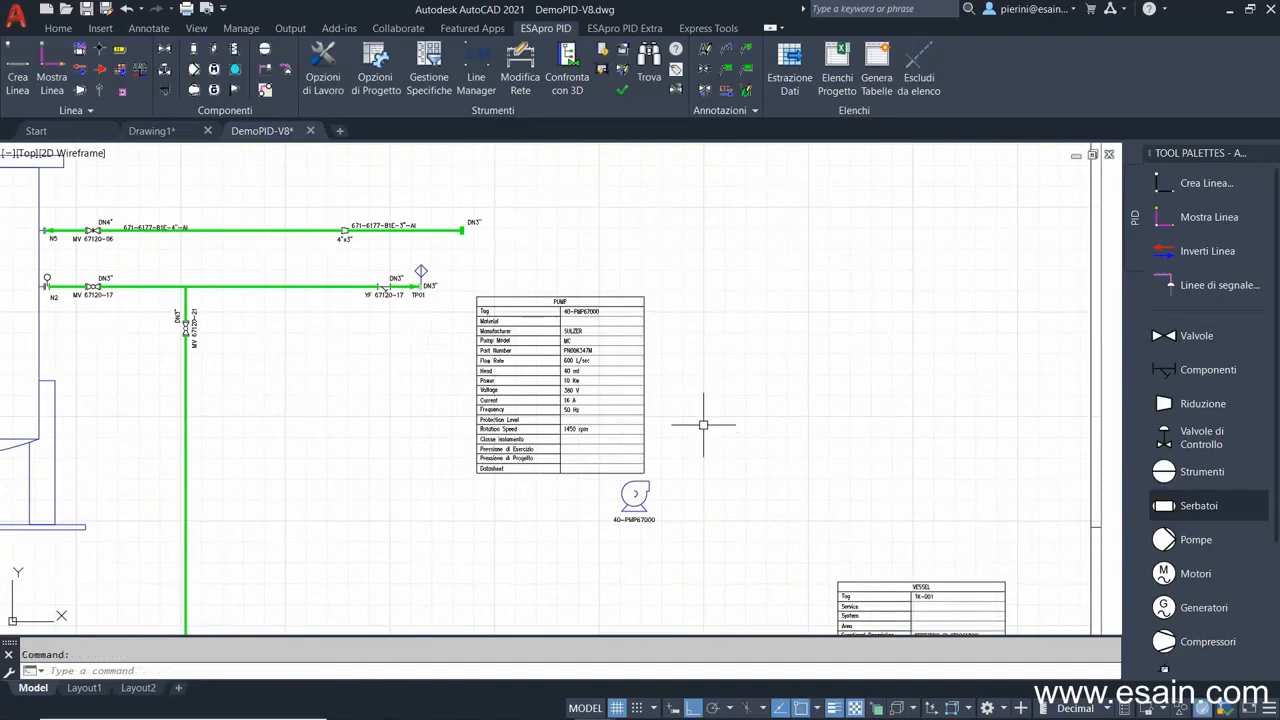
Move the pump data table up and slightly to the left, clear of the pump symbol.
type("m")
key("Return")
left_click(644, 414)
key("Return")
left_click(686, 420)
left_click(680, 378)
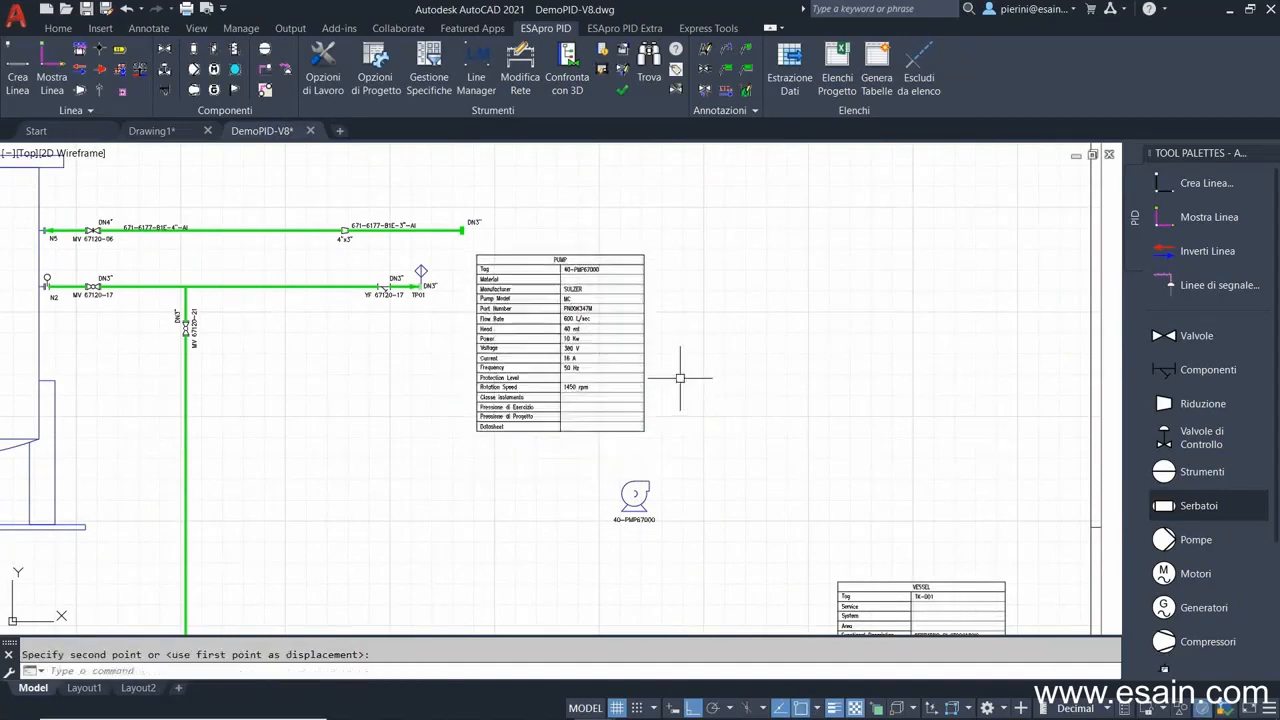
key("Return")
left_click(643, 372)
key("Return")
left_click(691, 354)
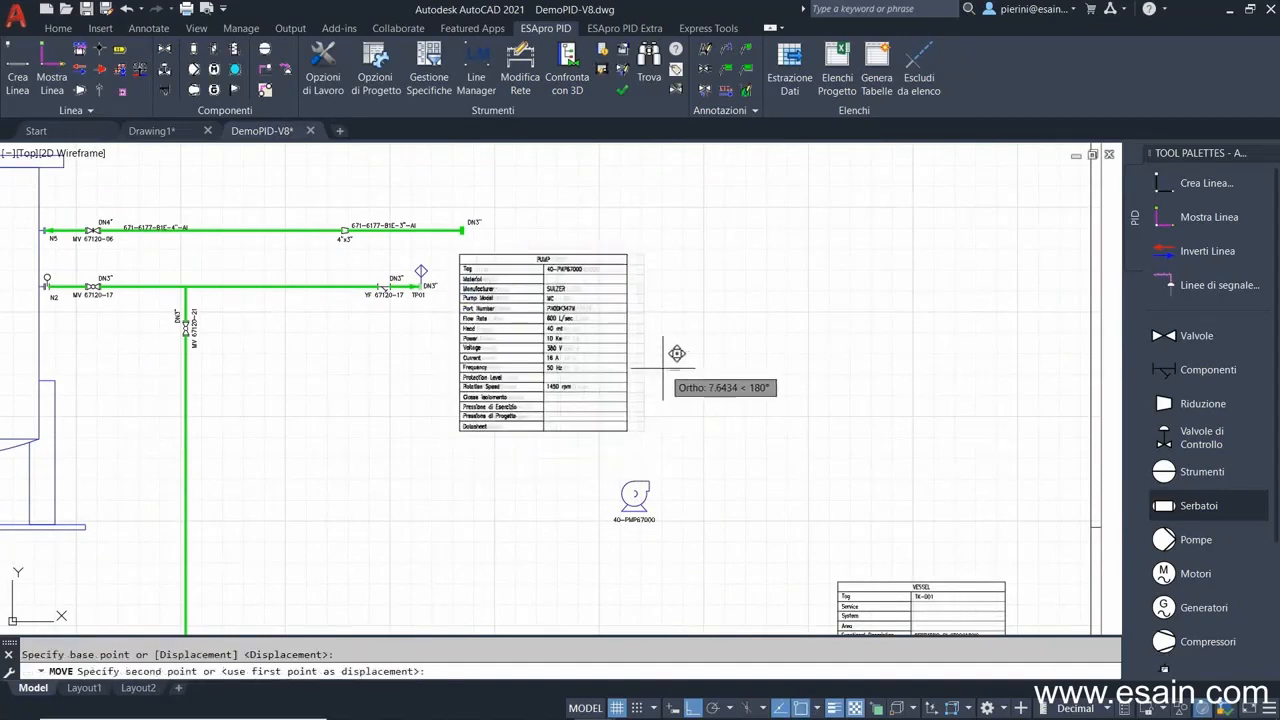
Set the Servizio of tank TK-001 to STOCCAGGIO.
middle_click_drag(686, 443, 623, 229)
scroll(640, 415, "up", 4)
middle_click_drag(646, 414, 549, 256)
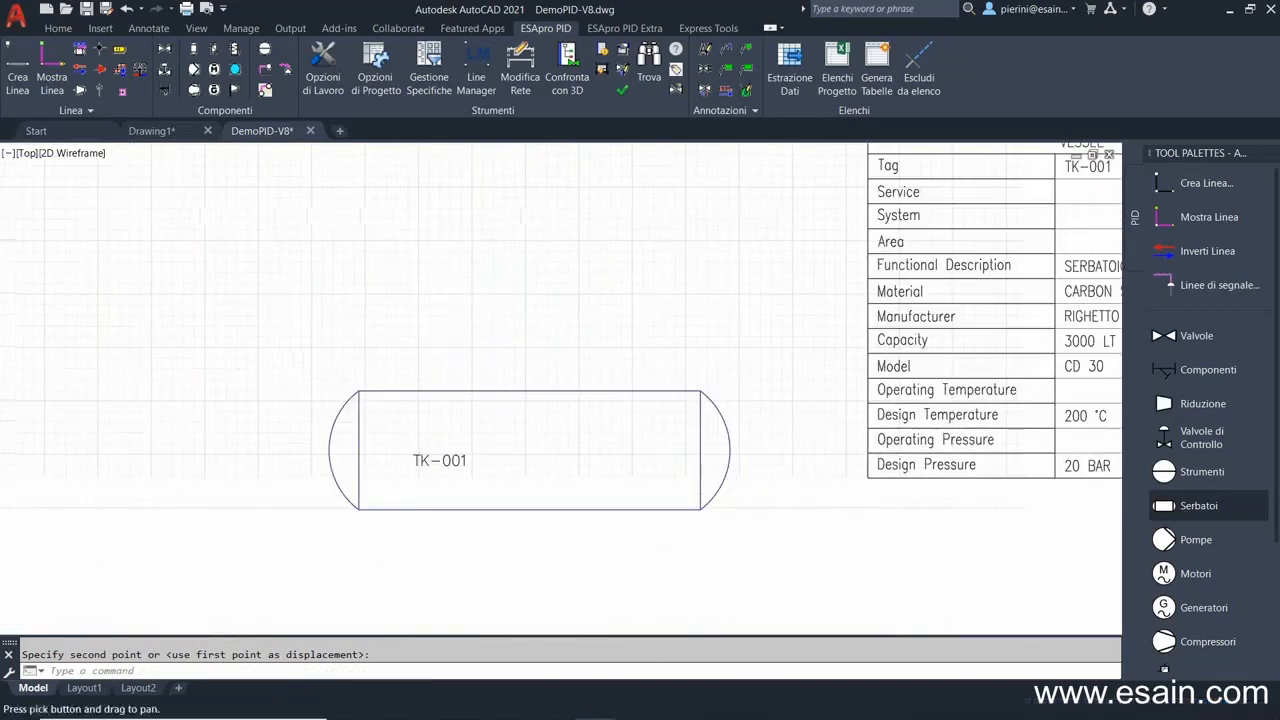
key("Escape")
double_click(609, 390)
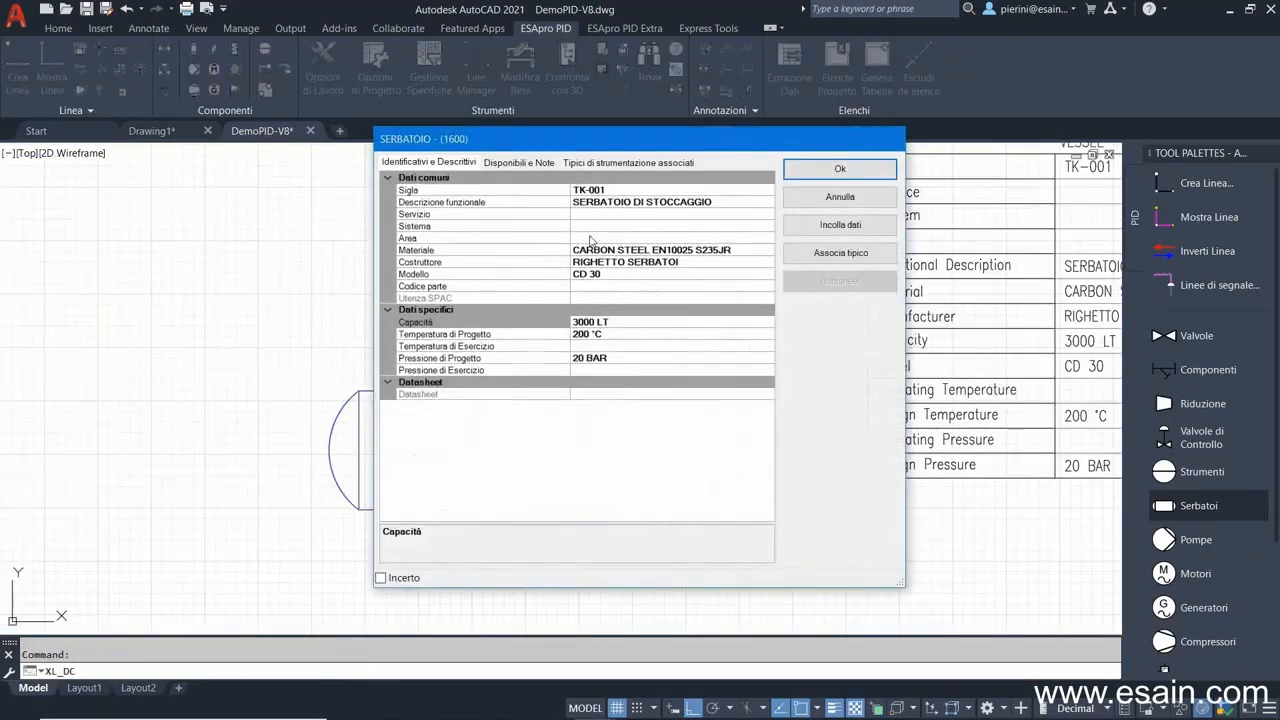
left_click(594, 214)
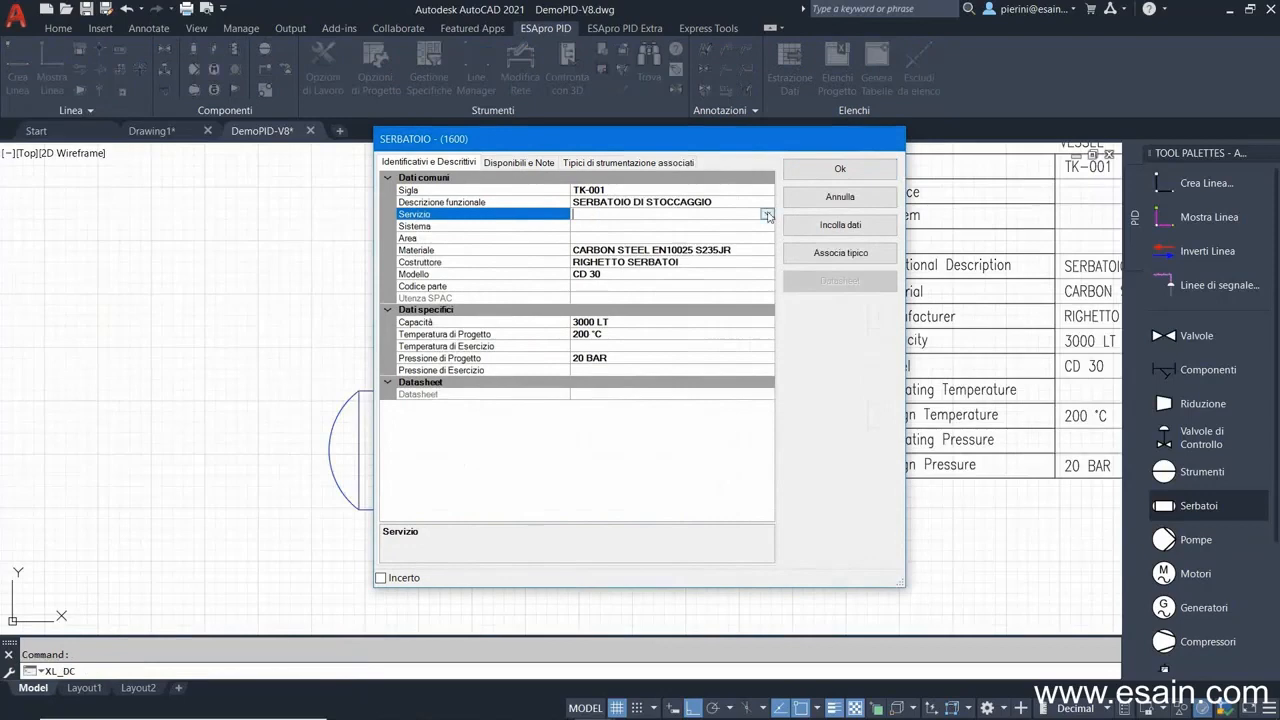
left_click(767, 214)
left_click(605, 272)
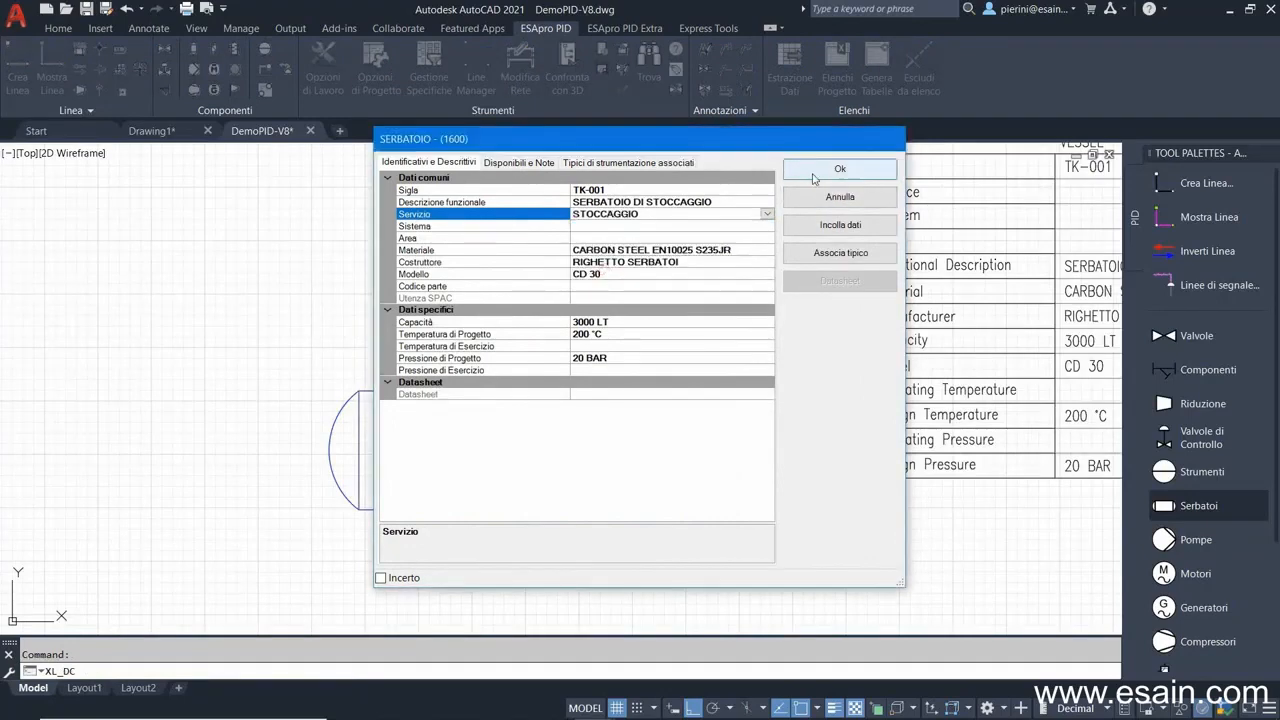
left_click(840, 168)
Start a new process line in unit 671 and set its line number to 9700.
mouse_move(835, 307)
middle_mouse_down()
mouse_move(500, 410)
mouse_move(688, 359)
middle_mouse_up()
middle_click(707, 457)
middle_click(707, 457)
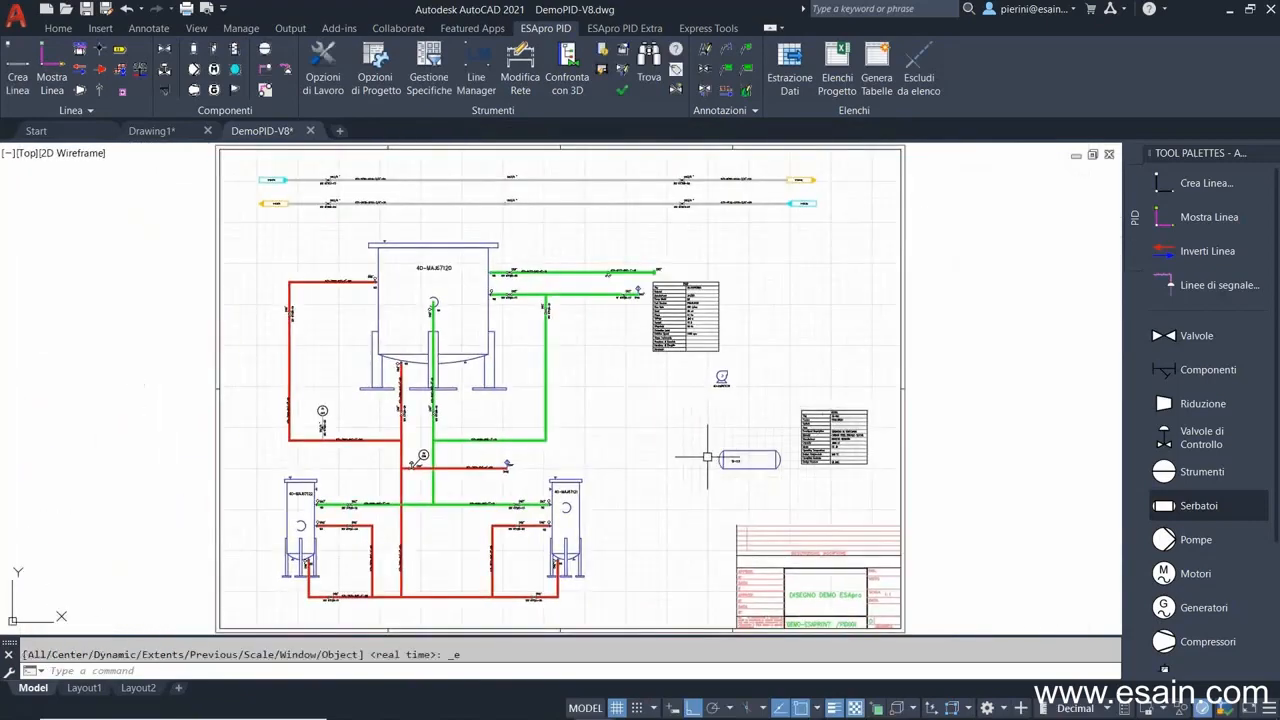
scroll(707, 457, "up", 3)
mouse_move(707, 457)
middle_mouse_down()
mouse_move(674, 357)
mouse_move(625, 376)
mouse_move(617, 406)
middle_mouse_up()
scroll(625, 376, "up", 2)
left_click(1190, 184)
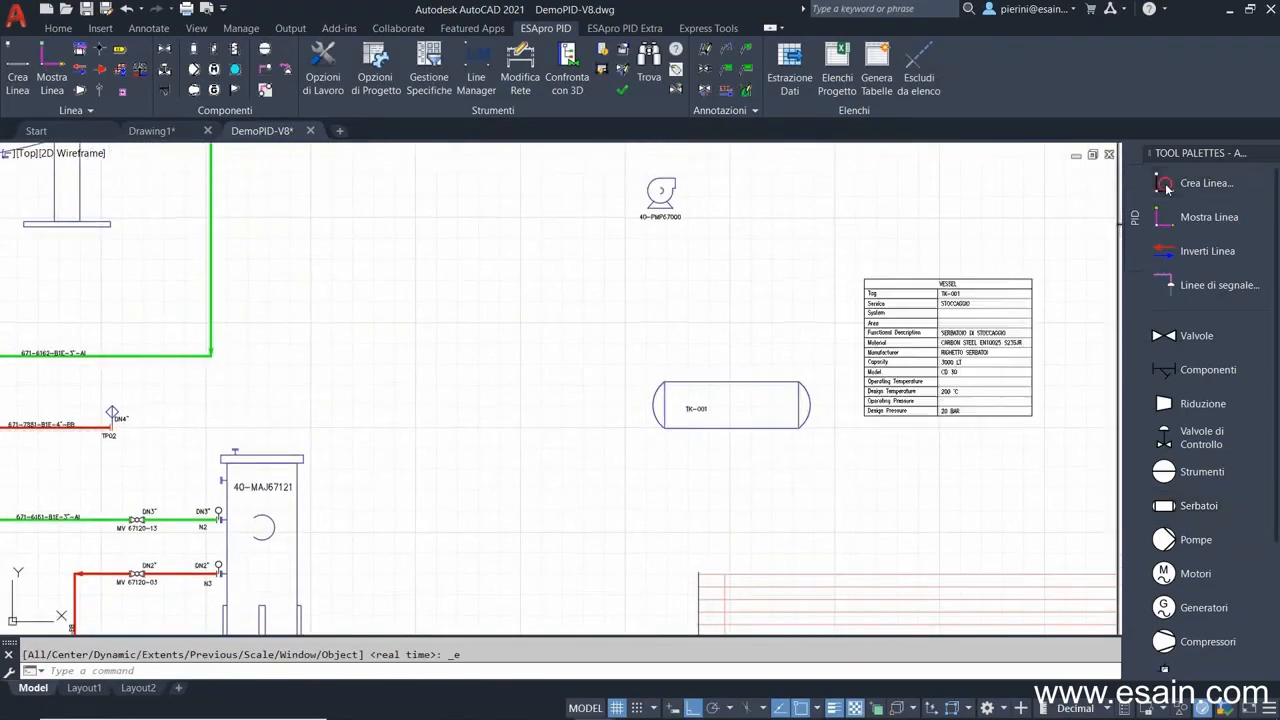
left_click(552, 214)
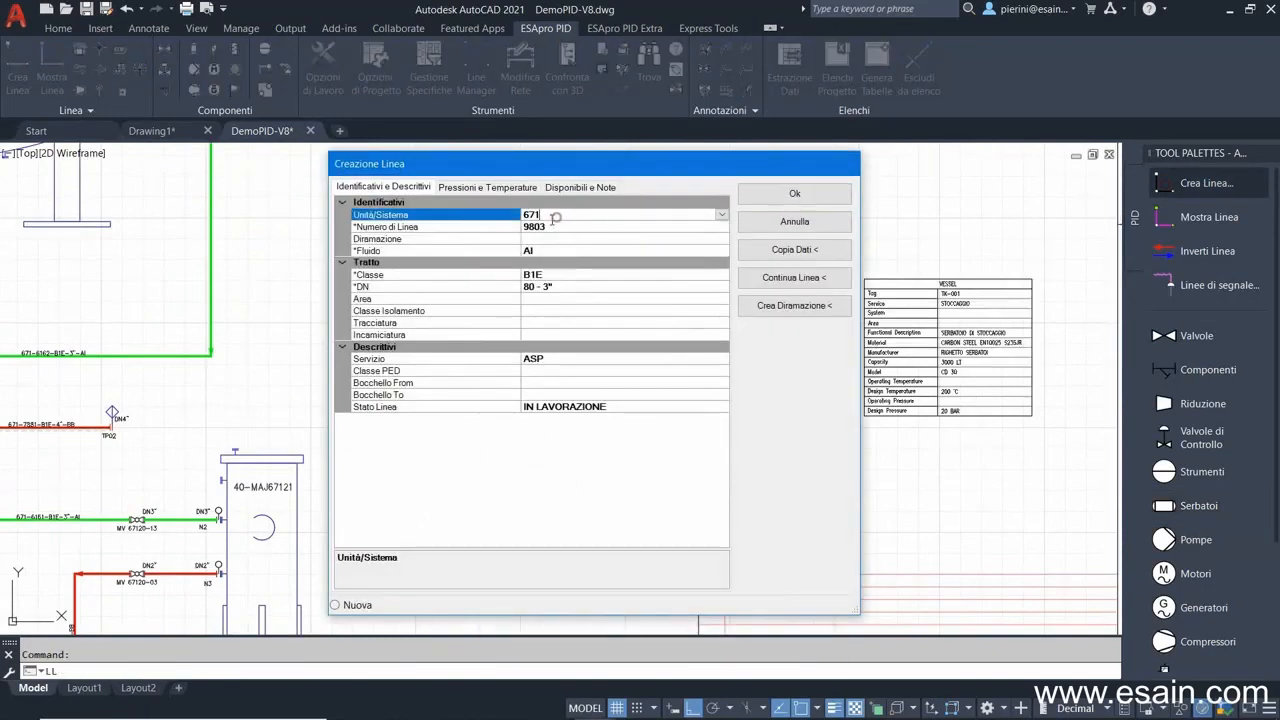
left_click(550, 226)
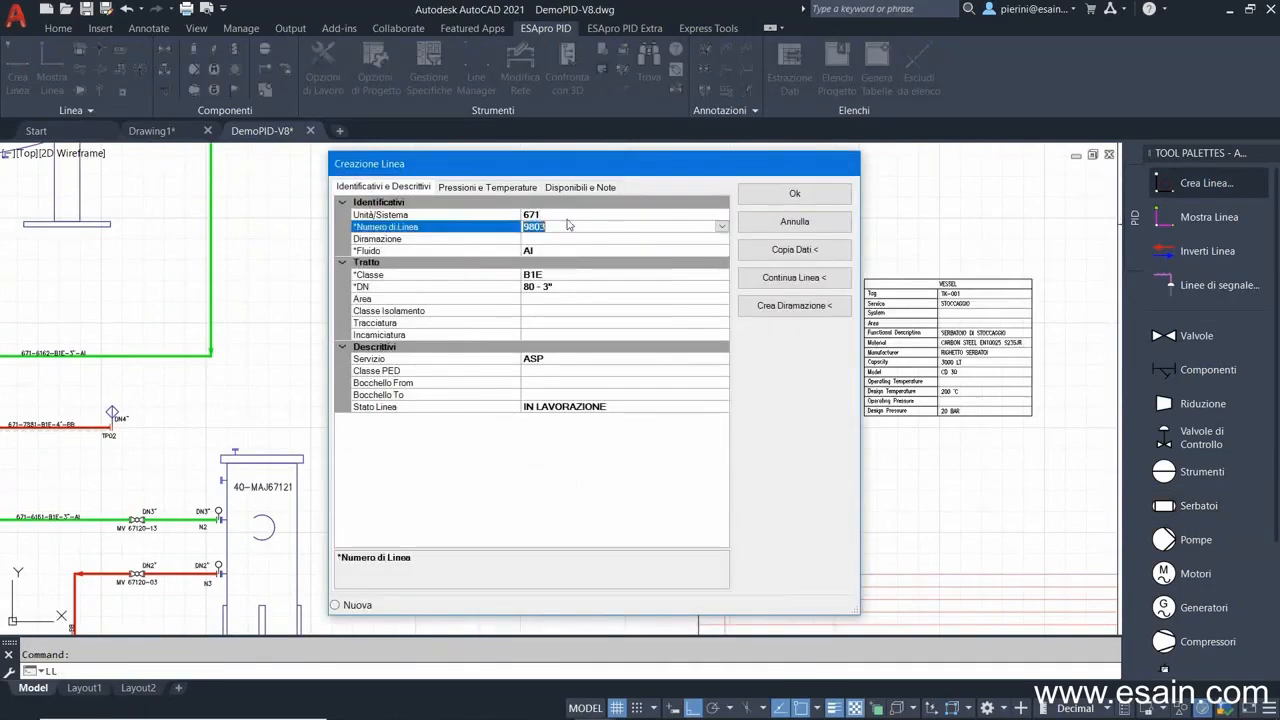
left_click(721, 227)
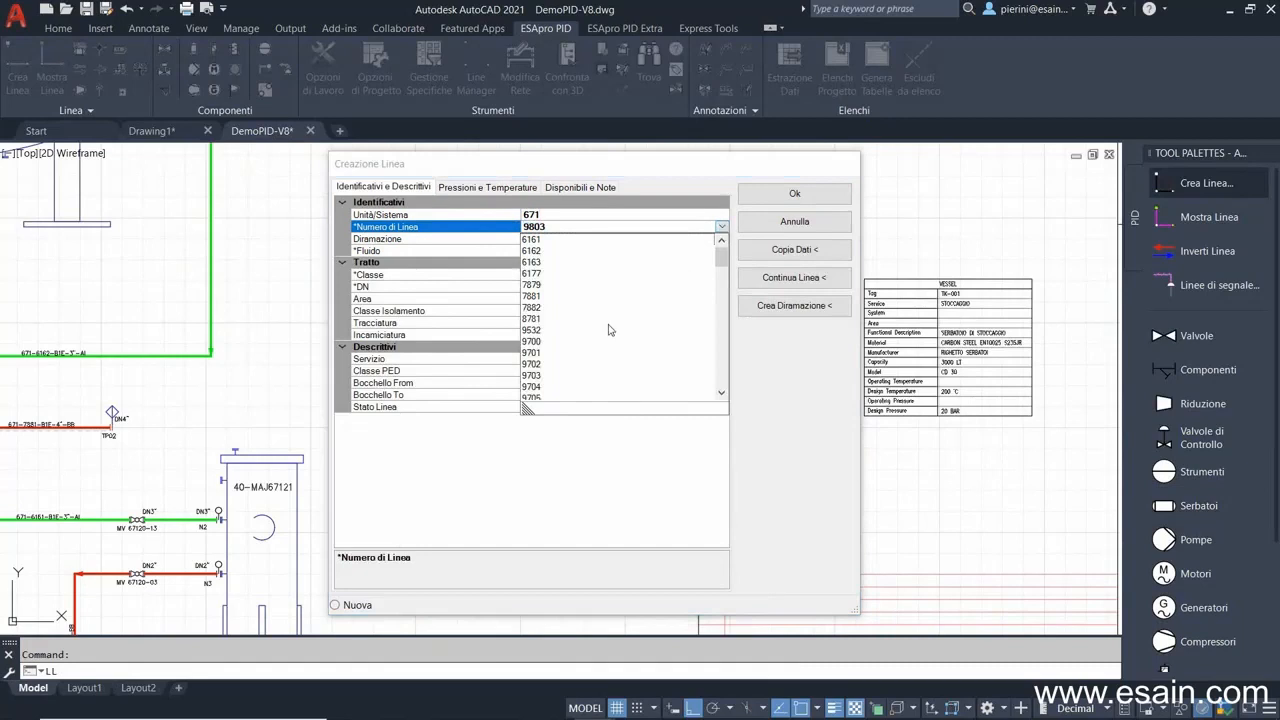
left_click(539, 342)
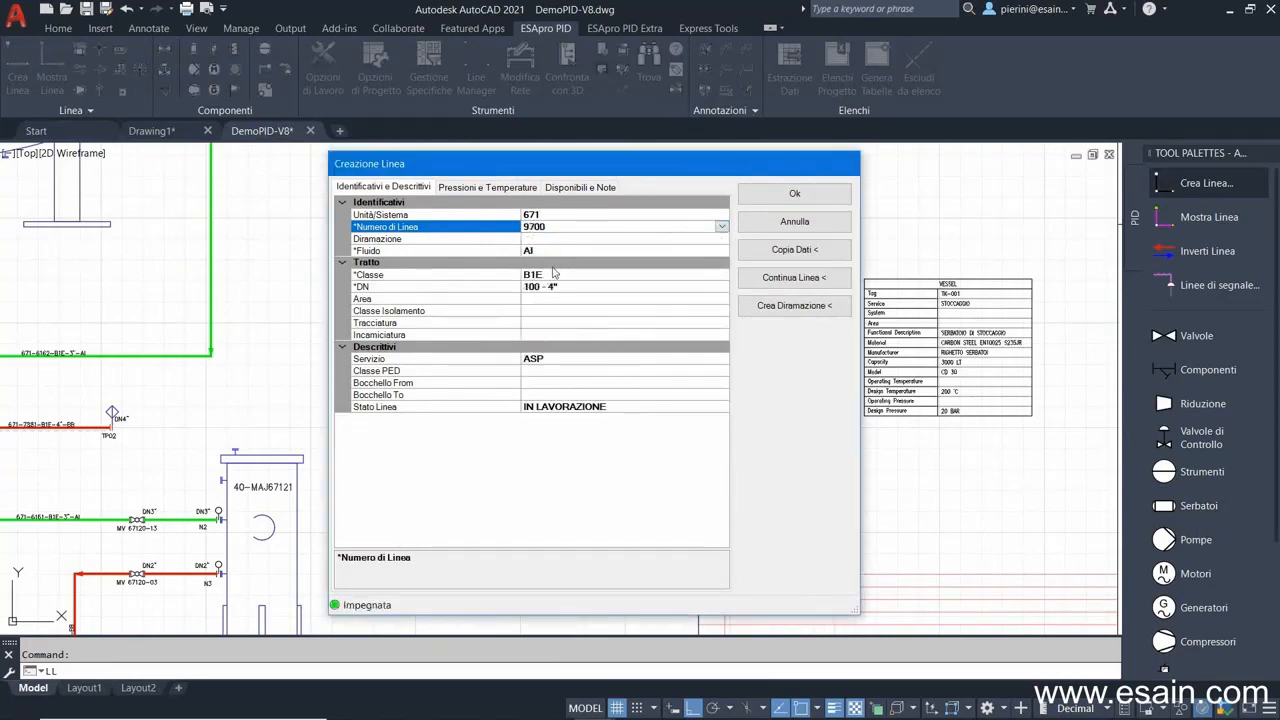
Check the line's class, nominal diameter, and design and operating pressures, and accept the line data.
left_click(550, 276)
left_click(560, 288)
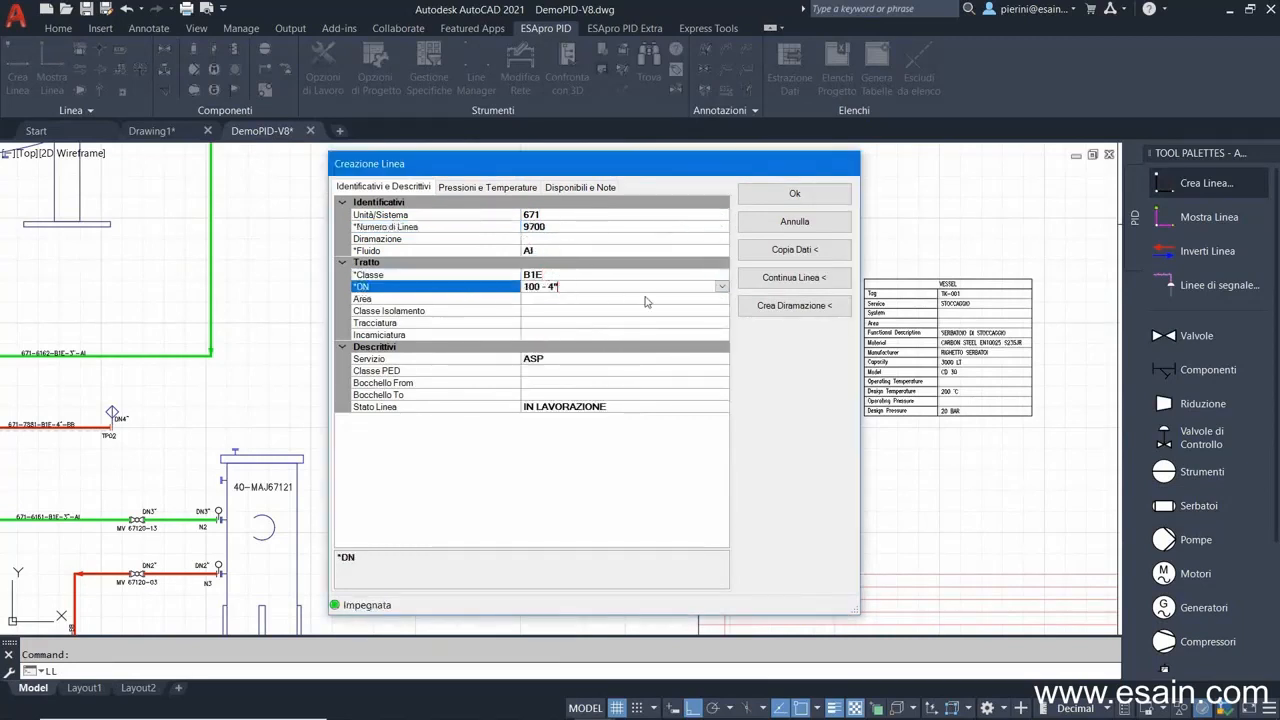
left_click(721, 288)
left_click(721, 288)
left_click(482, 189)
left_click(570, 216)
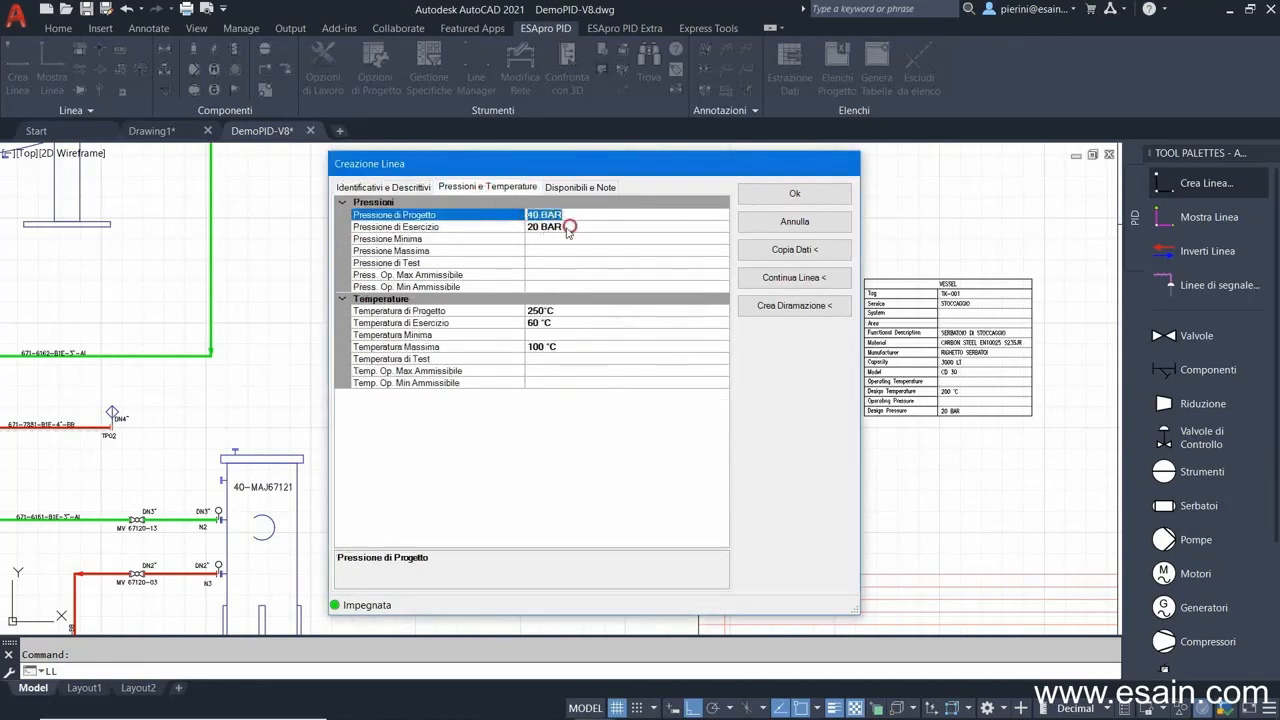
left_click(567, 228)
left_click(792, 194)
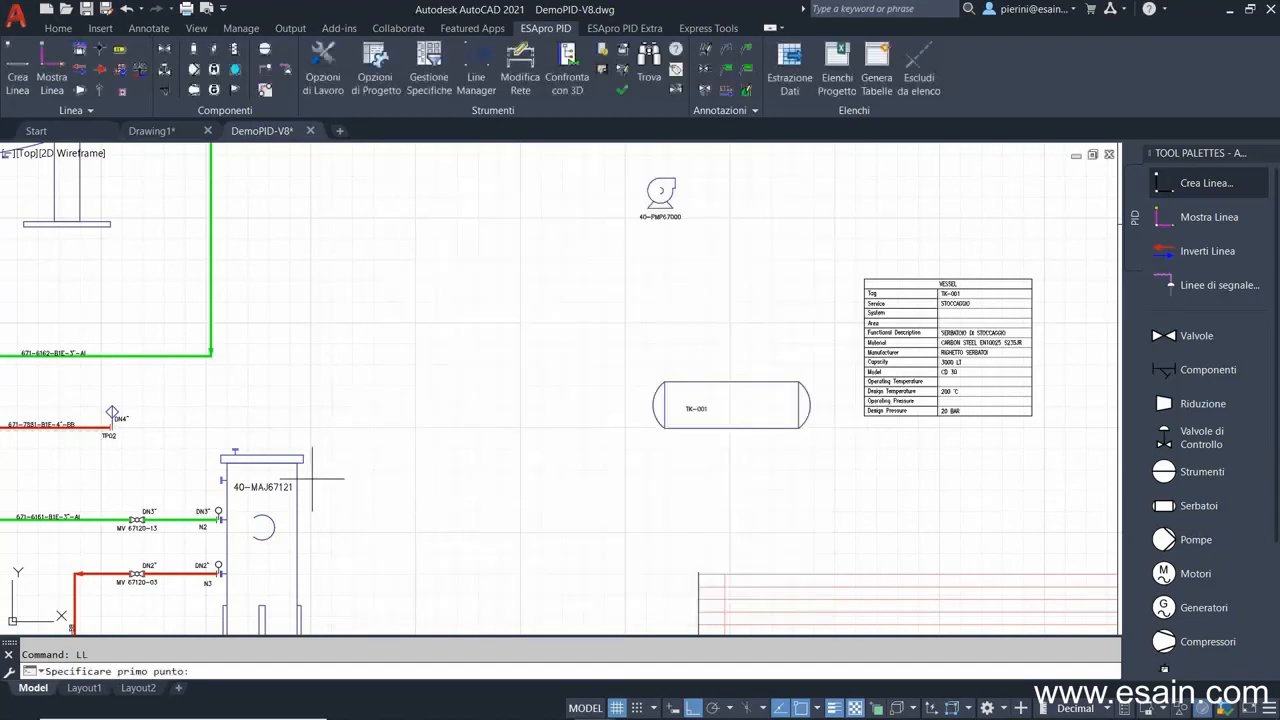
Draw line 671-9700 from vessel 40-MAJ67121 horizontally, up, and across to the suction centre of pump 40-PMP67000, and end the line.
left_click(489, 483)
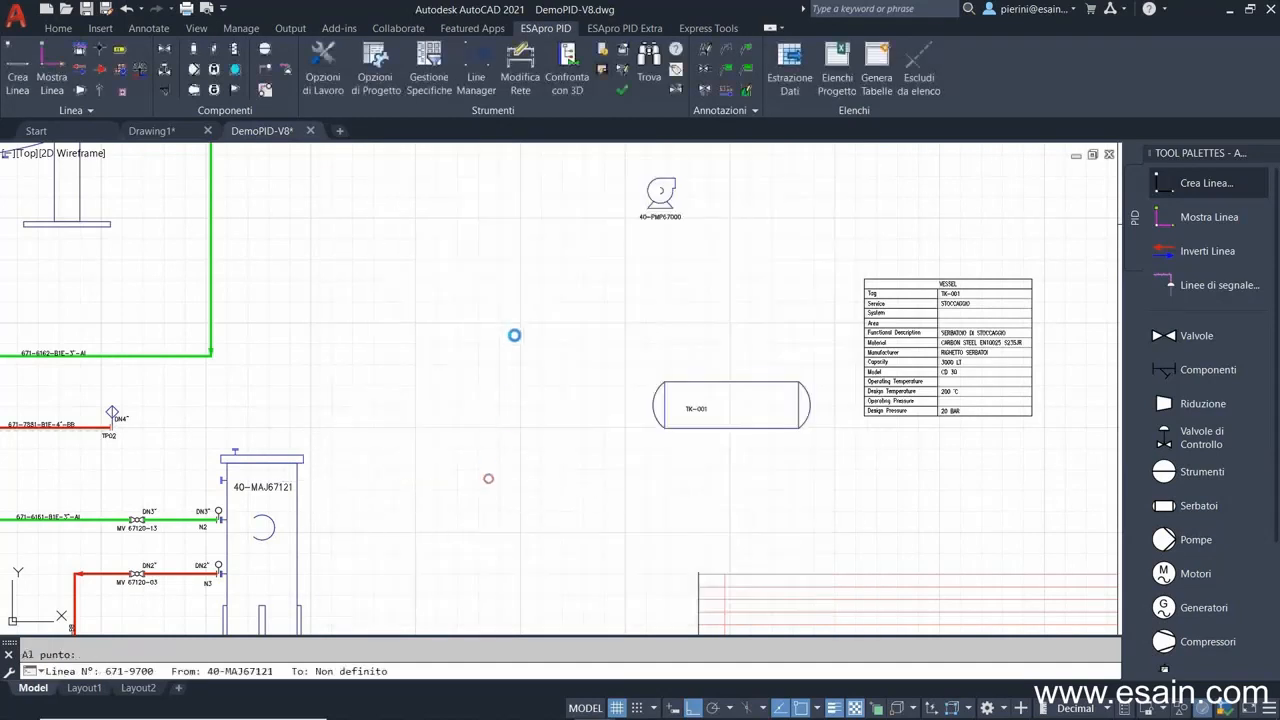
scroll(656, 192, "up", 5)
left_click(656, 192)
scroll(656, 192, "down", 5)
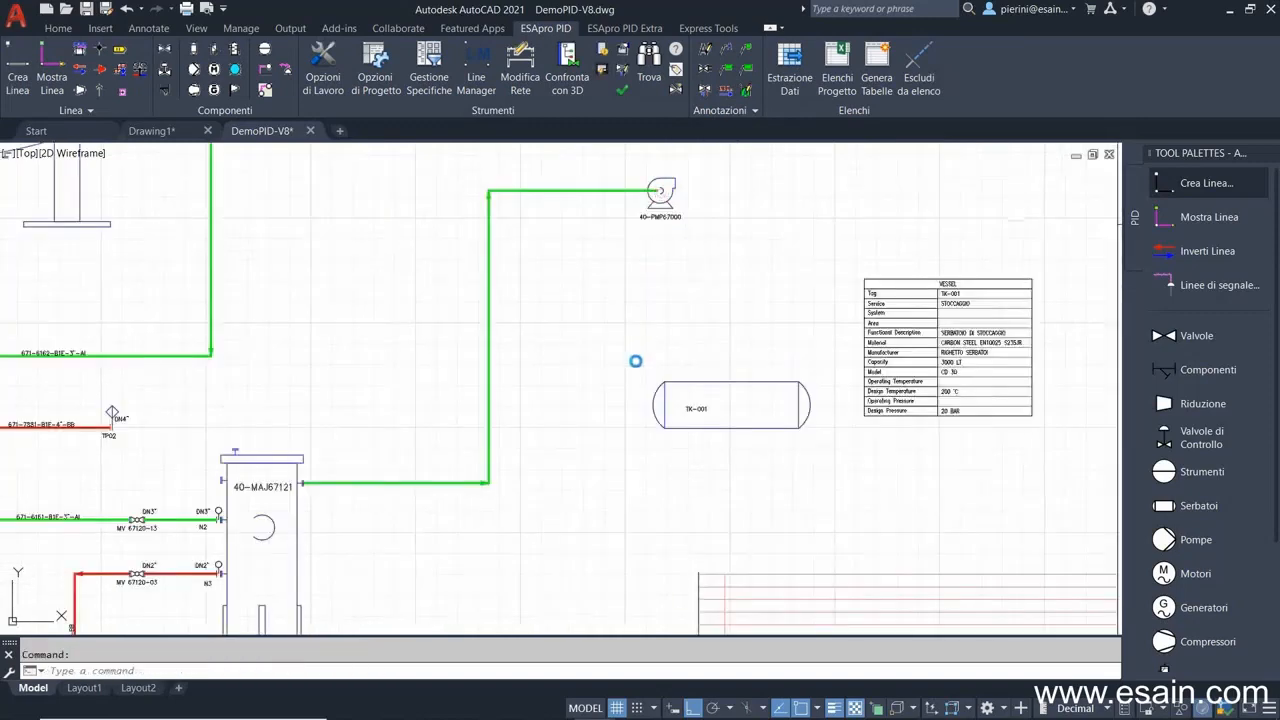
right_click(652, 332)
left_click(686, 338)
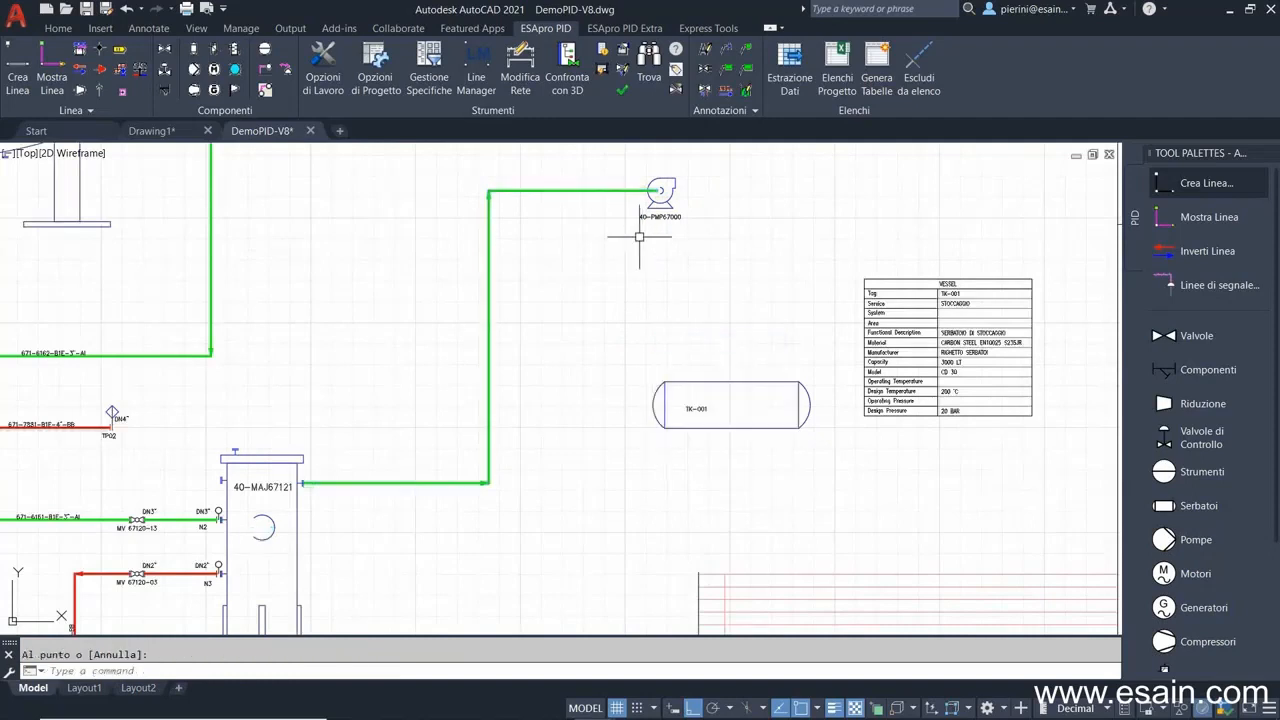
Connect the end of line 671-9700 to pump 40-PMP67000 and check its From/To assignment.
mouse_move(625, 224)
middle_mouse_down()
mouse_move(429, 343)
mouse_move(471, 289)
middle_mouse_up()
scroll(429, 343, "up", 4)
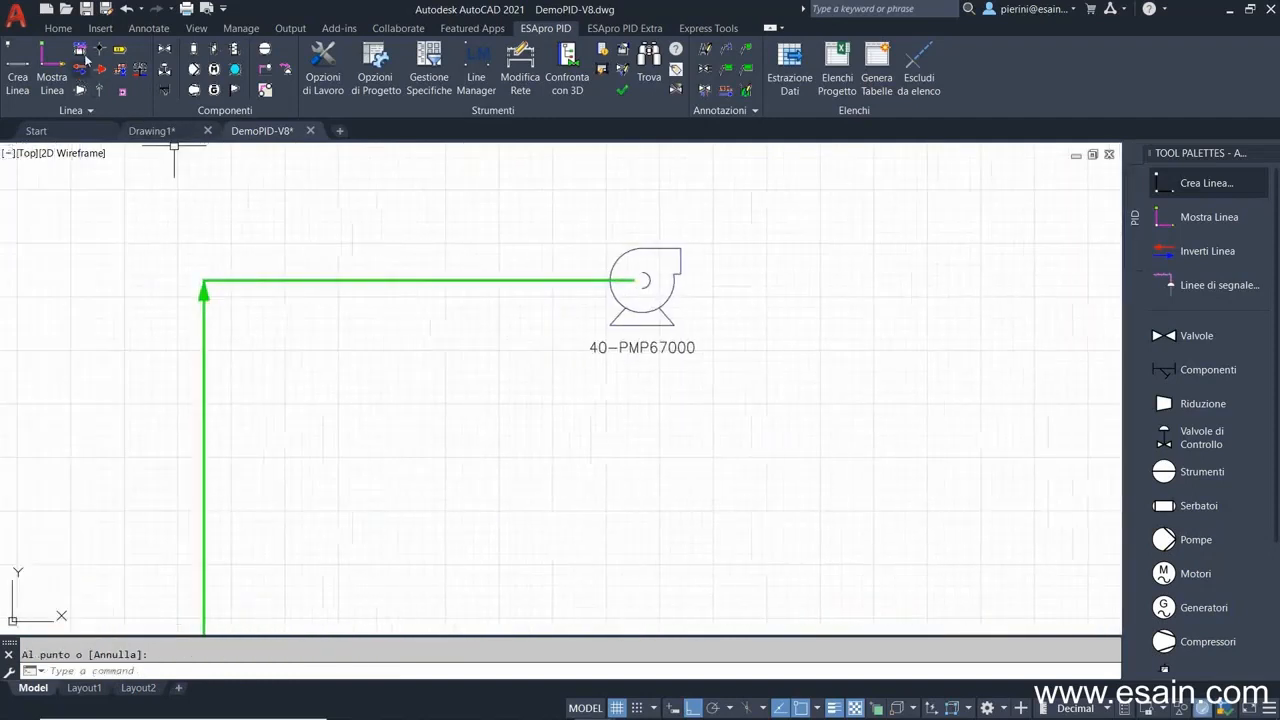
left_click(158, 85)
left_click(543, 279)
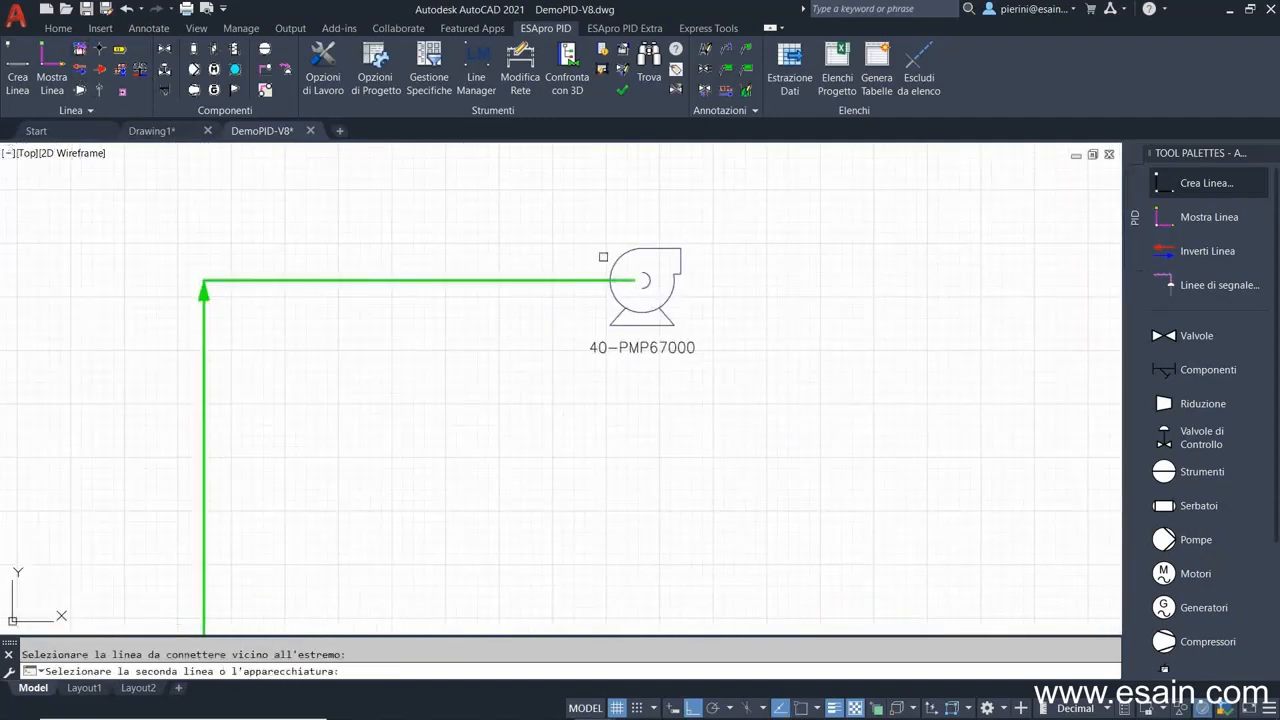
left_click(618, 257)
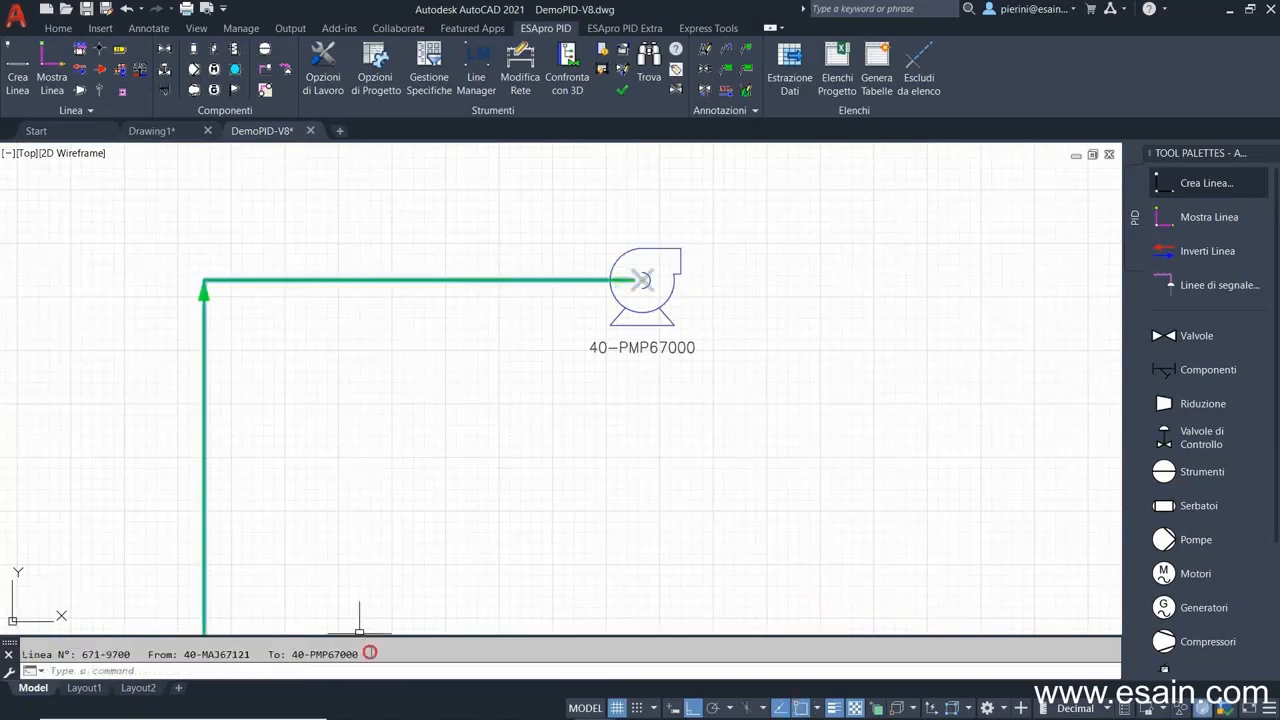
left_click_drag(370, 652, 45, 650)
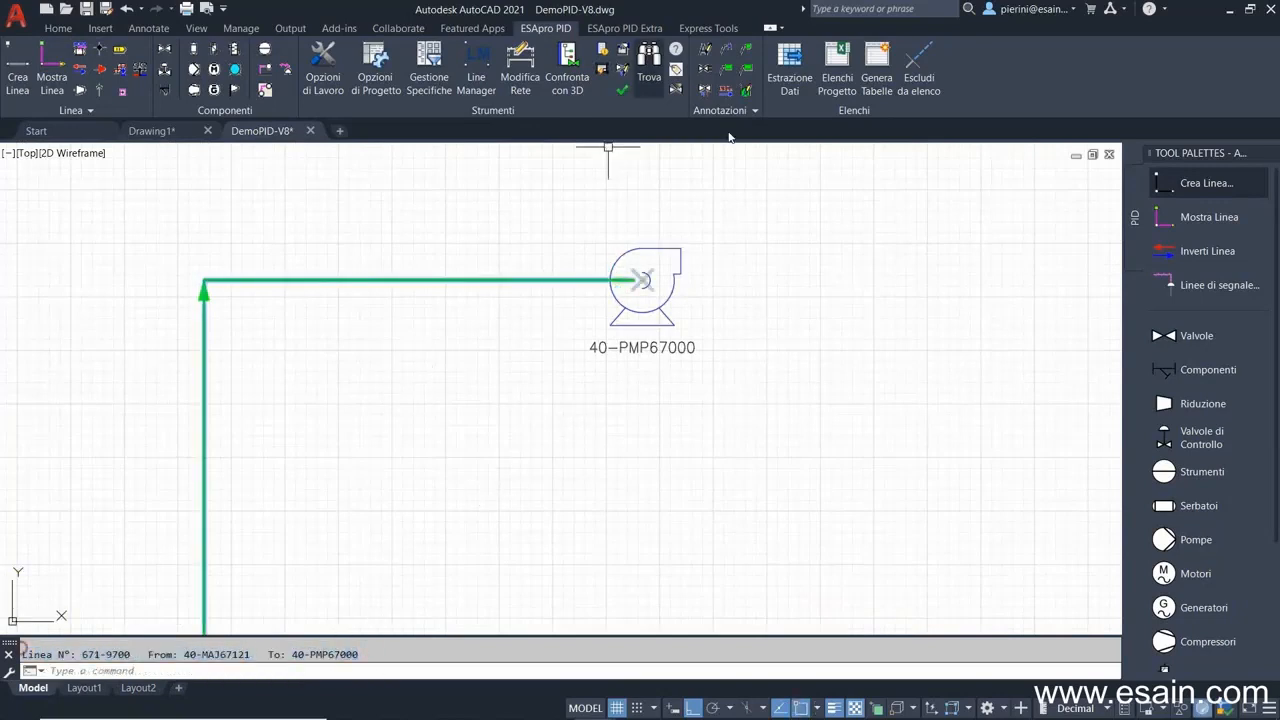
Tag line 671-9700 with its line label on the horizontal segment before the pump.
left_click(727, 90)
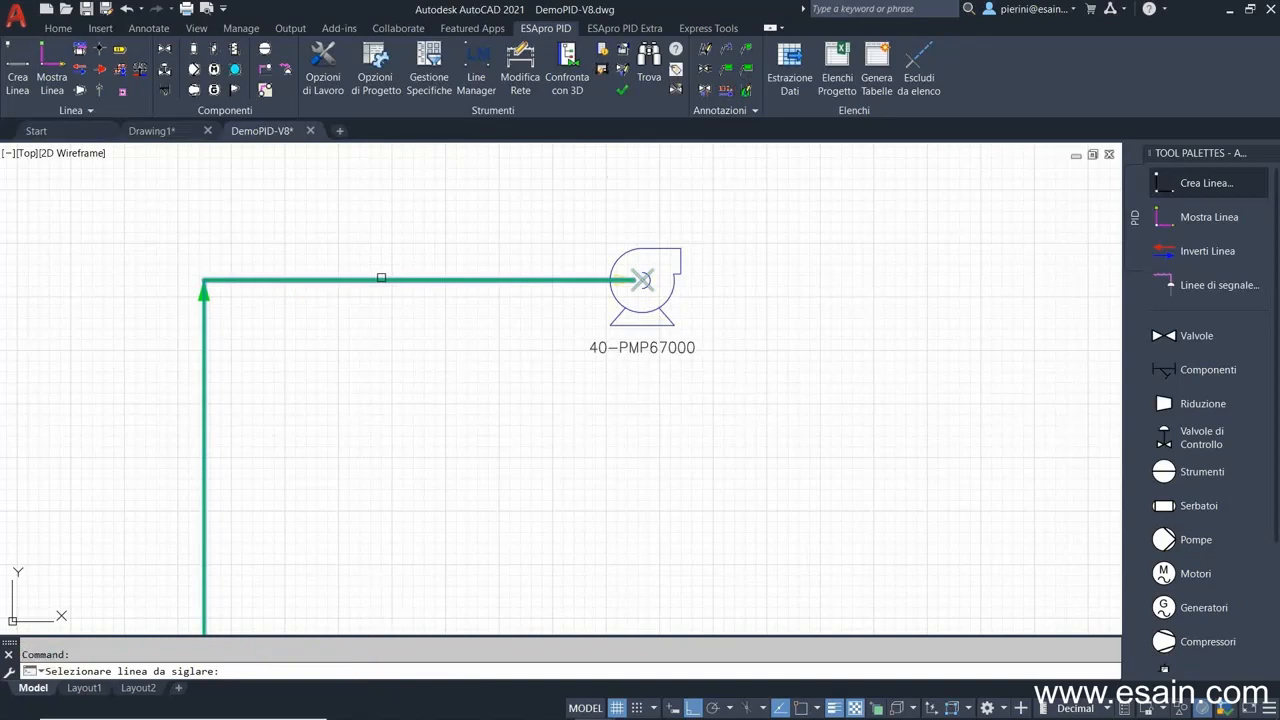
left_click(381, 278)
scroll(440, 290, "down", 5)
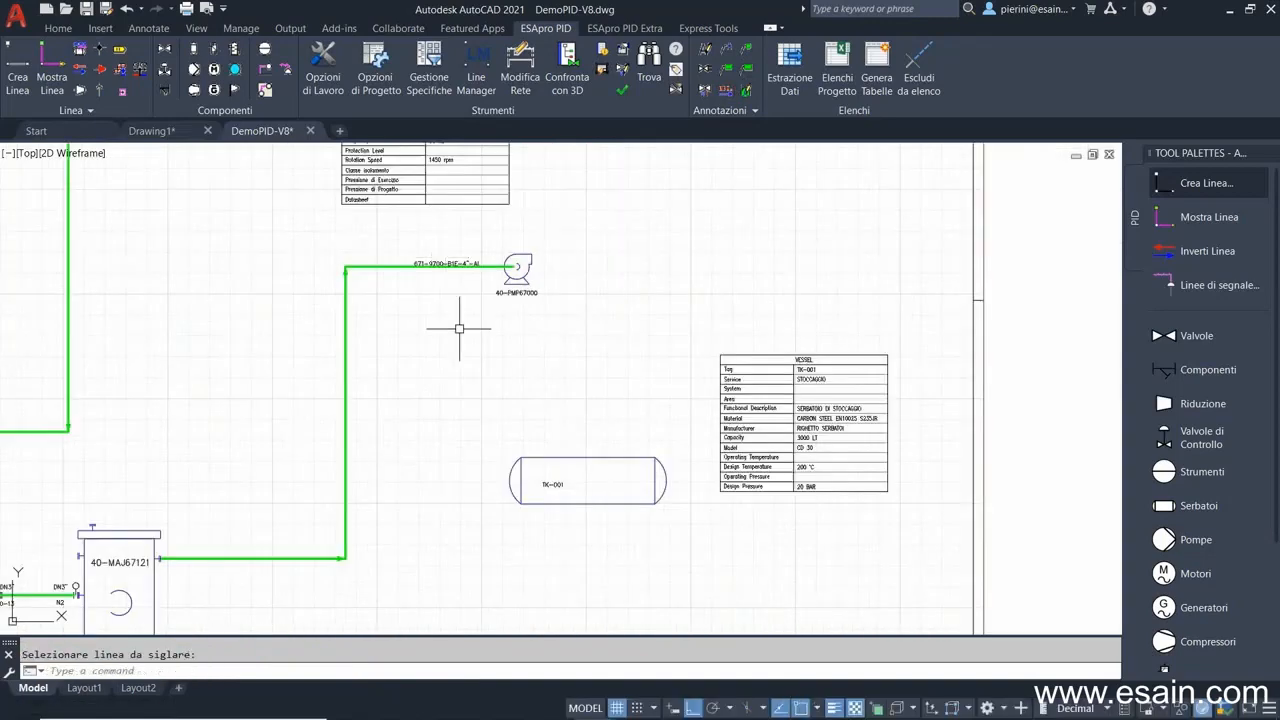
Continue line 671-6177 from its open DN3" end with a horizontal segment extending beyond the pump data table.
middle_click_drag(568, 312, 563, 430)
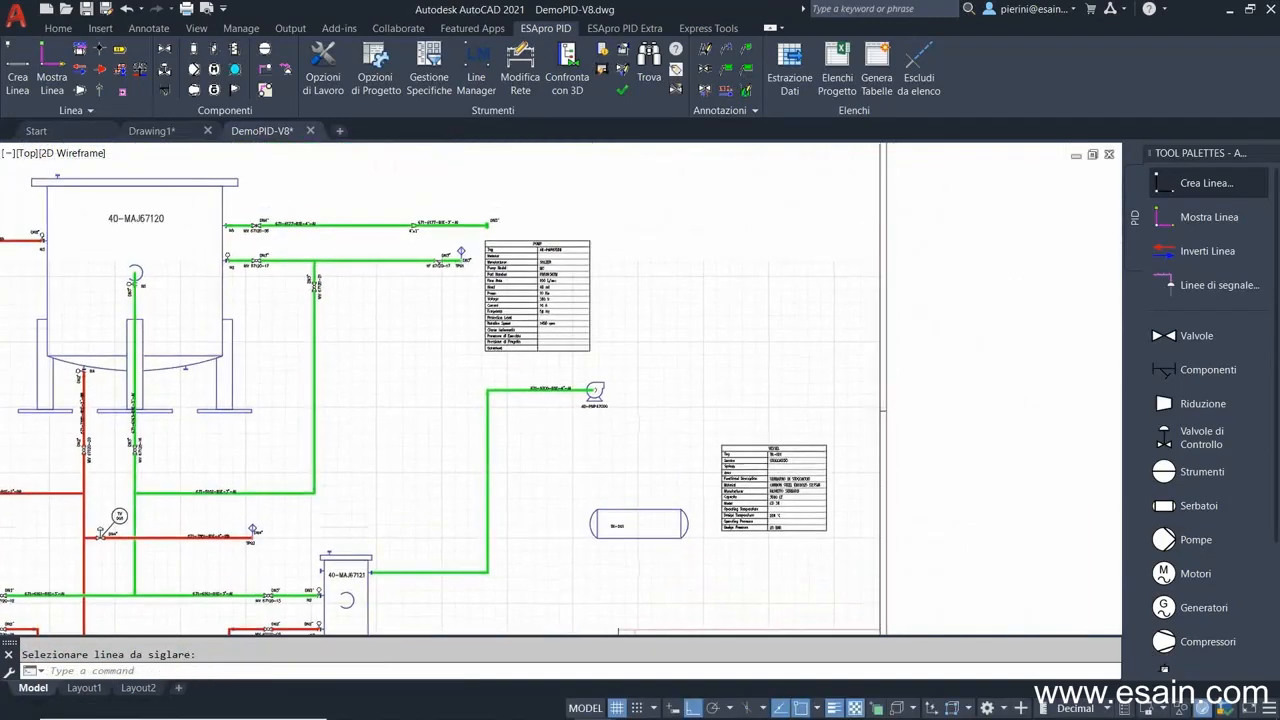
left_click(1165, 186)
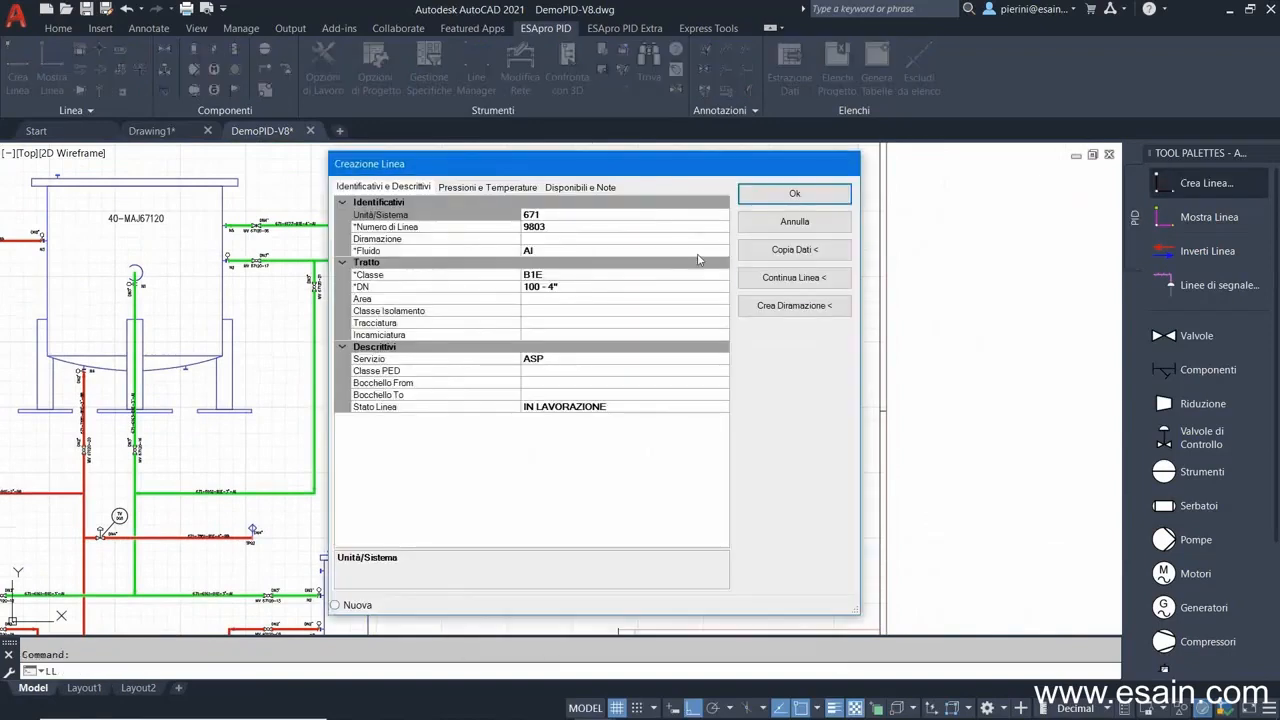
left_click(767, 277)
scroll(513, 215, "up", 10)
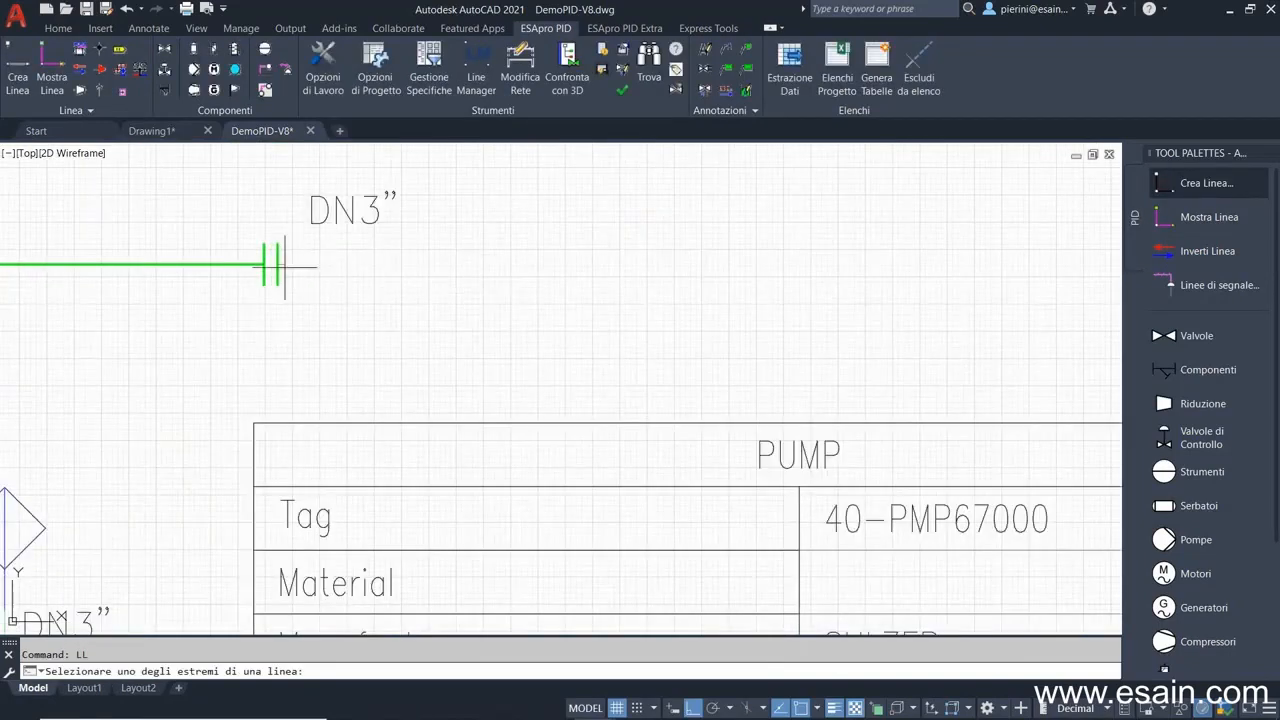
left_click(285, 265)
scroll(709, 277, "down", 10)
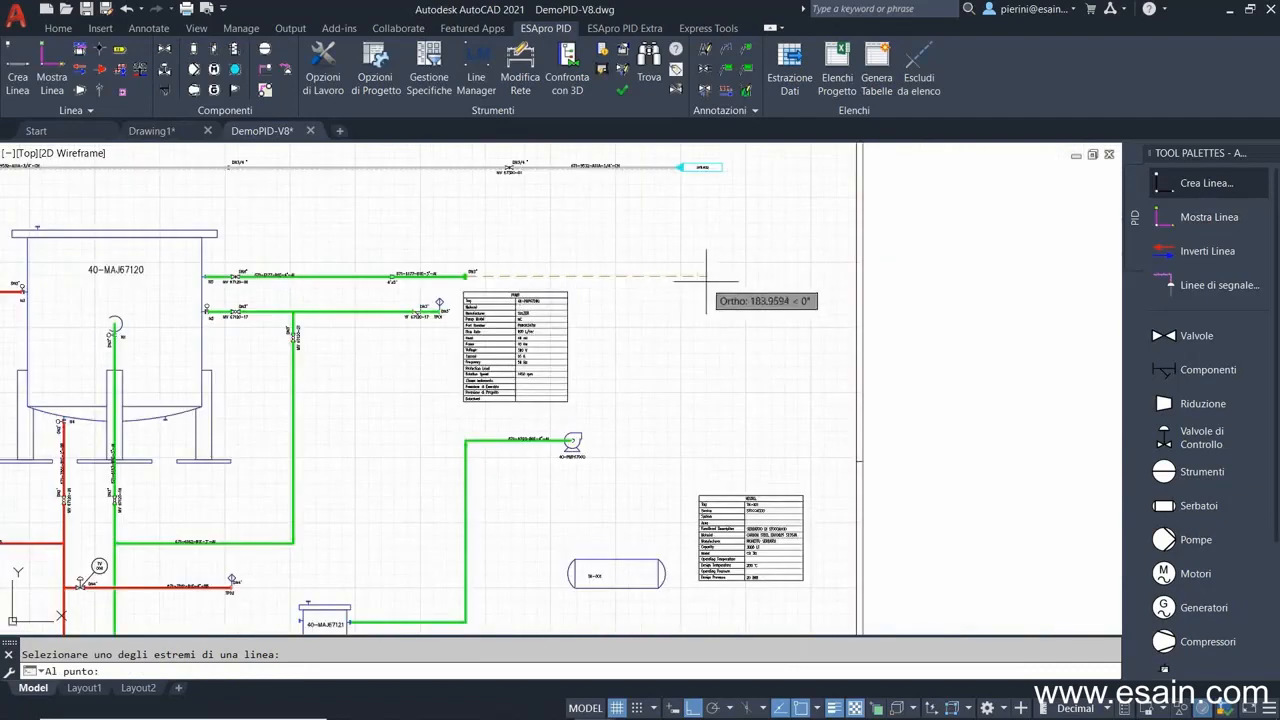
left_click(645, 280)
Route the continued line down to pump level and into the discharge of pump 40-PMP67000, and end the line.
scroll(666, 437, "up", 5)
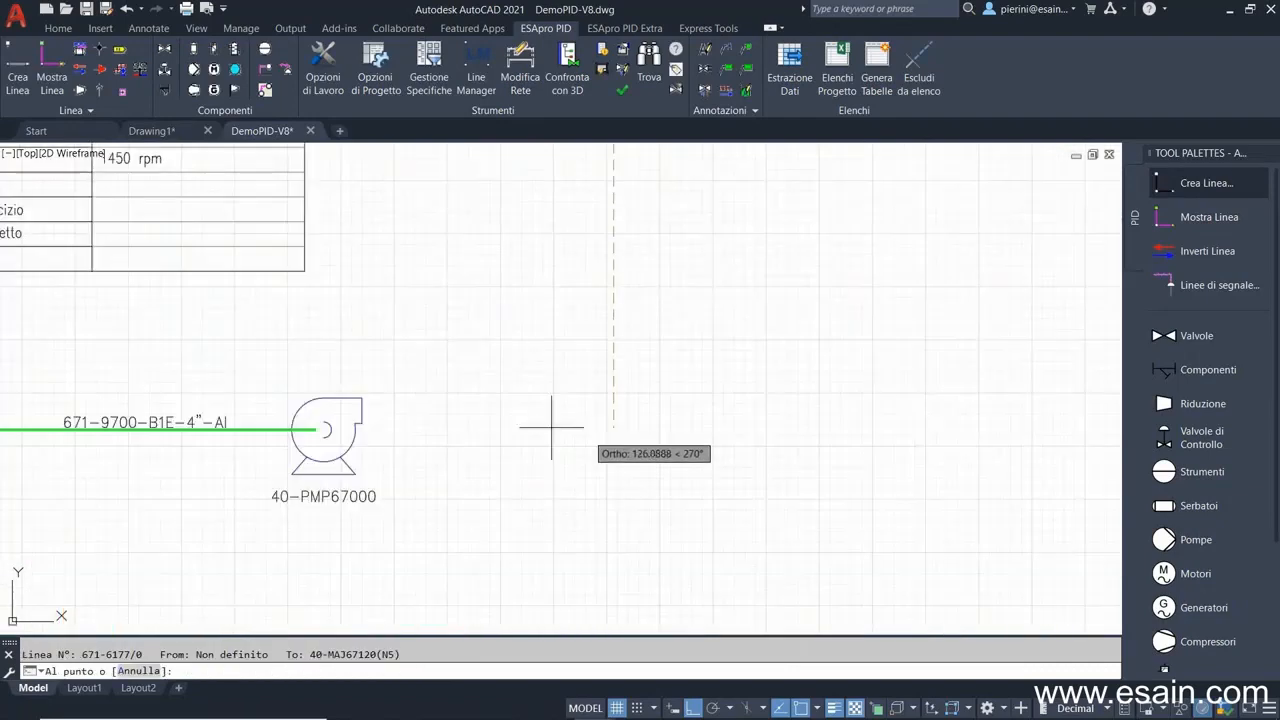
left_click(363, 408)
scroll(363, 408, "down", 5)
scroll(604, 440, "up", 3)
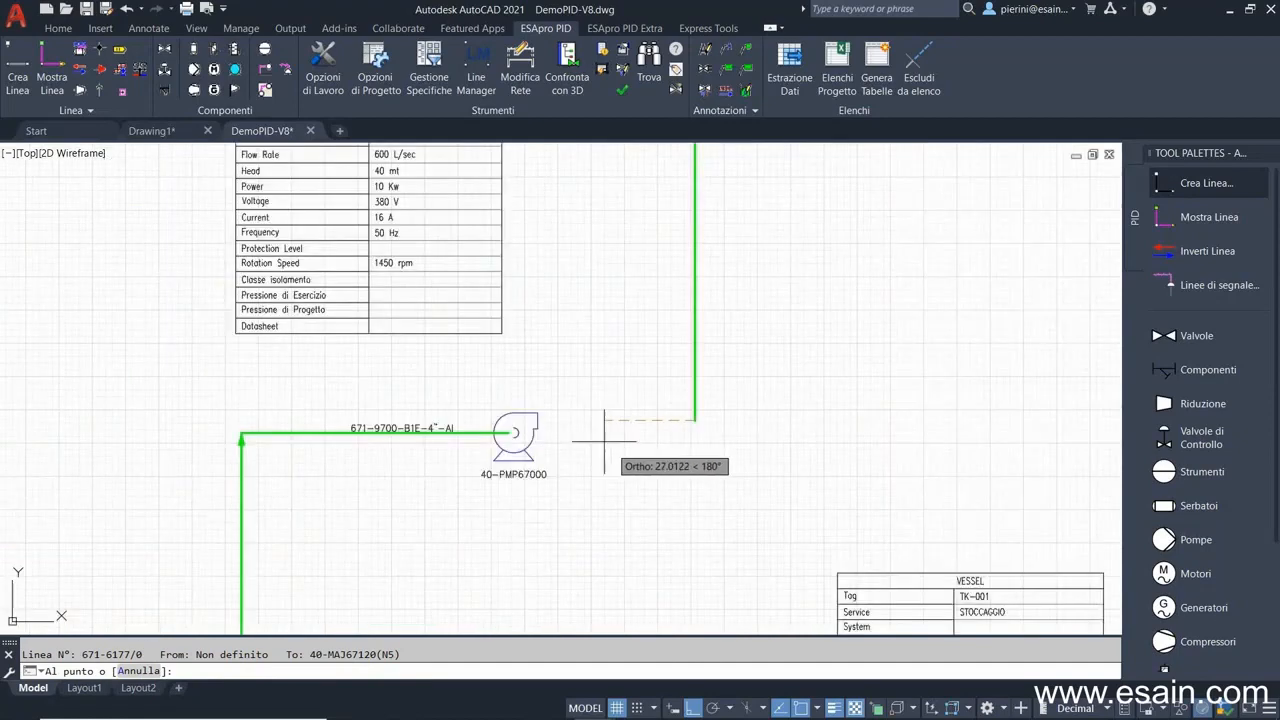
scroll(604, 440, "up", 2)
left_click(517, 411)
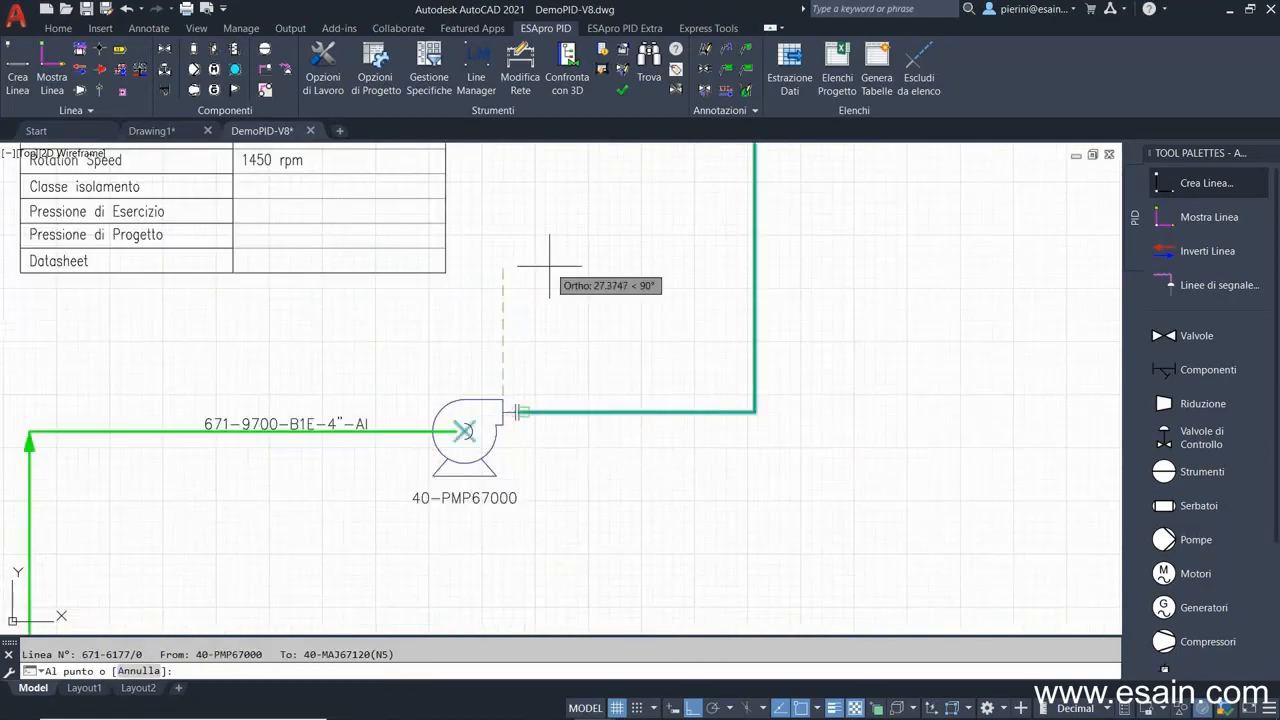
right_click(550, 269)
left_click(586, 277)
Start a new process line with line number 9701 and accept its line data.
middle_click_drag(563, 417, 627, 218)
scroll(626, 343, "down", 2)
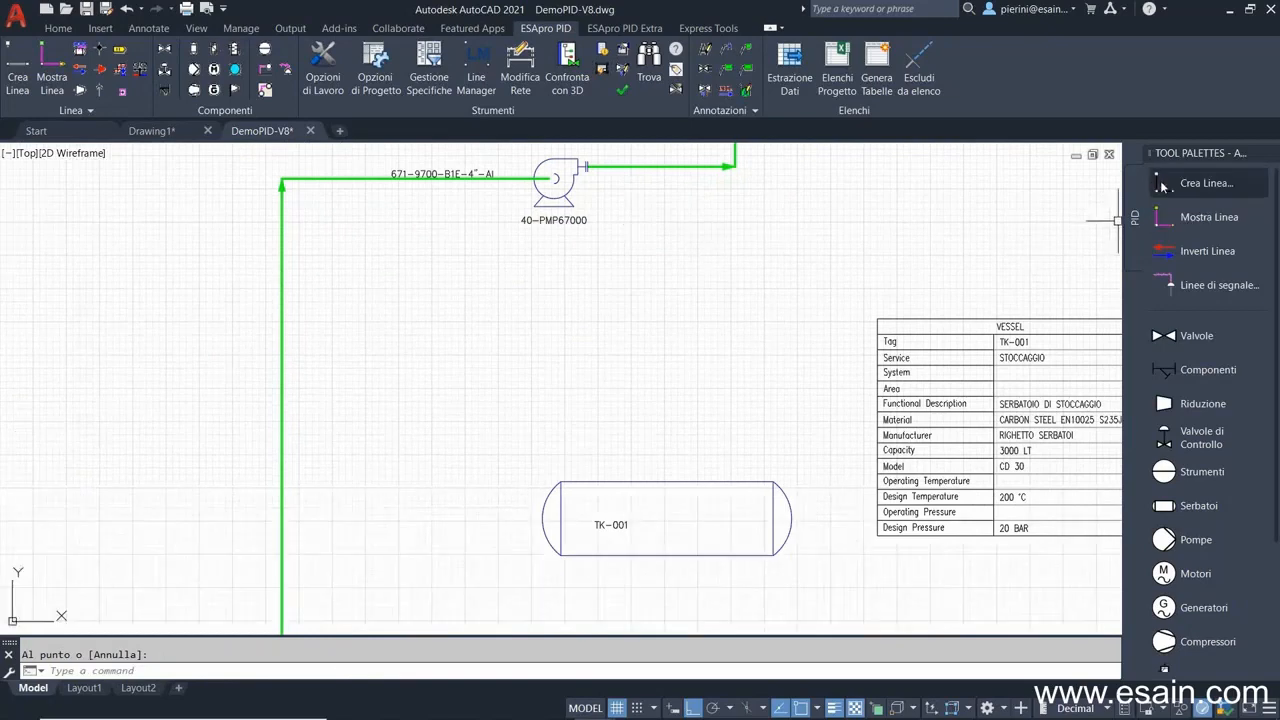
left_click(1206, 183)
left_click(549, 229)
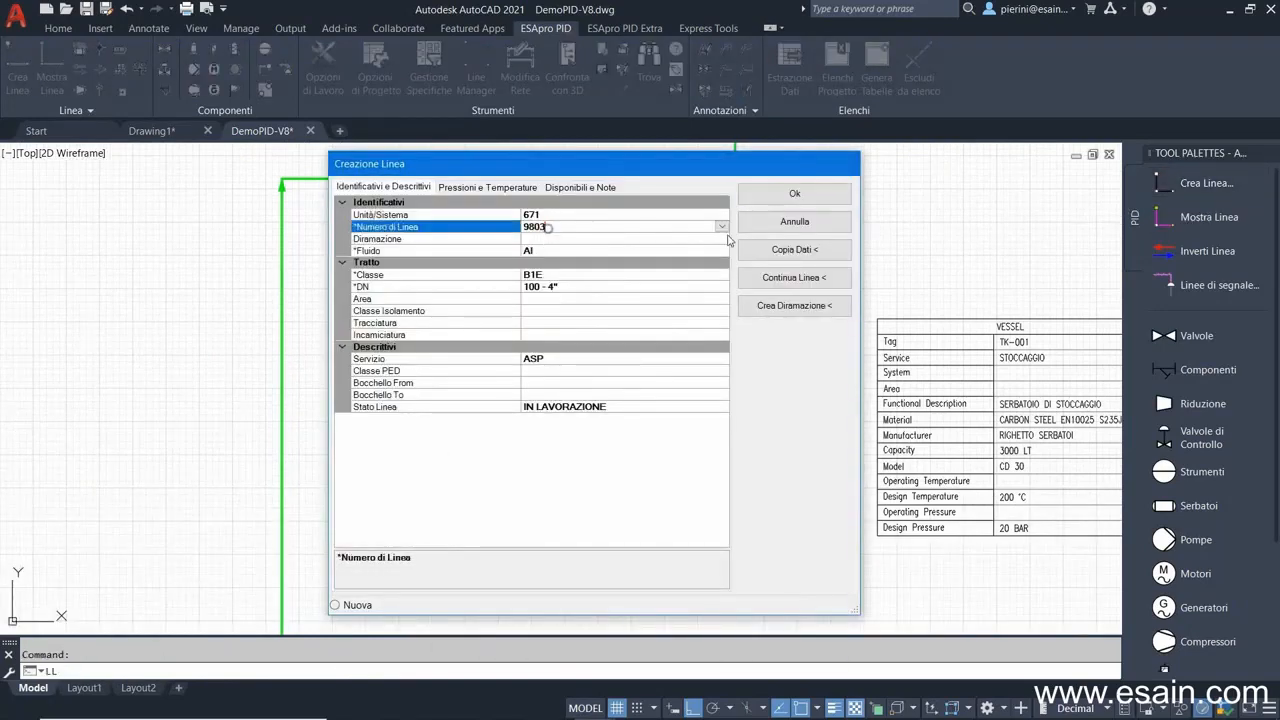
left_click(722, 229)
left_click(540, 342)
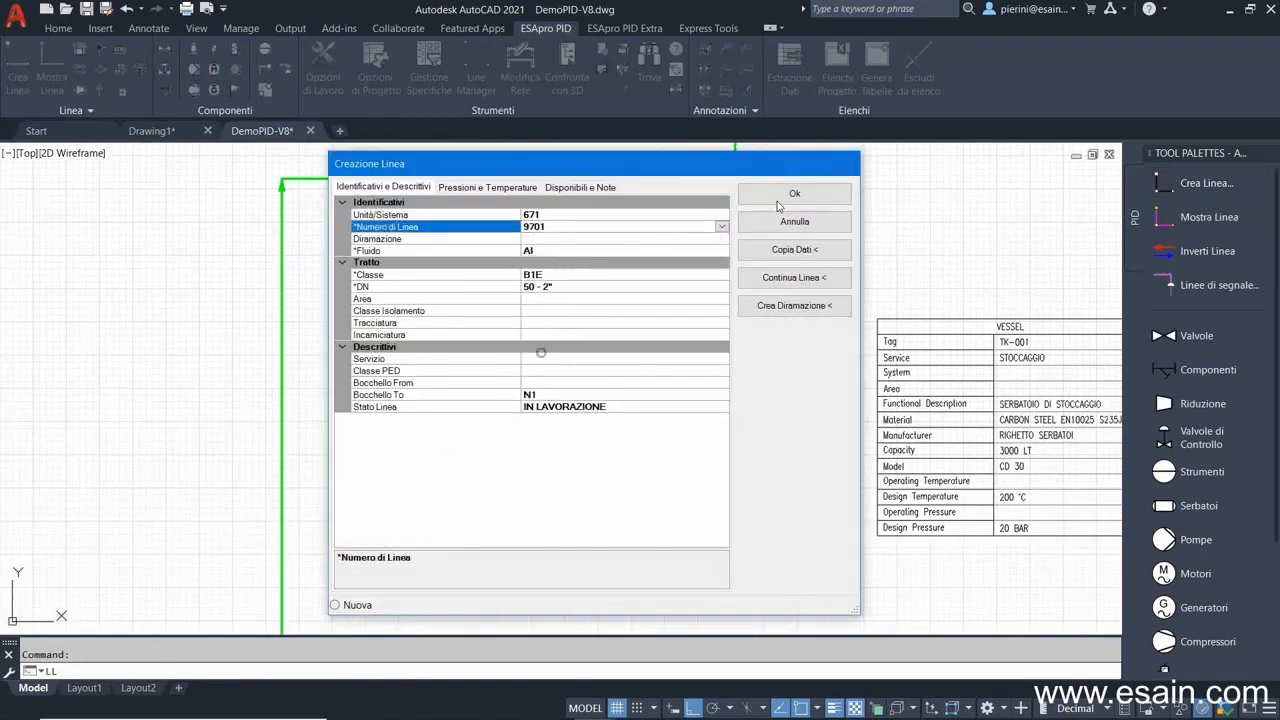
left_click(790, 193)
Draw line 671-9701 from the vertical run of line 671-9700 across and down to the top of tank TK-001, and end the line.
left_click(283, 333)
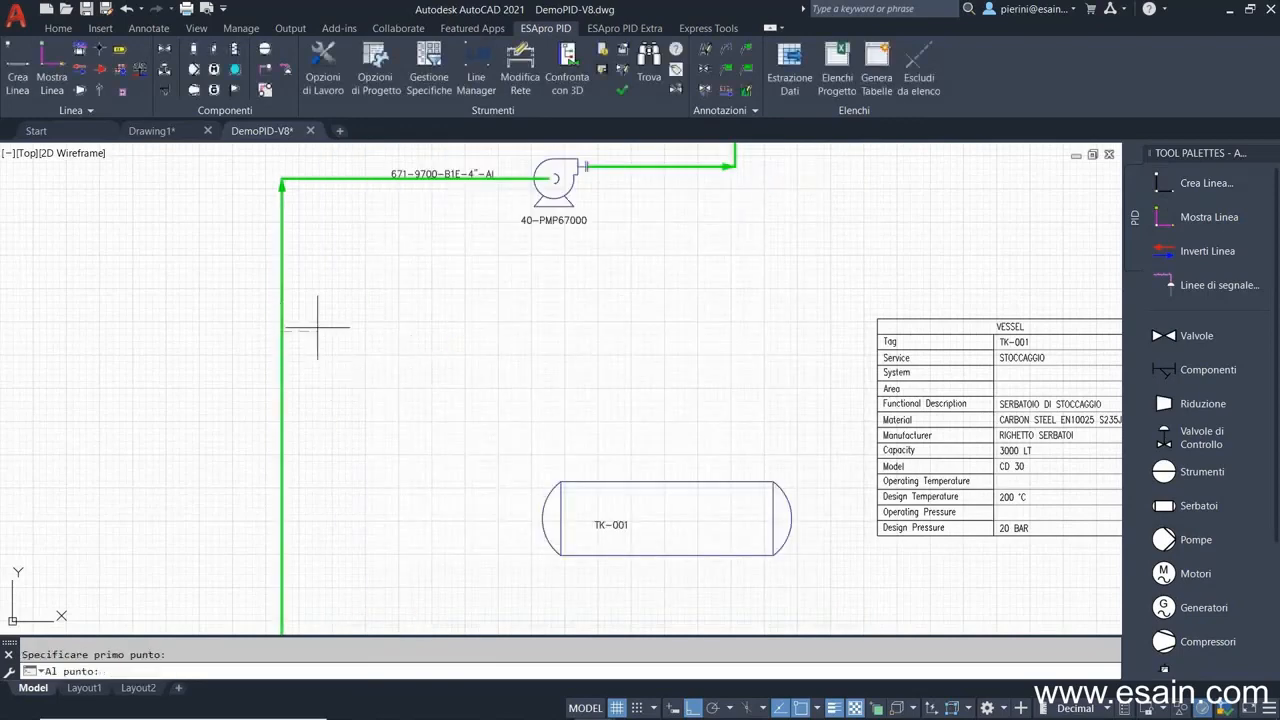
left_click(671, 345)
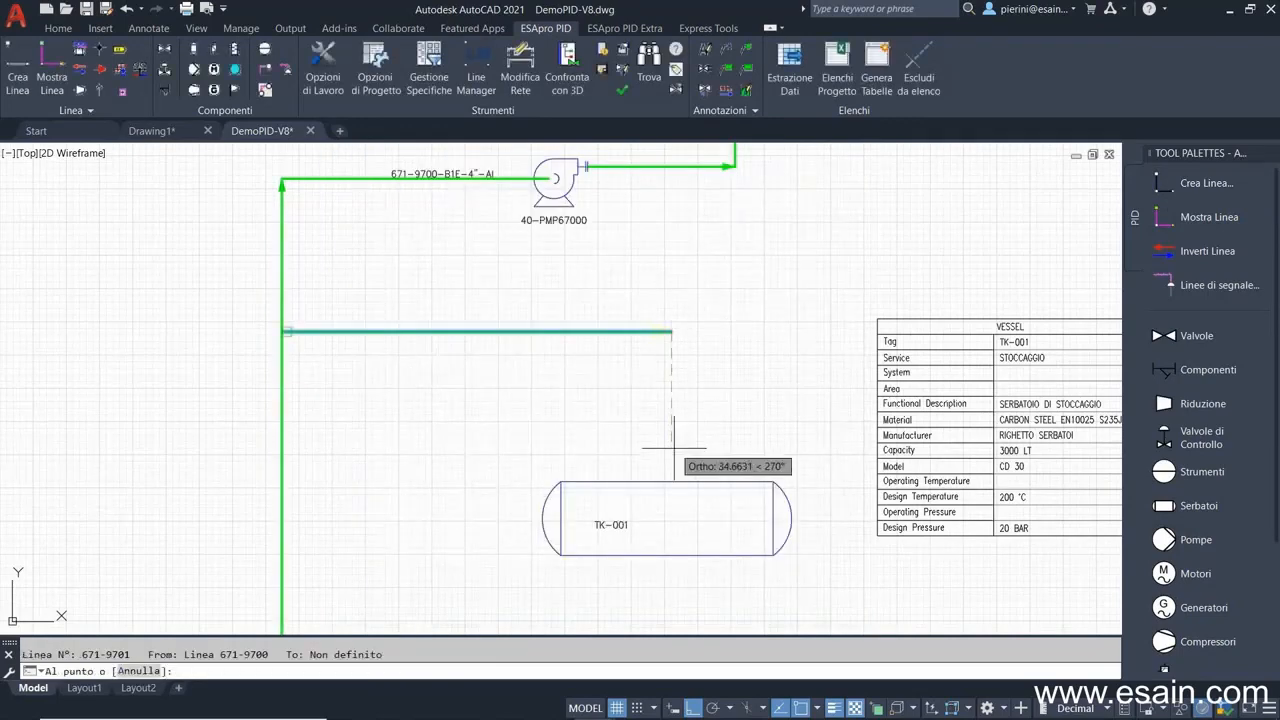
left_click(671, 484)
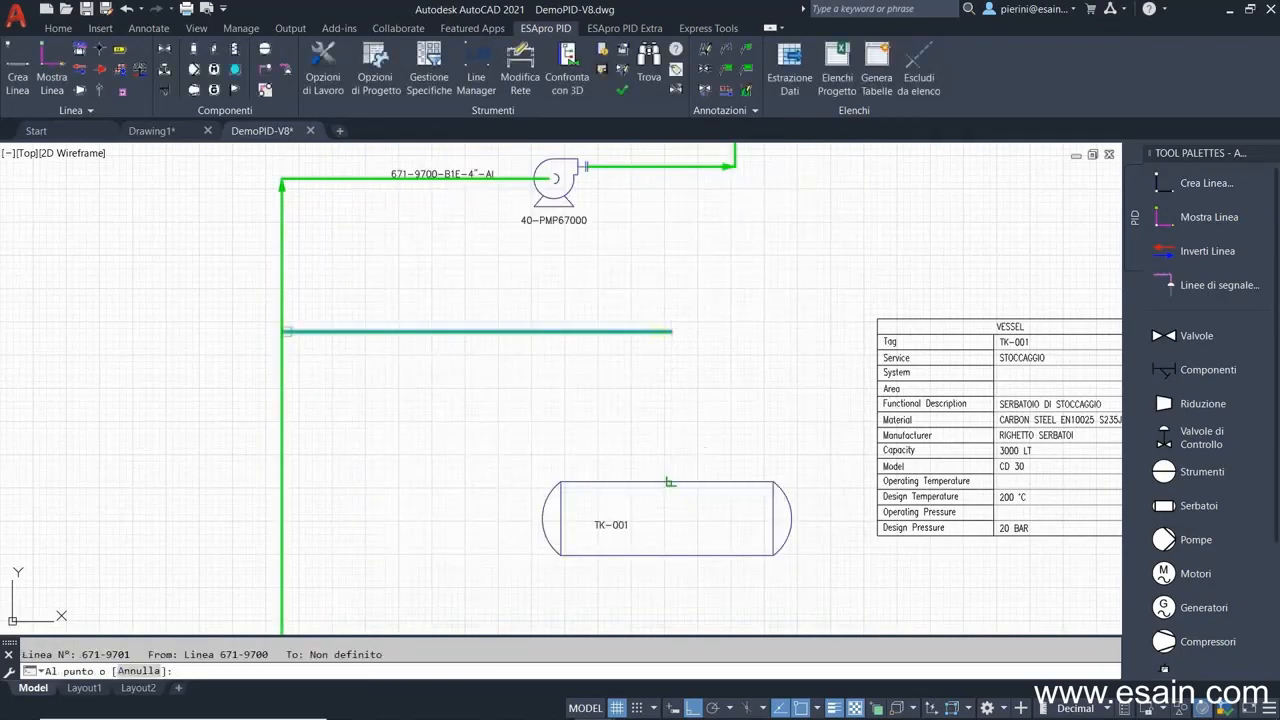
right_click(738, 327)
left_click(766, 334)
Start another process line in unit 671 and set its line number to 9703.
scroll(682, 361, "down", 2)
middle_click_drag(682, 361, 552, 202)
left_click(510, 284)
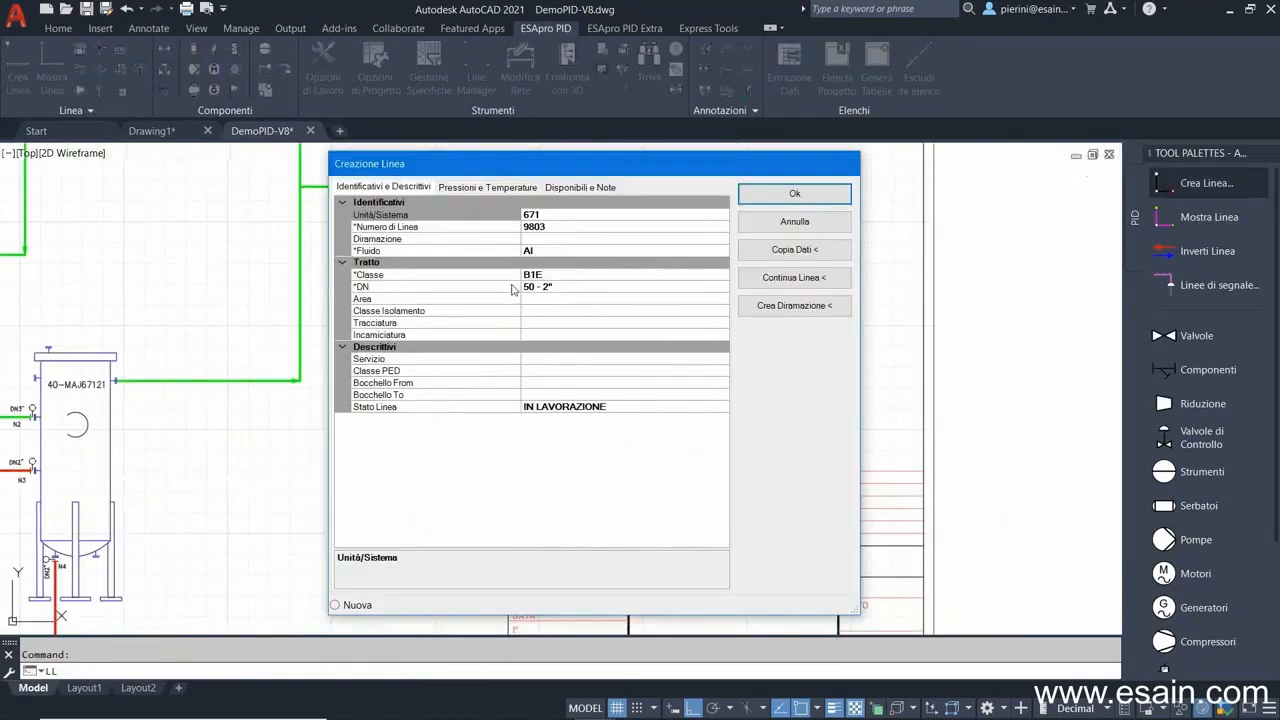
left_click(557, 227)
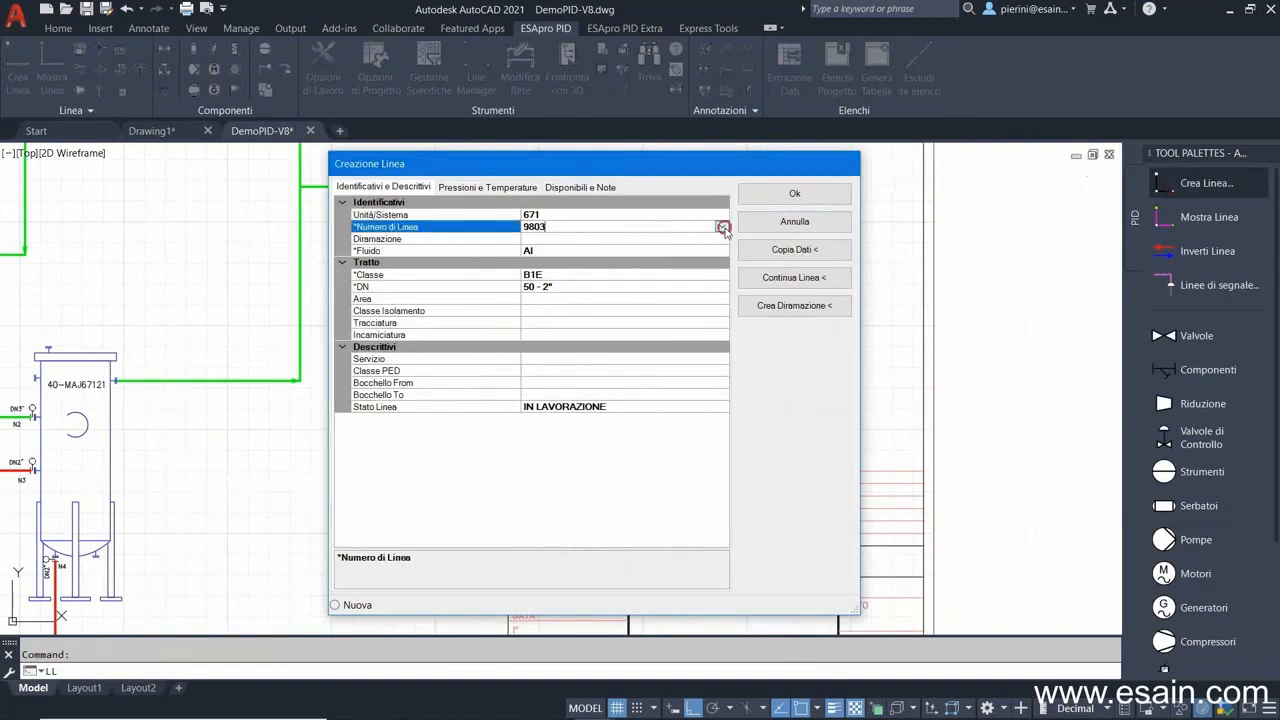
left_click(722, 227)
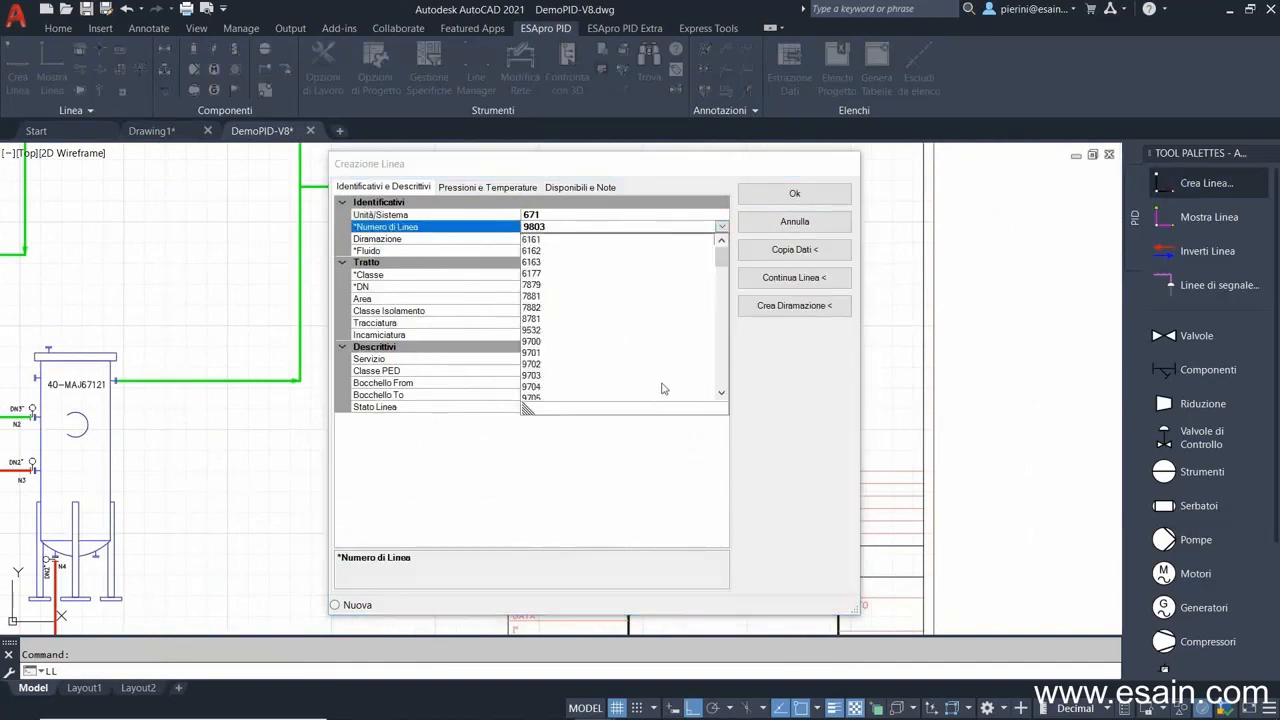
left_click(531, 375)
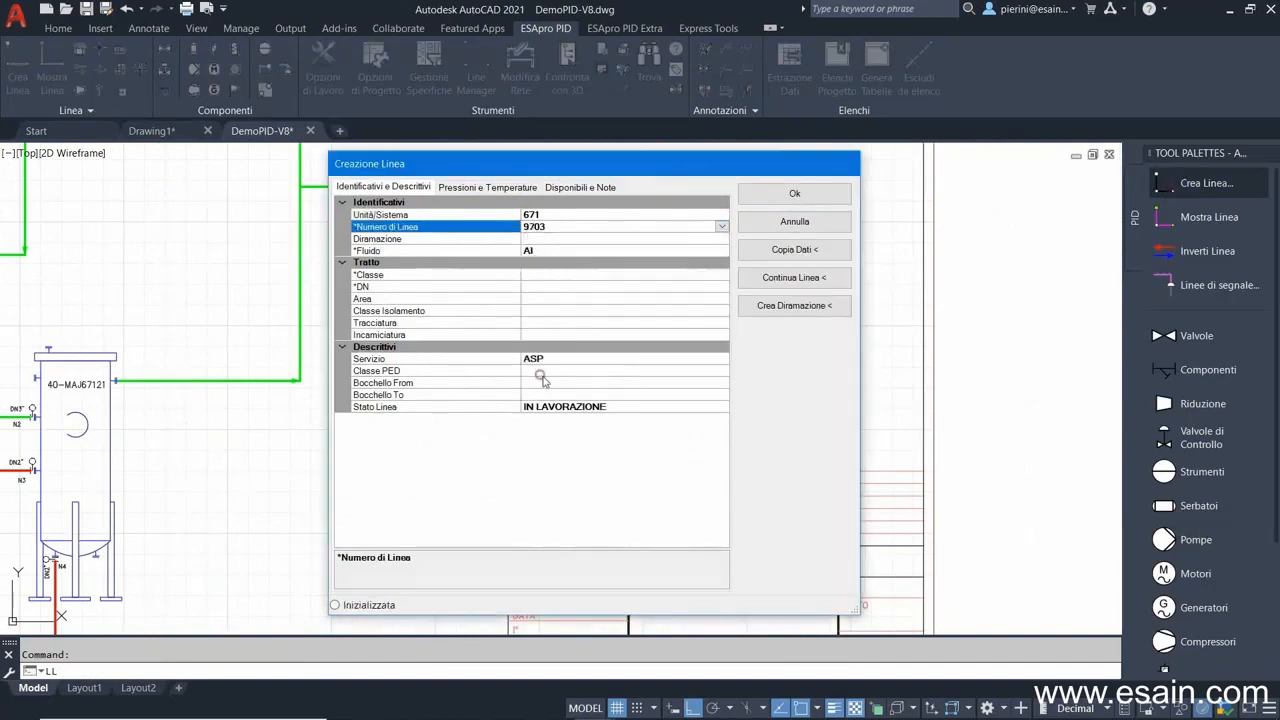
Assign class B1E and nominal diameter 25 - 1" to line 671-9703 and accept the line data.
left_click(539, 277)
left_click(721, 274)
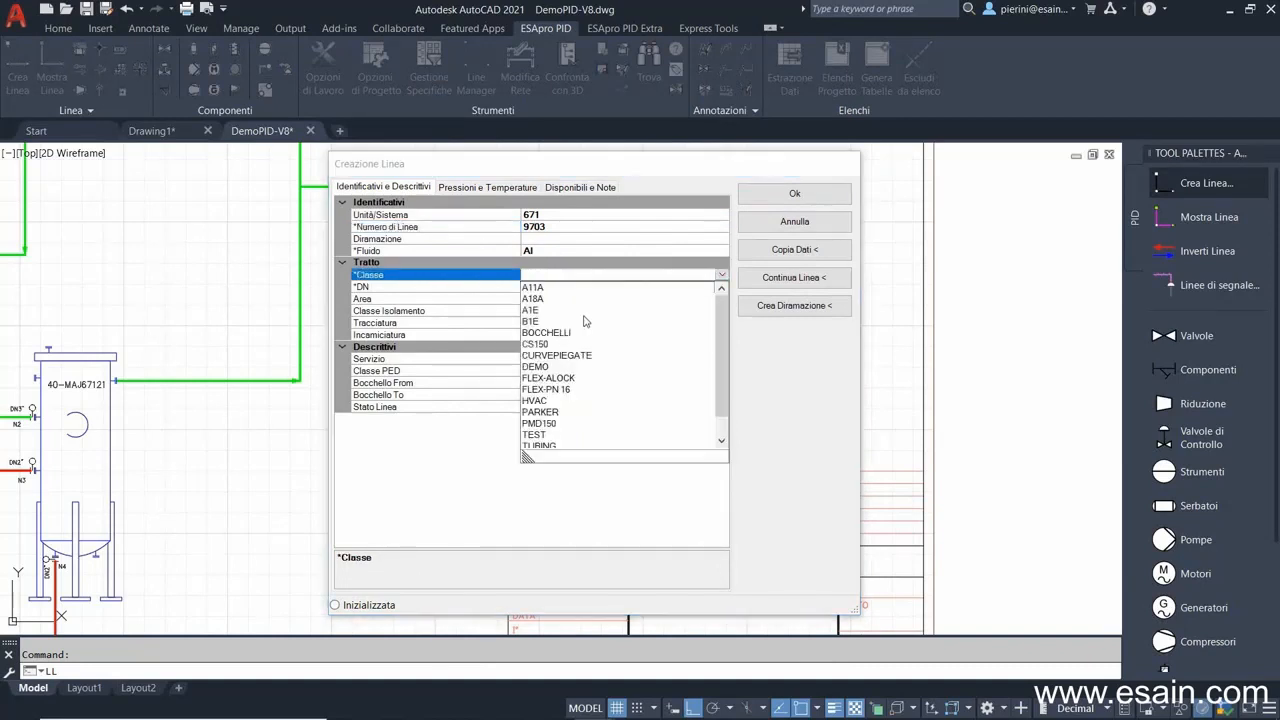
left_click(542, 321)
left_click(548, 288)
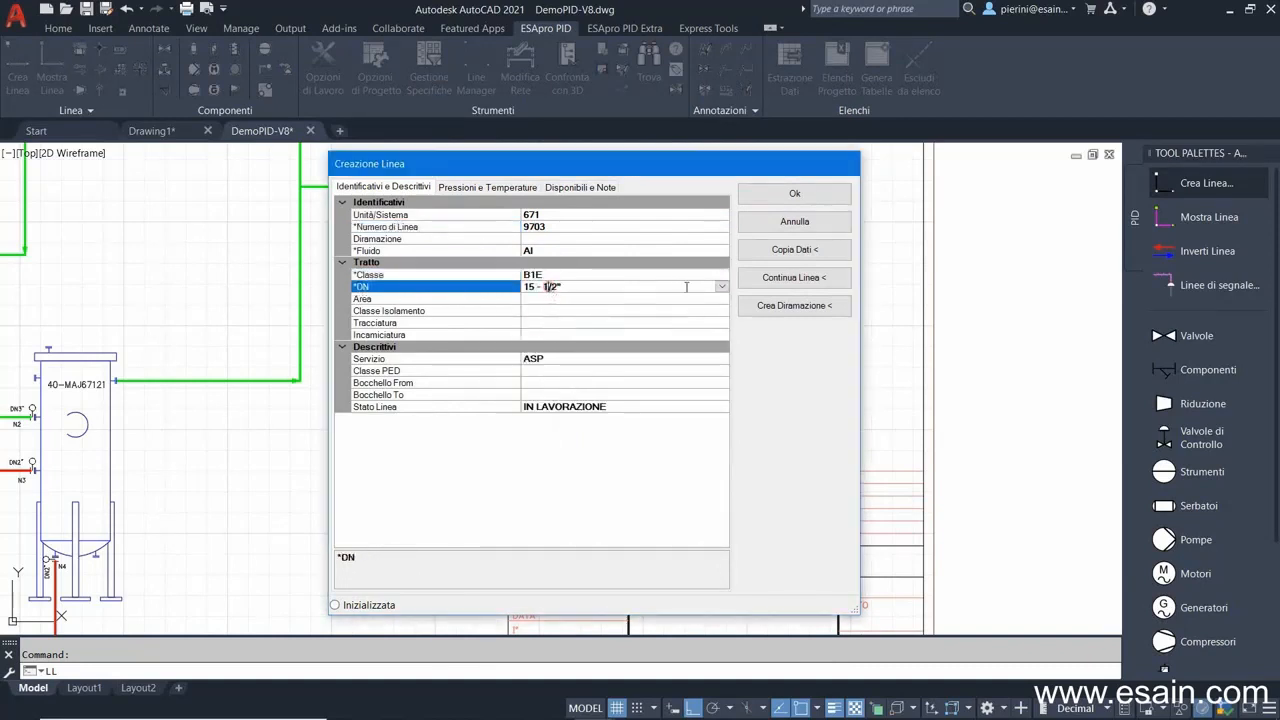
left_click(721, 287)
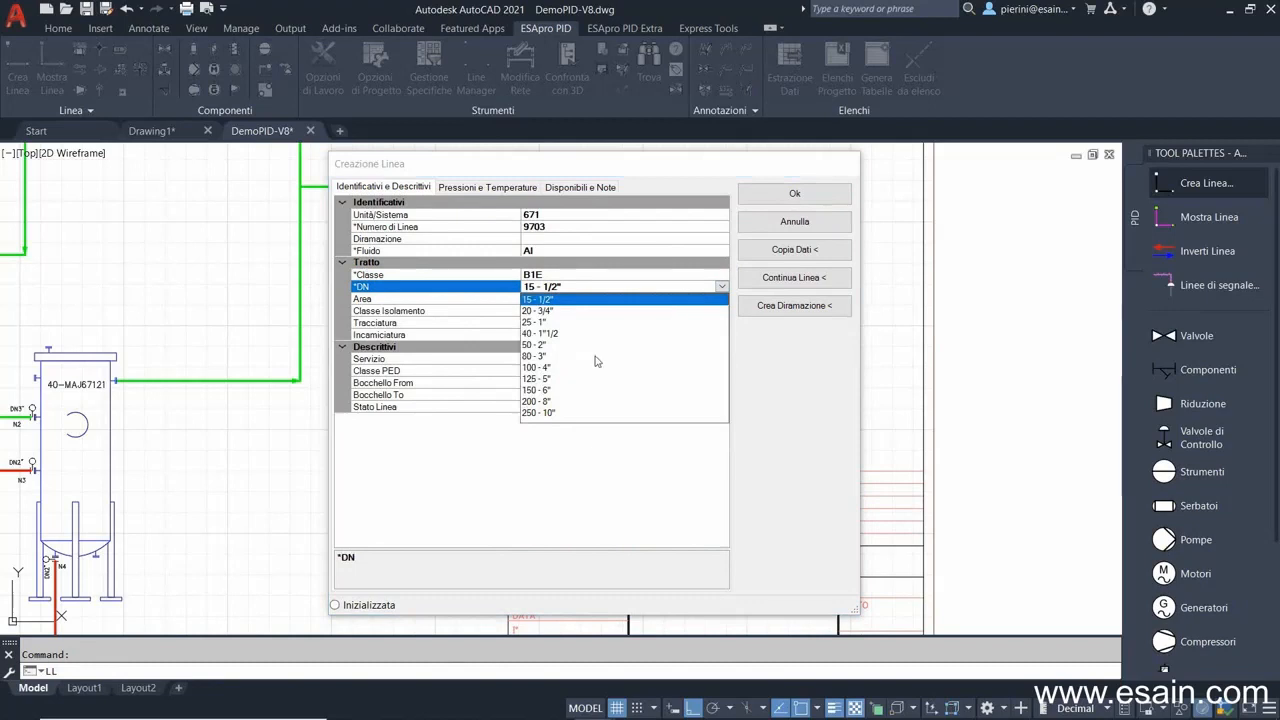
left_click(535, 322)
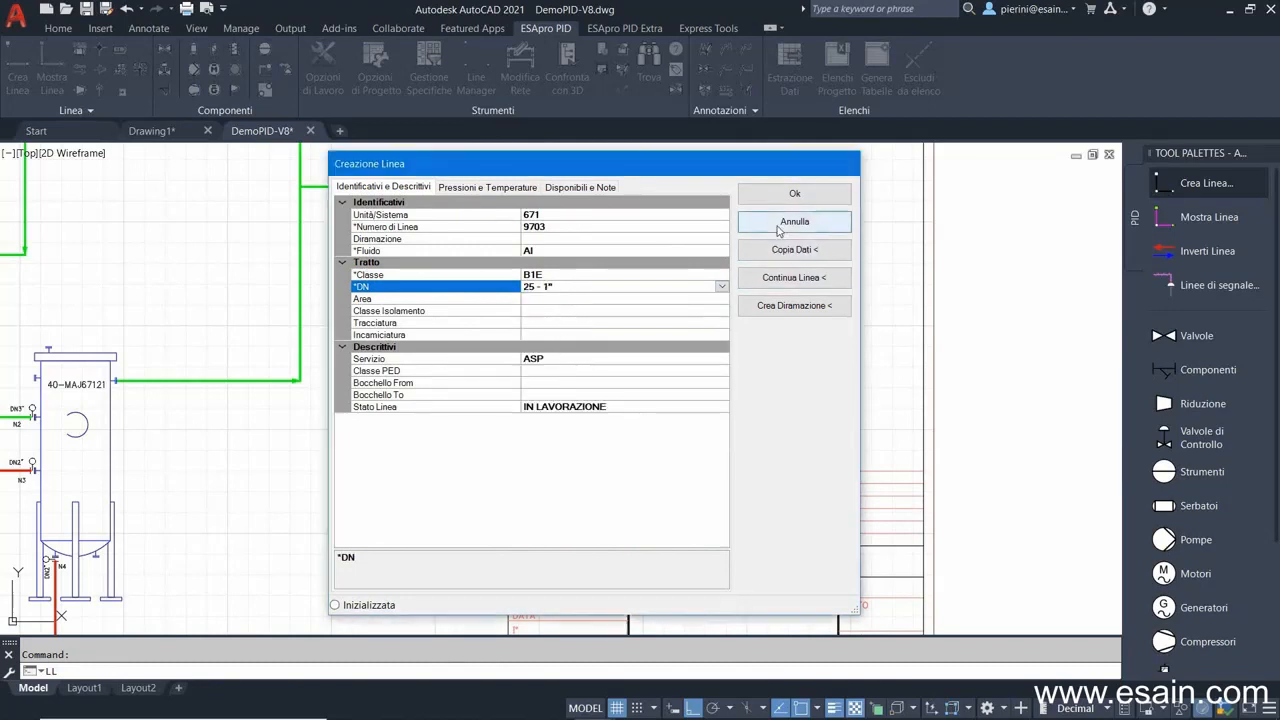
left_click(785, 194)
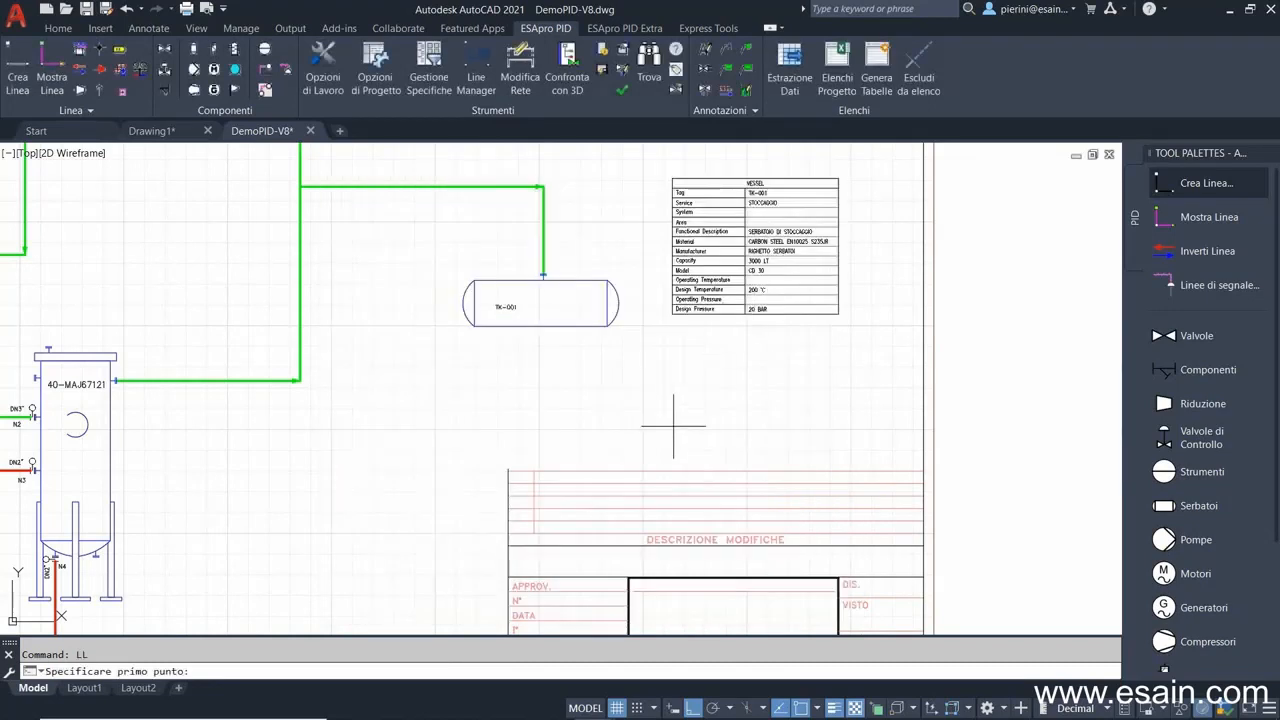
Draw line 671-9703 from open space below the tank across and up to the bottom nozzle of TK-001, and end the line.
left_click(673, 425)
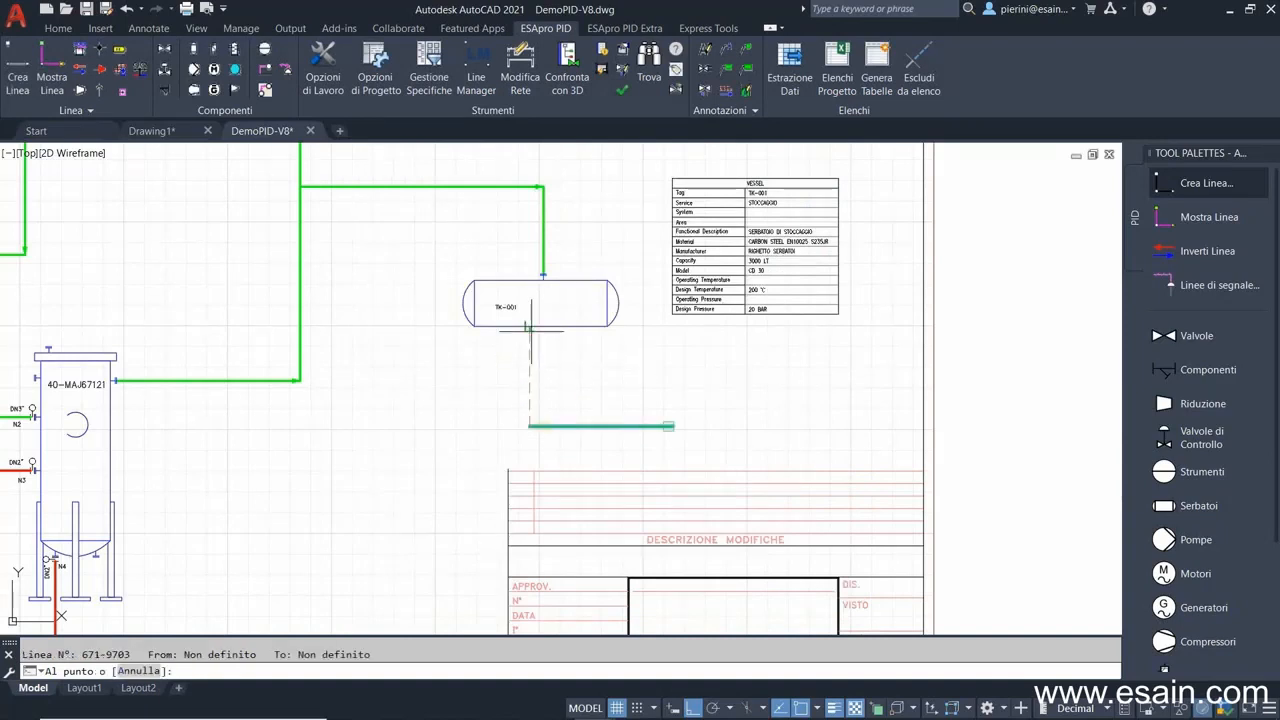
left_click(599, 357)
right_click(600, 358)
left_click(636, 367)
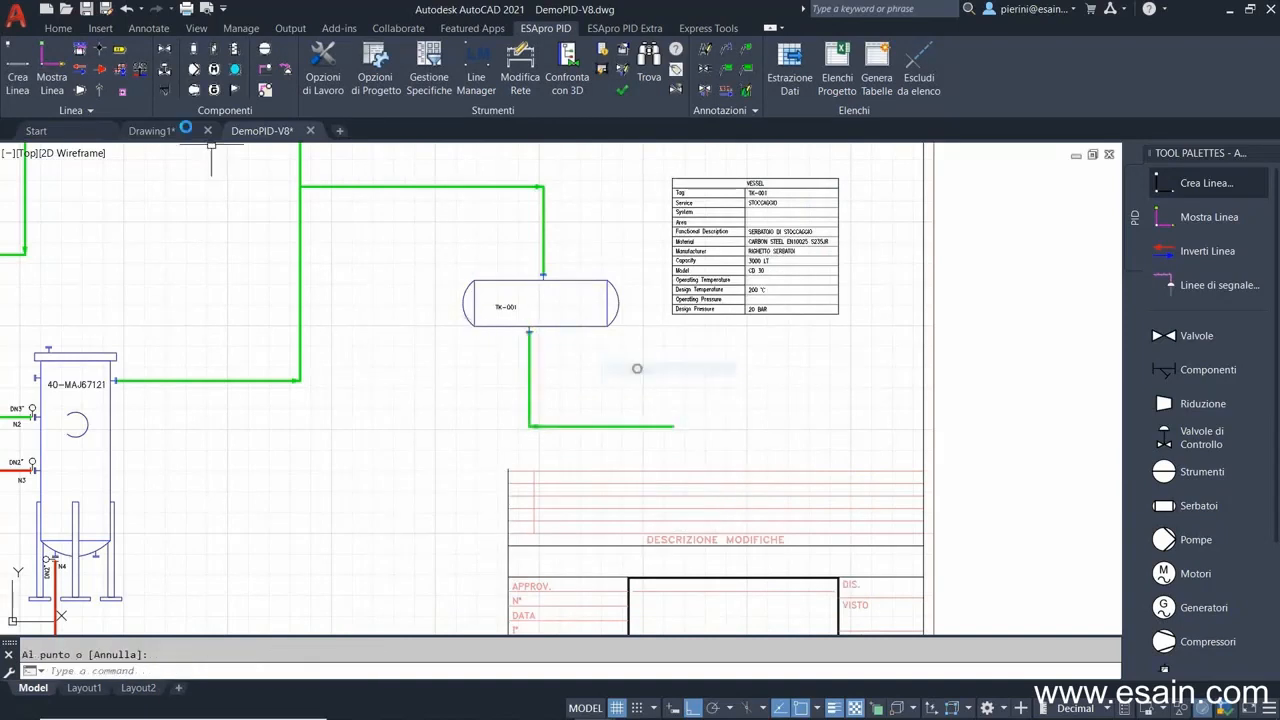
Connect the free end of line 671-9703 to an external system (Sistema Esterno) with the arrow text ACQUA.
left_click(120, 62)
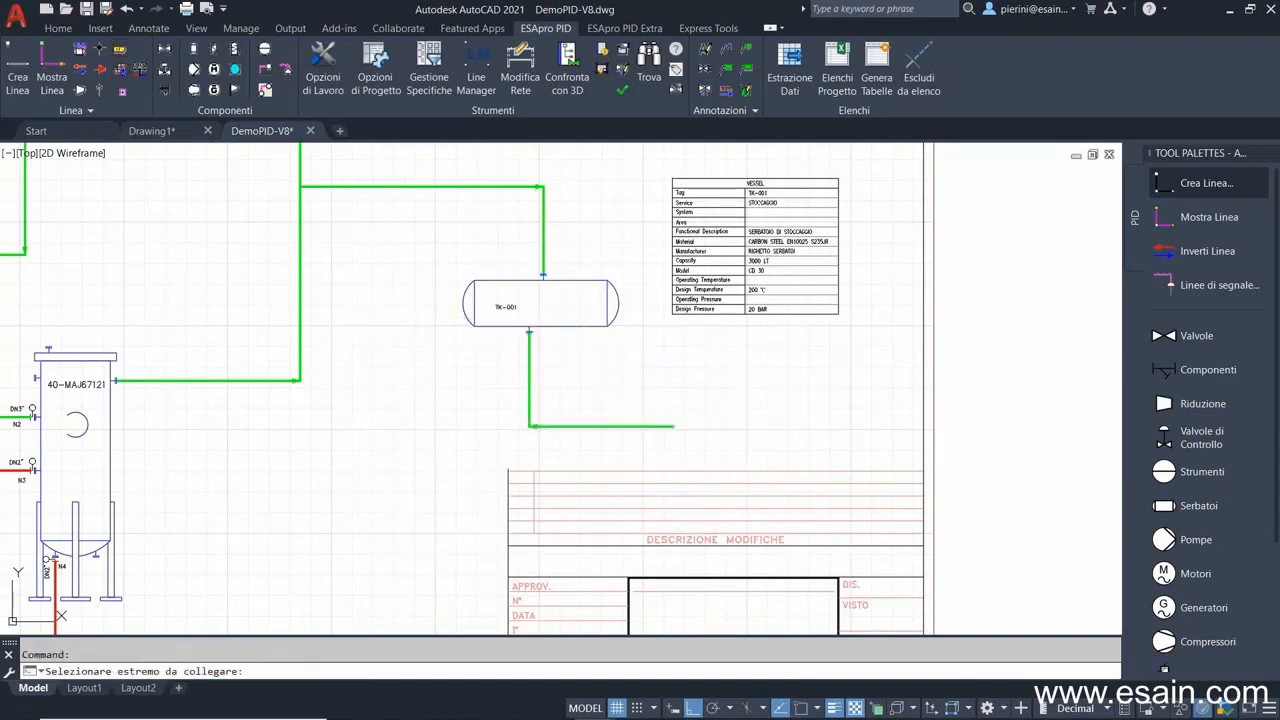
left_click(671, 427)
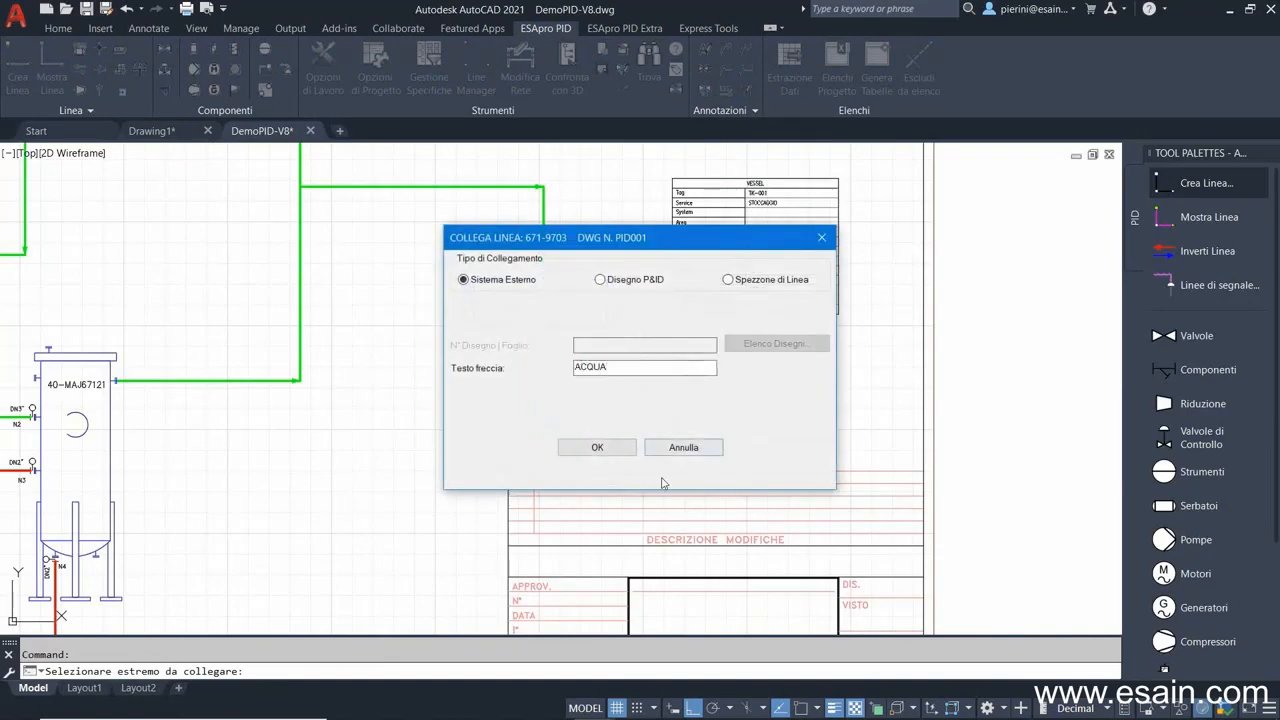
left_click(599, 448)
Move the vertical run of the discharge line above pump 40-PMP67000 into alignment with the drop into tank TK-001.
scroll(600, 366, "down", 3)
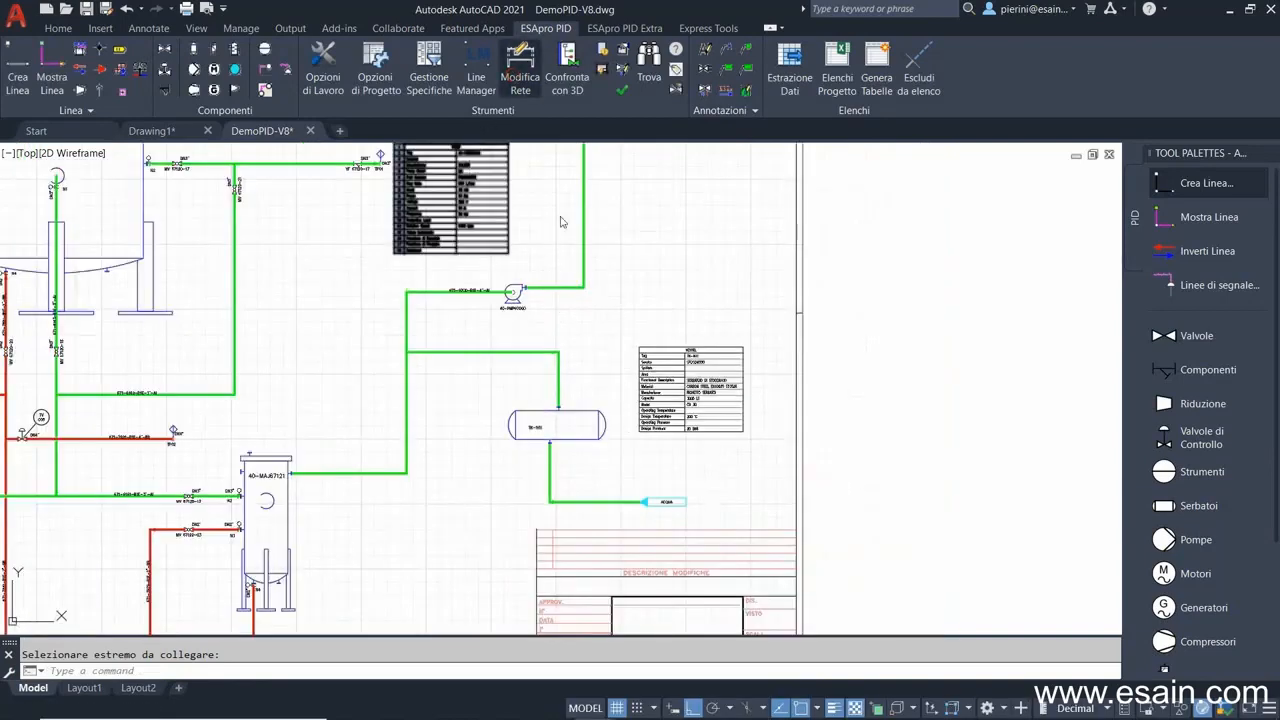
left_click(583, 250)
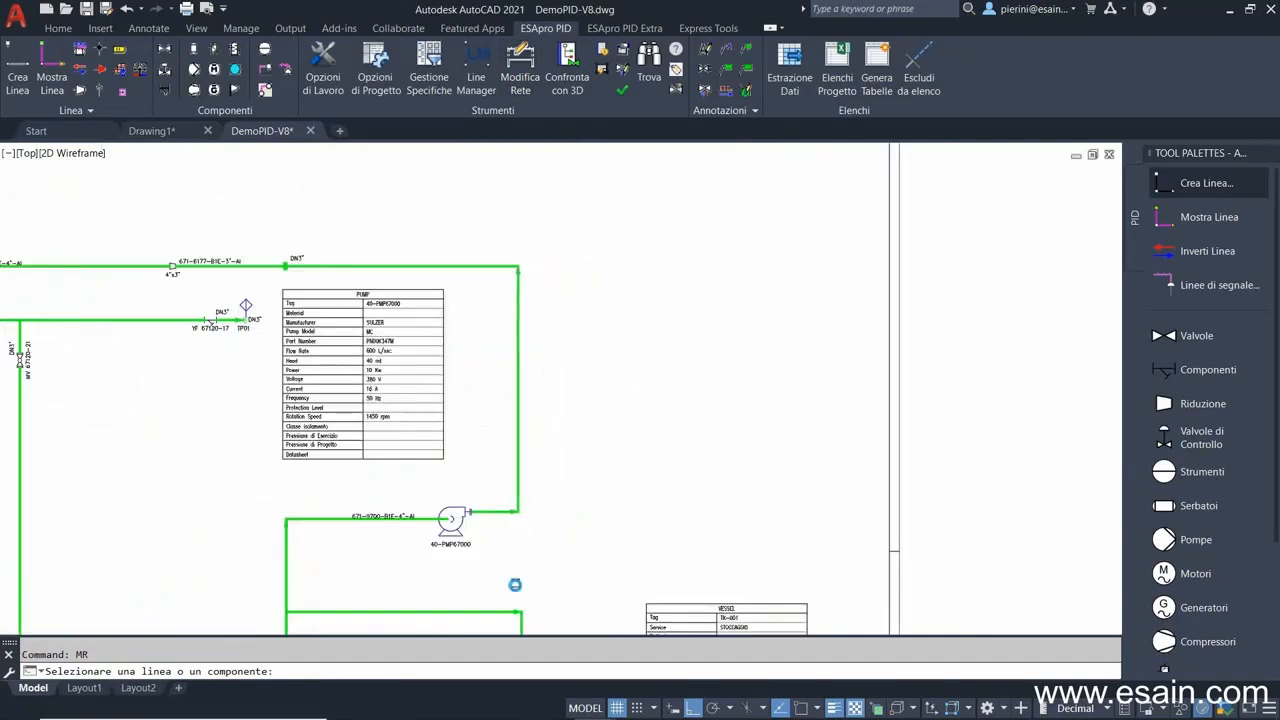
left_click(521, 612)
Reposition the ACQUA connection arrow along line 671-9703 and shift the line's horizontal run up closer to tank TK-001.
scroll(569, 470, "down", 6)
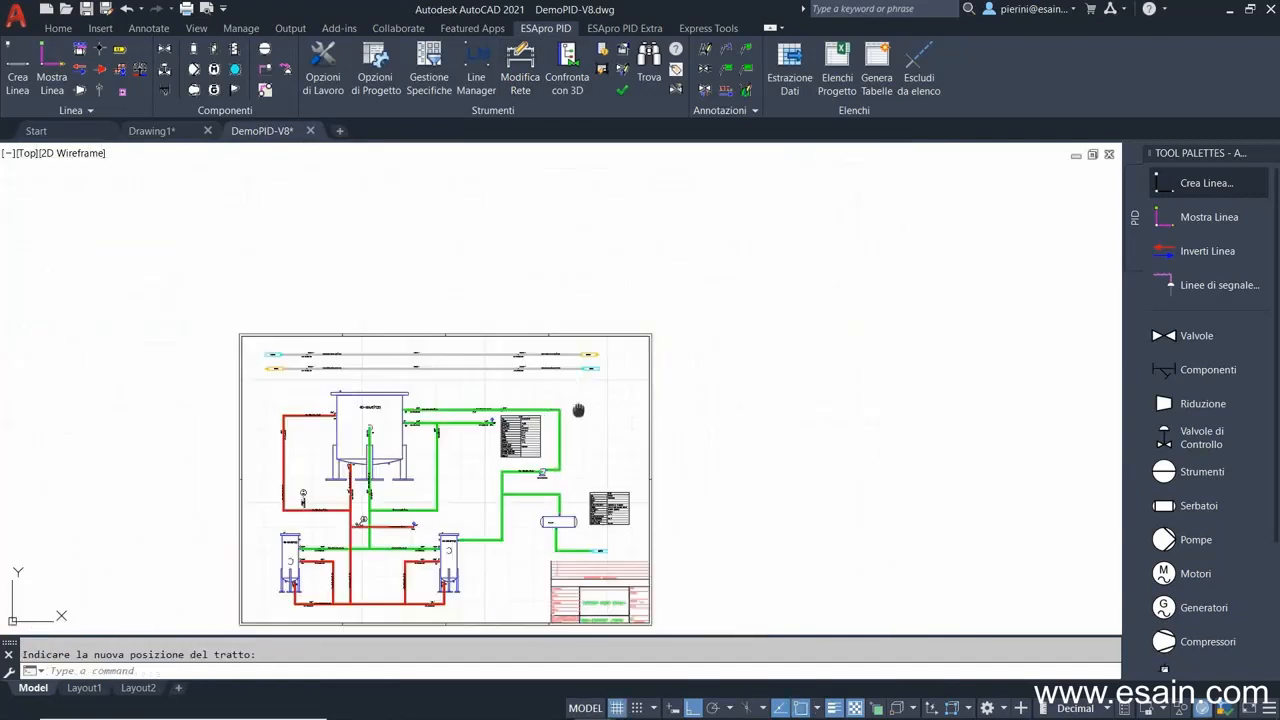
middle_click_drag(579, 411, 569, 321)
scroll(543, 488, "up", 6)
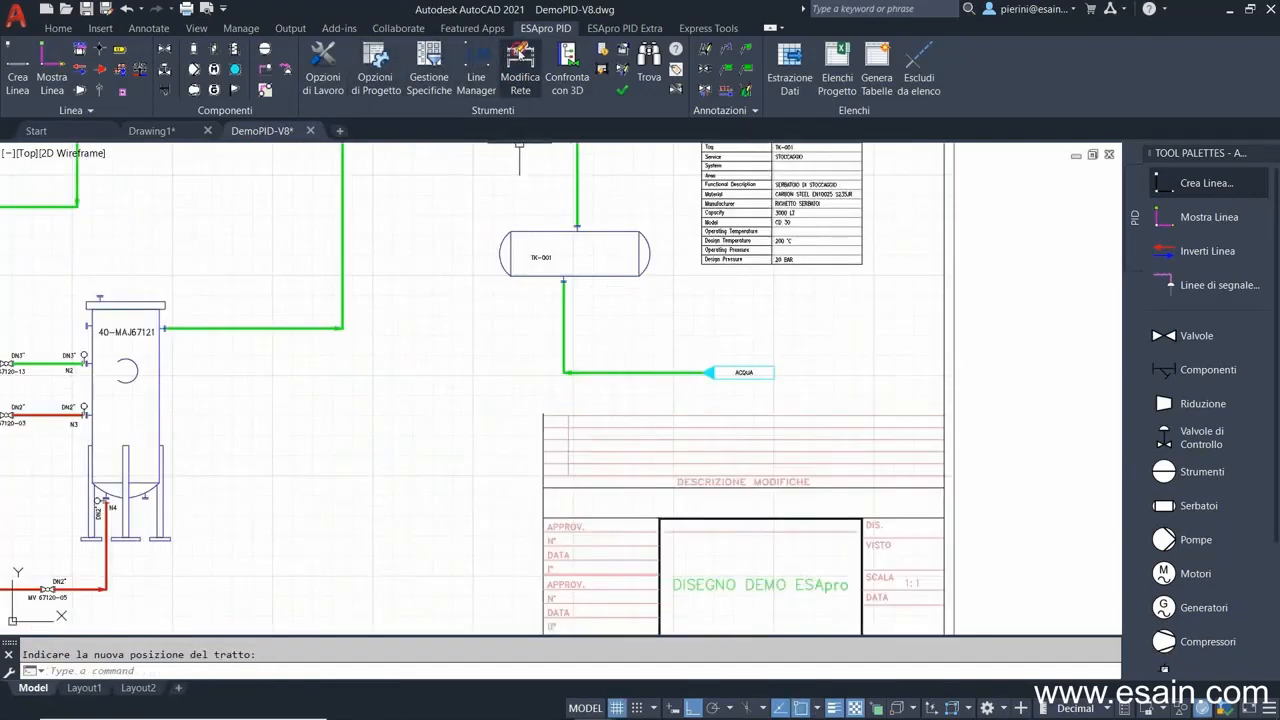
left_click(520, 70)
left_click(746, 373)
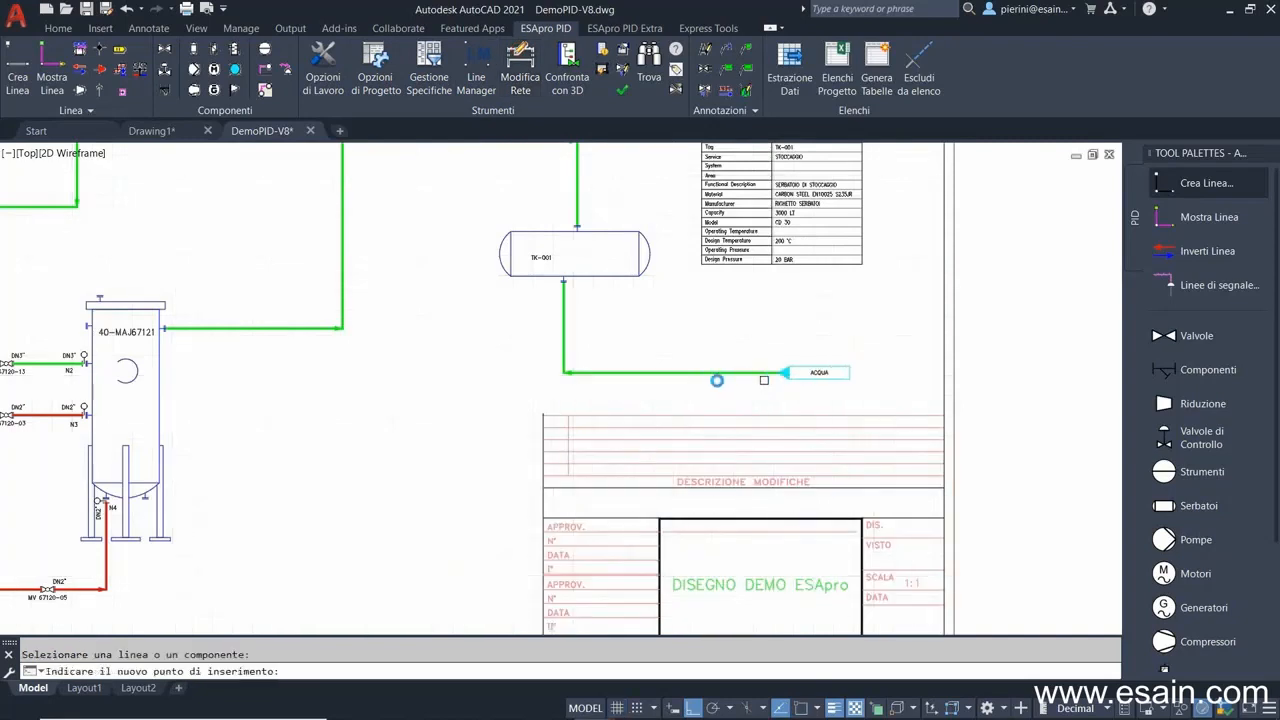
key("Return")
left_click(664, 373)
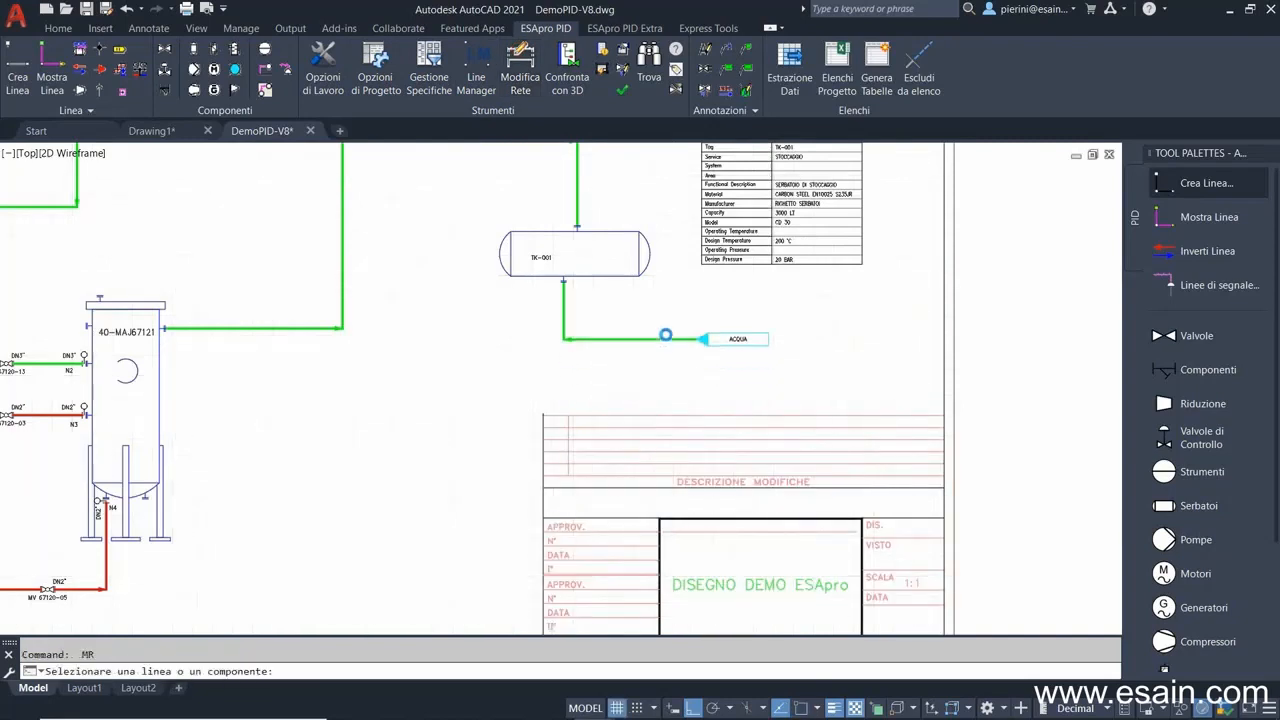
left_click(664, 352)
Label line 671-9701 near both ends of its horizontal run and line 671-9703 on the run to the ACQUA arrow.
mouse_move(594, 315)
middle_mouse_down()
mouse_move(662, 428)
mouse_move(718, 481)
middle_mouse_up()
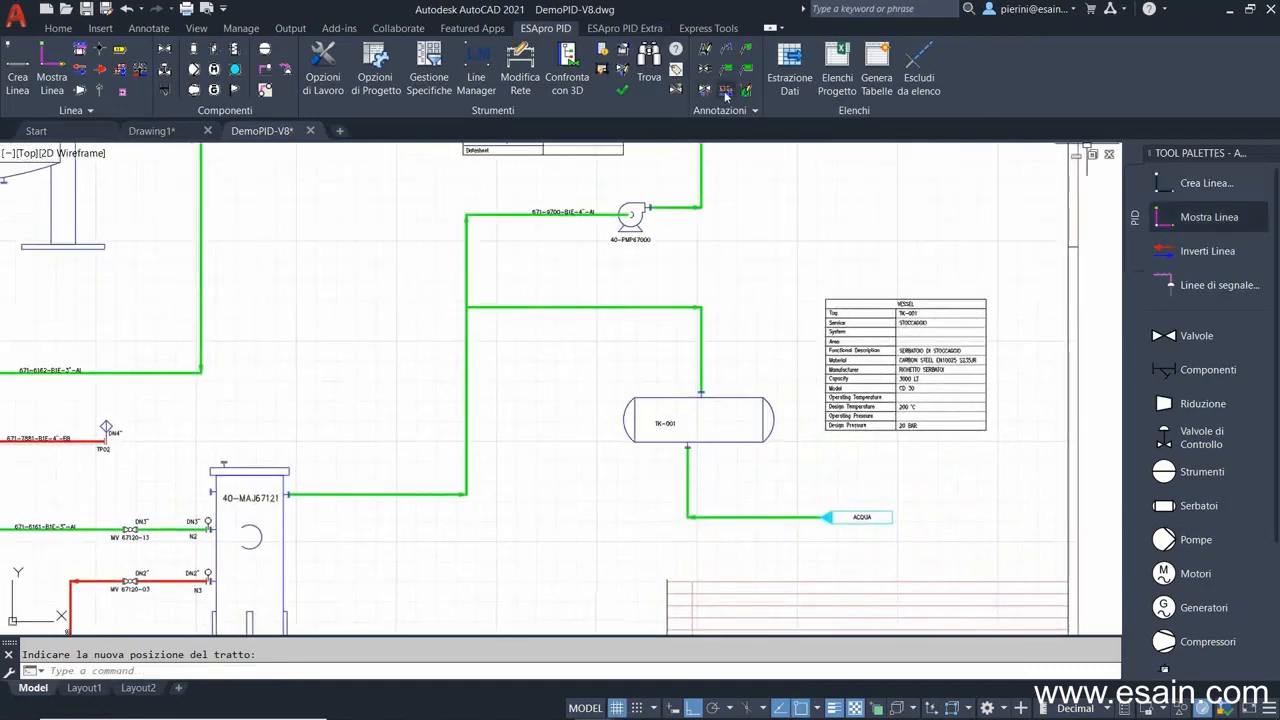
left_click(487, 305)
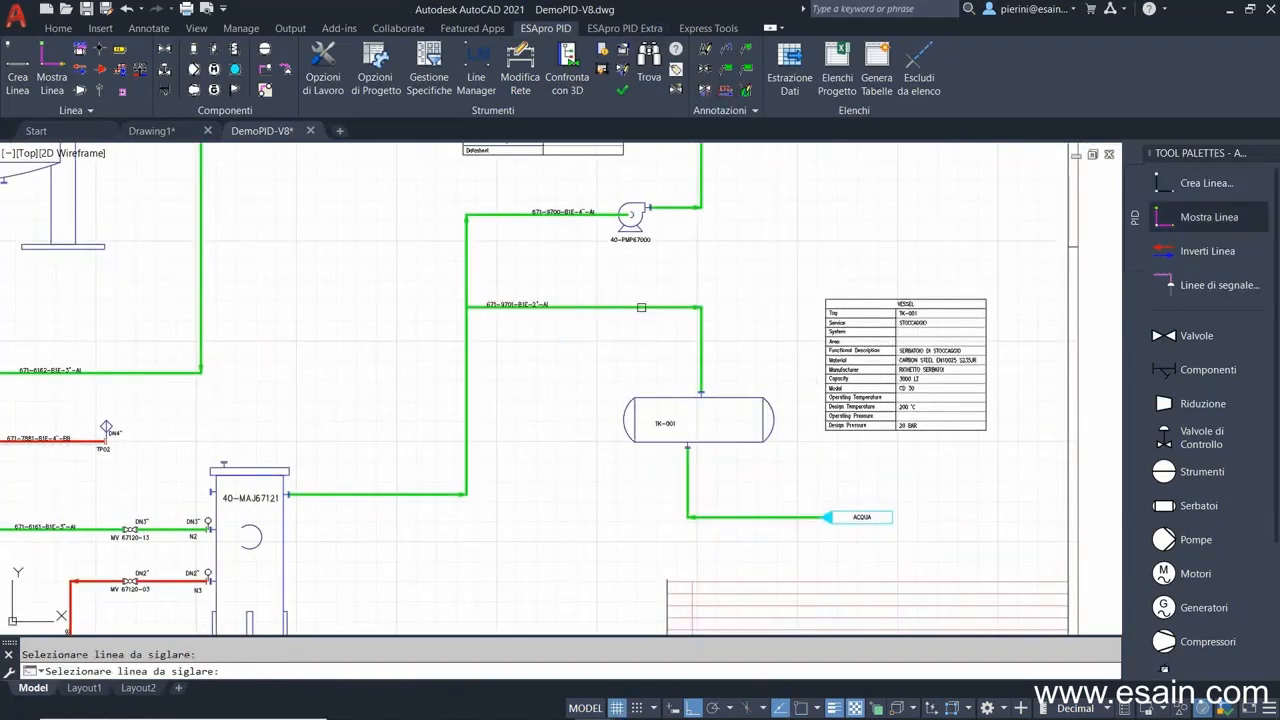
left_click(628, 305)
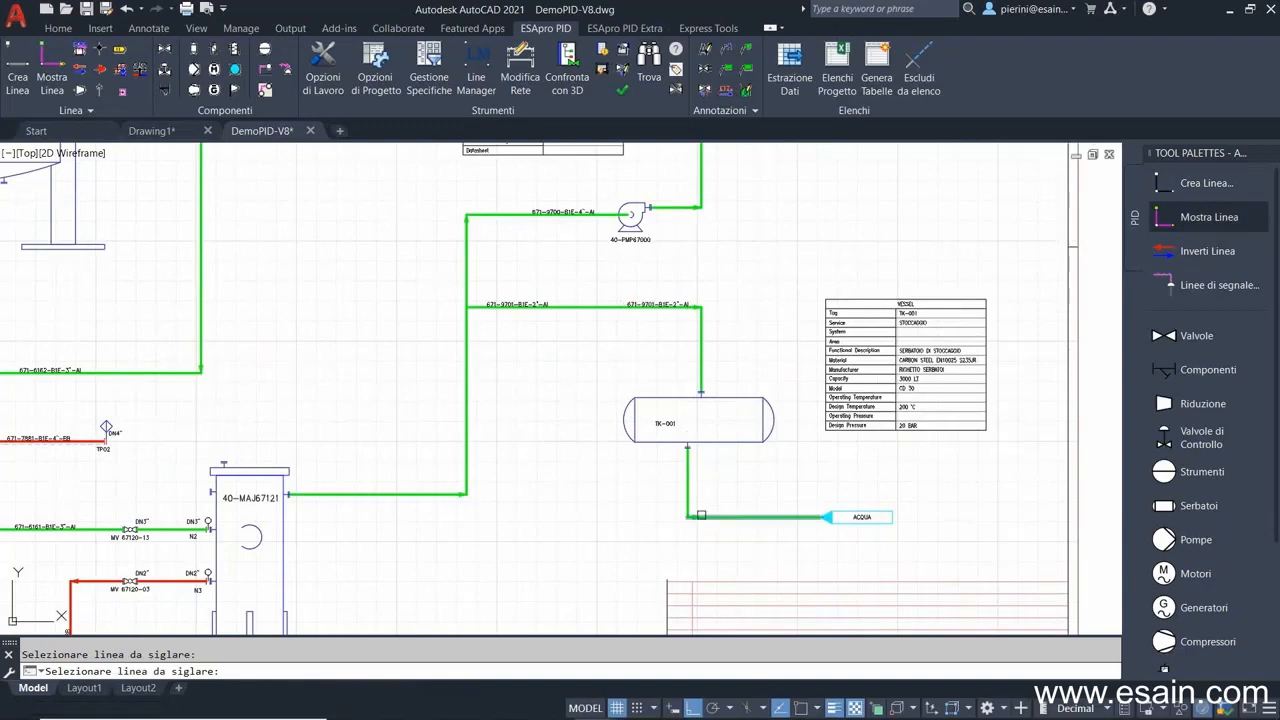
key("Return")
Insert a reducer on the horizontal run of line 671-9701 between its two line labels.
scroll(600, 316, "up", 2)
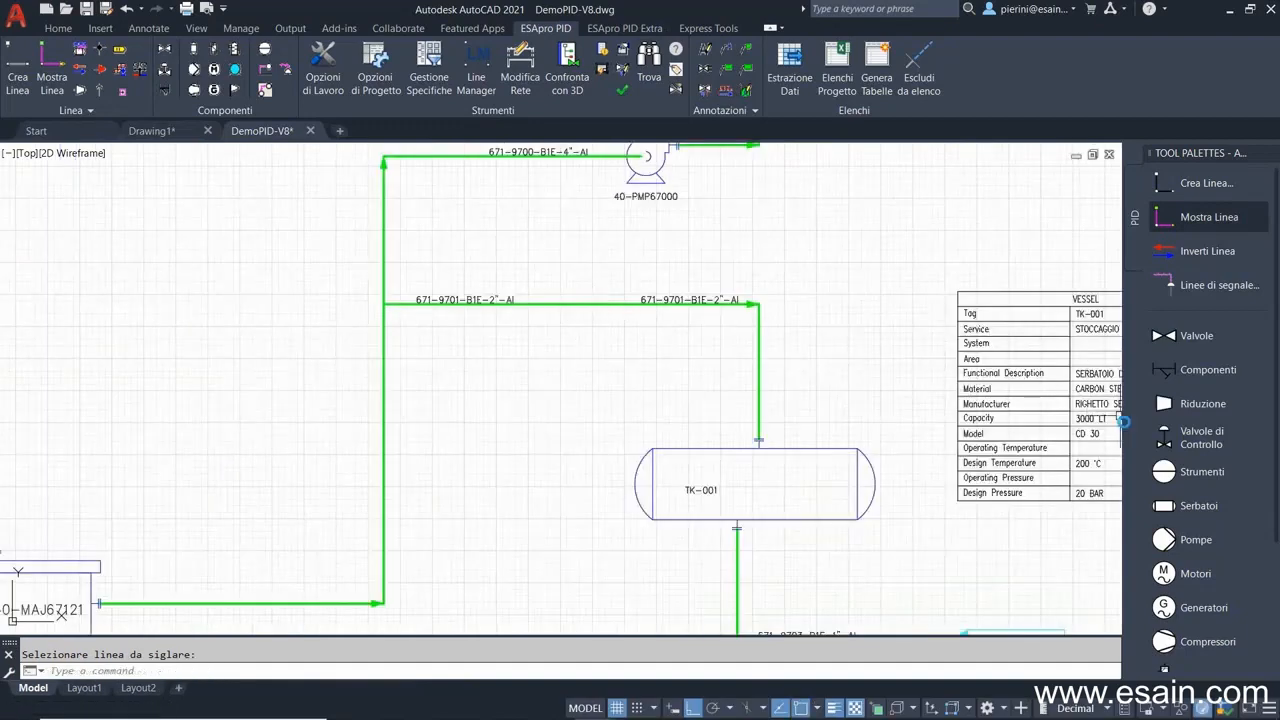
scroll(706, 337, "up", 2)
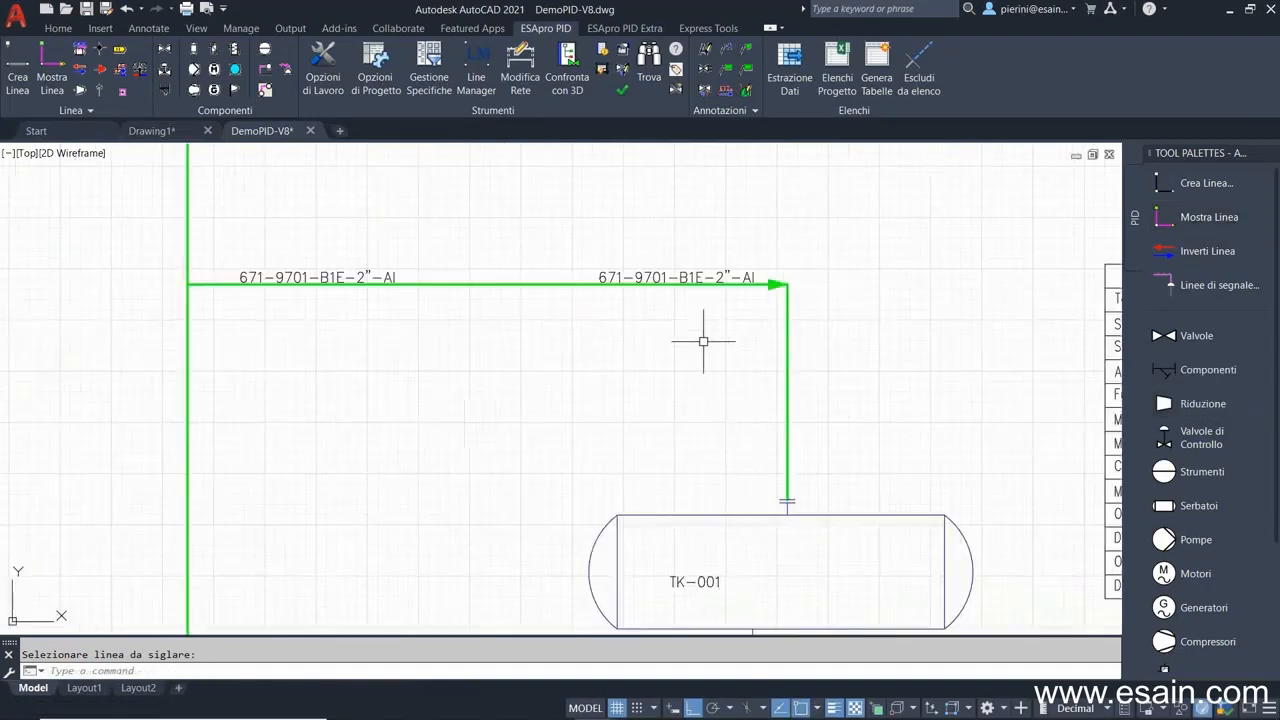
left_click(1166, 405)
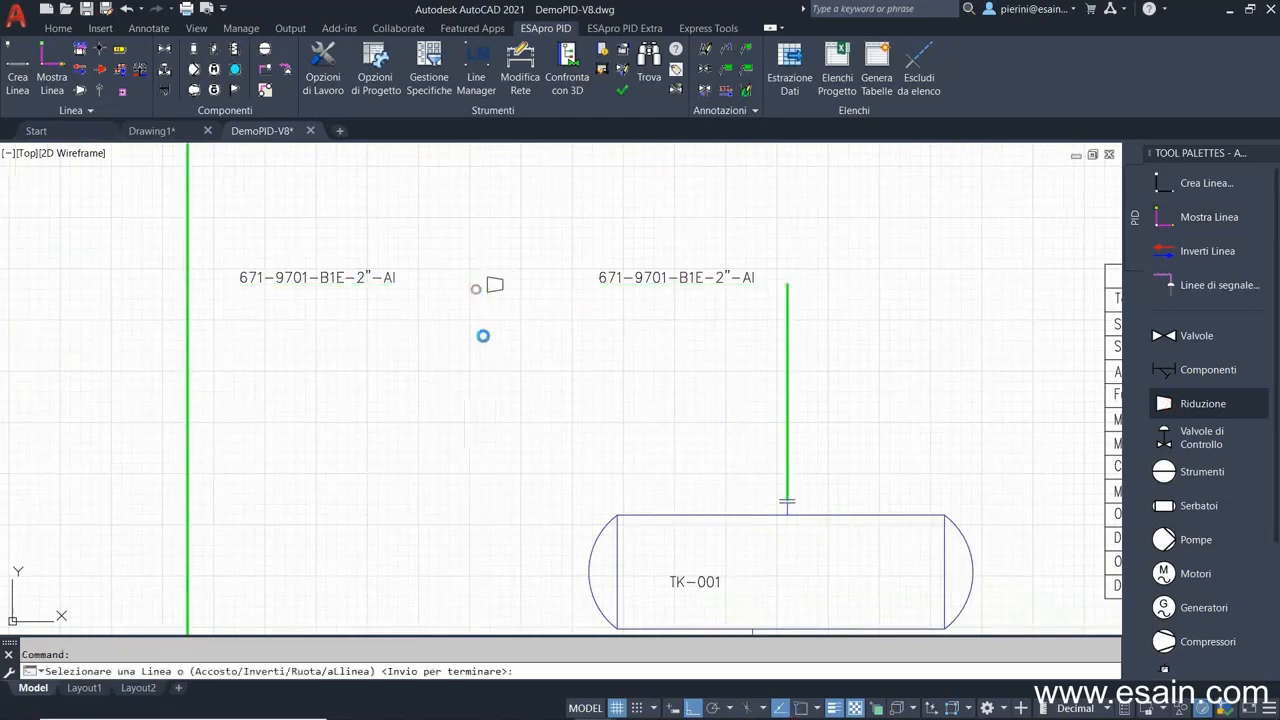
left_click(491, 285)
Change the nominal diameter of the 671-9701 section downstream of the reducer to 25 - 1".
left_click(520, 287)
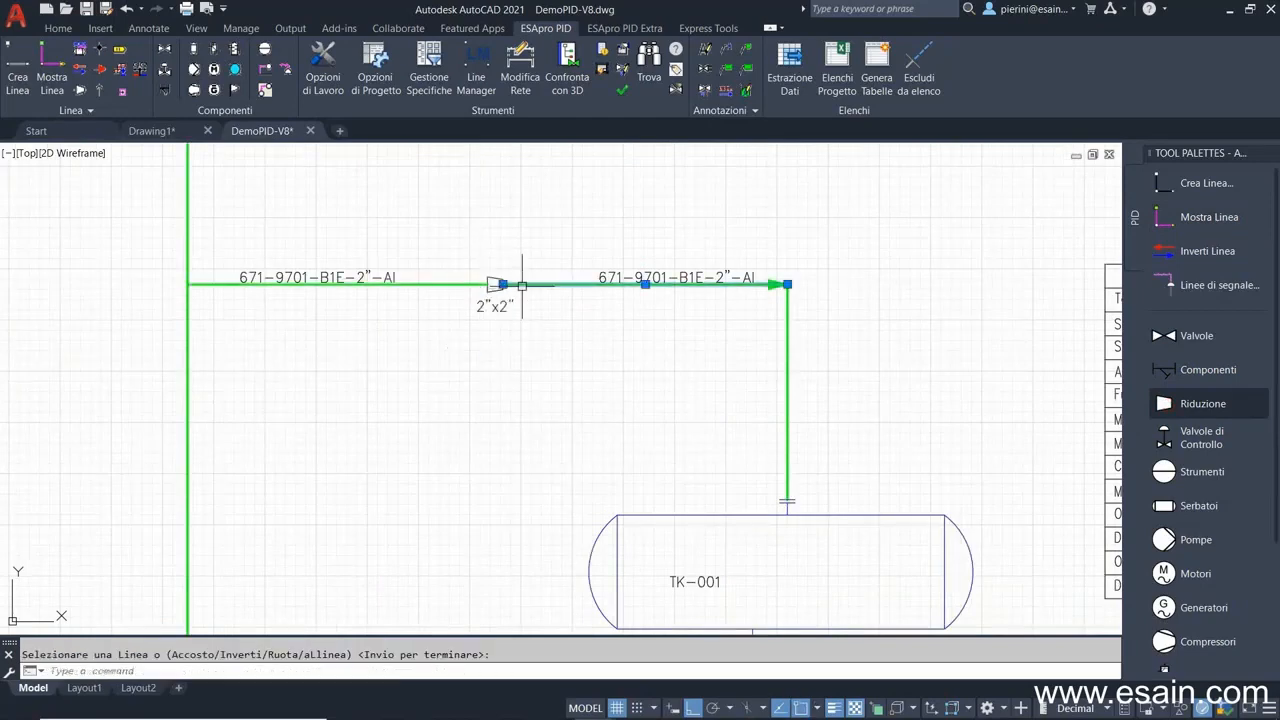
left_click(554, 289)
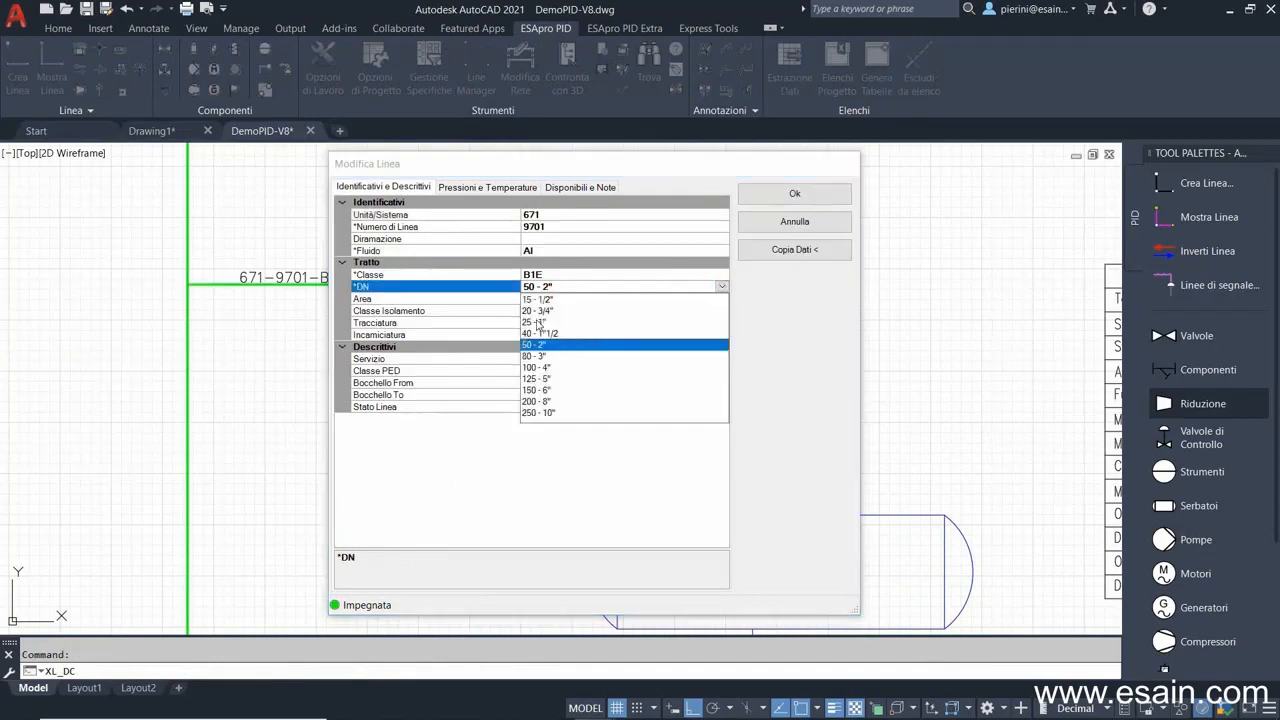
left_click(538, 322)
left_click(776, 198)
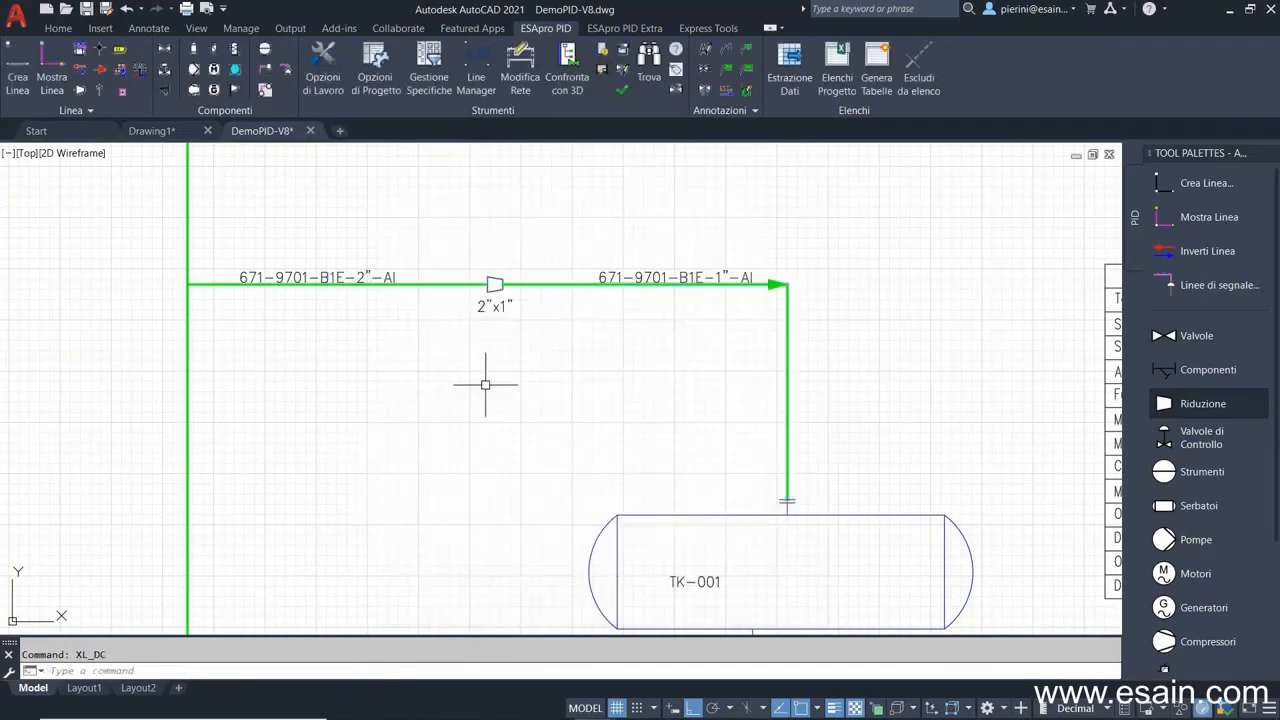
Insert a gate valve (0010 - VALVOLA A SARACINESCA) on the 4" line leaving vessel 40-MAJ67121.
scroll(486, 384, "down", 2)
mouse_move(486, 384)
middle_mouse_down()
mouse_move(541, 332)
mouse_move(540, 360)
middle_mouse_up()
scroll(541, 332, "down", 2)
scroll(566, 340, "down", 1)
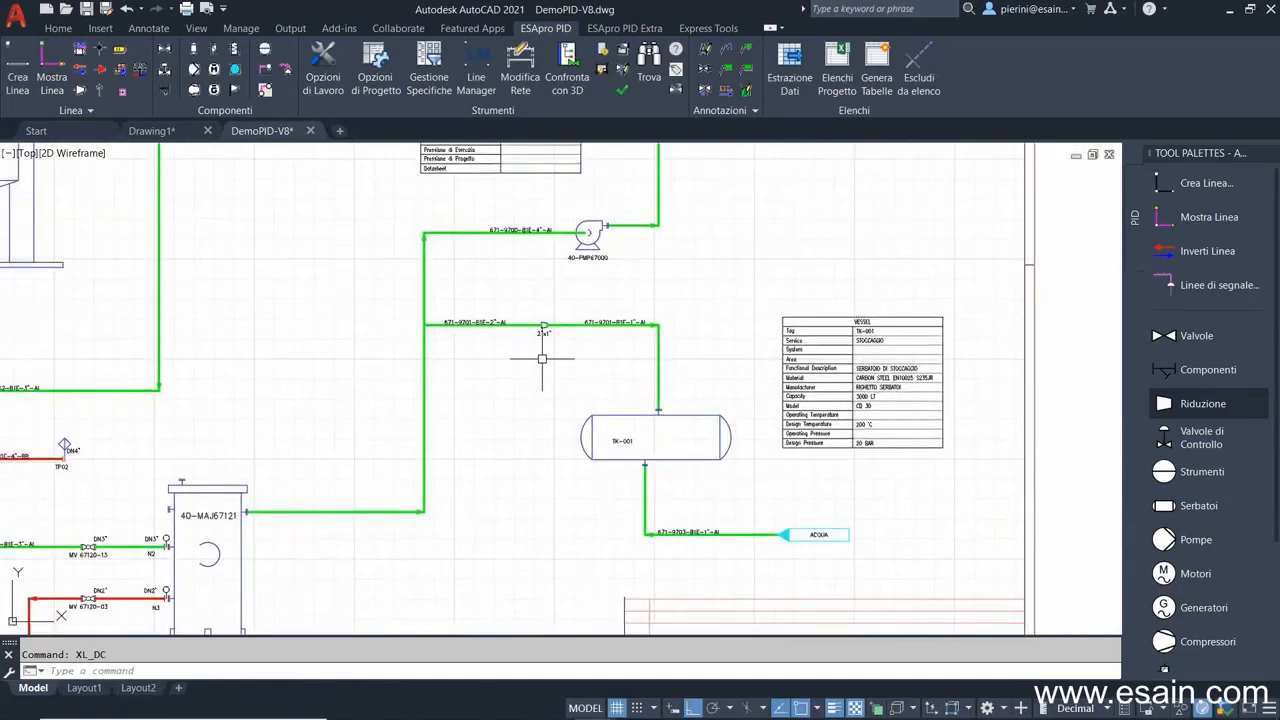
left_click(1190, 336)
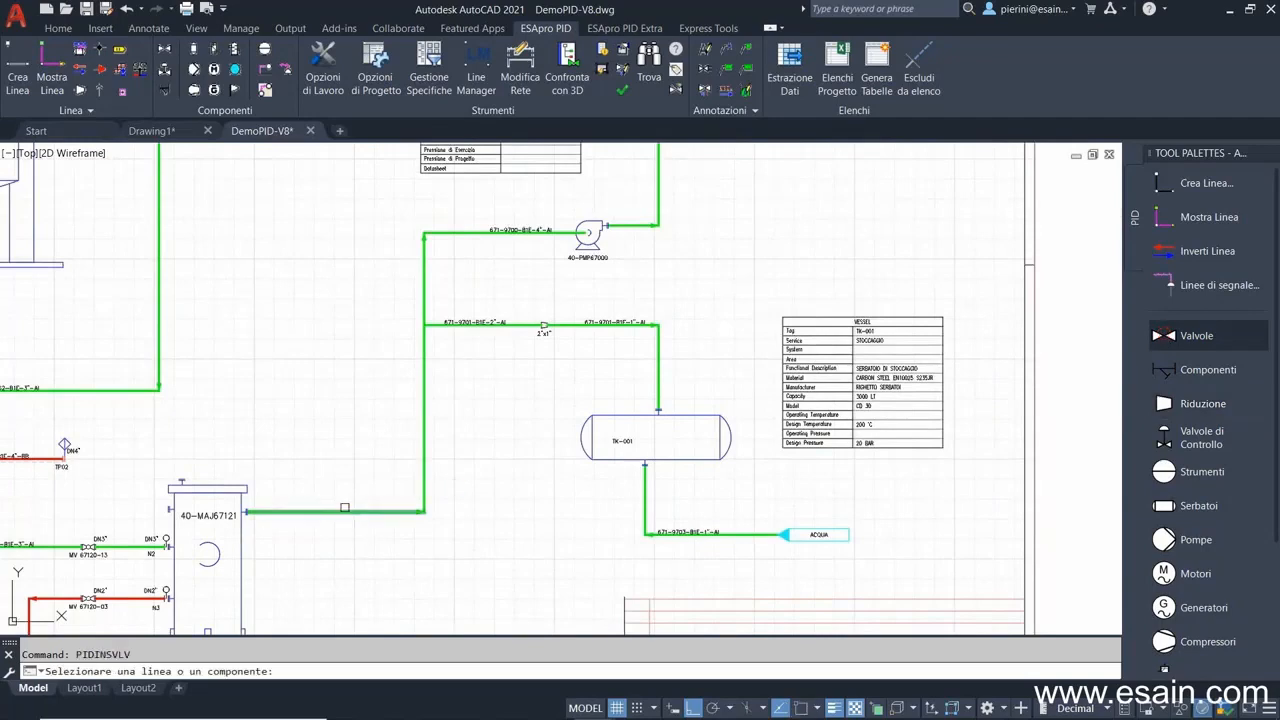
left_click(344, 510)
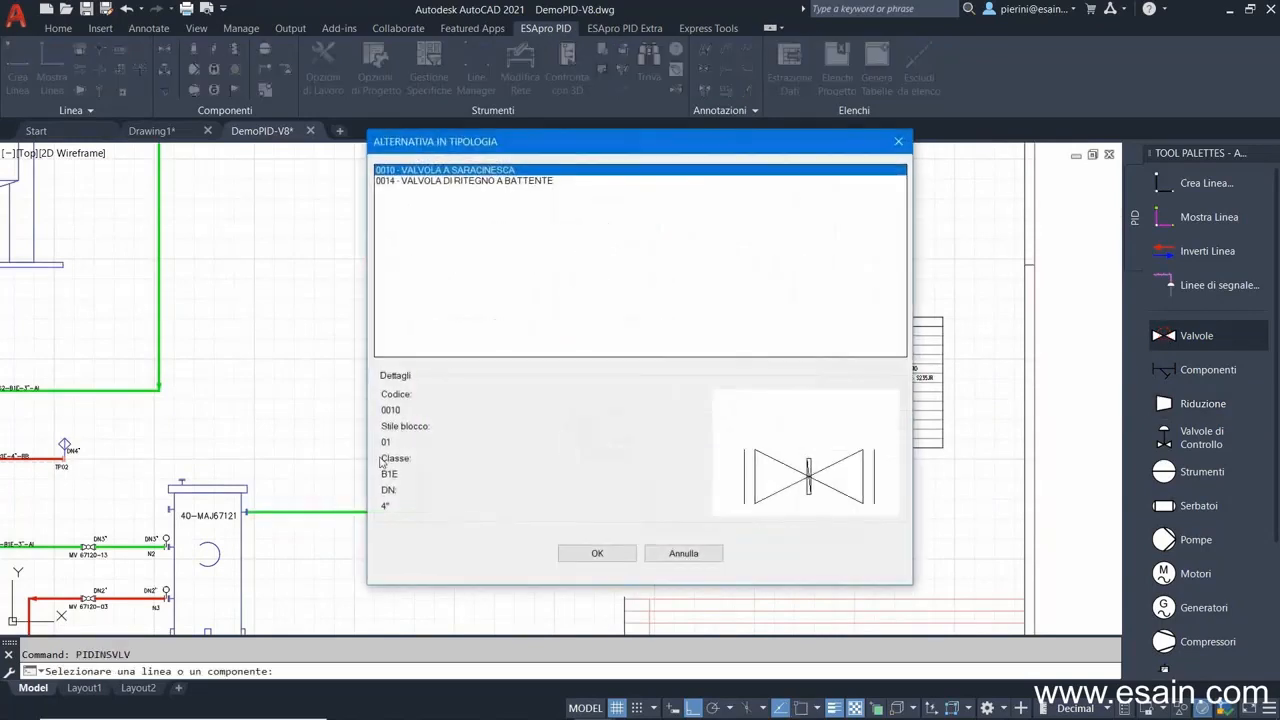
left_click(443, 170)
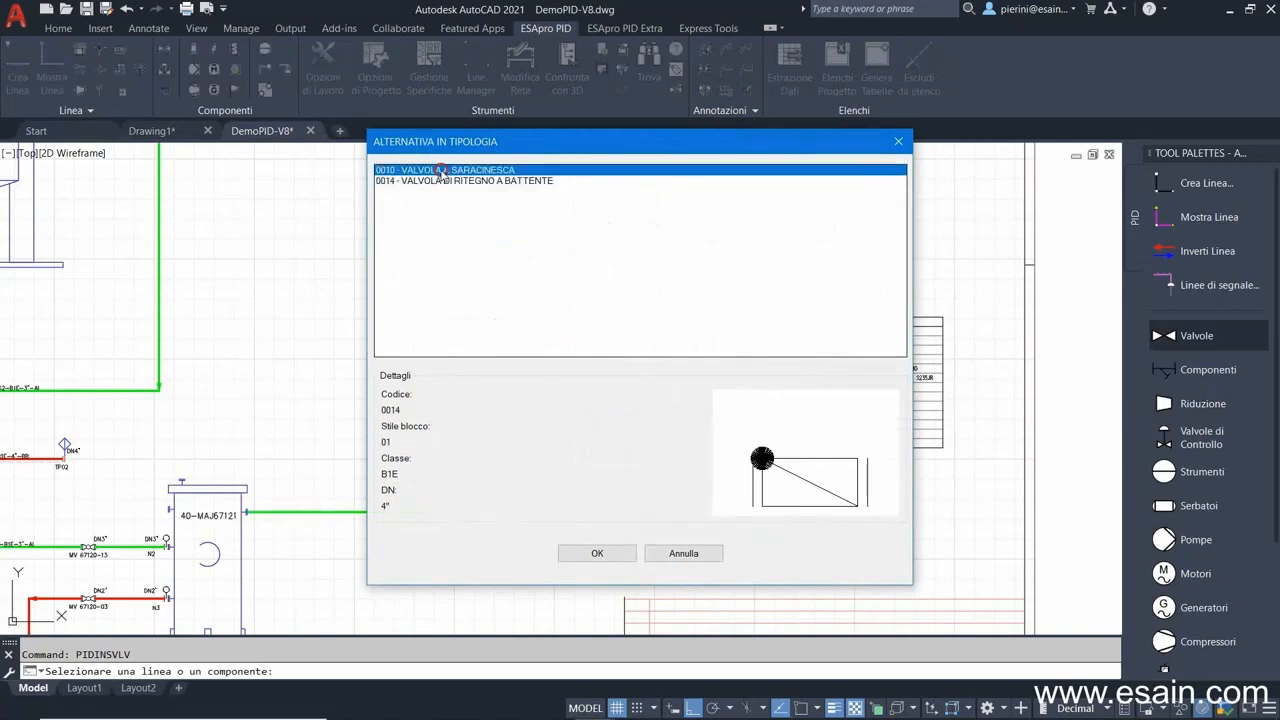
left_click(443, 181)
left_click(443, 170)
left_click(592, 553)
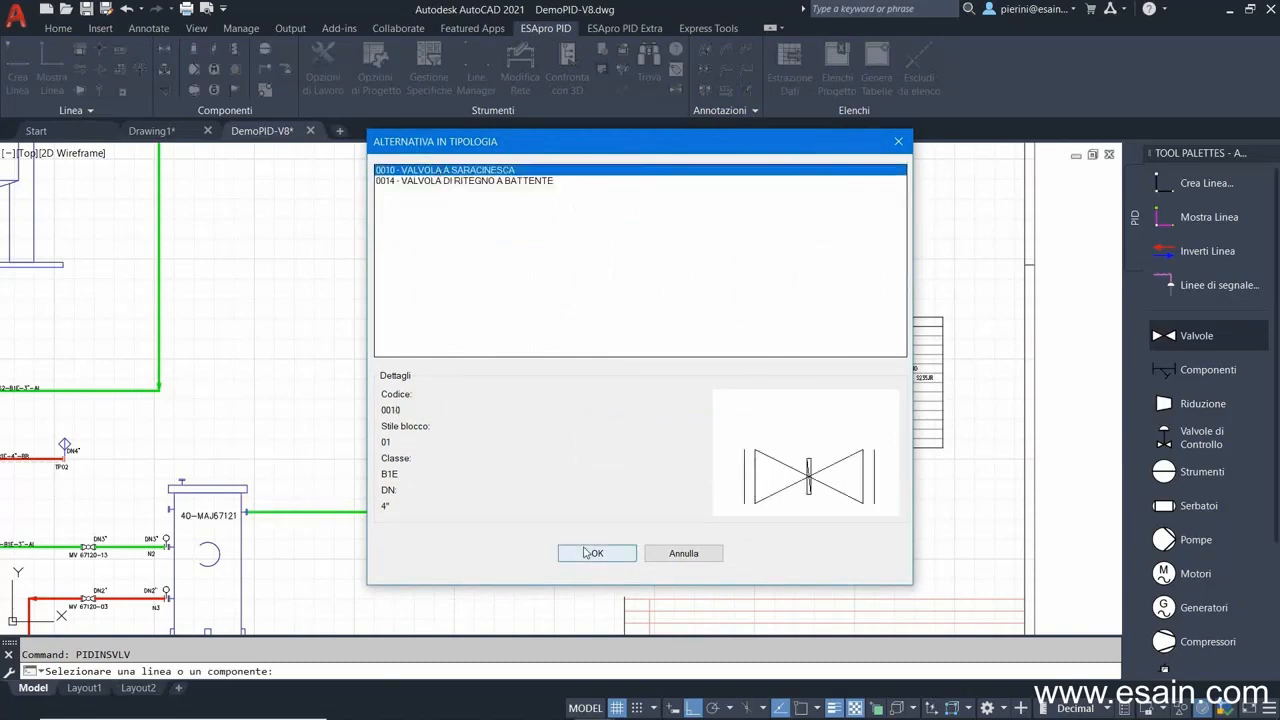
left_click(311, 509)
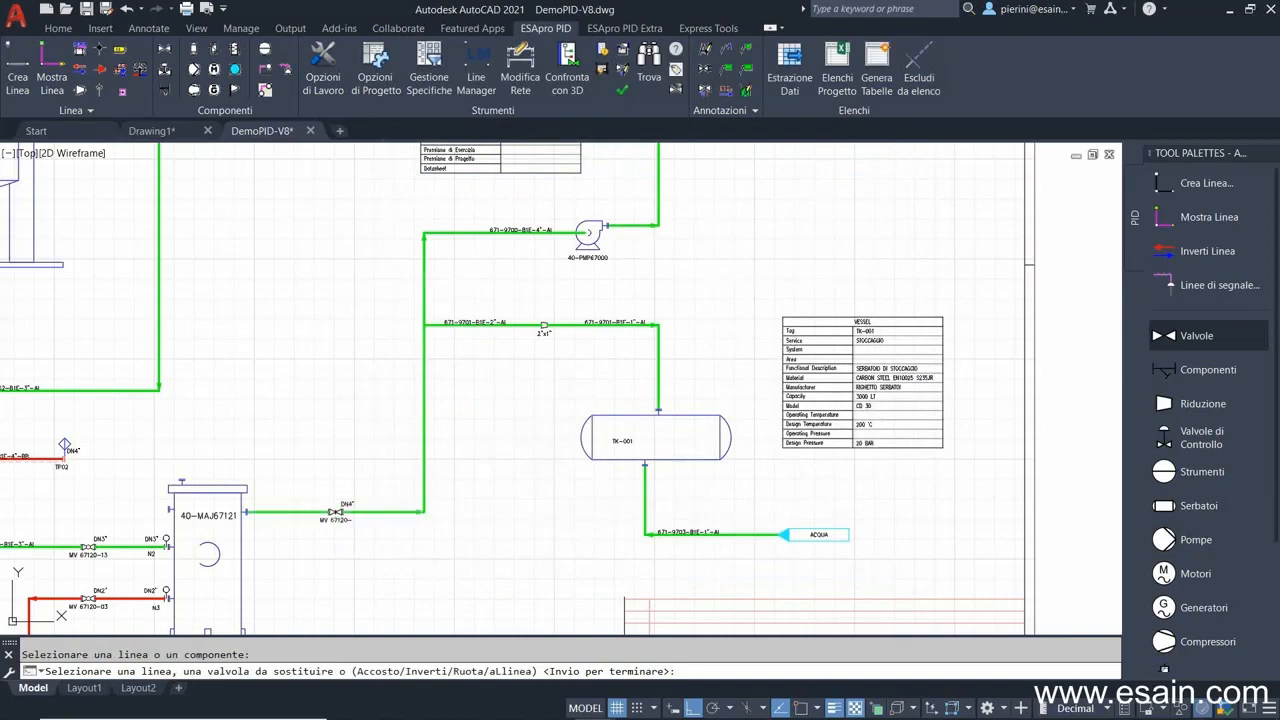
Place gate valves on line 671-9701 just before the reducer and on its vertical drop into TK-001, and end the insertion.
scroll(514, 336, "up", 4)
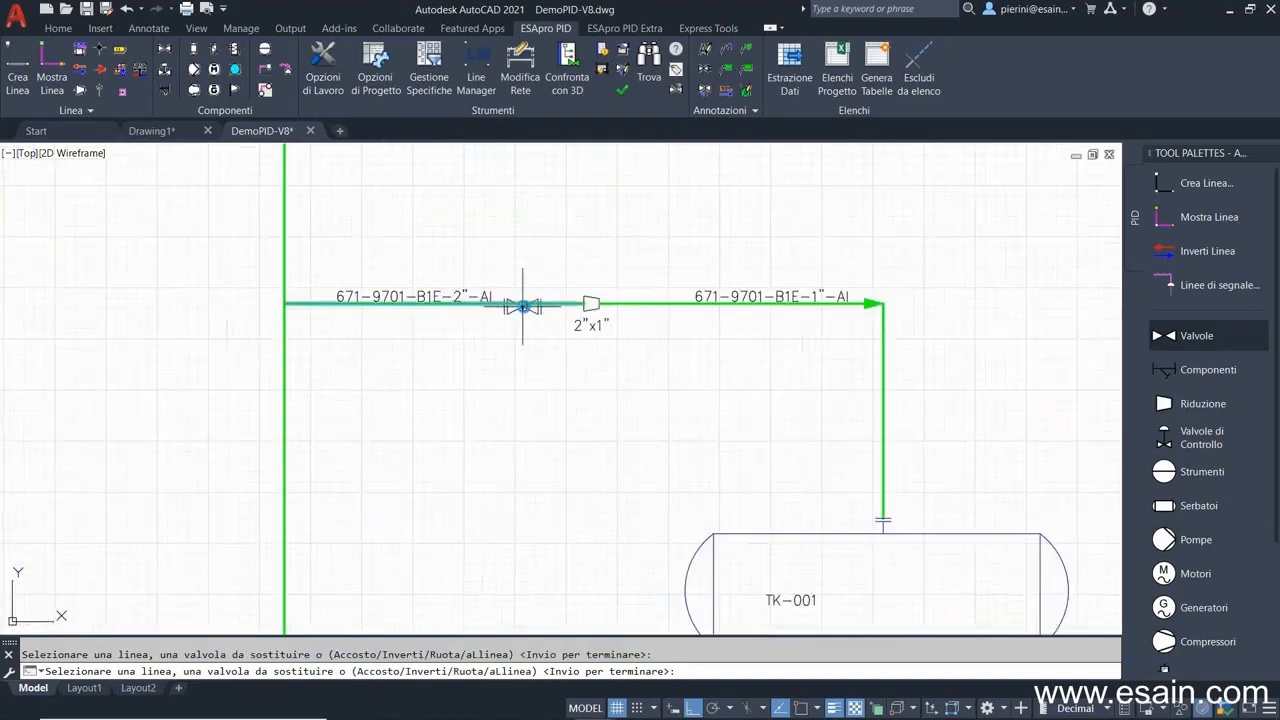
left_click(521, 303)
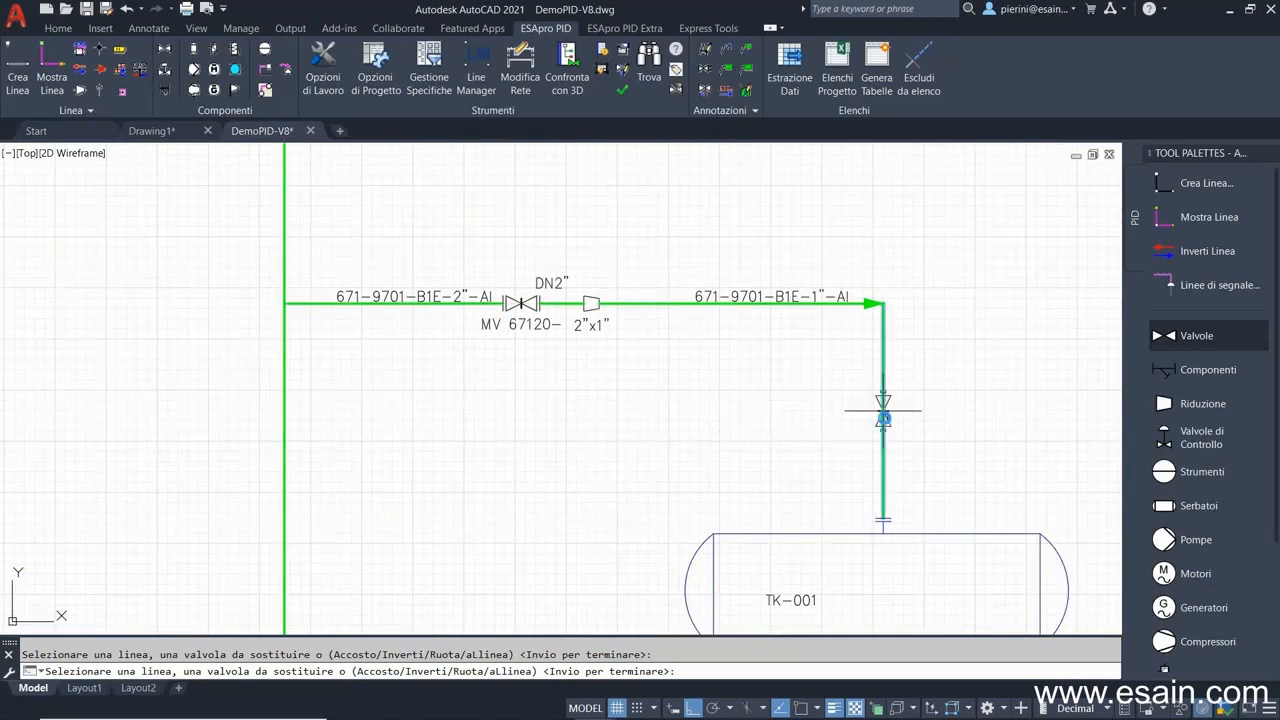
left_click(883, 412)
key("Return")
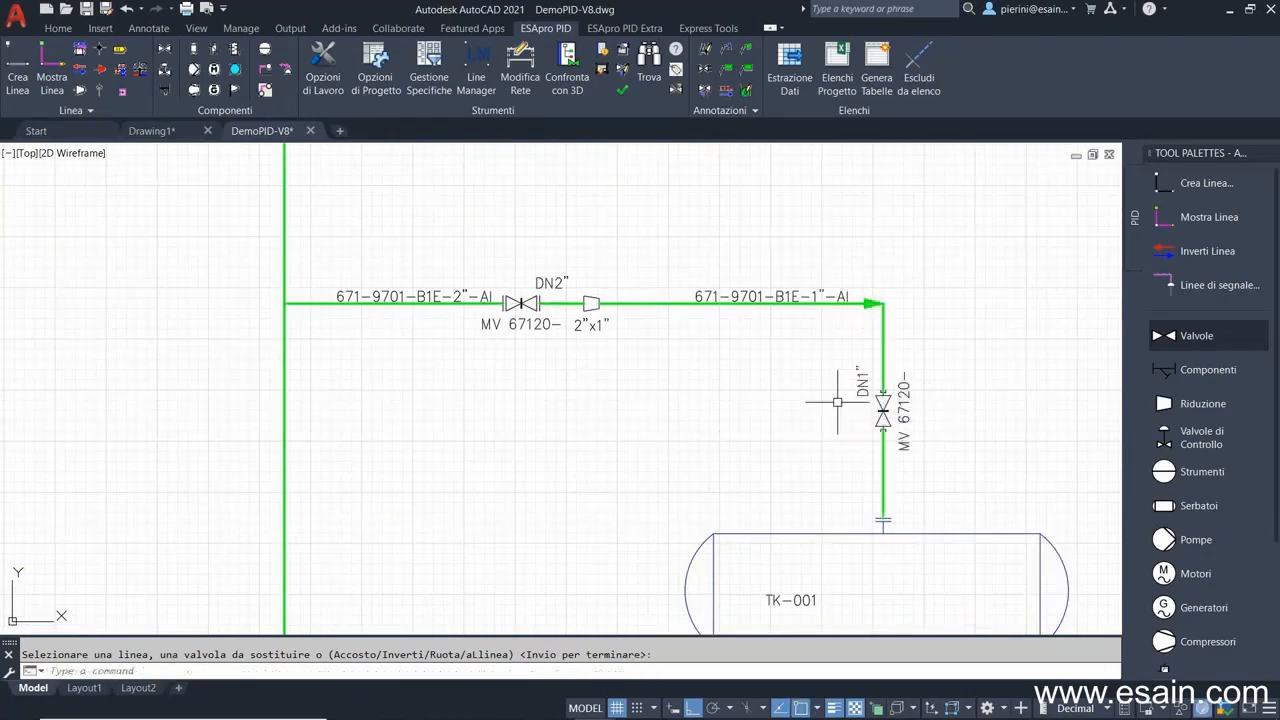
Examine the component data of the 2" and 1" gate valves on line 671-9701.
scroll(622, 346, "up", 2)
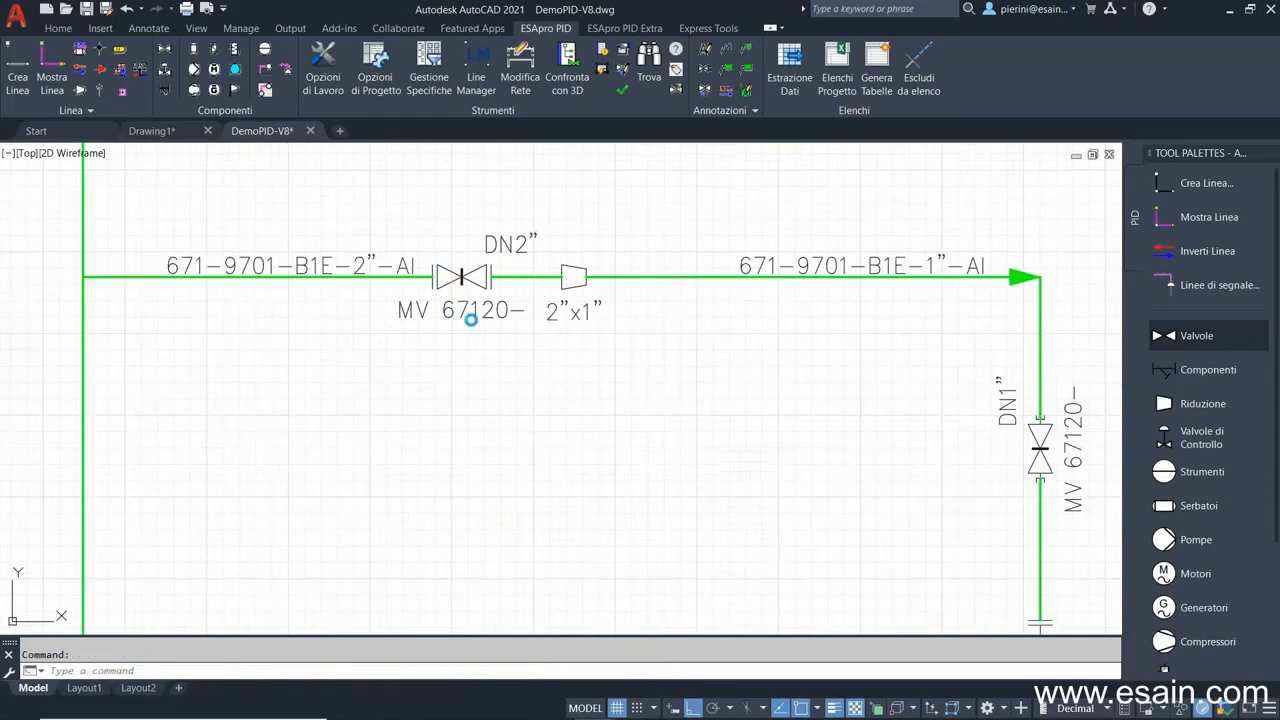
double_click(470, 317)
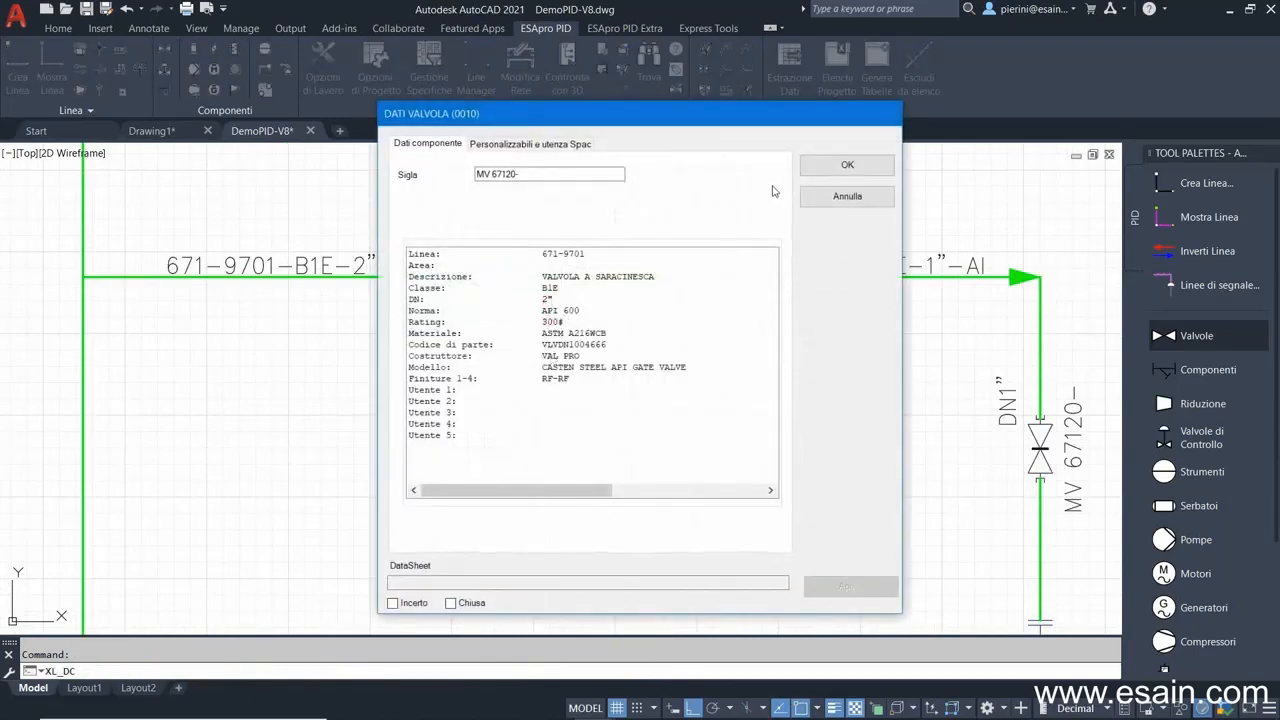
left_click(847, 164)
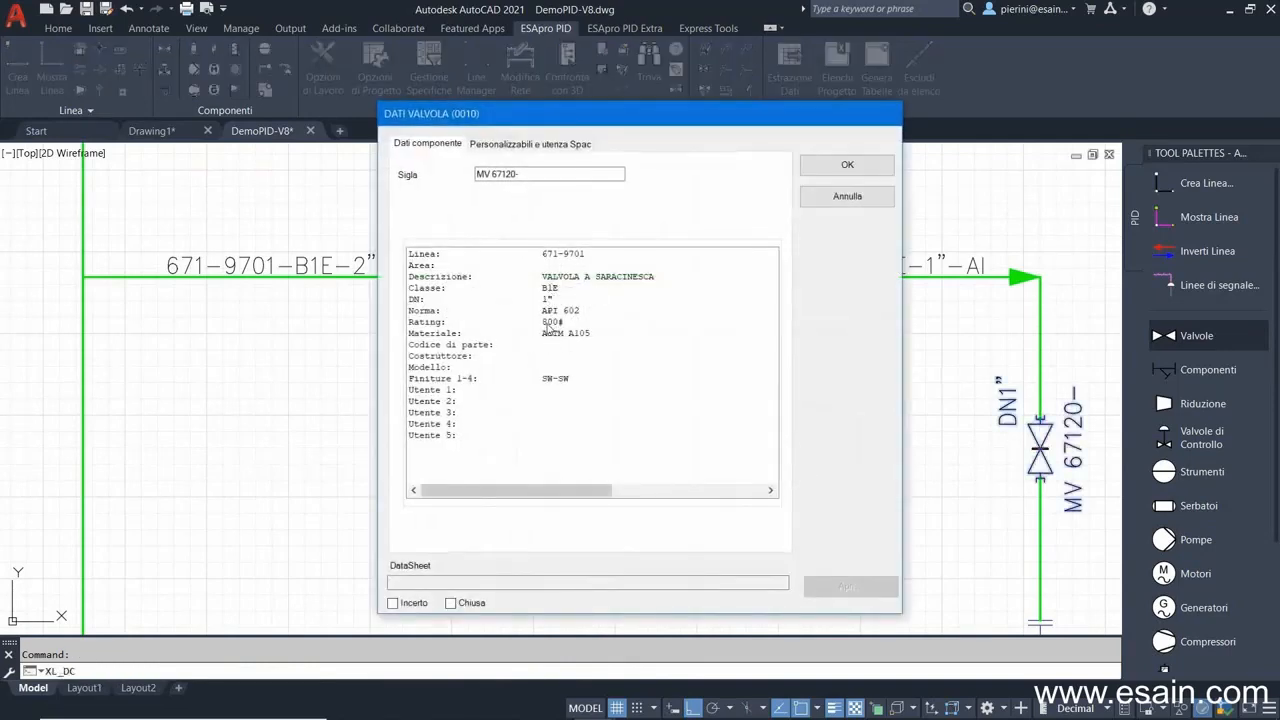
left_click(831, 164)
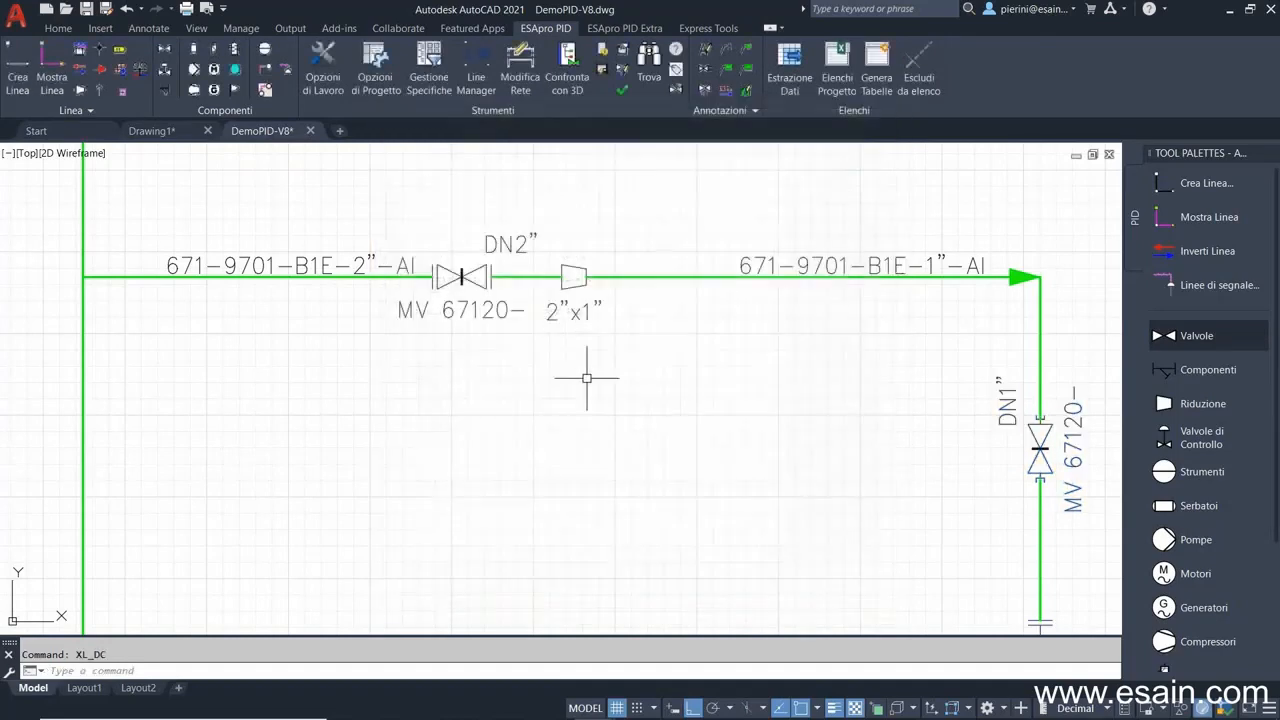
Insert a ball valve (0009 - VALVOLA A SFERA) on line 671-9703 near the ACQUA connector and end the insertion.
scroll(586, 366, "down", 4)
scroll(501, 362, "up", 2)
scroll(515, 370, "down", 4)
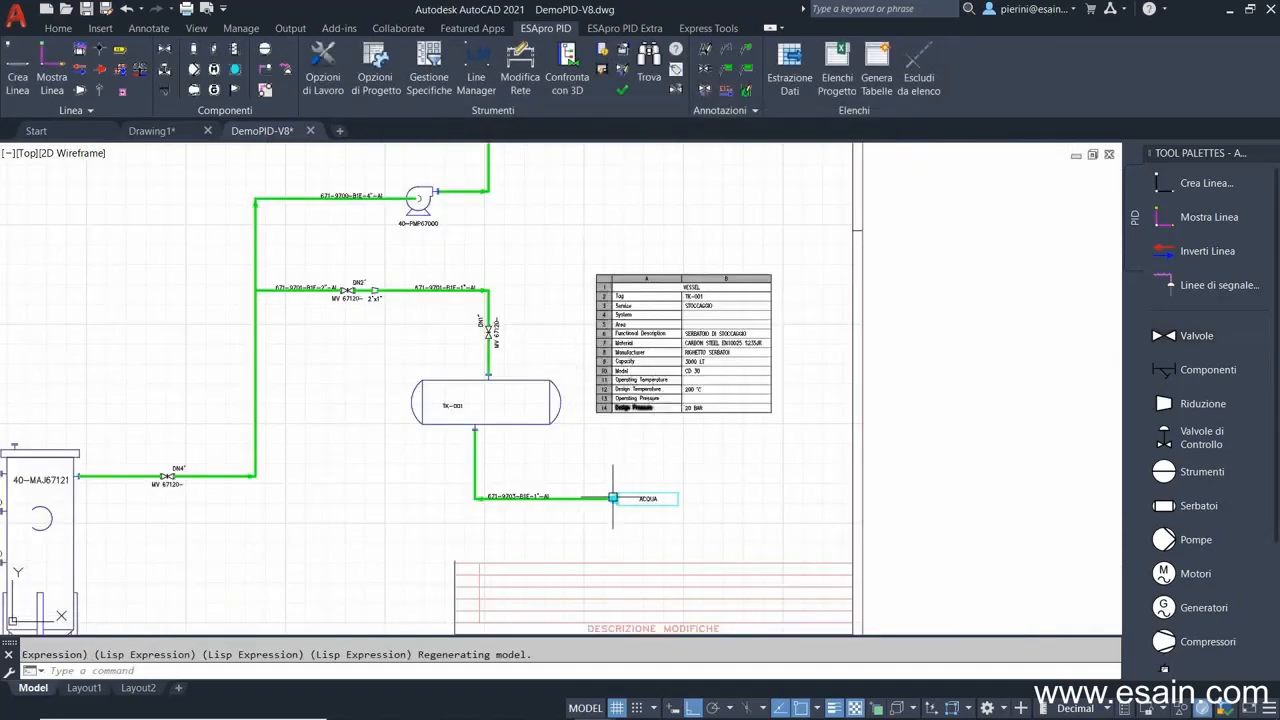
scroll(600, 485, "up", 5)
middle_click_drag(586, 480, 640, 481)
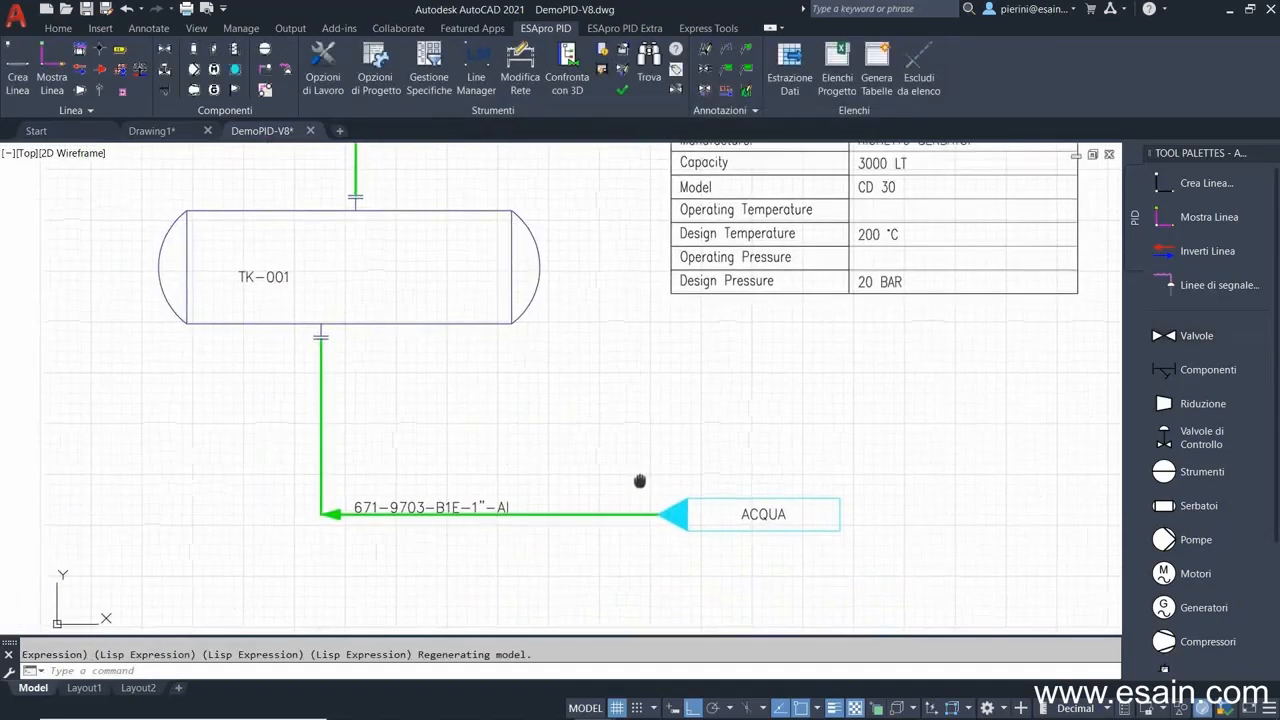
left_click(1170, 340)
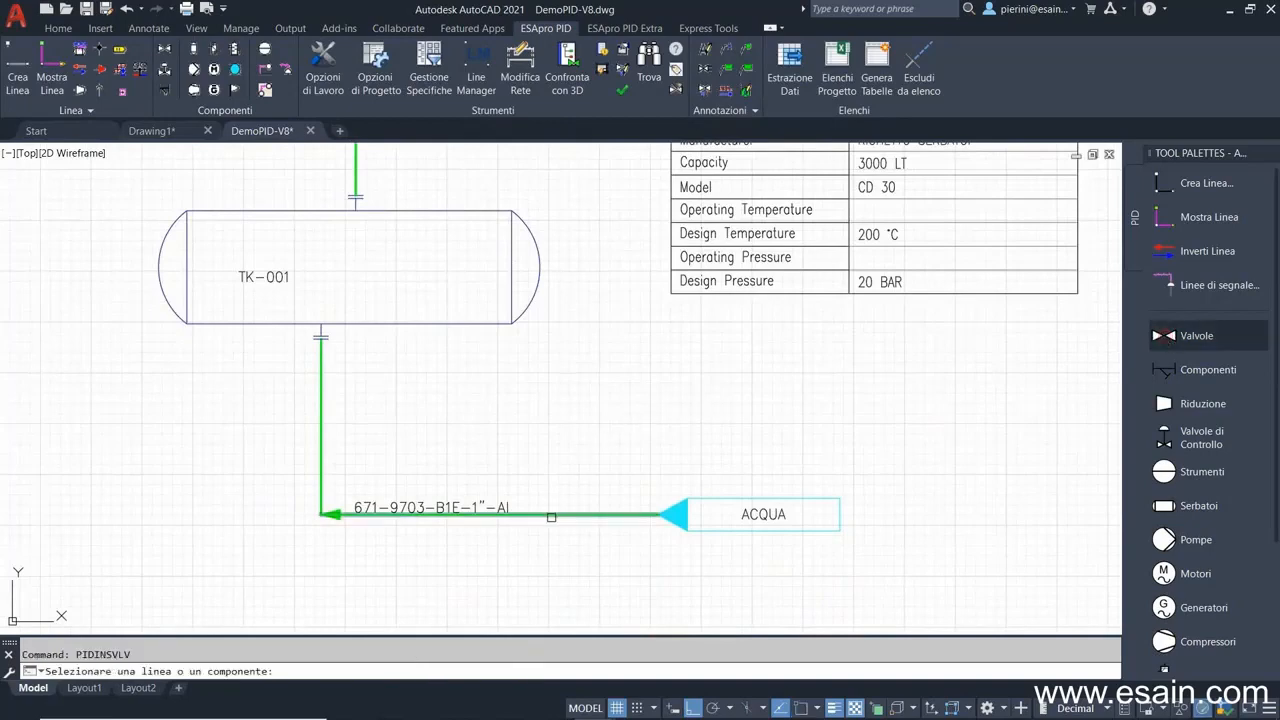
left_click(552, 514)
left_click(492, 180)
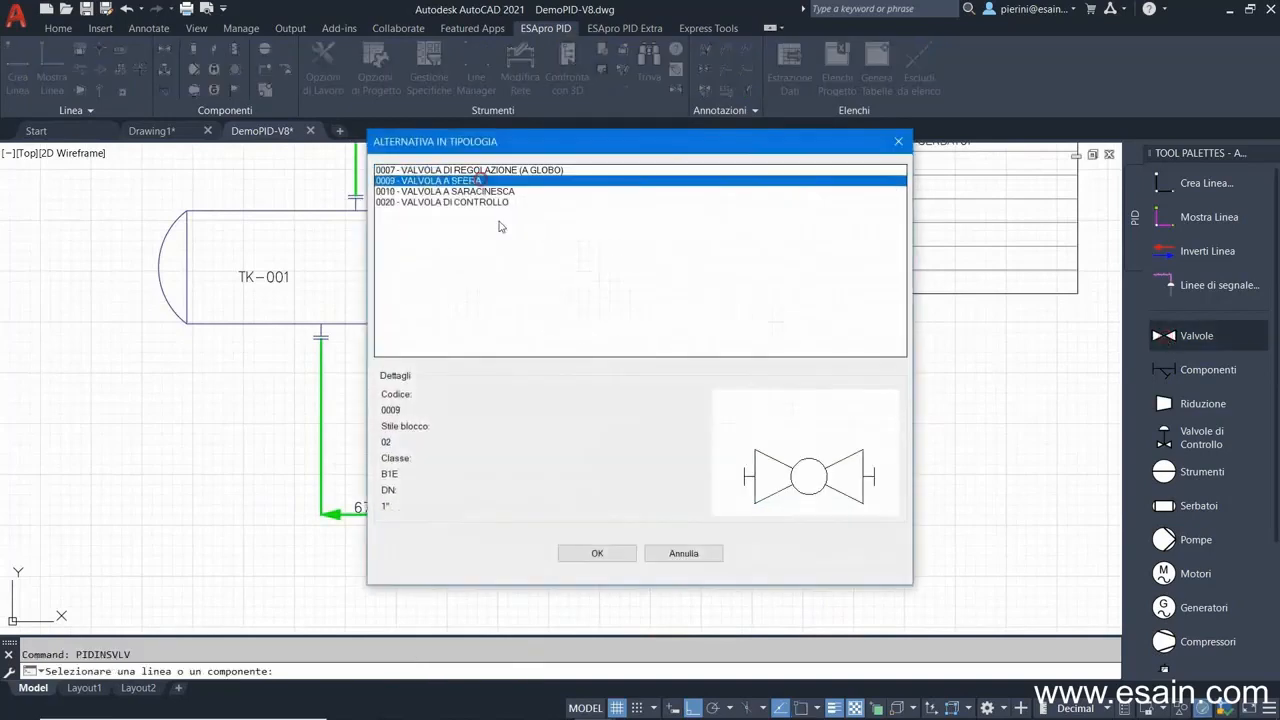
left_click(614, 559)
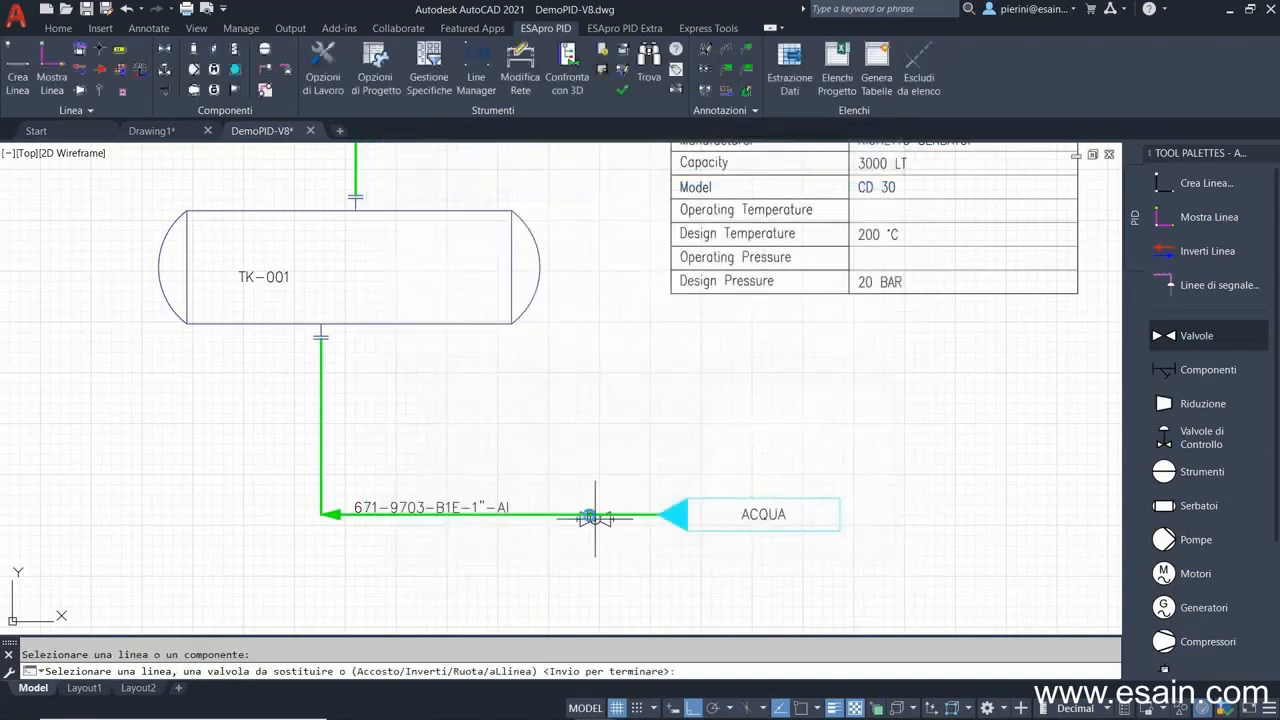
left_click(589, 514)
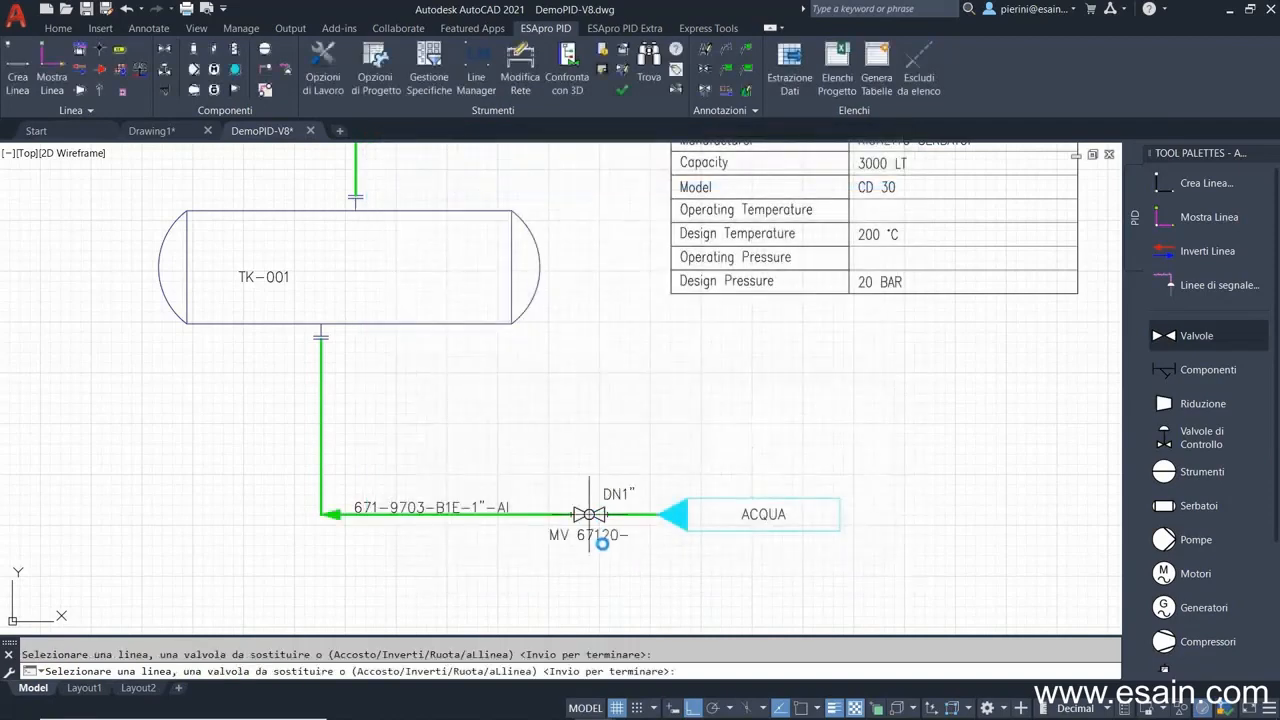
key("Return")
Insert an inverted reducer on line 671-9703 between the line label and the ball valve.
scroll(600, 555, "up", 4)
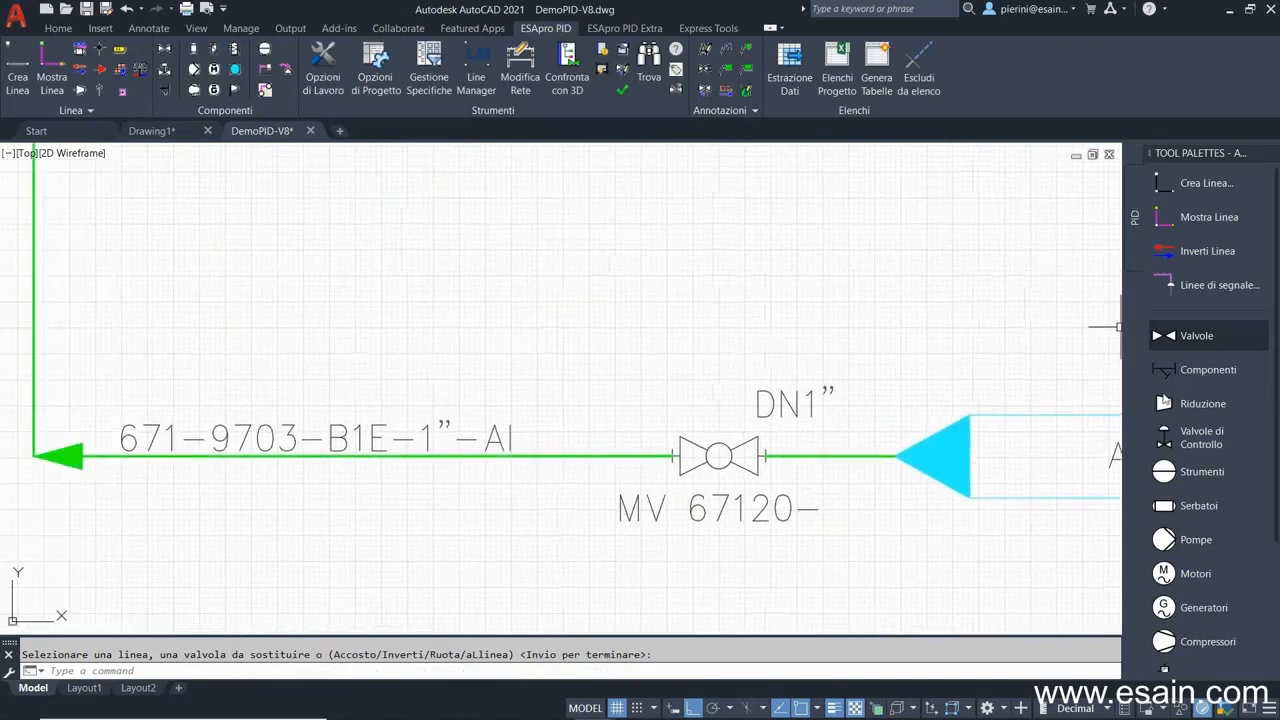
left_click(1163, 401)
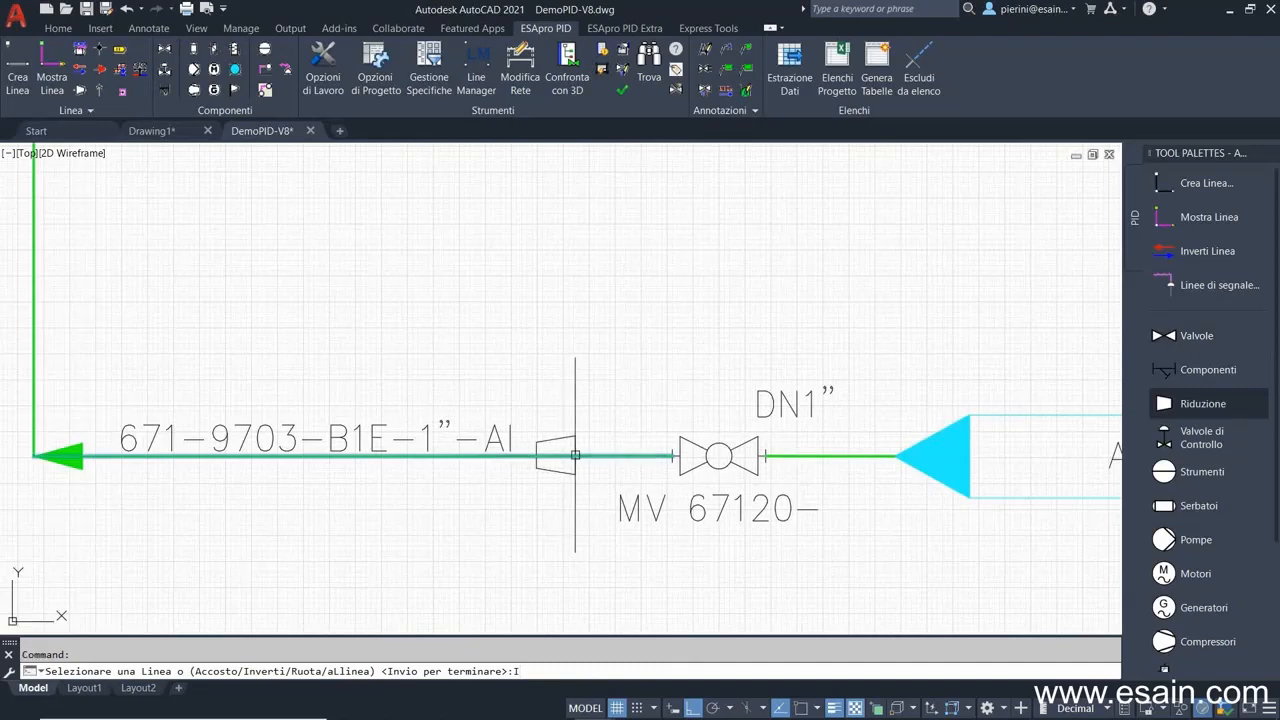
left_click(537, 455)
key("Return")
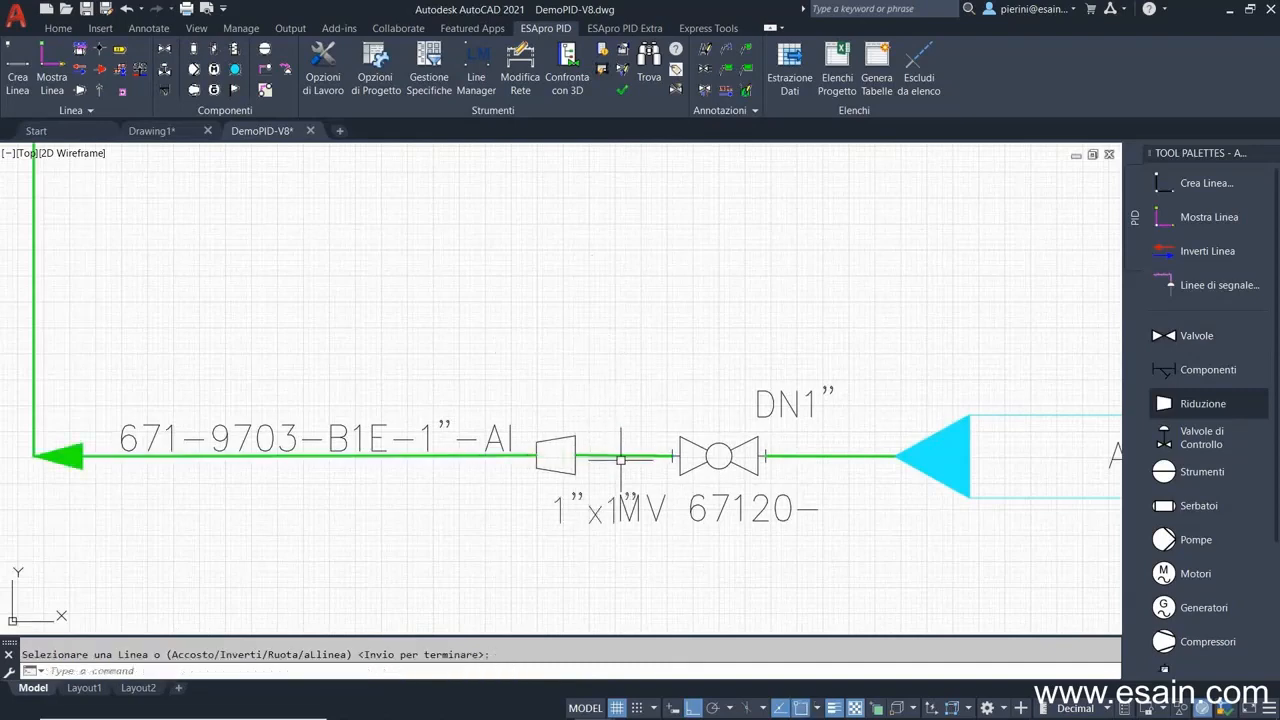
Move the ACQUA connector farther from TK-001 and shift the ball valve along line 671-9703 away from the reducer.
scroll(562, 380, "down", 4)
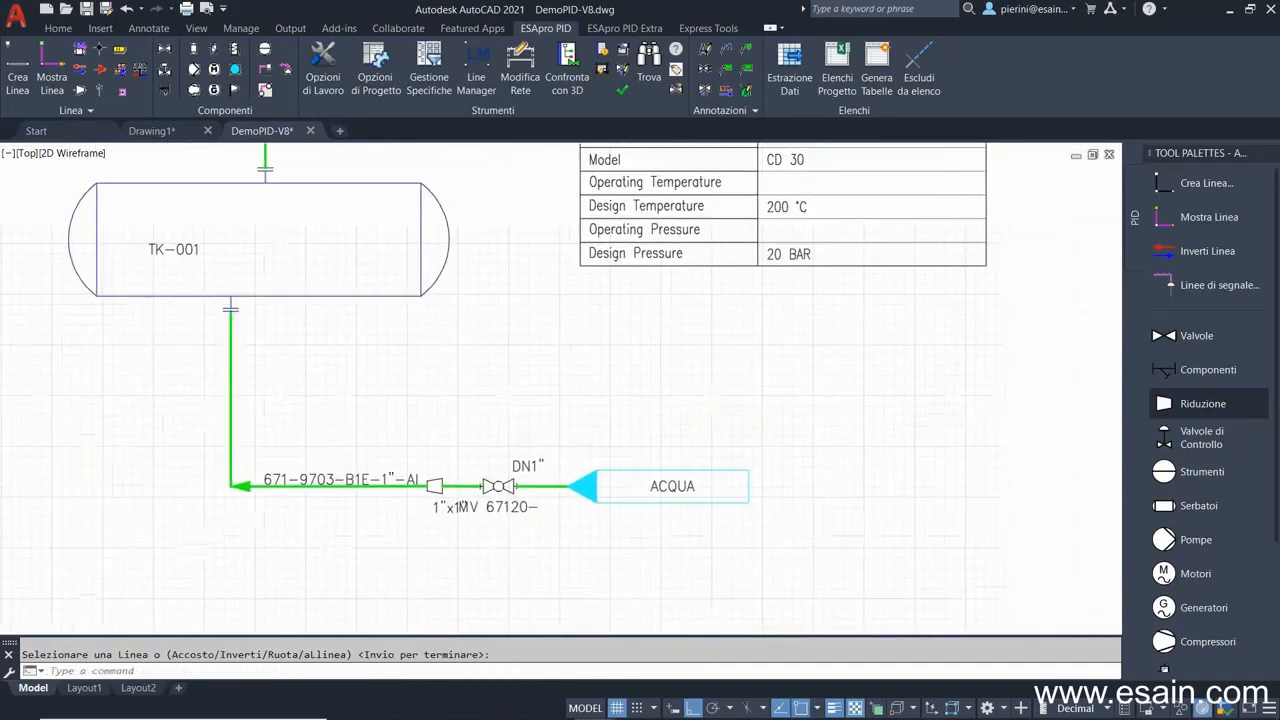
left_click(521, 70)
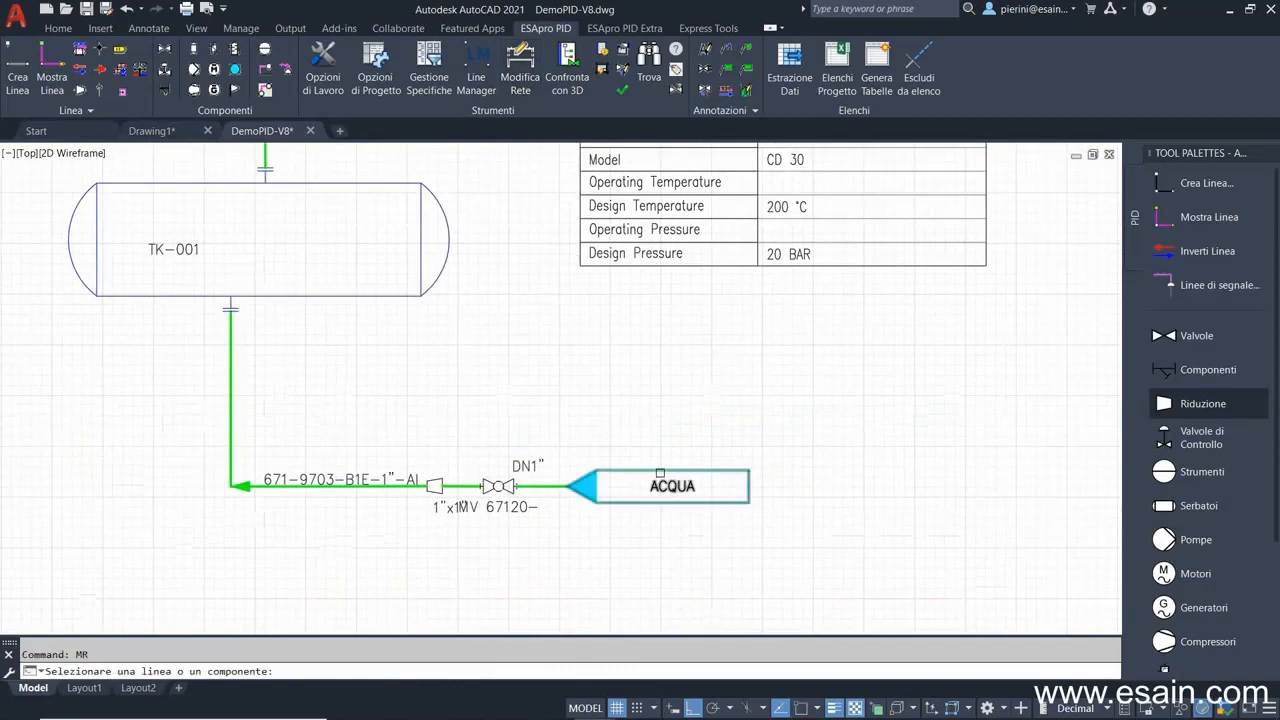
left_click(660, 472)
left_click(720, 486)
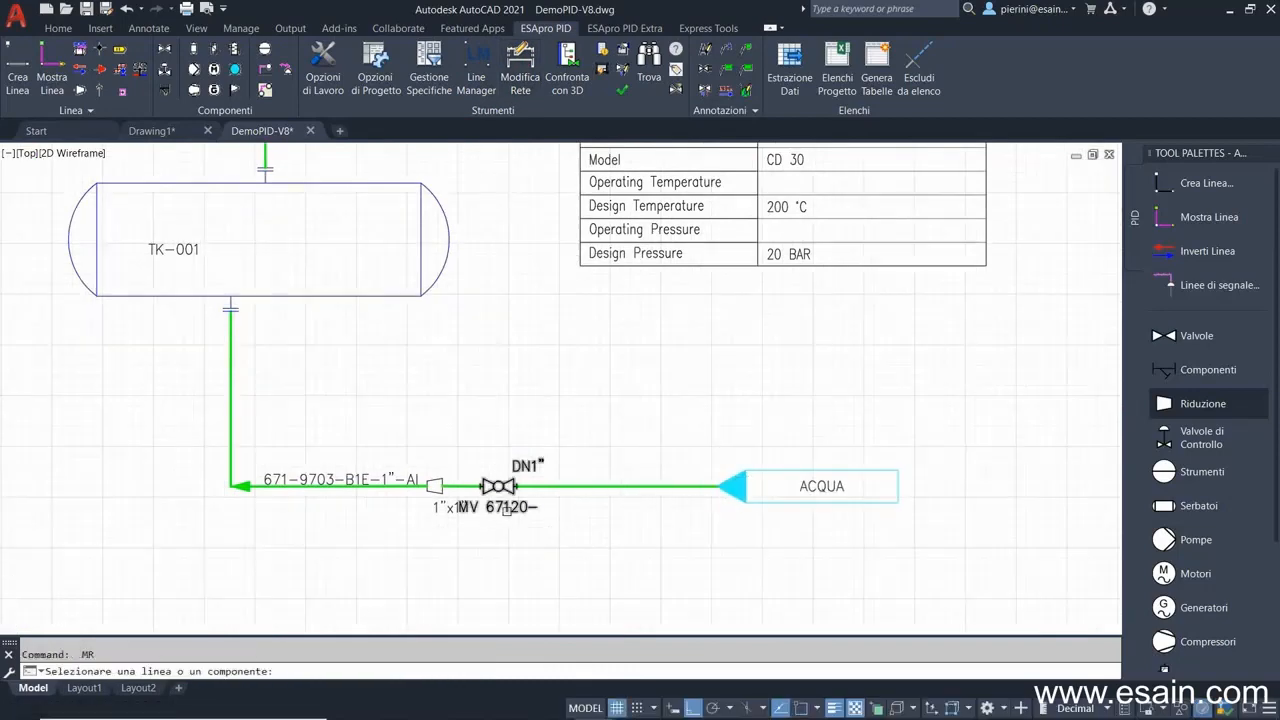
left_click(507, 509)
left_click(557, 486)
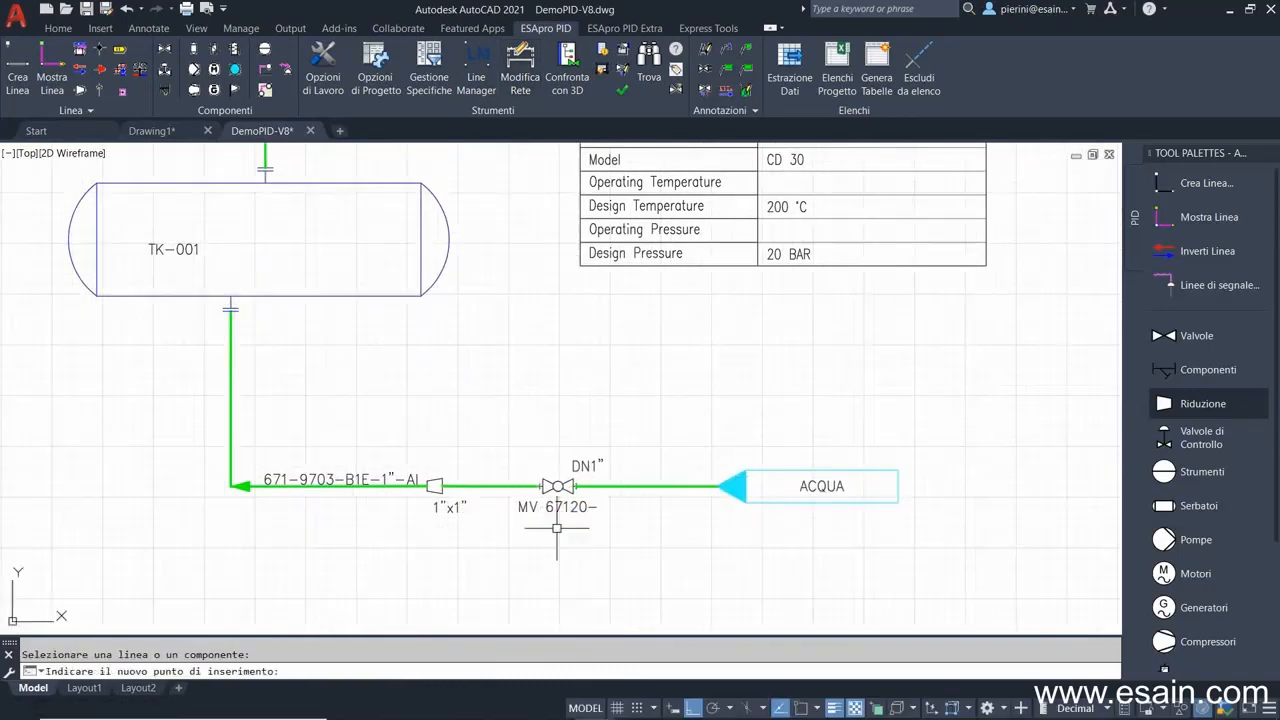
Set the nominal diameter of the 671-9703 section between reducer and ACQUA connector to 50 - 2" and check the ball valve's data.
left_click(491, 485)
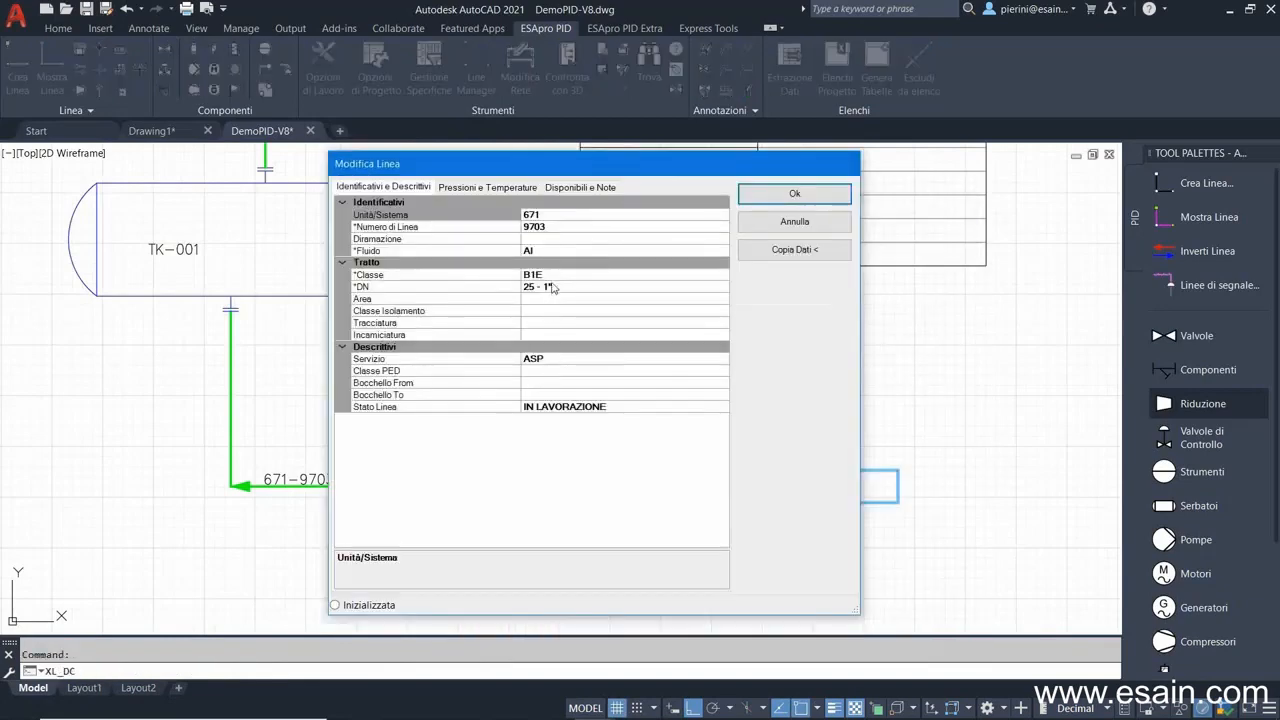
left_click(551, 287)
left_click(720, 287)
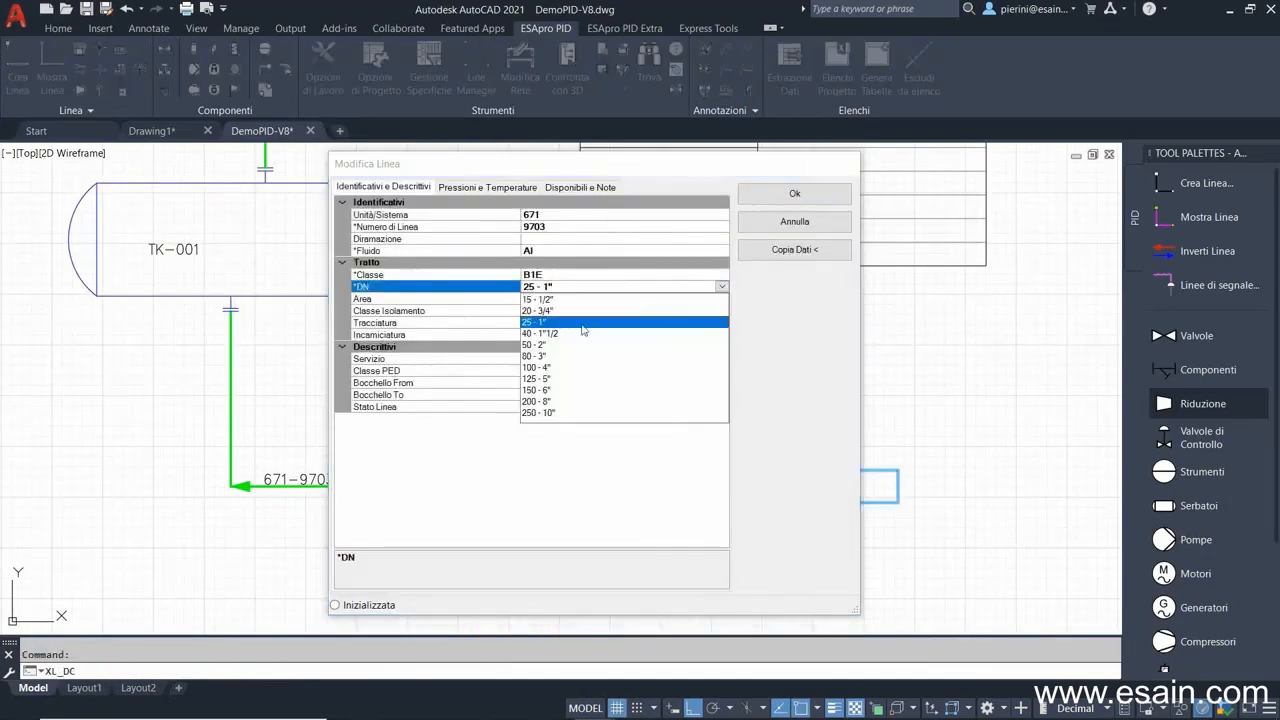
left_click(543, 346)
left_click(792, 193)
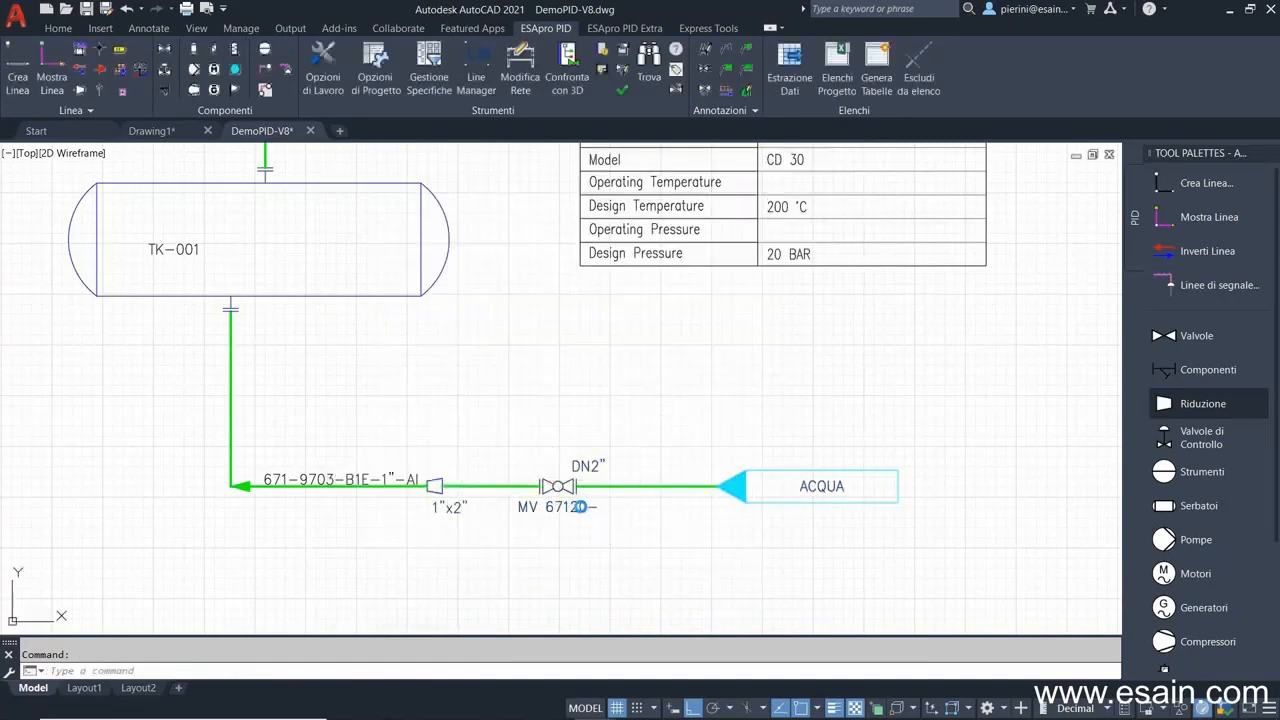
left_click(834, 166)
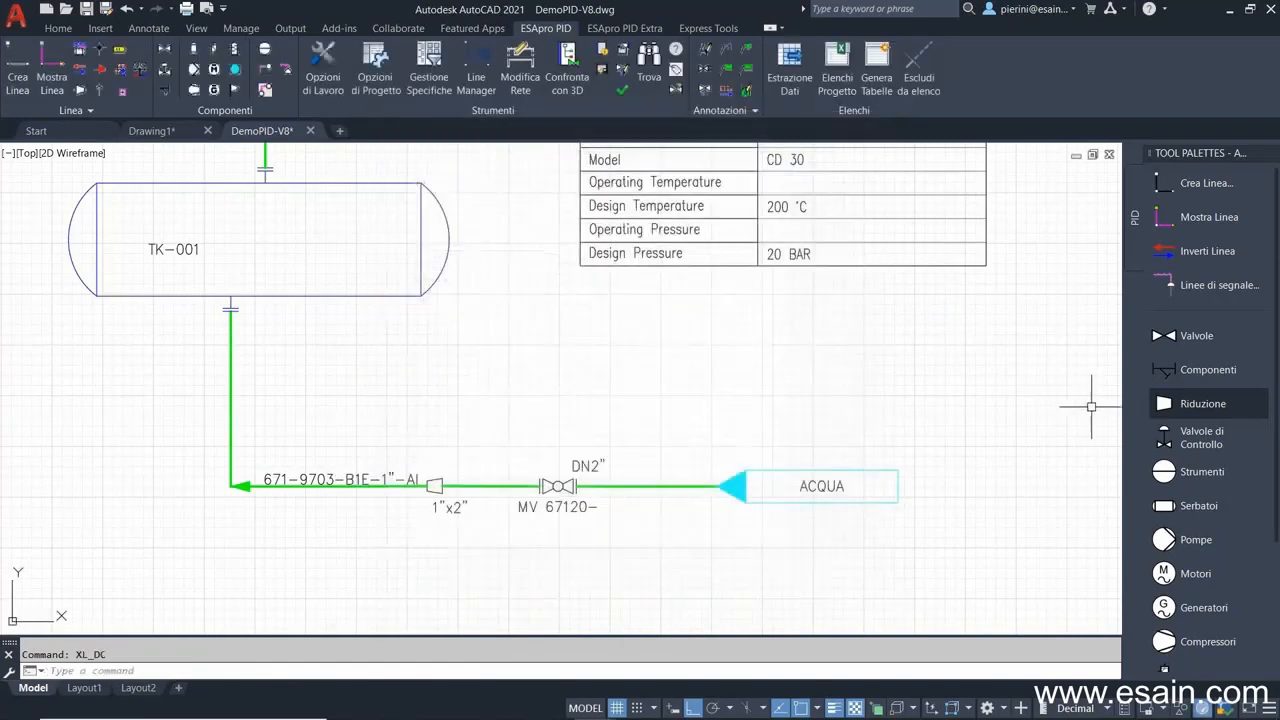
Set the nominal diameter of the 671-9703 section on the ACQUA side of the reducer to 100 - 4".
double_click(632, 486)
left_click(574, 287)
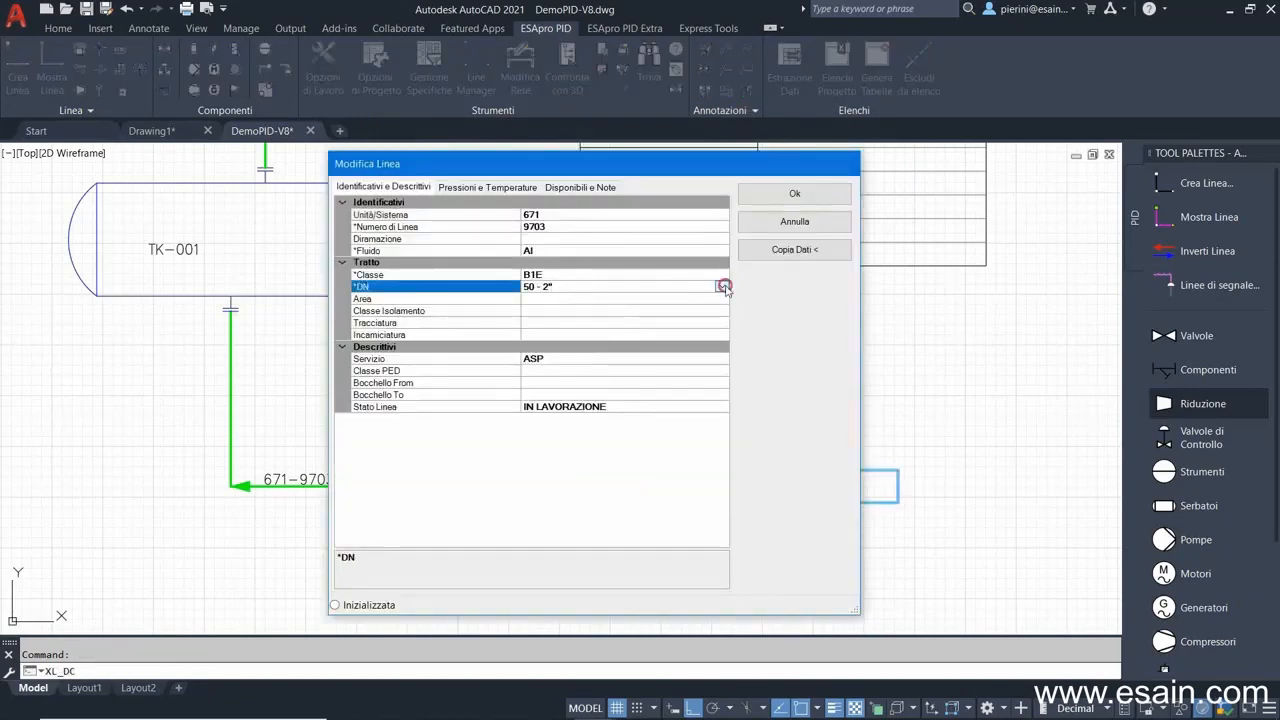
left_click(722, 287)
left_click(558, 368)
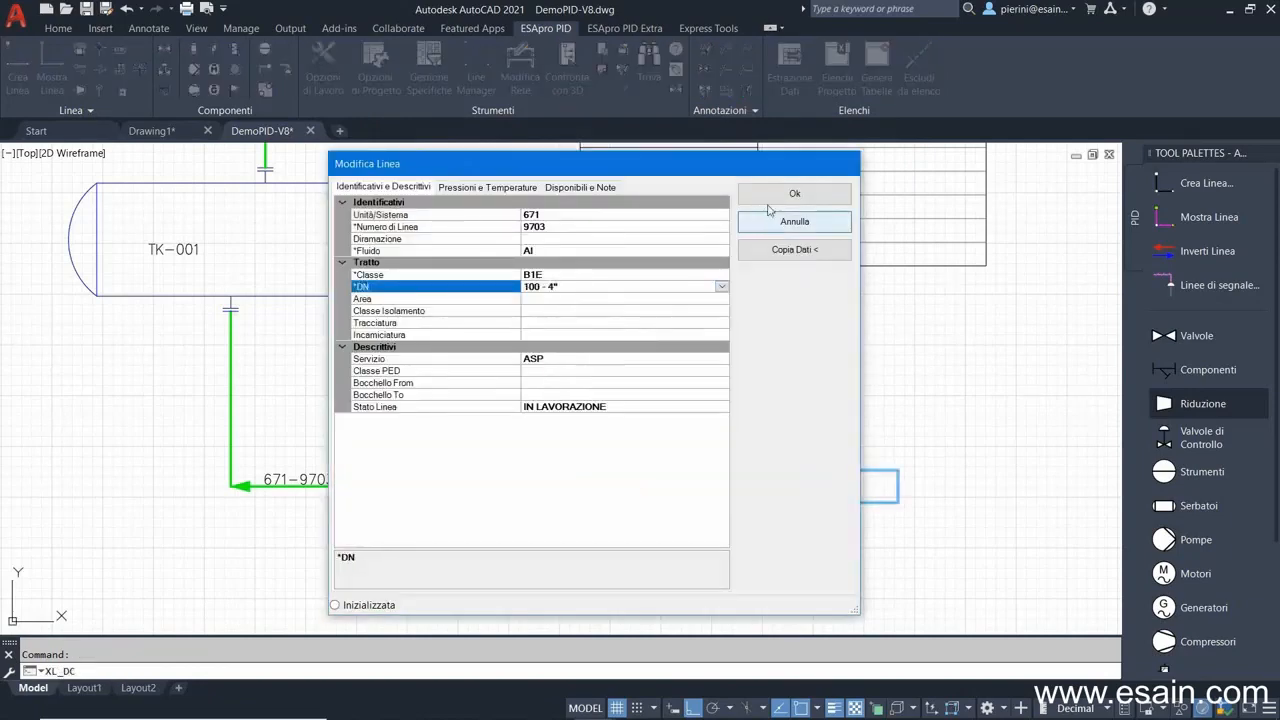
left_click(794, 193)
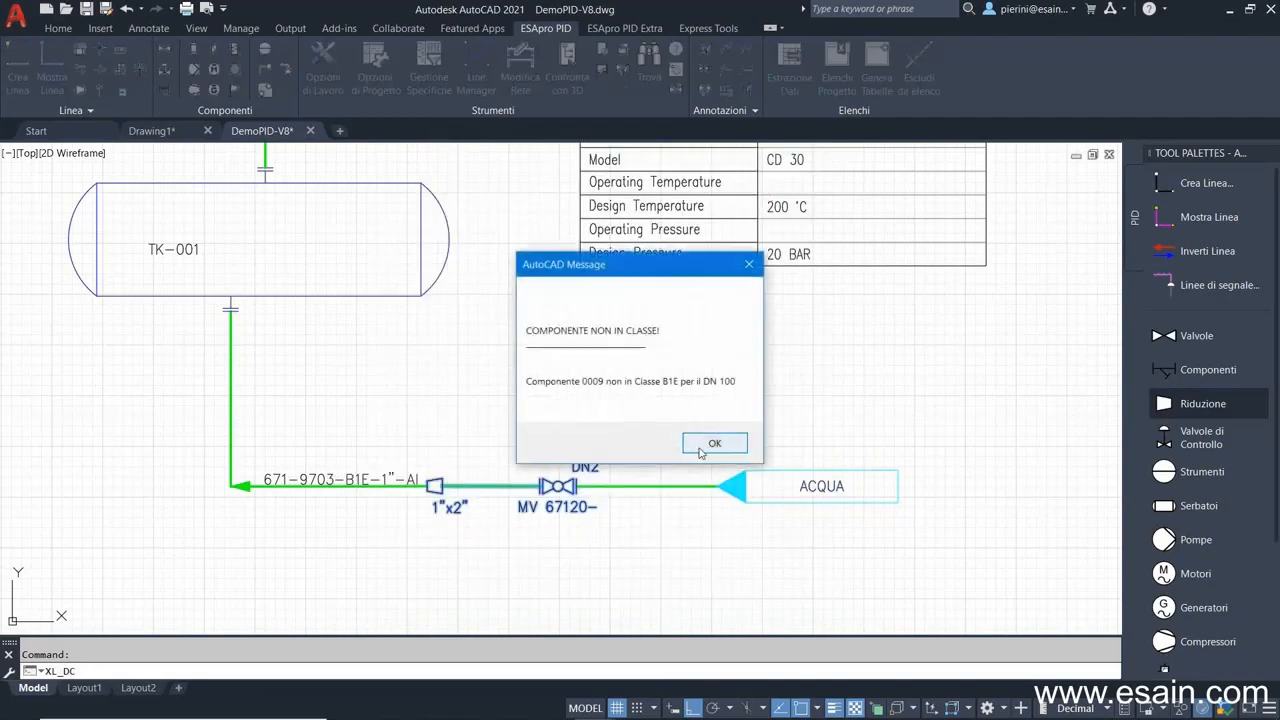
left_click(698, 448)
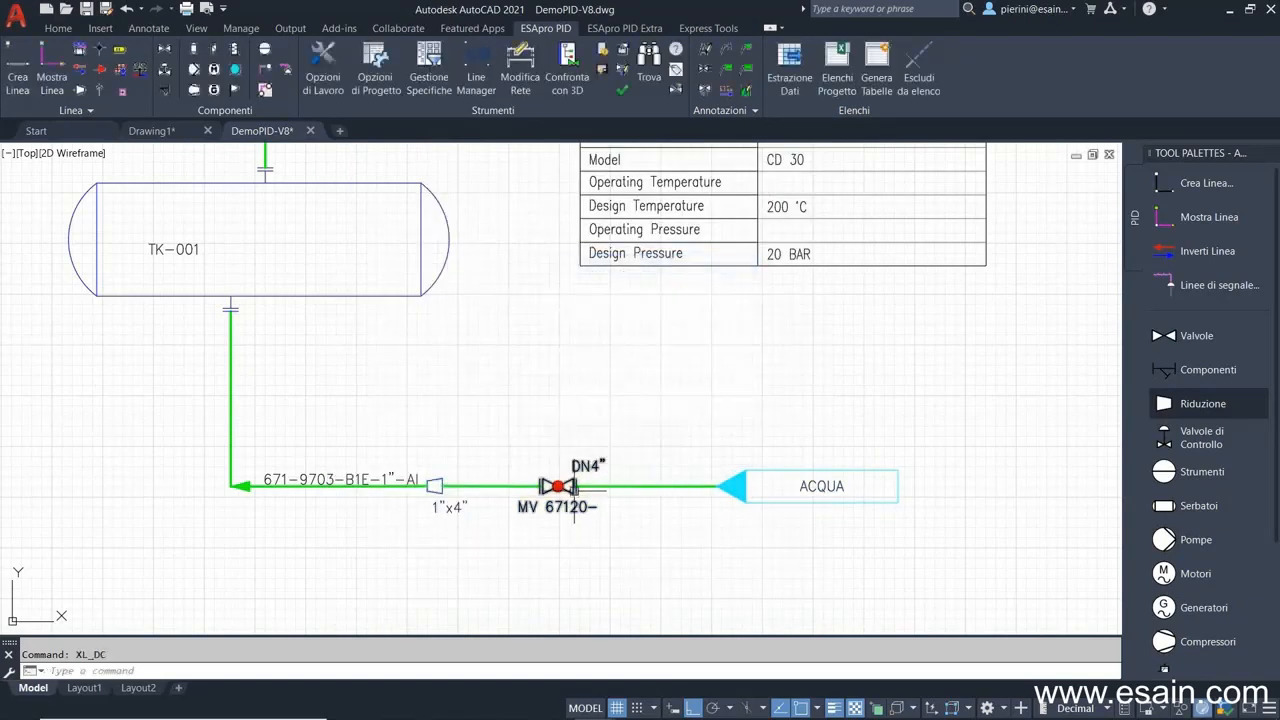
Replace the ball valve on line 671-9703 with a gate valve (0010 - VALVOLA A SARACINESCA) between the reducer and the ACQUA connector.
left_click(570, 492)
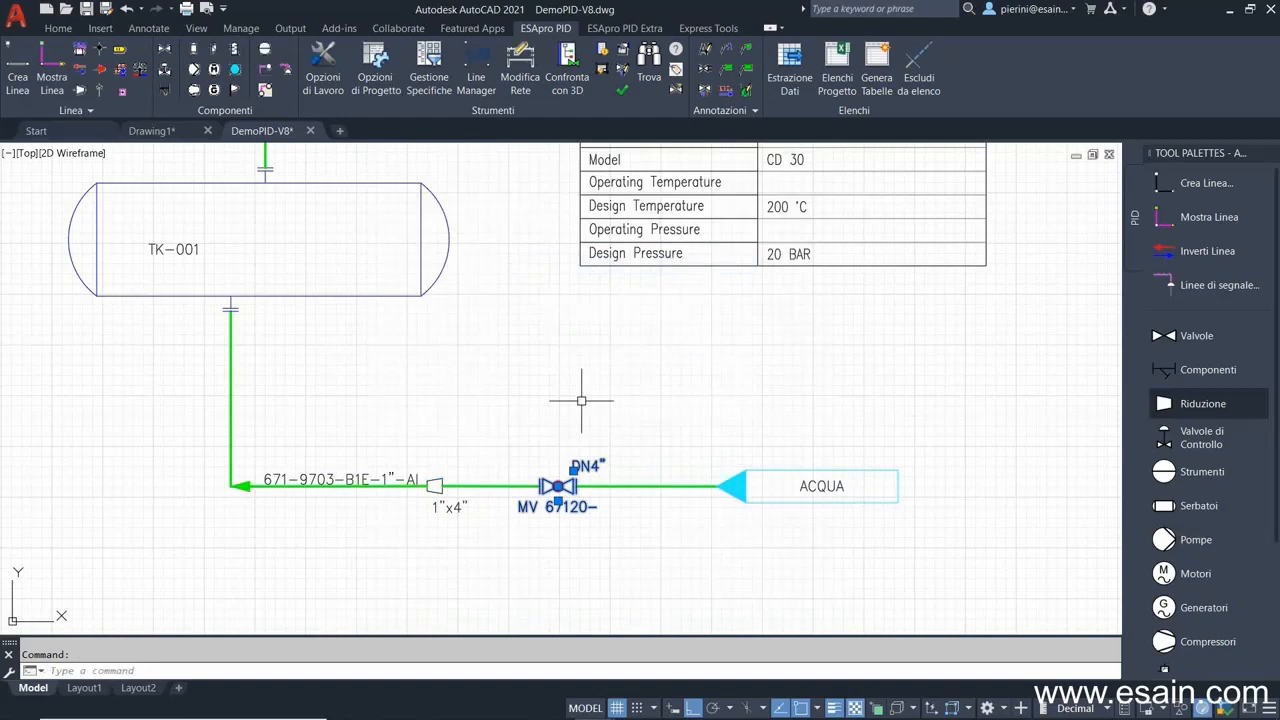
key("Delete")
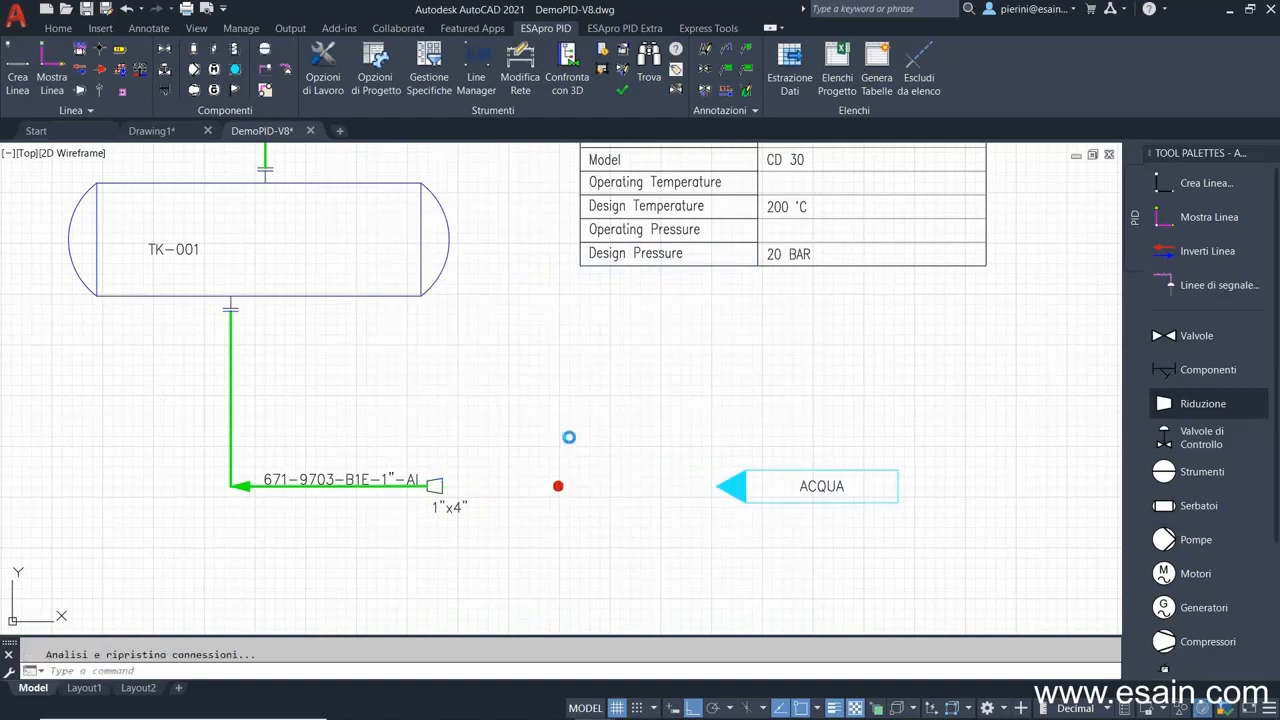
left_click(1165, 336)
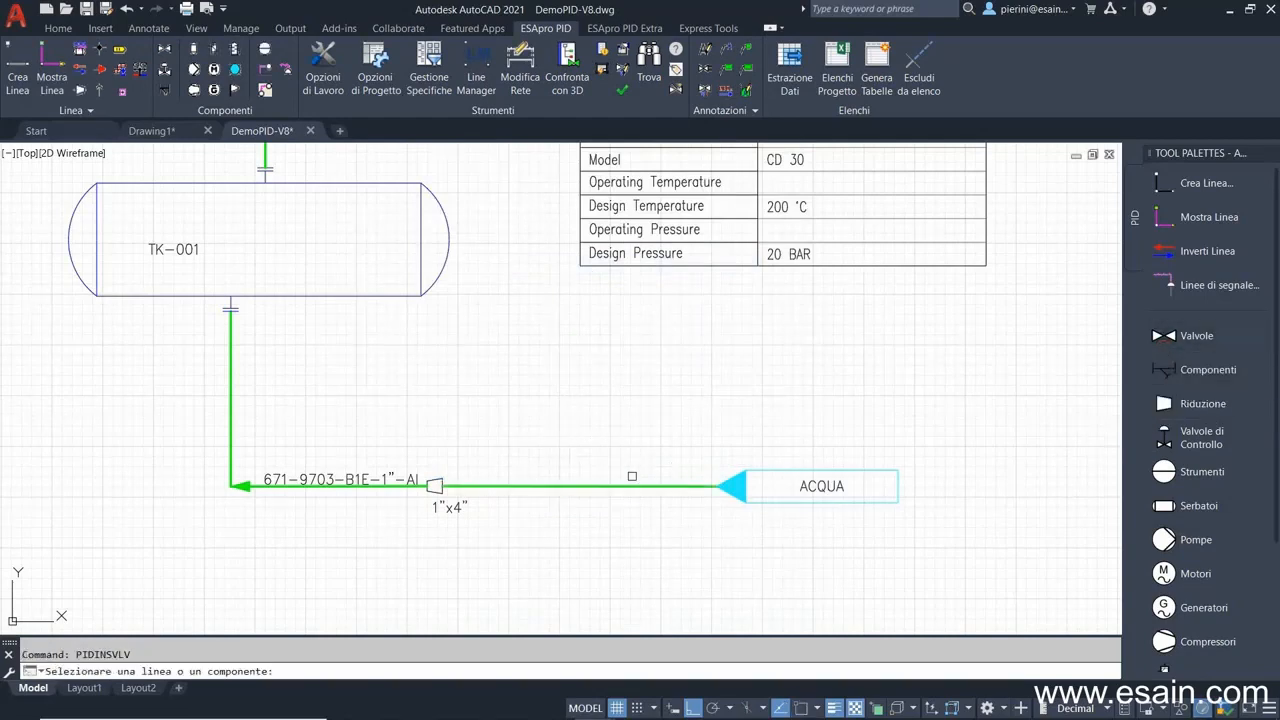
left_click(594, 486)
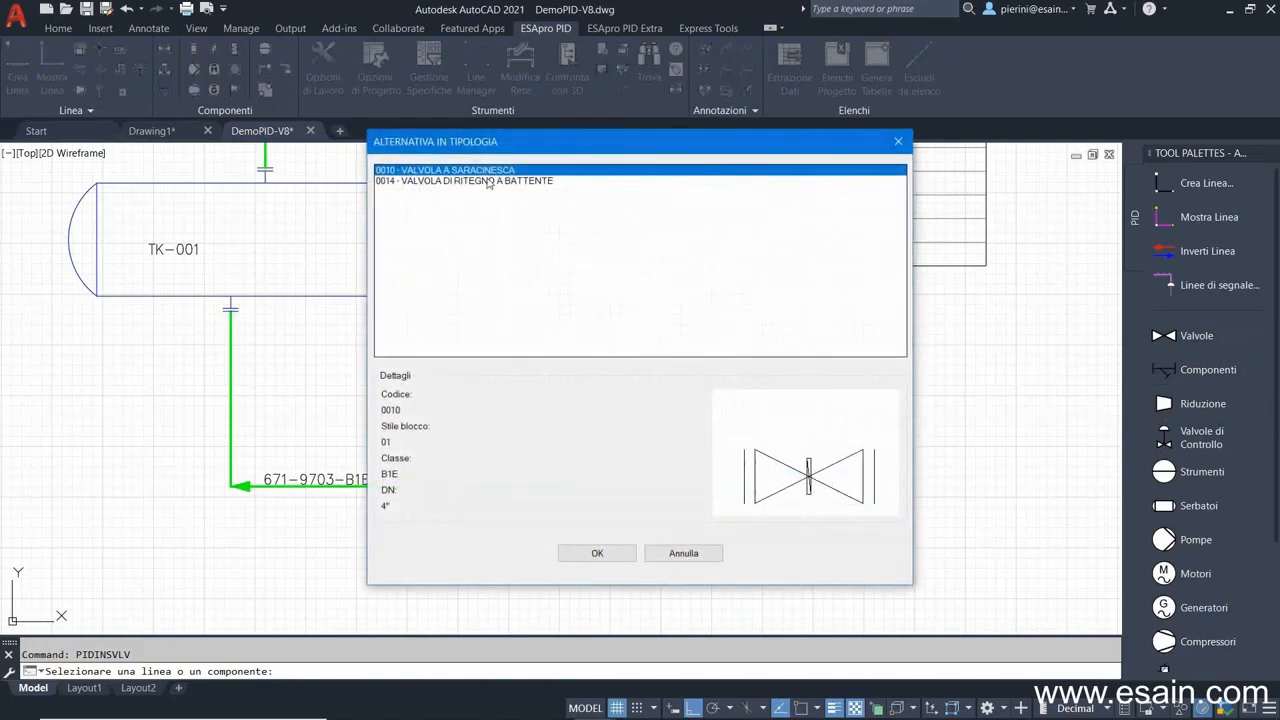
left_click(598, 553)
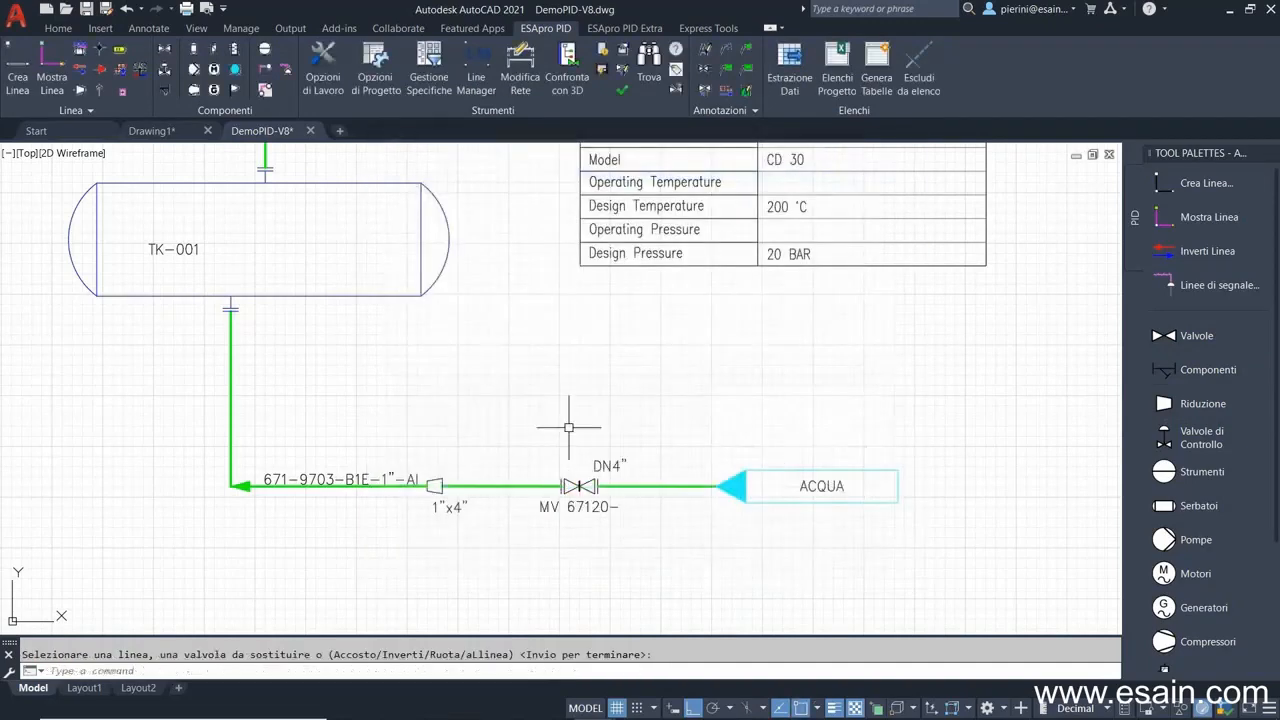
scroll(597, 510, "up", 5)
left_click(499, 430)
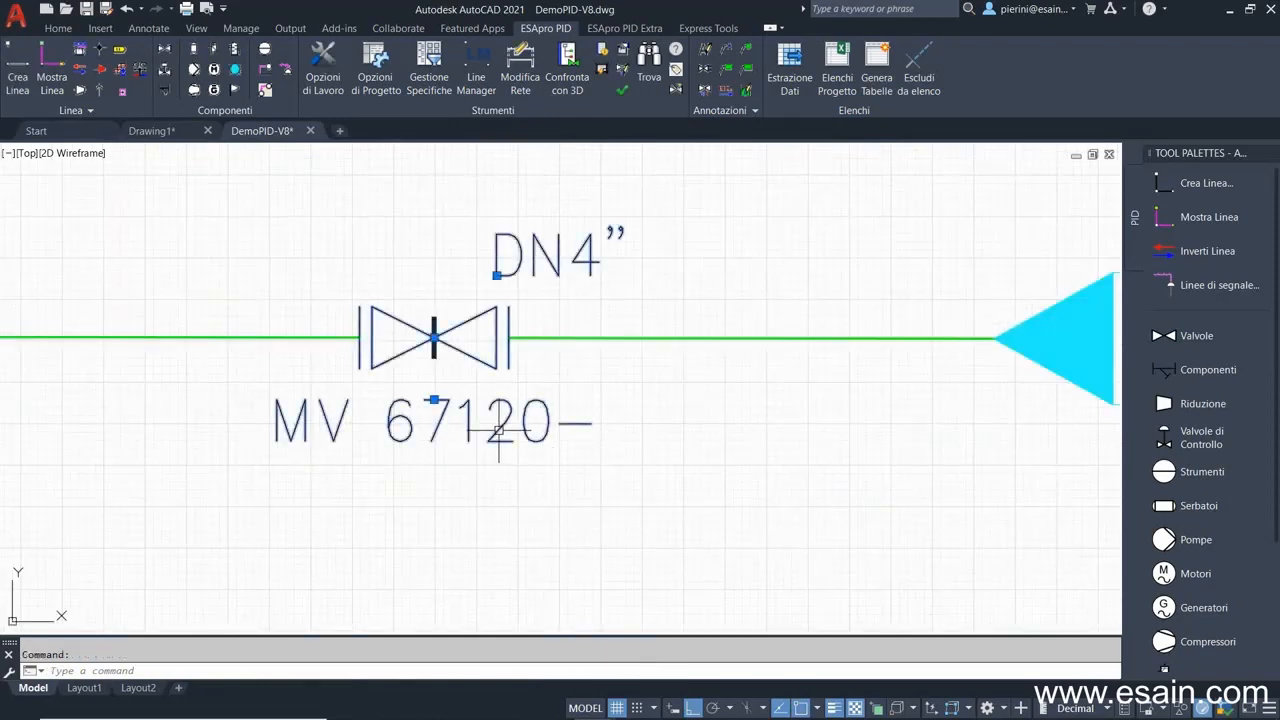
key("Escape")
Number the drawing's valves automatically by category, using the class prefixes and the two-digit 01 numbering format.
scroll(499, 430, "down", 6)
middle_click(491, 355)
middle_click(491, 355)
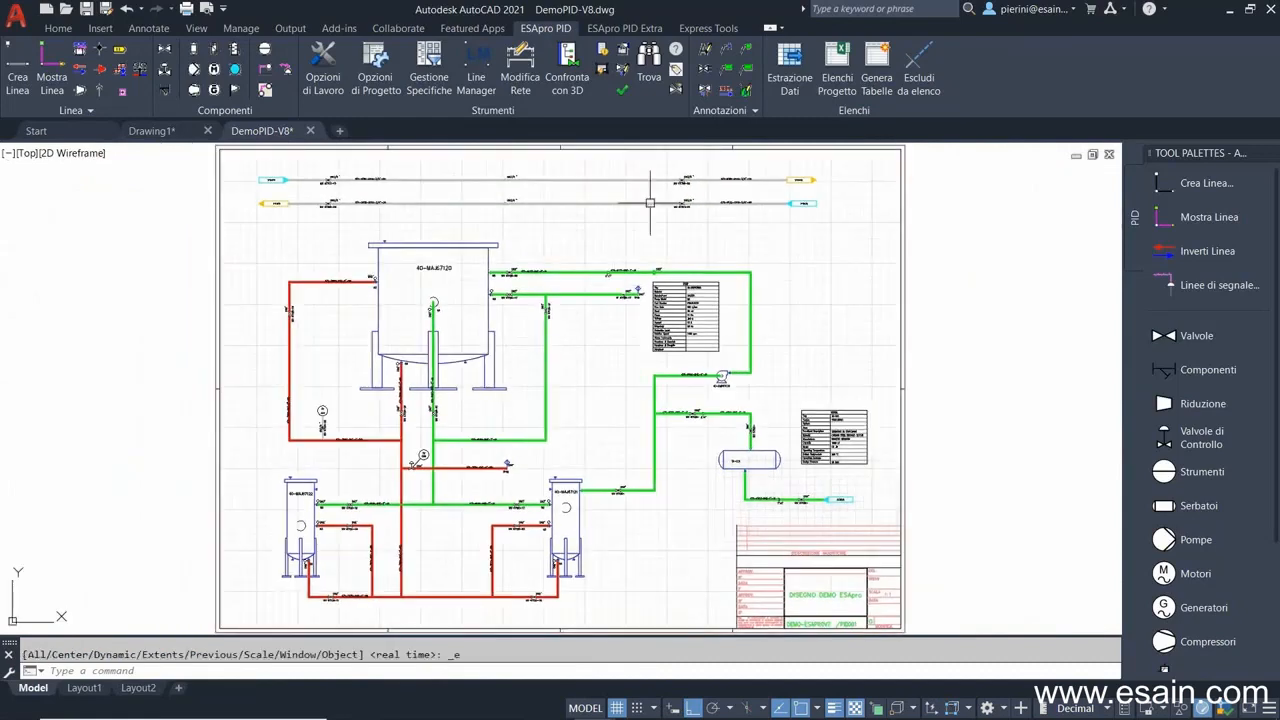
left_click(705, 94)
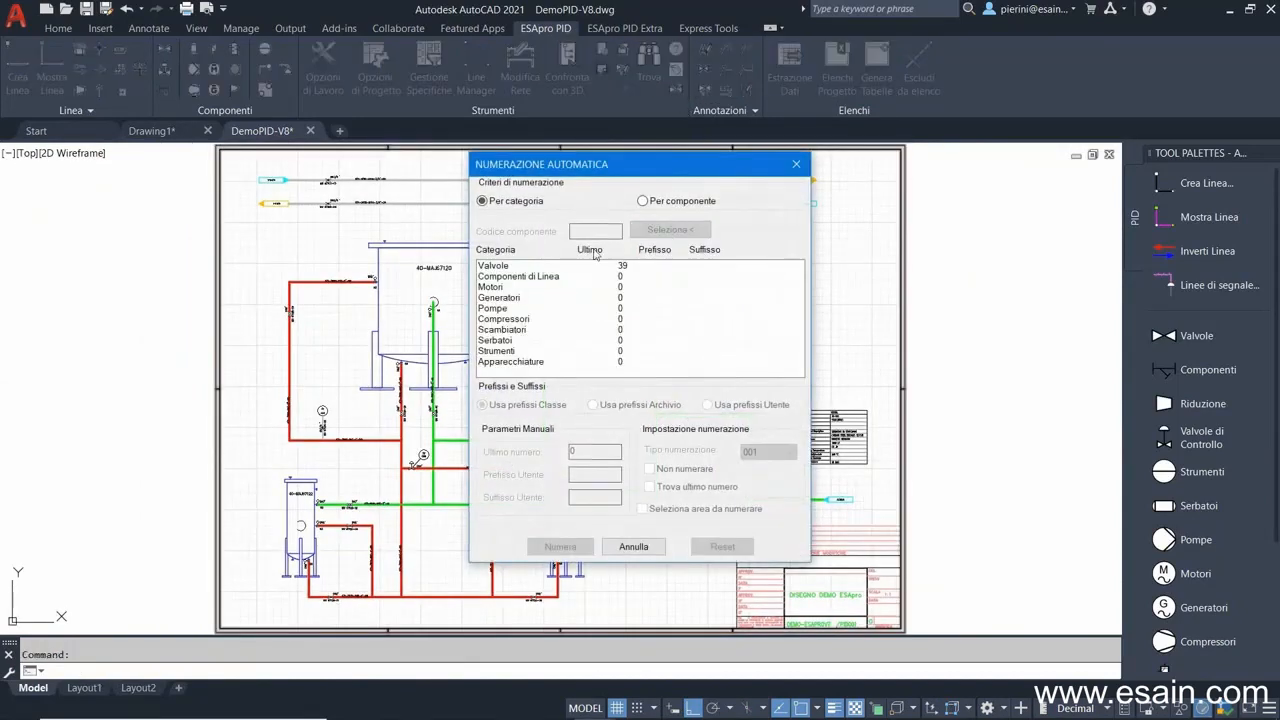
left_click(594, 266)
left_click(762, 451)
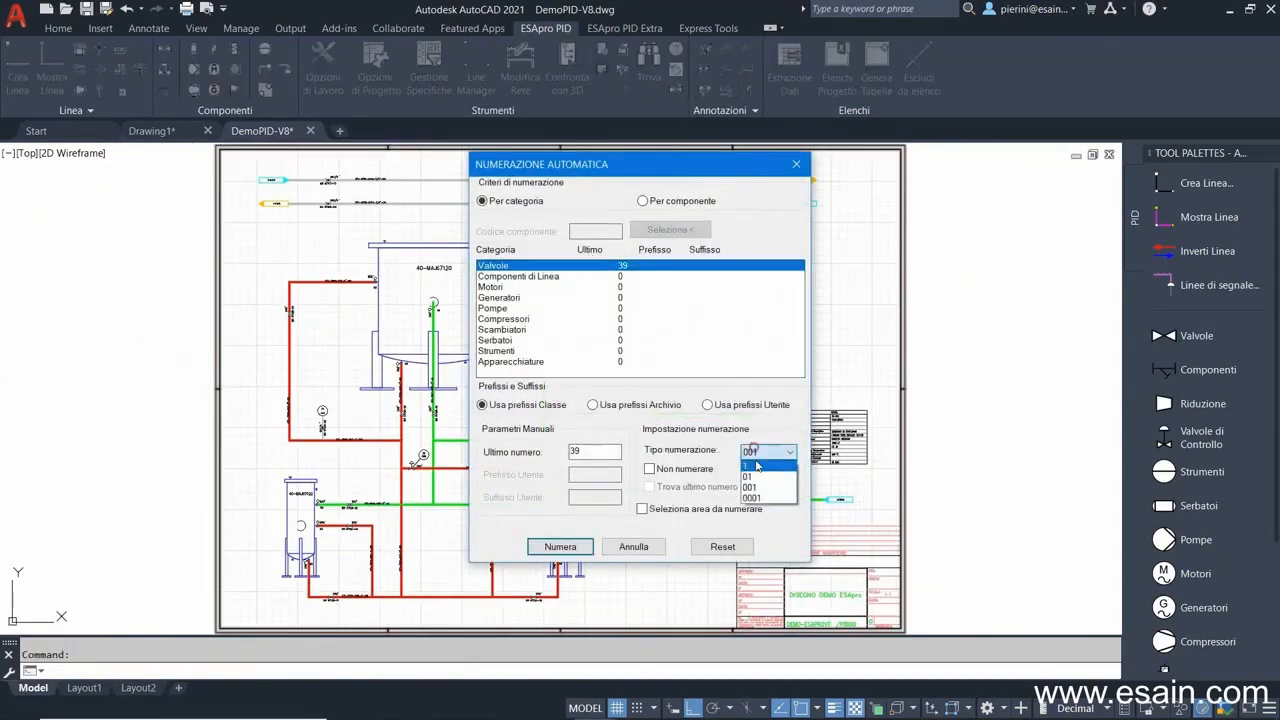
left_click(758, 477)
left_click(560, 546)
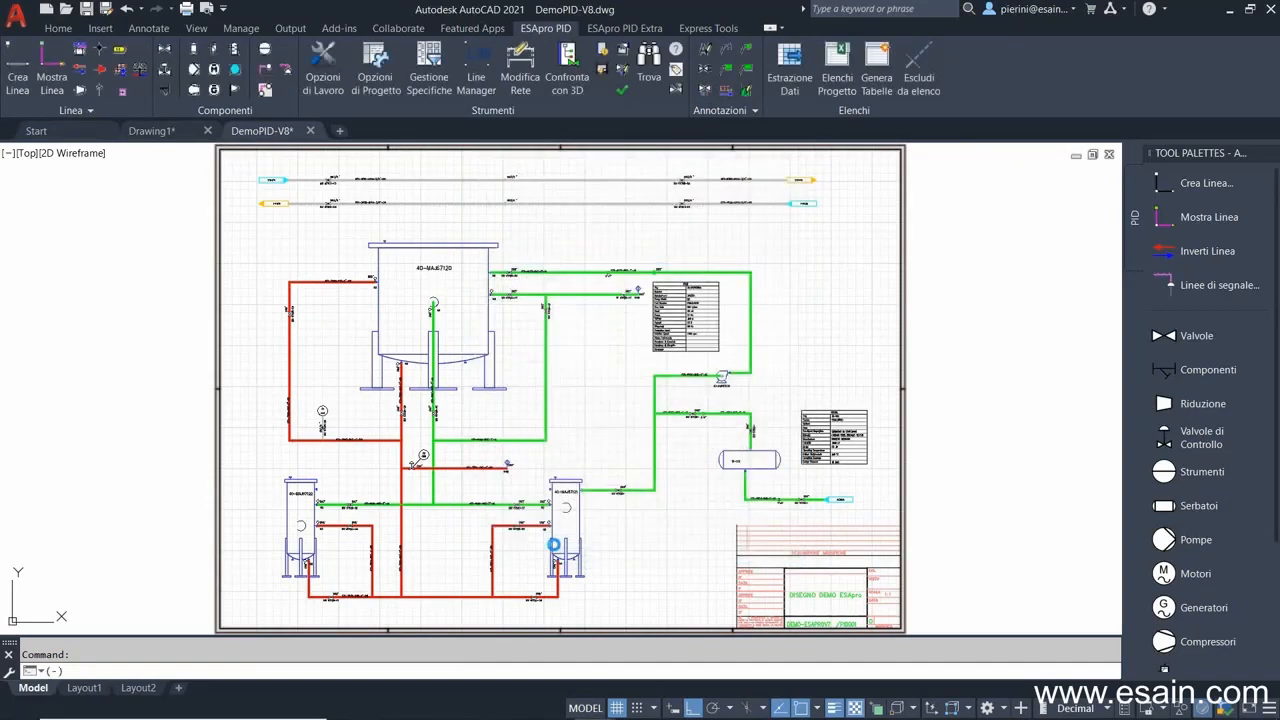
Move the 2"x1" reducer on line 671-9701 slightly farther along the line from valve MV 67120-41.
scroll(676, 492, "up", 6)
middle_click_drag(673, 475, 511, 557)
middle_click_drag(548, 427, 514, 443)
scroll(545, 407, "up", 4)
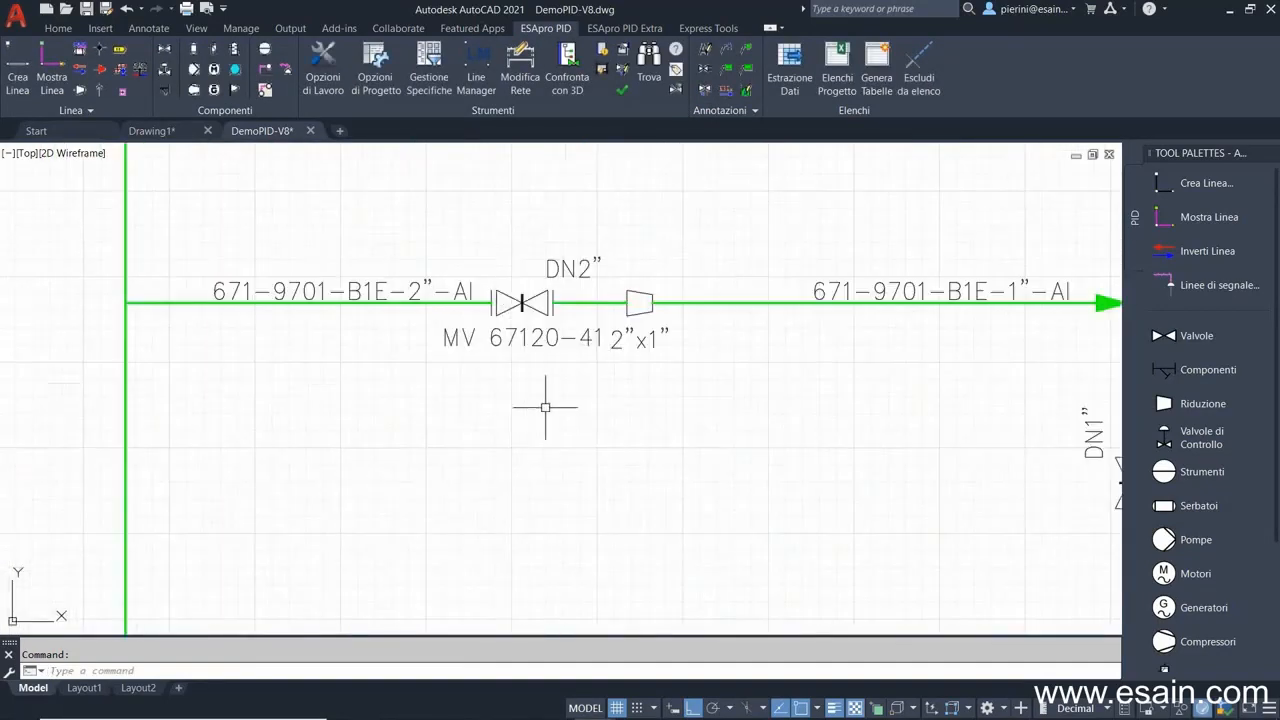
left_click(528, 80)
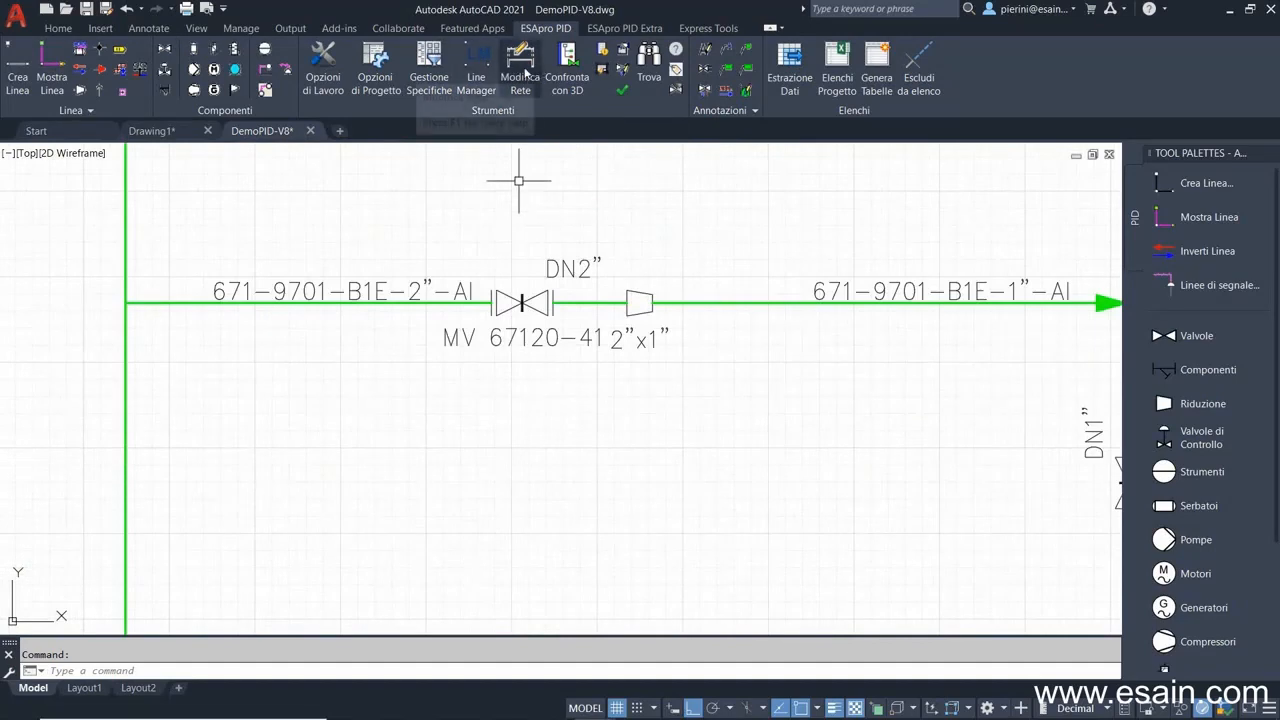
left_click(638, 302)
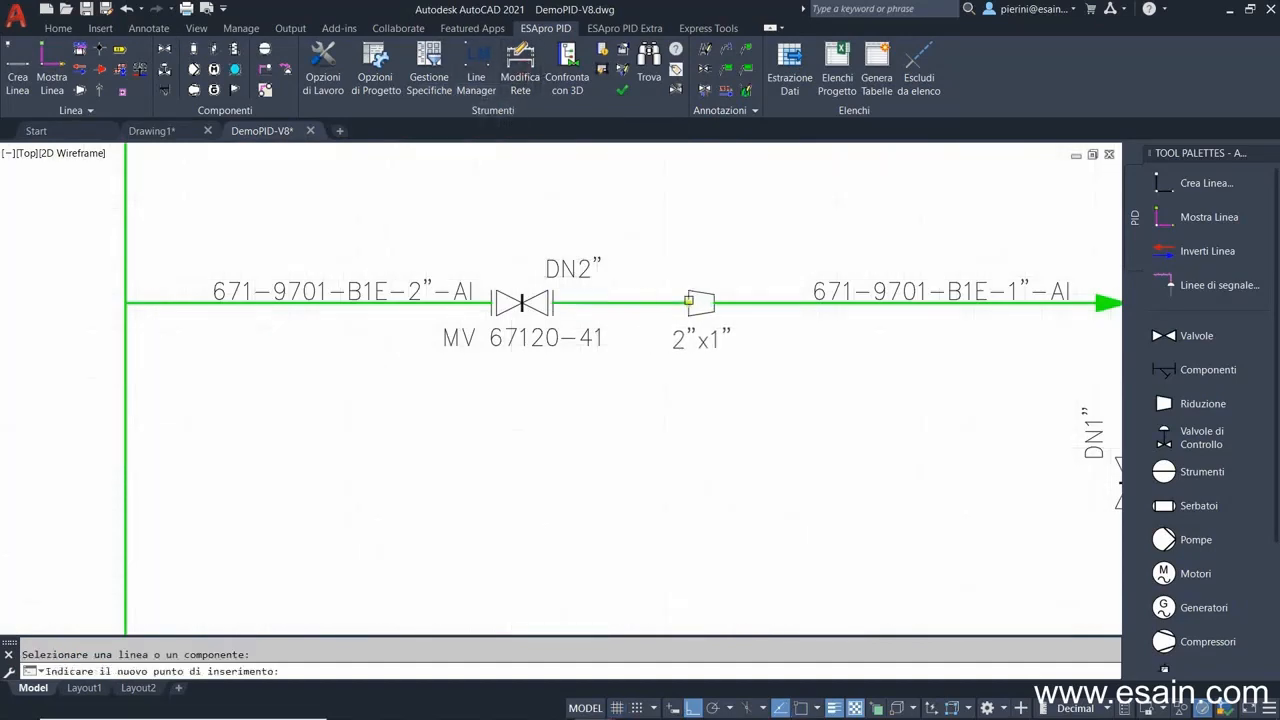
left_click(700, 302)
scroll(607, 410, "down", 4)
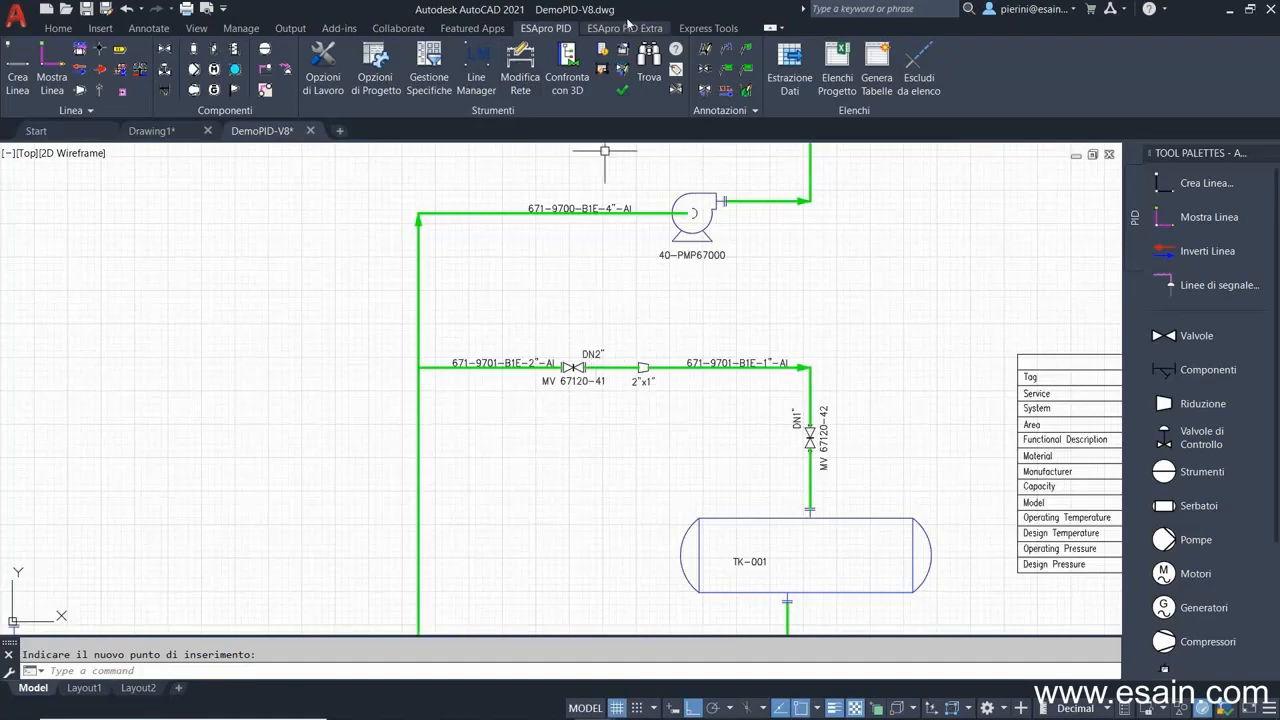
Find component MV 67120-42 by its tag in the whole drawing.
left_click(649, 62)
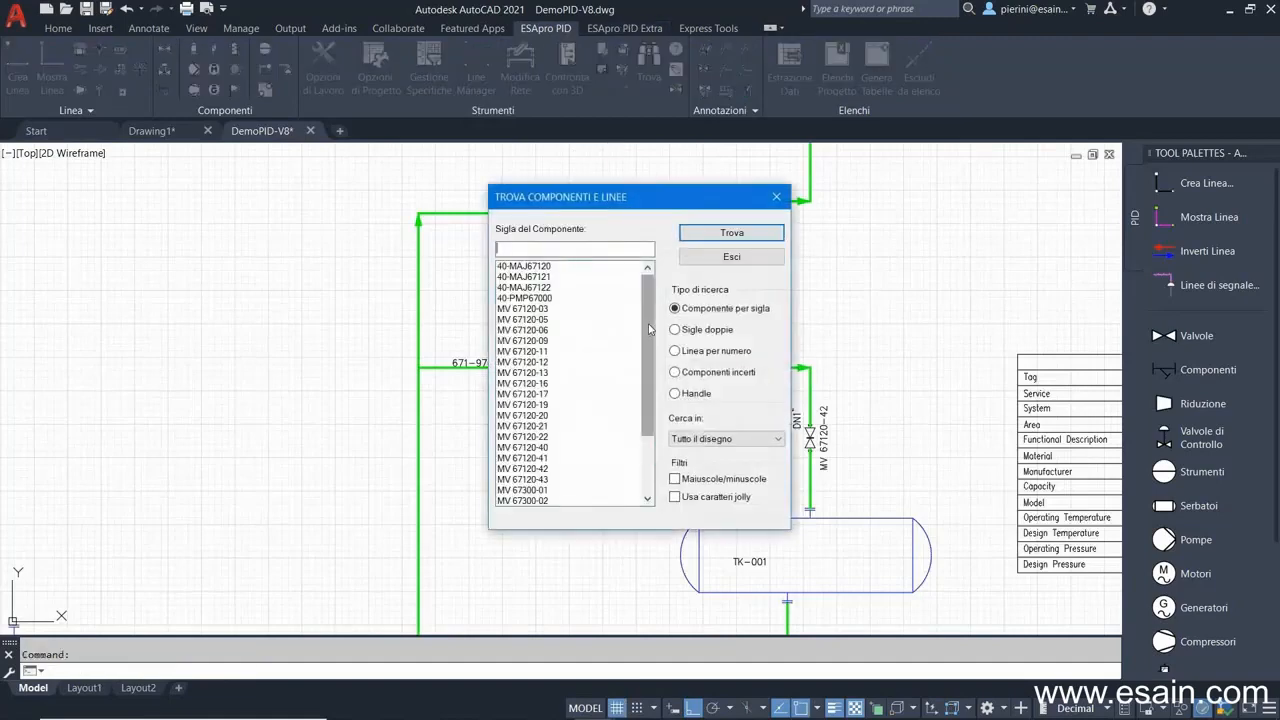
scroll(551, 373, "down", 2)
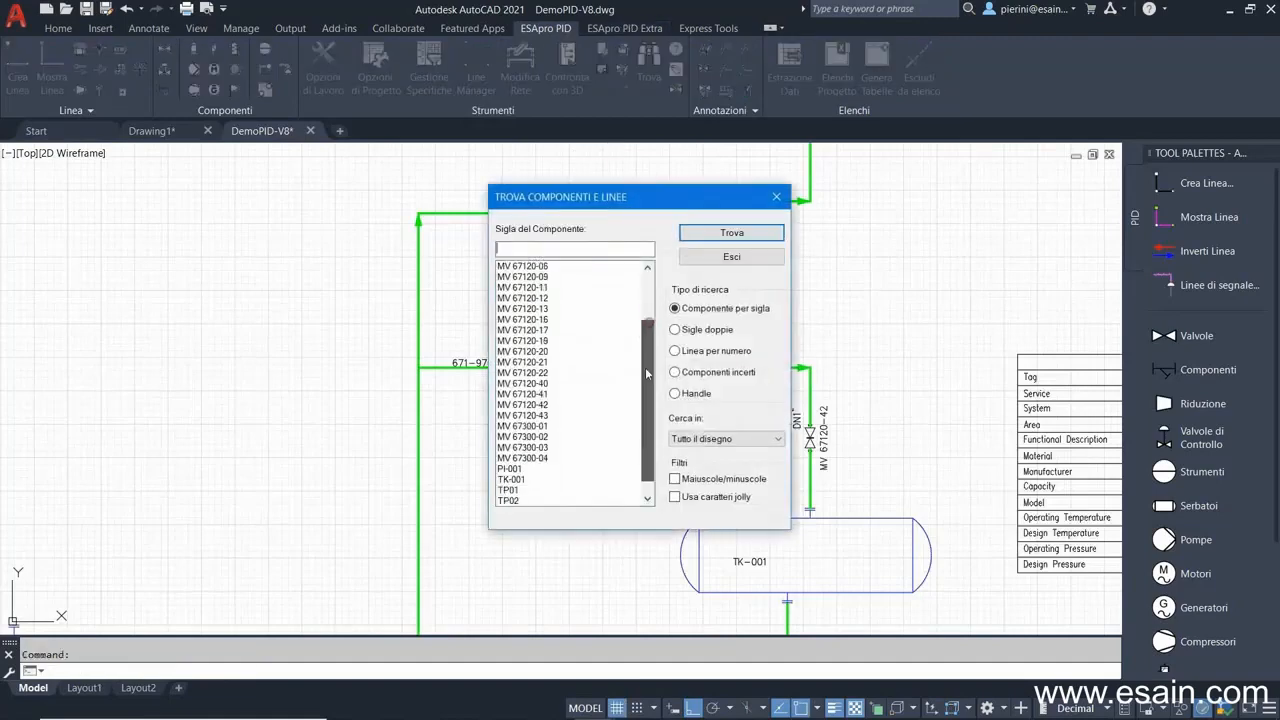
left_click(538, 404)
left_click(732, 232)
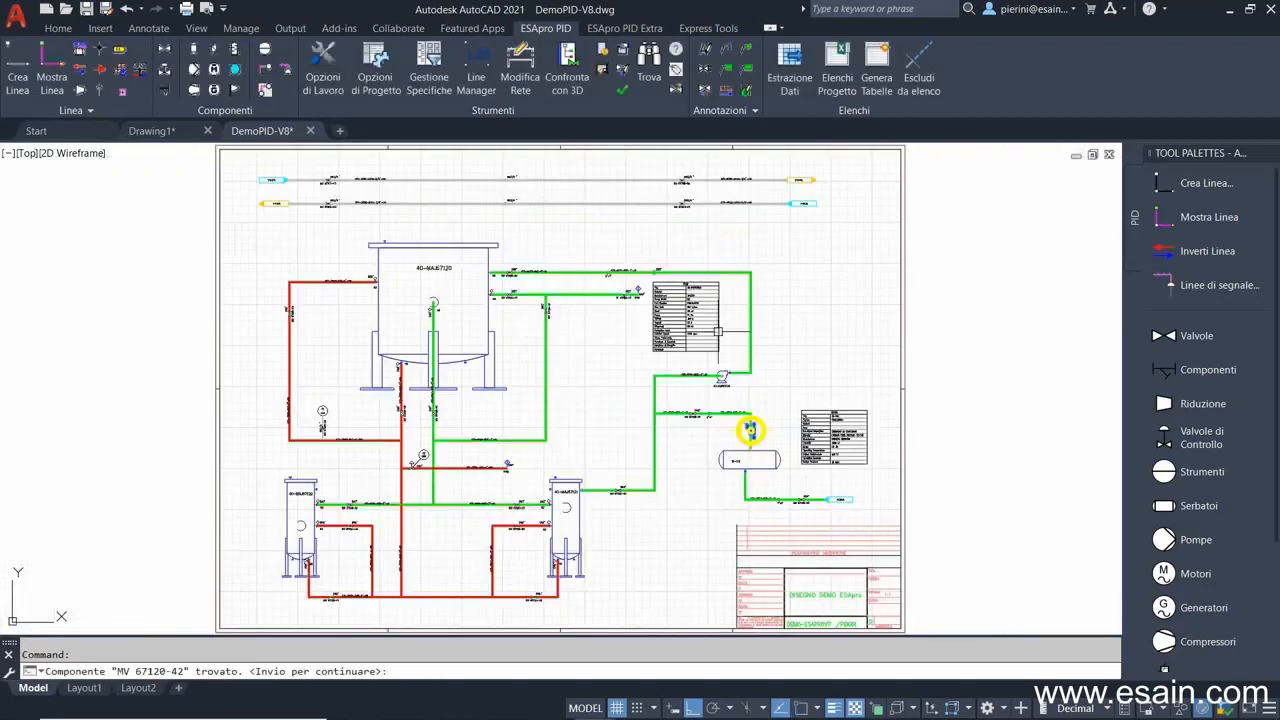
Find line 671-9700 by its number and view it highlighted in the whole drawing.
right_click(755, 320)
left_click(790, 326)
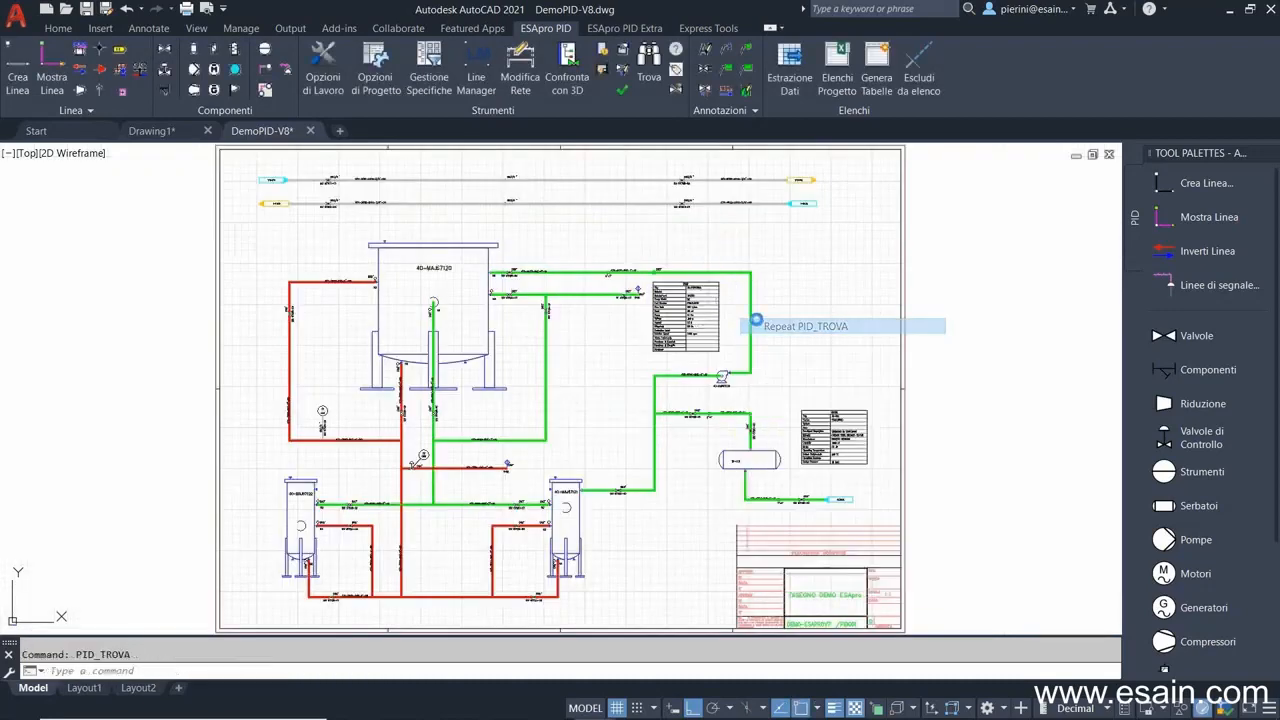
left_click(704, 350)
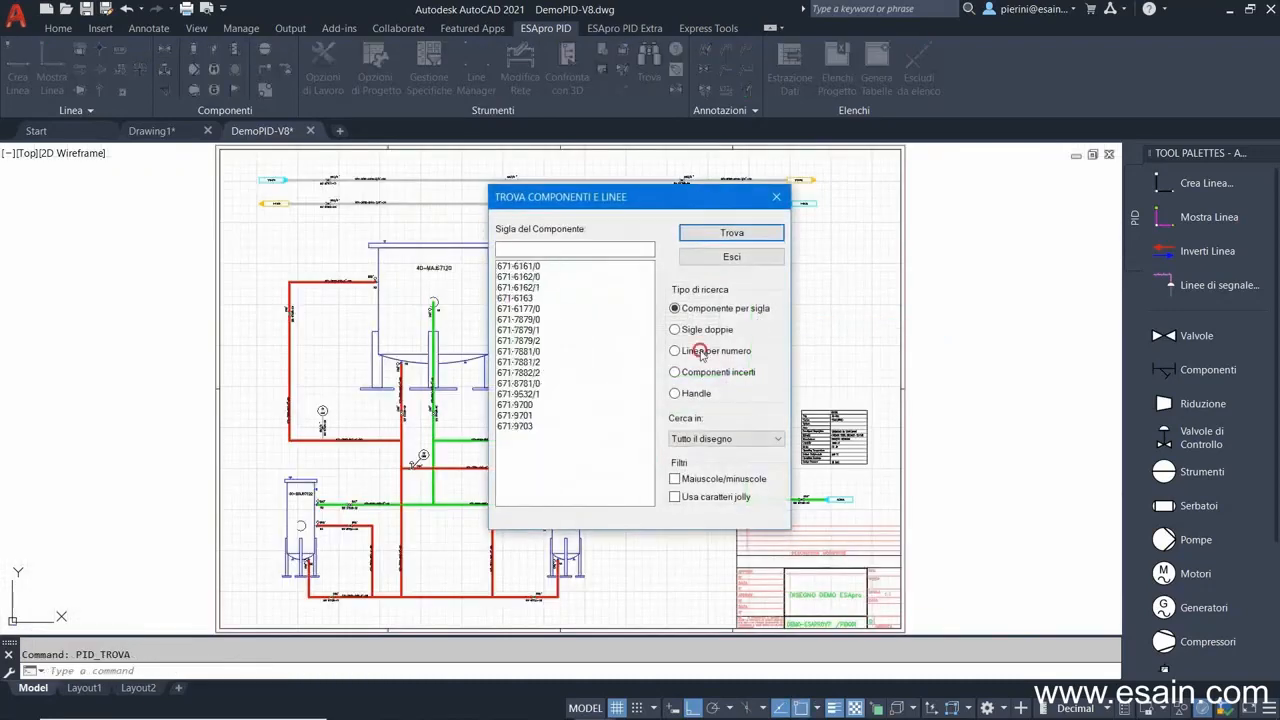
left_click(532, 404)
left_click(730, 238)
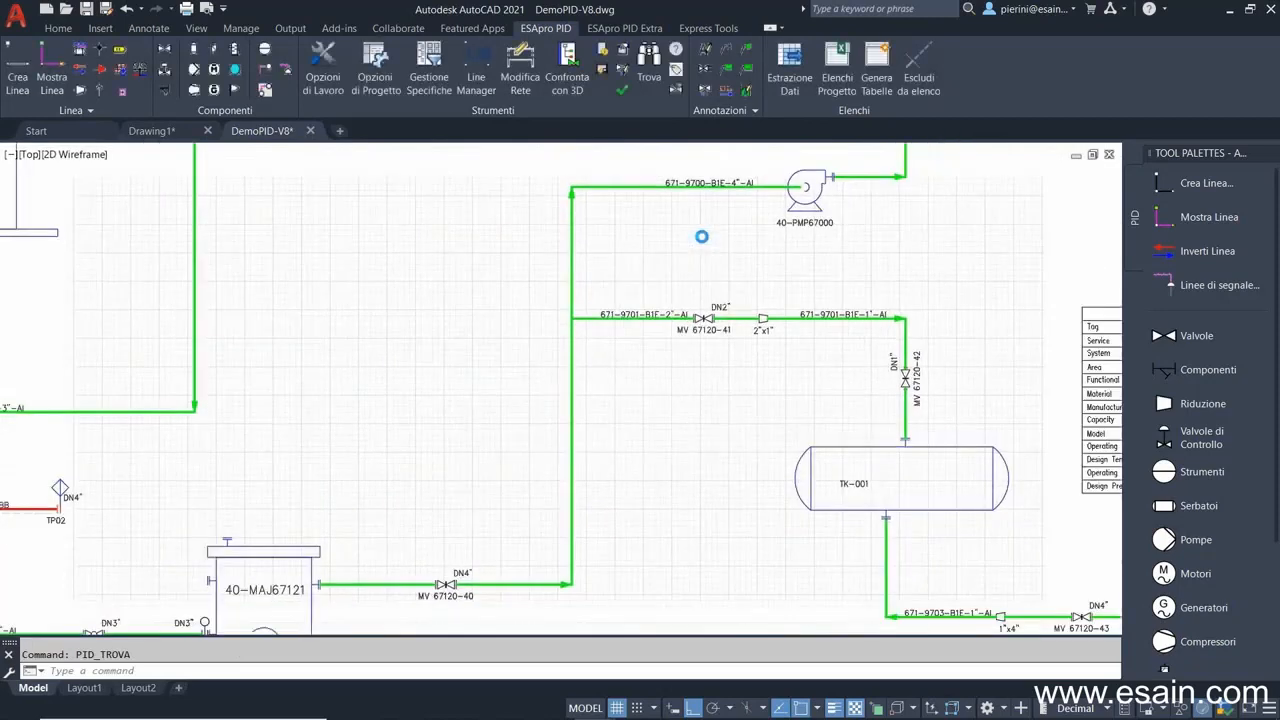
scroll(640, 402, "down", 4)
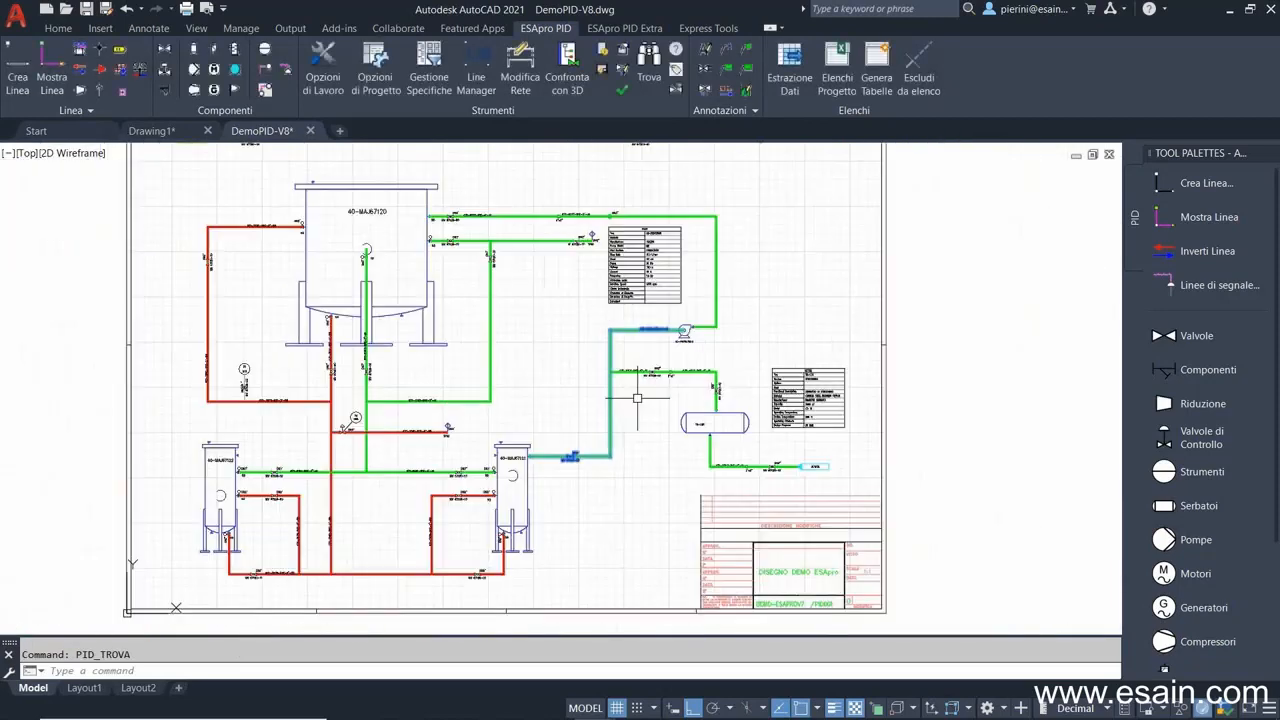
middle_click(635, 377)
middle_click(635, 377)
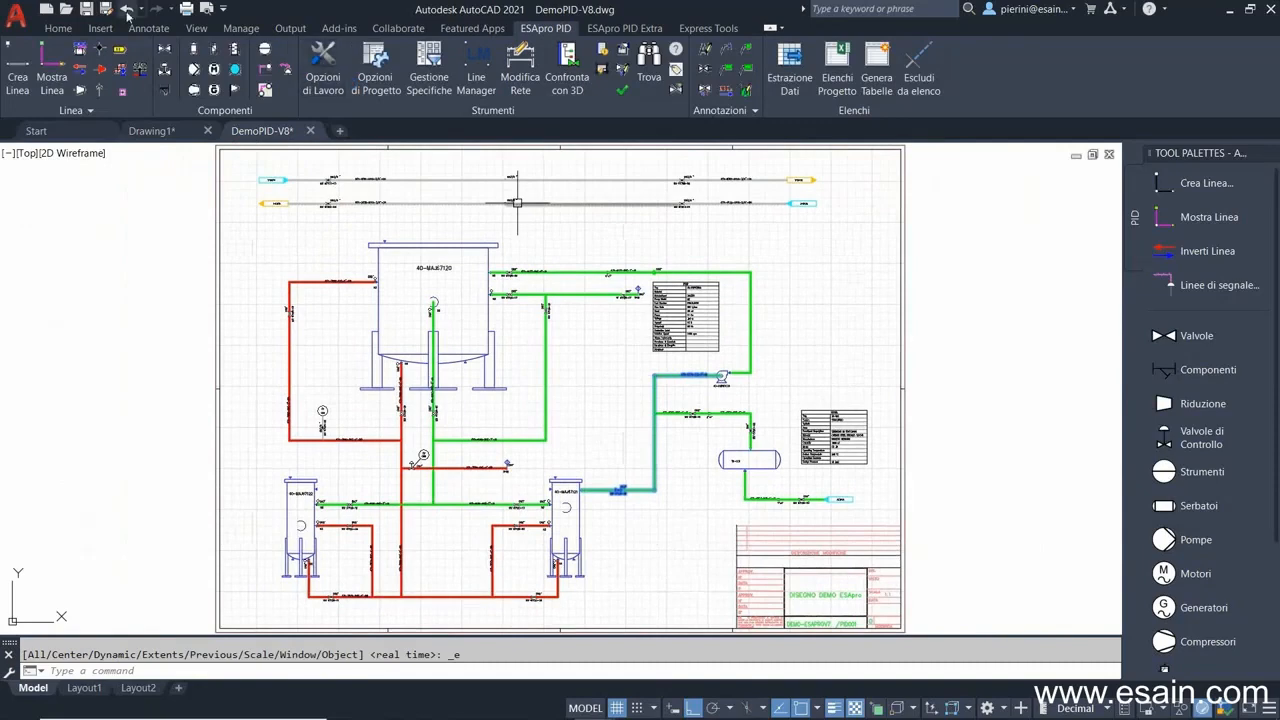
Save the drawing.
left_click(88, 13)
middle_click(781, 403)
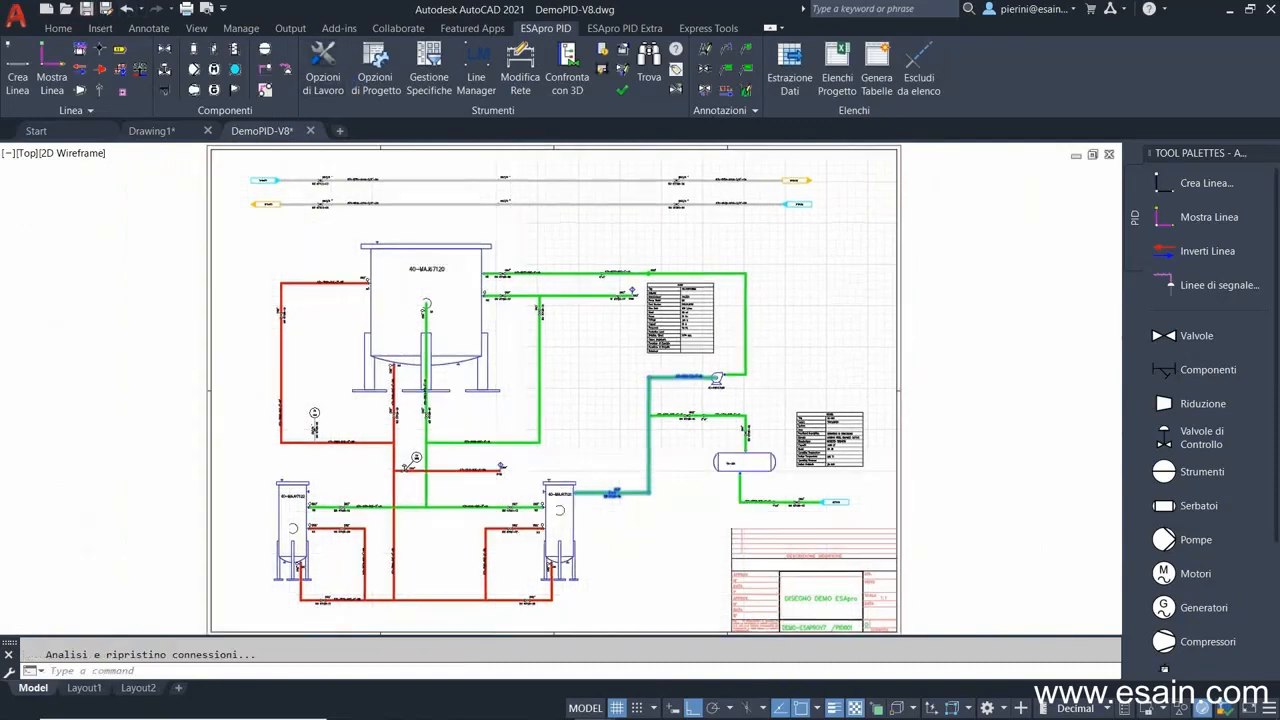
middle_click(781, 403)
Generate a LINES LIST - LINEE table from the LINEE group and place it outside the drawing frame, beside its right edge.
left_click(843, 72)
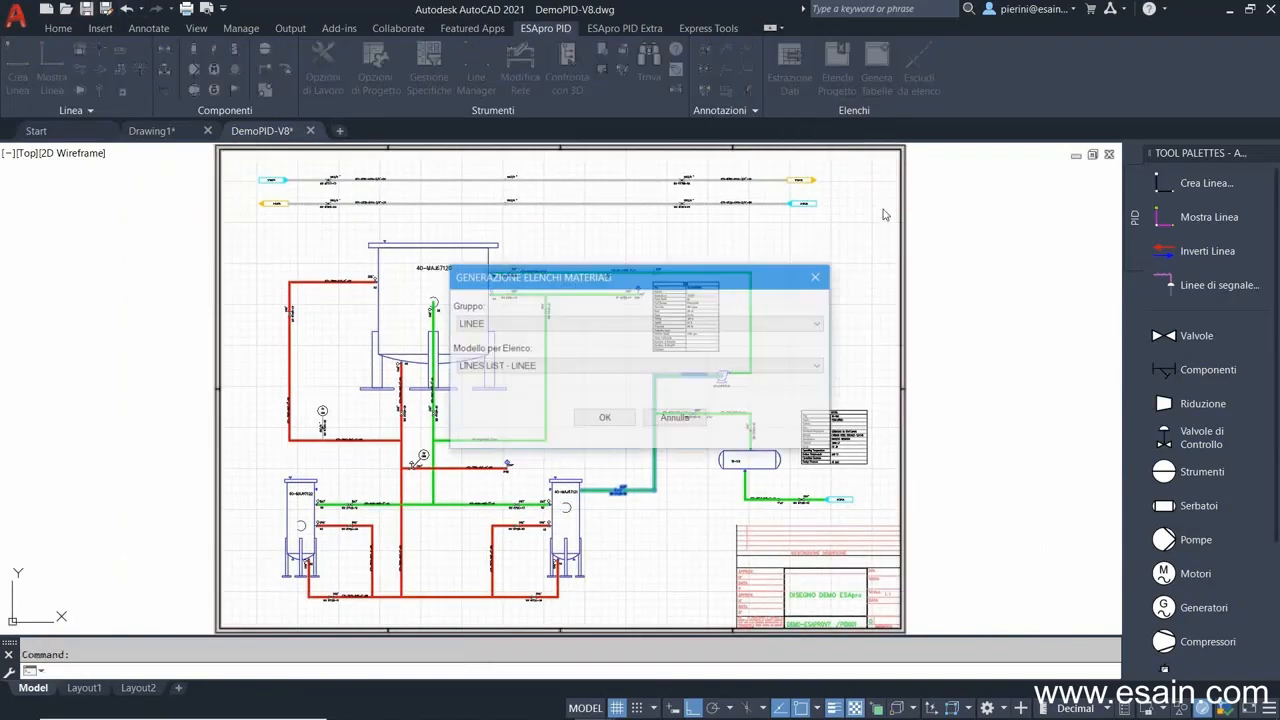
left_click(605, 418)
middle_click_drag(981, 330, 875, 330)
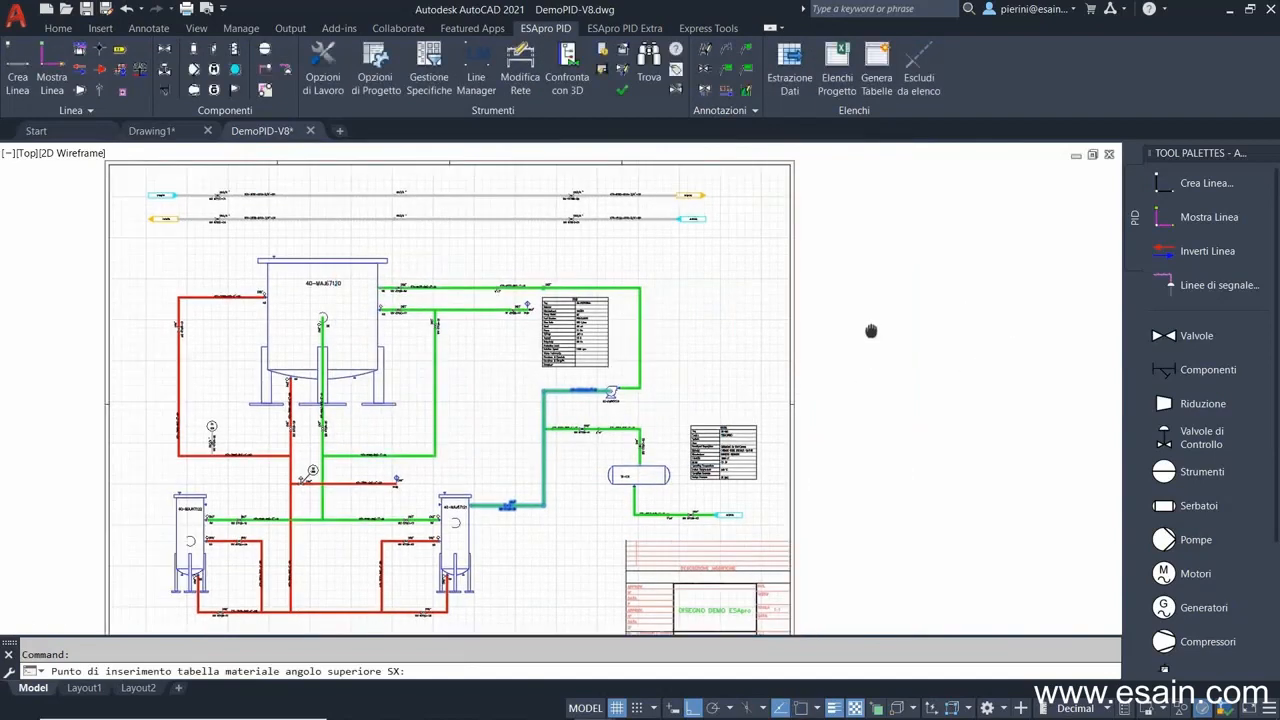
scroll(730, 272, "up", 5)
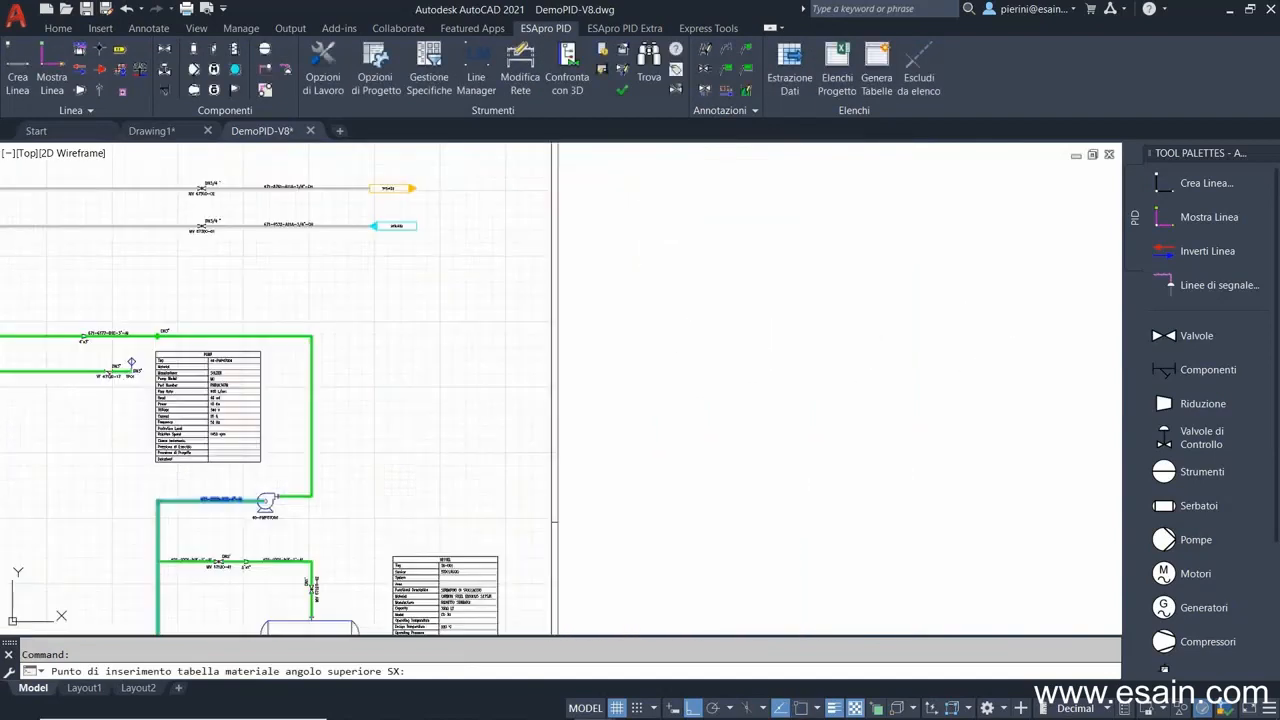
left_click(642, 236)
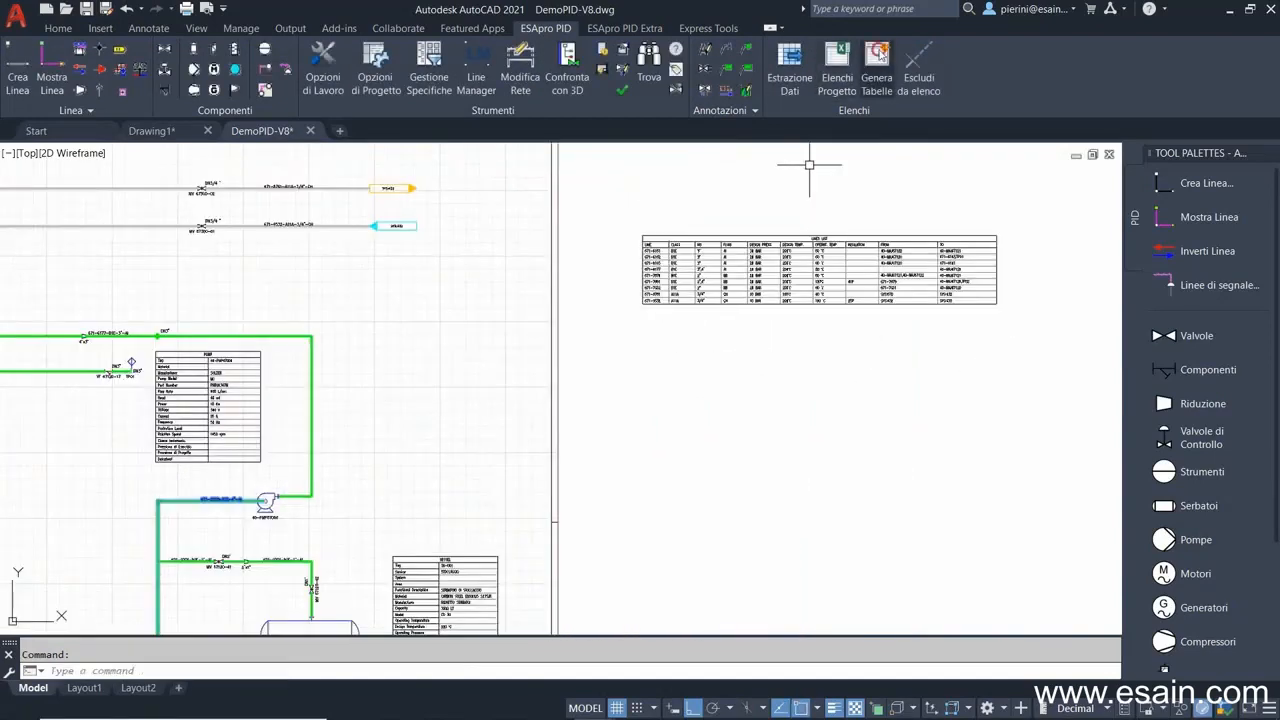
Generate a VALVES LIST - VALVES table from the VALVOLE, COMPONENTI DI LINEA group and place it below the lines list.
left_click(876, 62)
left_click(571, 366)
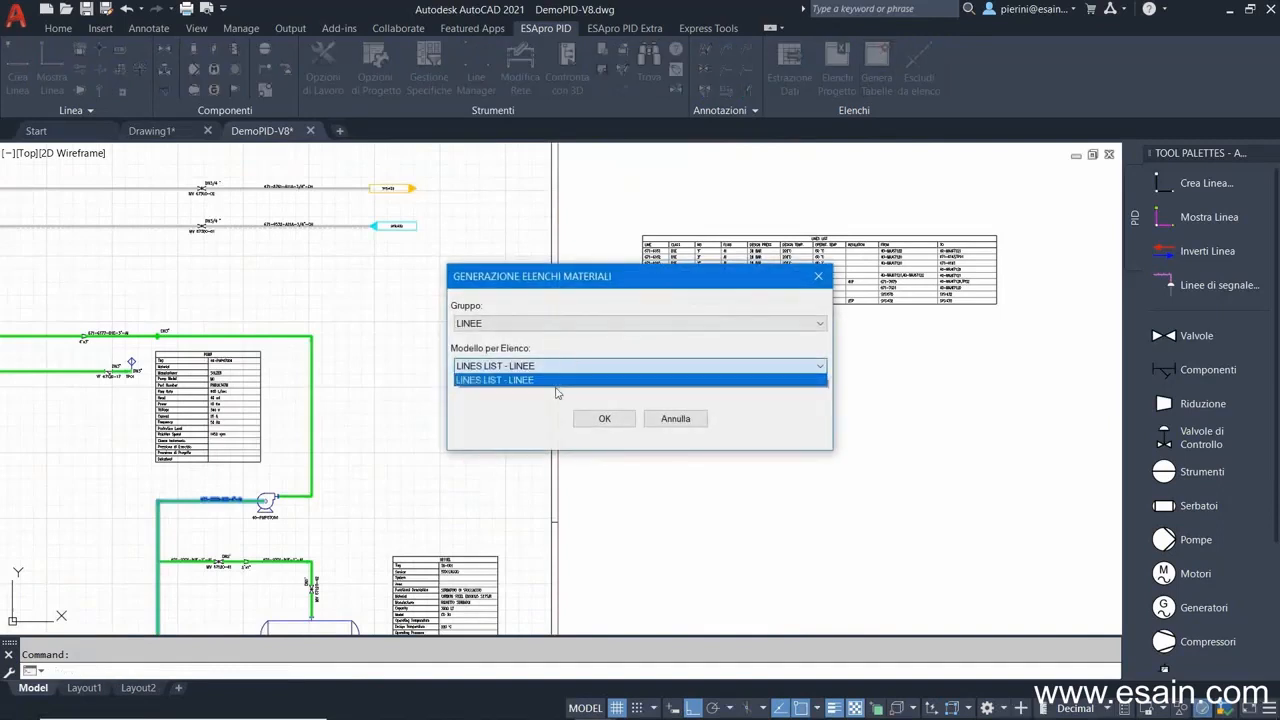
left_click(536, 331)
left_click(535, 326)
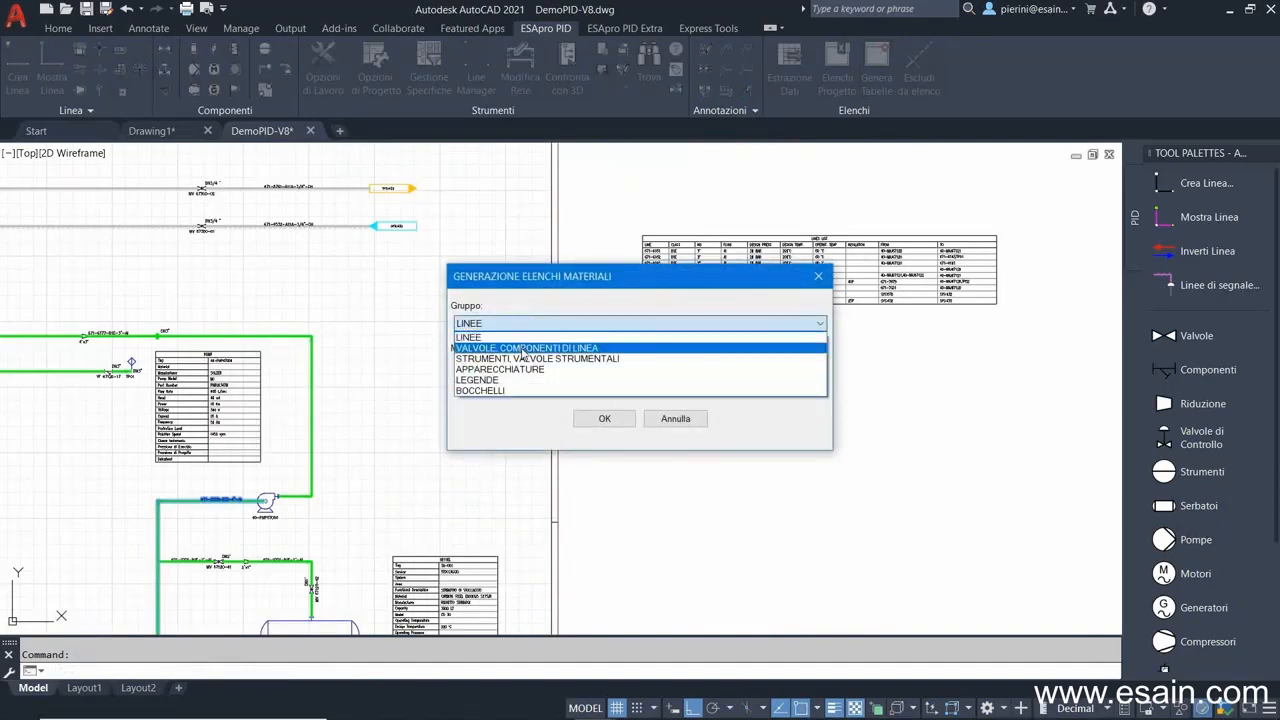
left_click(531, 341)
left_click(530, 368)
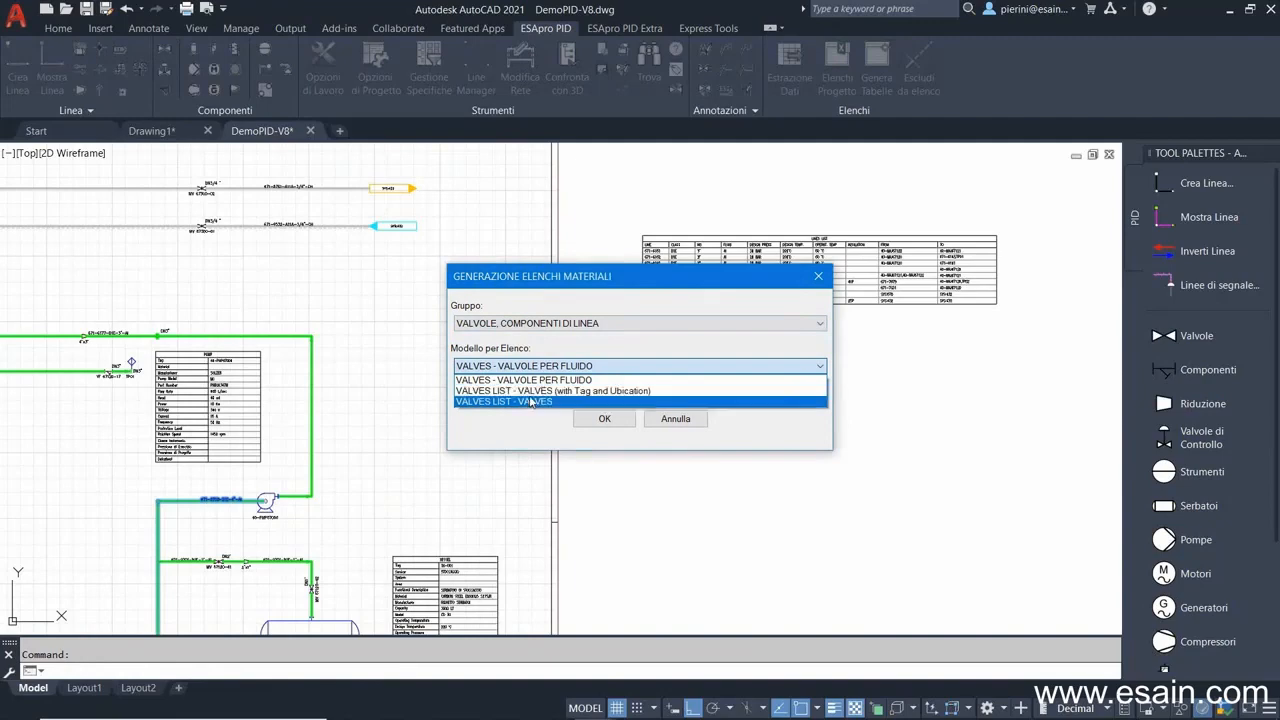
left_click(530, 400)
left_click(606, 422)
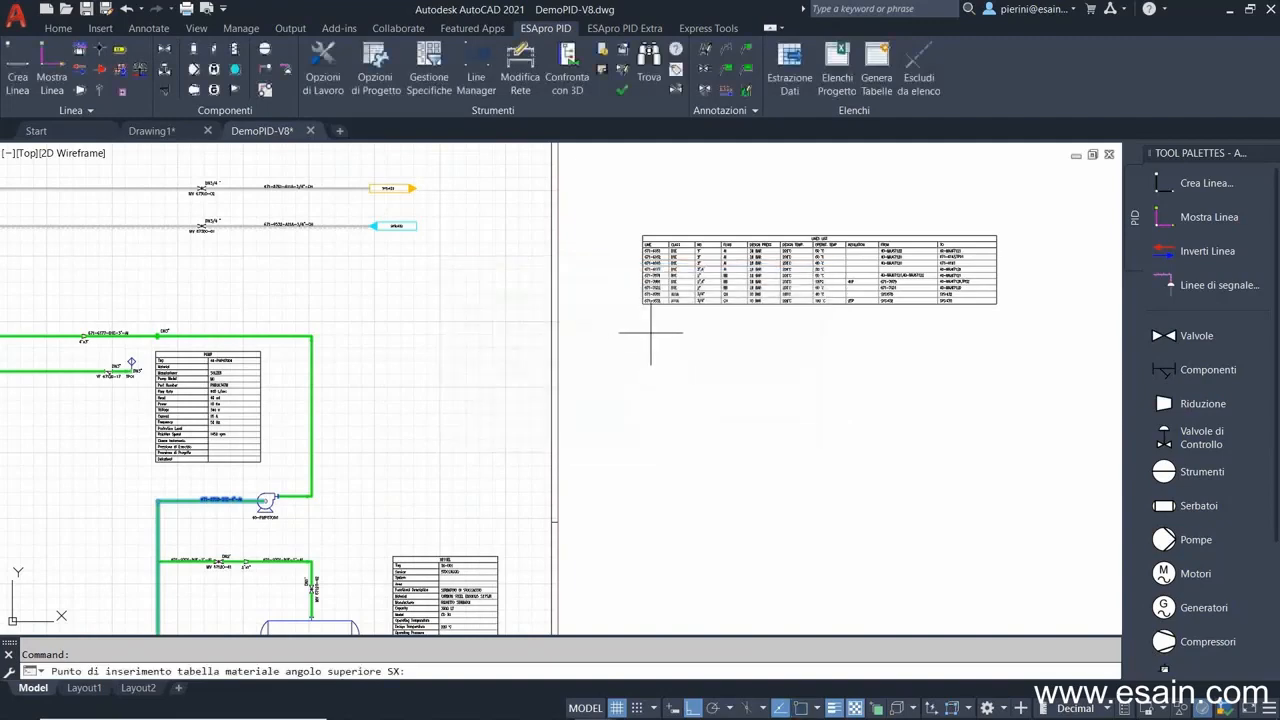
left_click(650, 332)
scroll(875, 345, "up", 4)
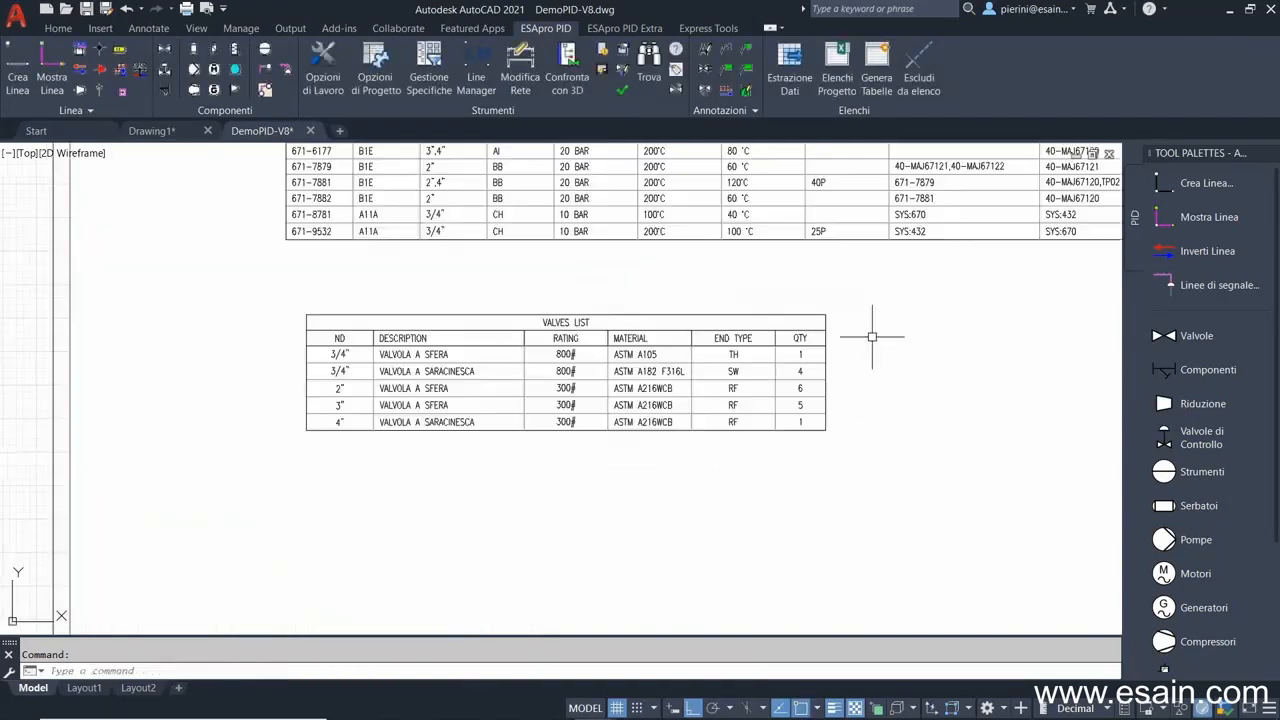
middle_click_drag(877, 331, 681, 420)
left_click(692, 328)
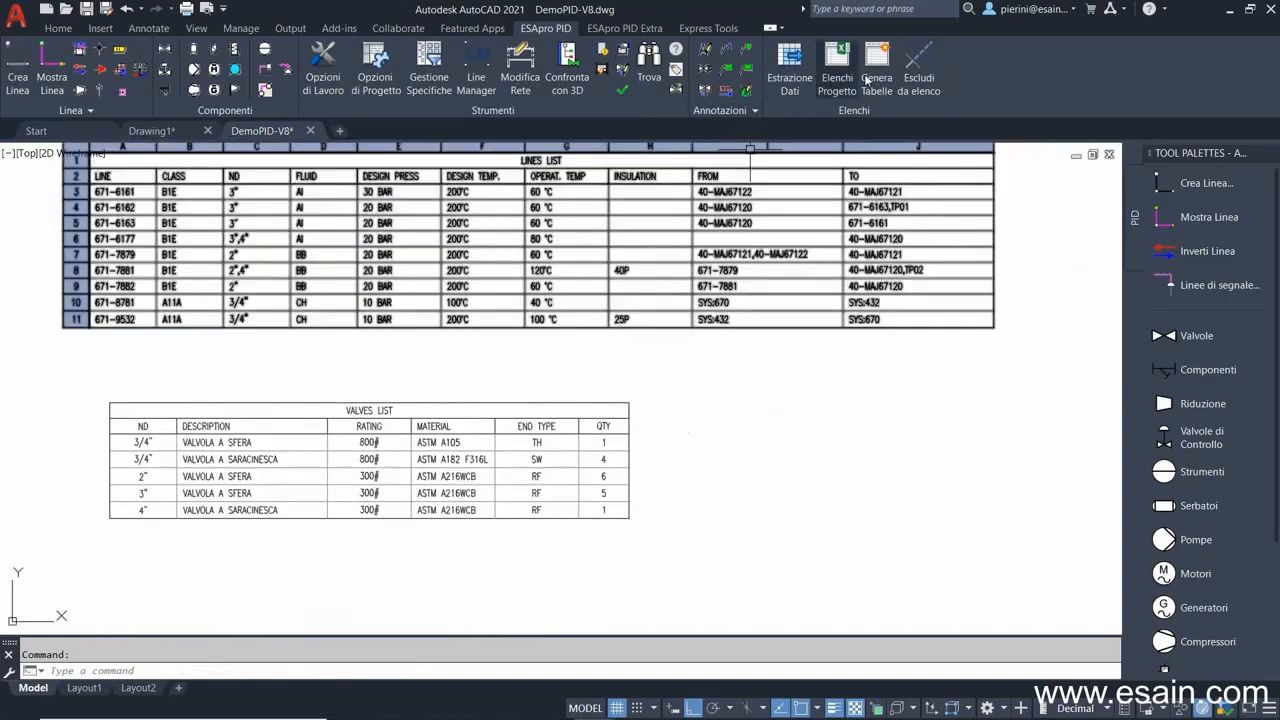
Generate a VALVES LIST - VALVES (with Tag and Ubication) table and place it to the right of the existing valves list.
left_click(878, 65)
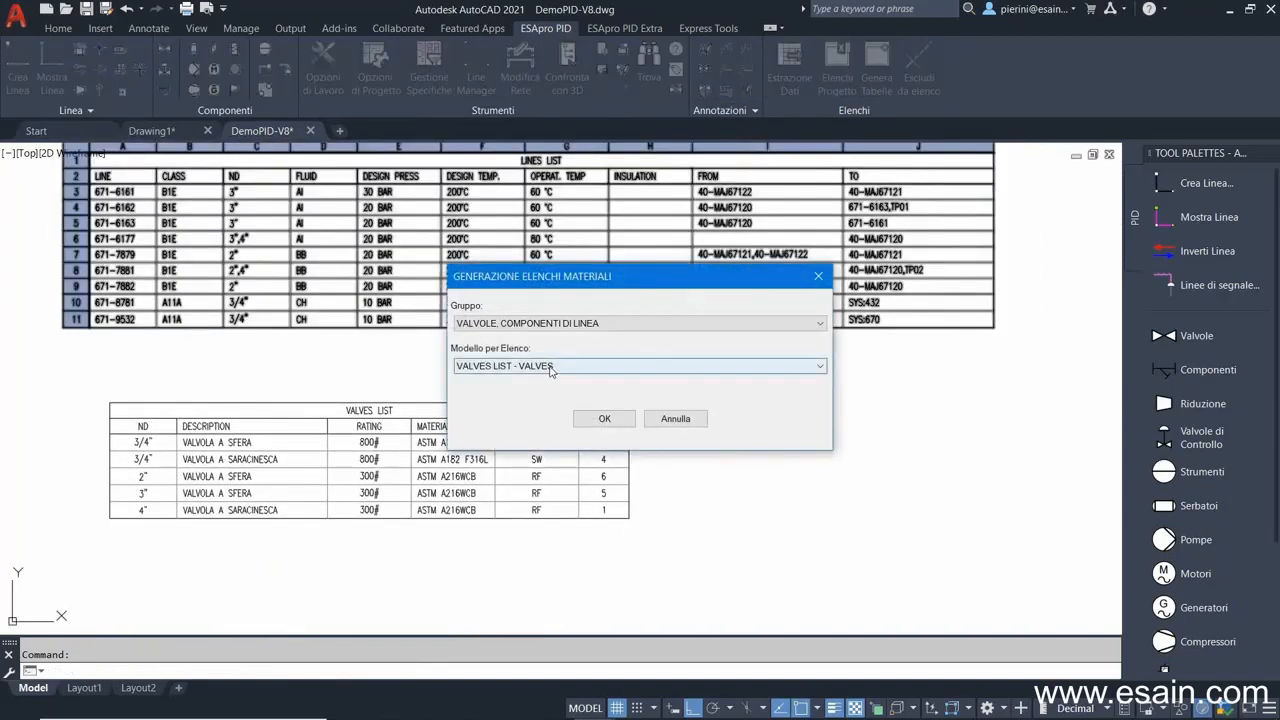
left_click(550, 366)
left_click(555, 385)
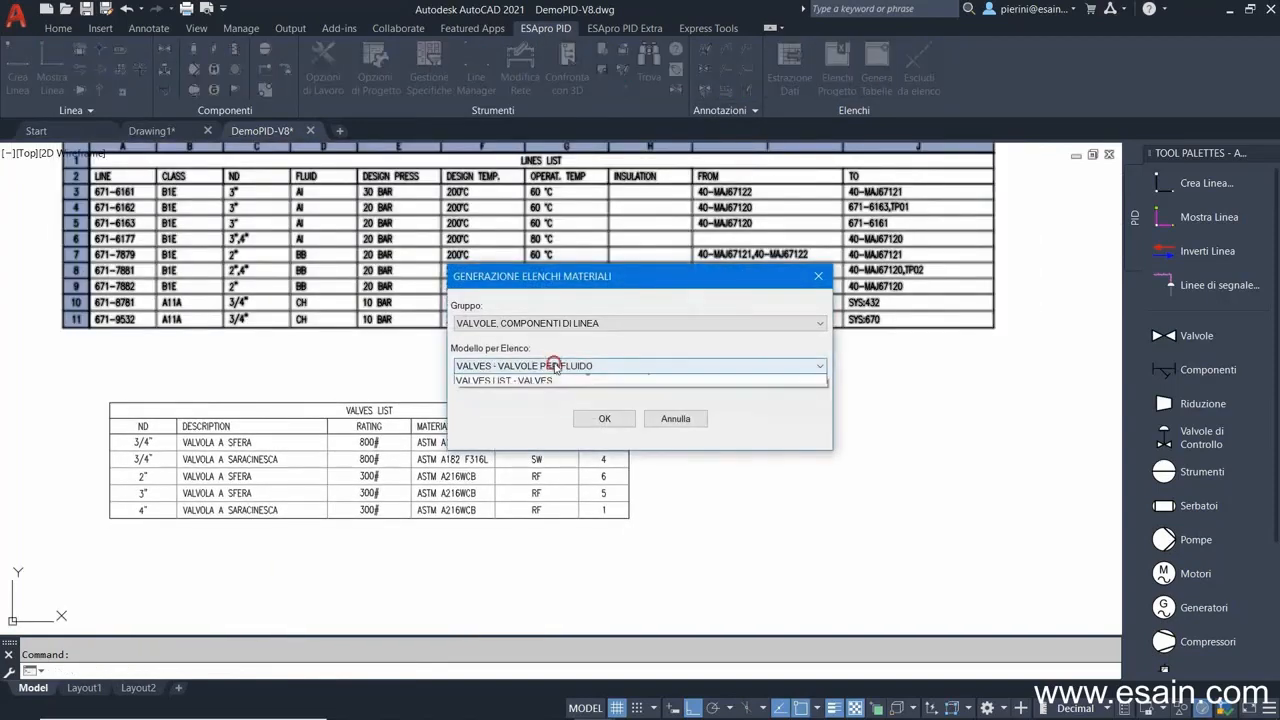
left_click(560, 388)
left_click(605, 419)
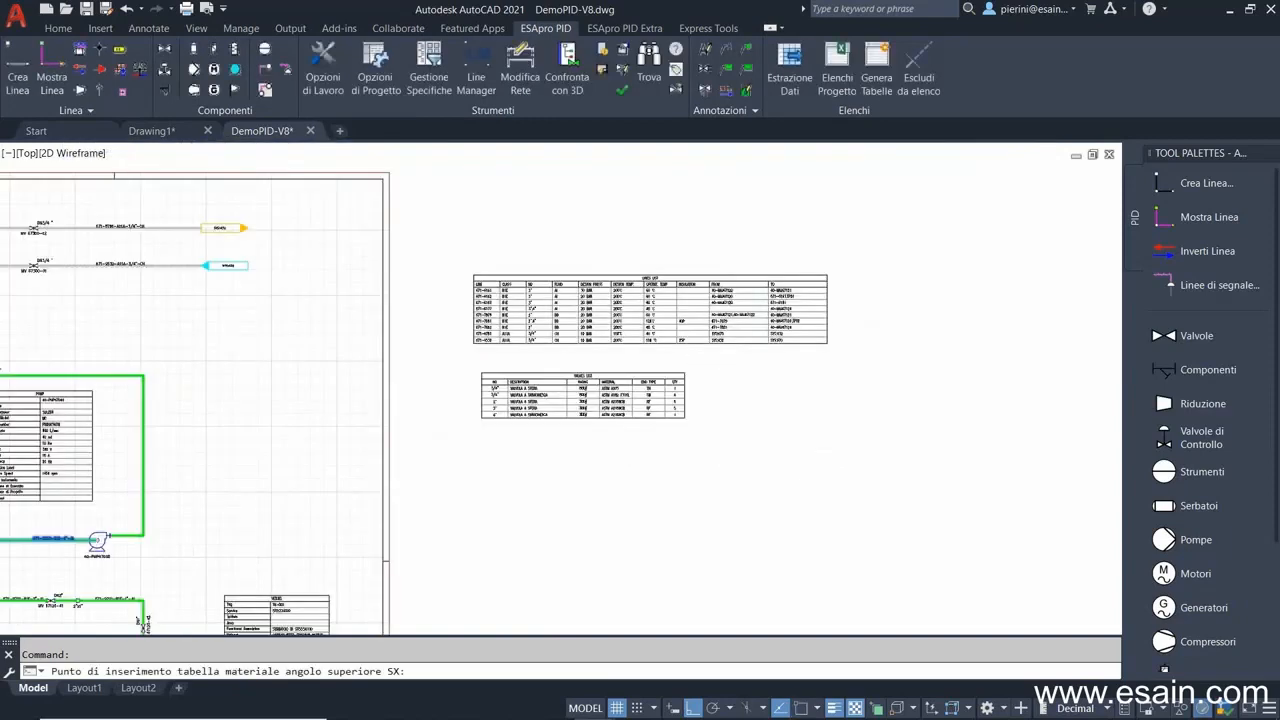
scroll(732, 402, "down", 2)
left_click(728, 380)
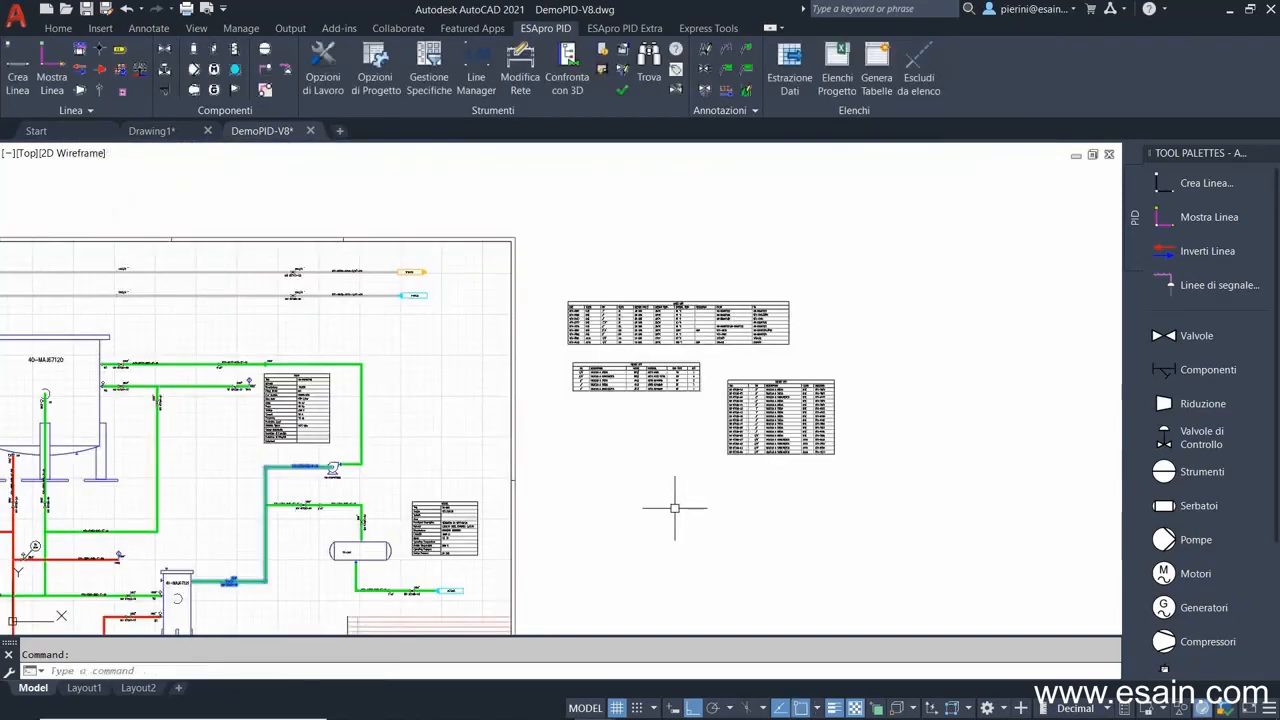
Generate a SYMBOLS - LEGEND table from the LEGENDE group and place it below the first valves list.
middle_click_drag(675, 508, 769, 401)
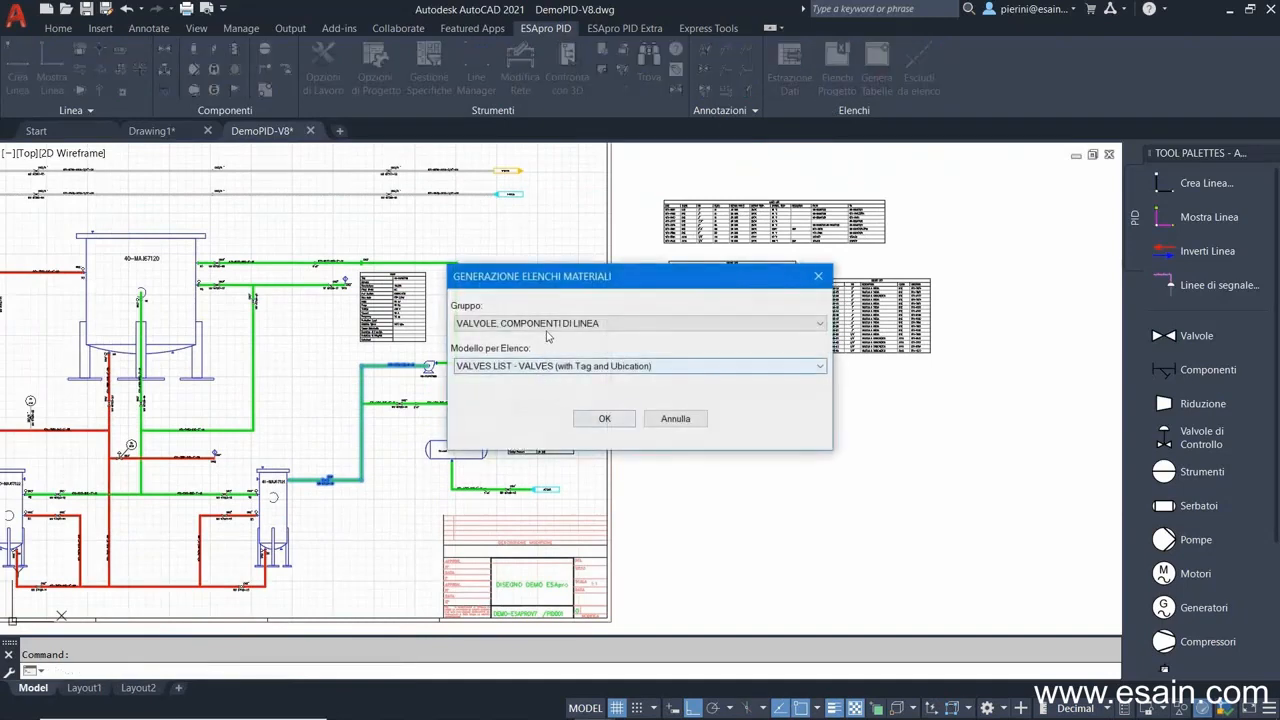
left_click(546, 325)
left_click(540, 378)
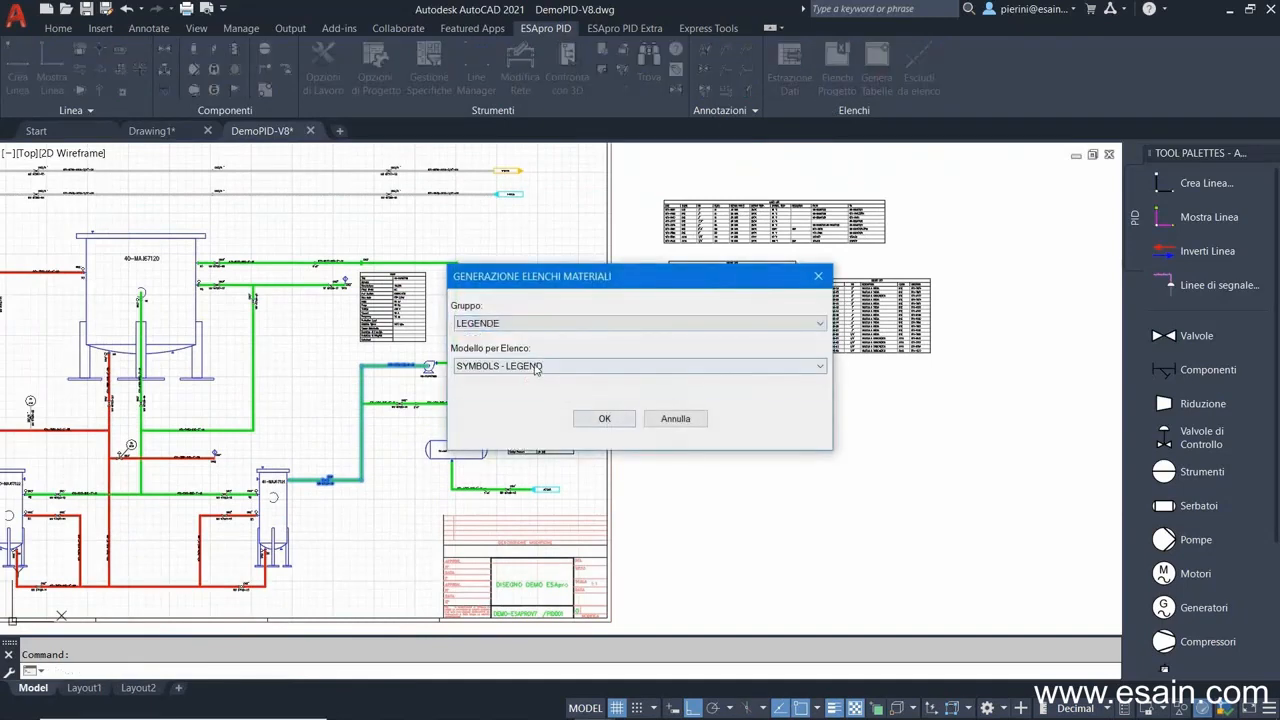
left_click(592, 421)
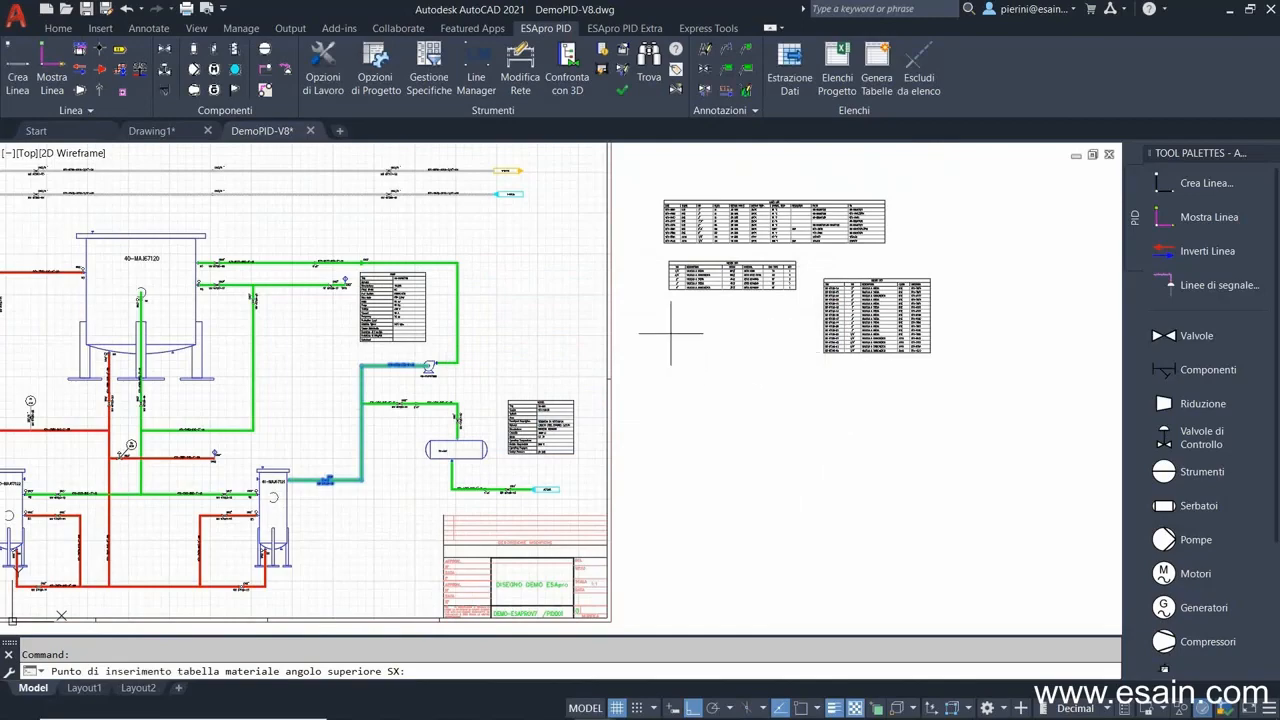
left_click(709, 486)
scroll(697, 362, "up", 8)
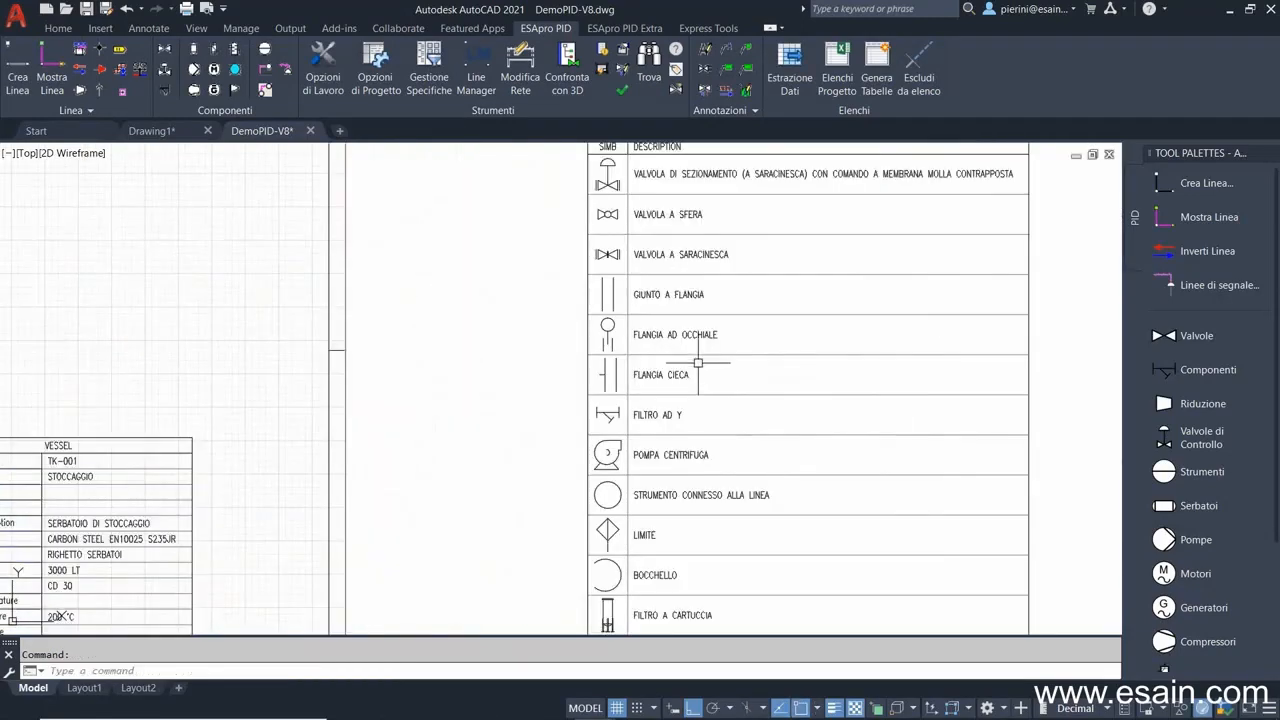
scroll(696, 355, "down", 6)
scroll(643, 261, "up", 4)
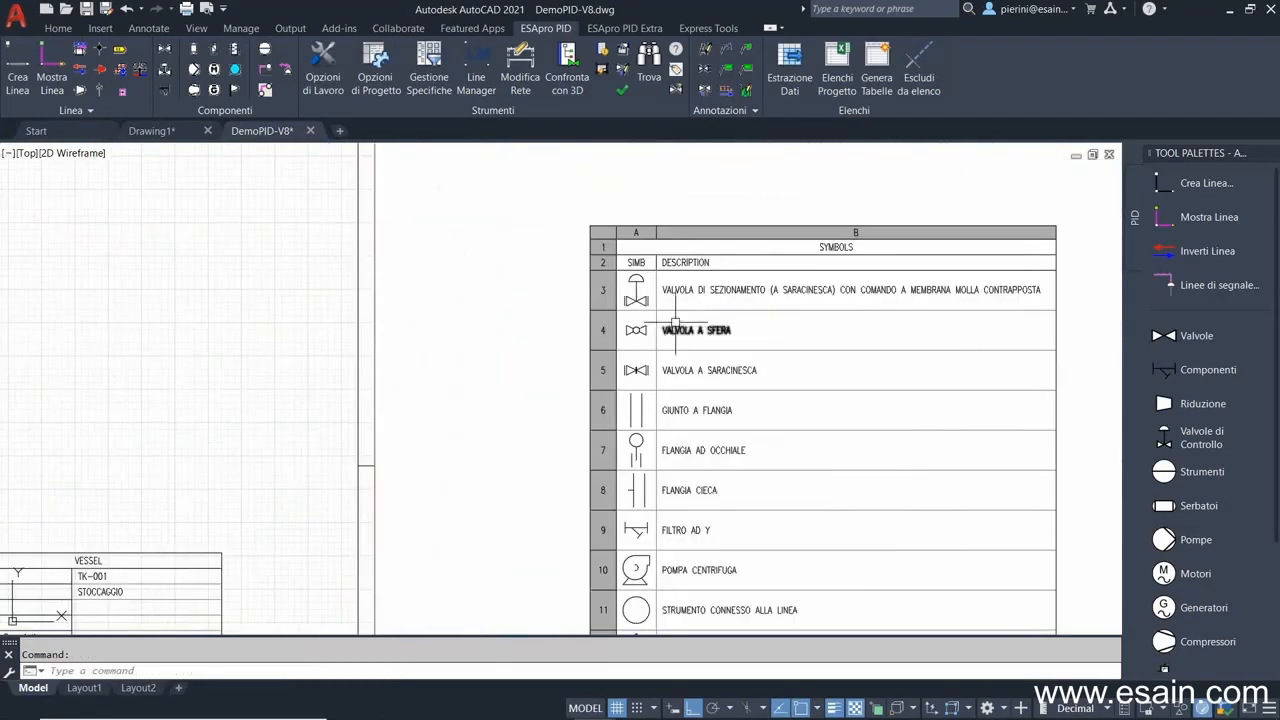
Review the main and secondary language choices for lists in the project options, keeping Italiano and Nessuno.
left_click(379, 62)
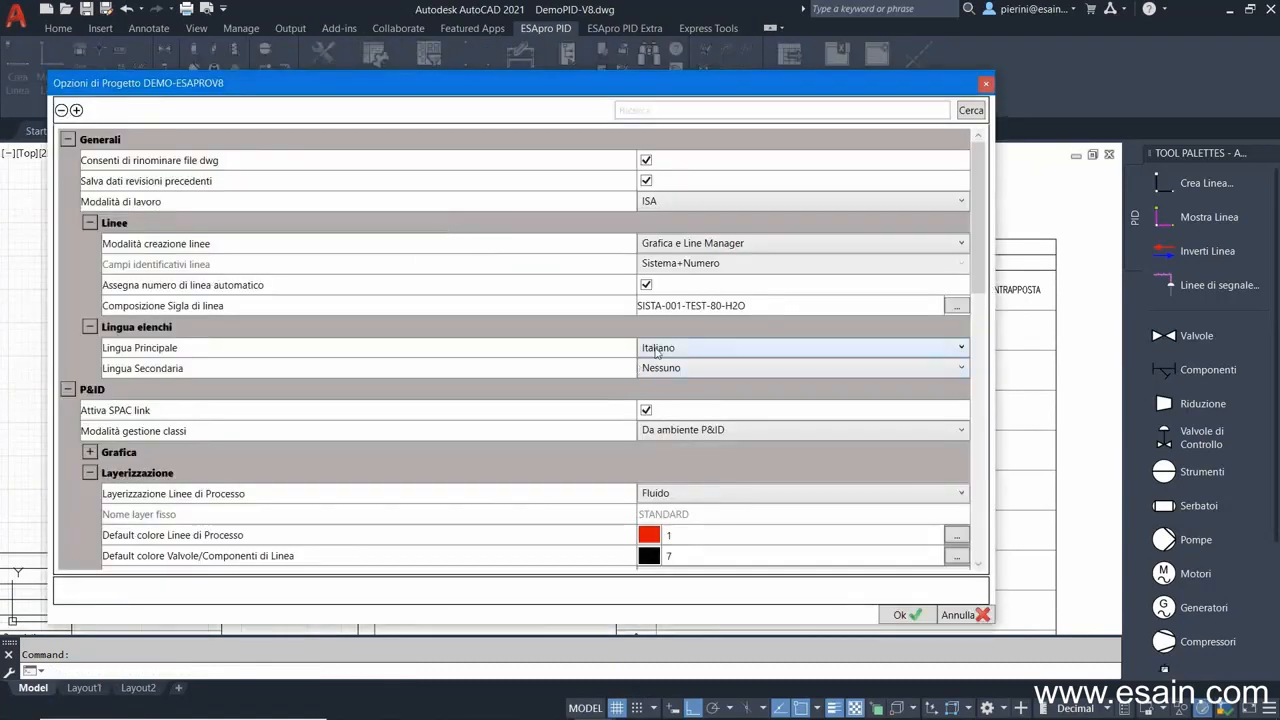
left_click(656, 348)
left_click(656, 381)
left_click(661, 368)
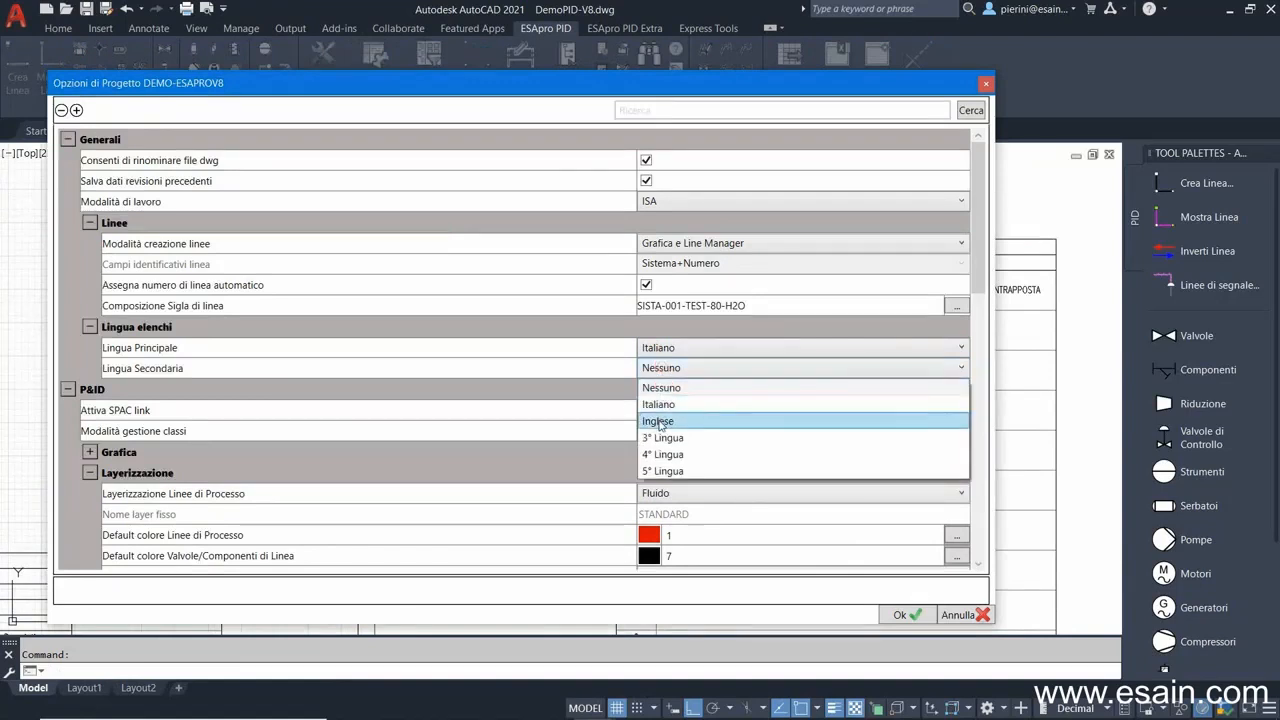
left_click(657, 369)
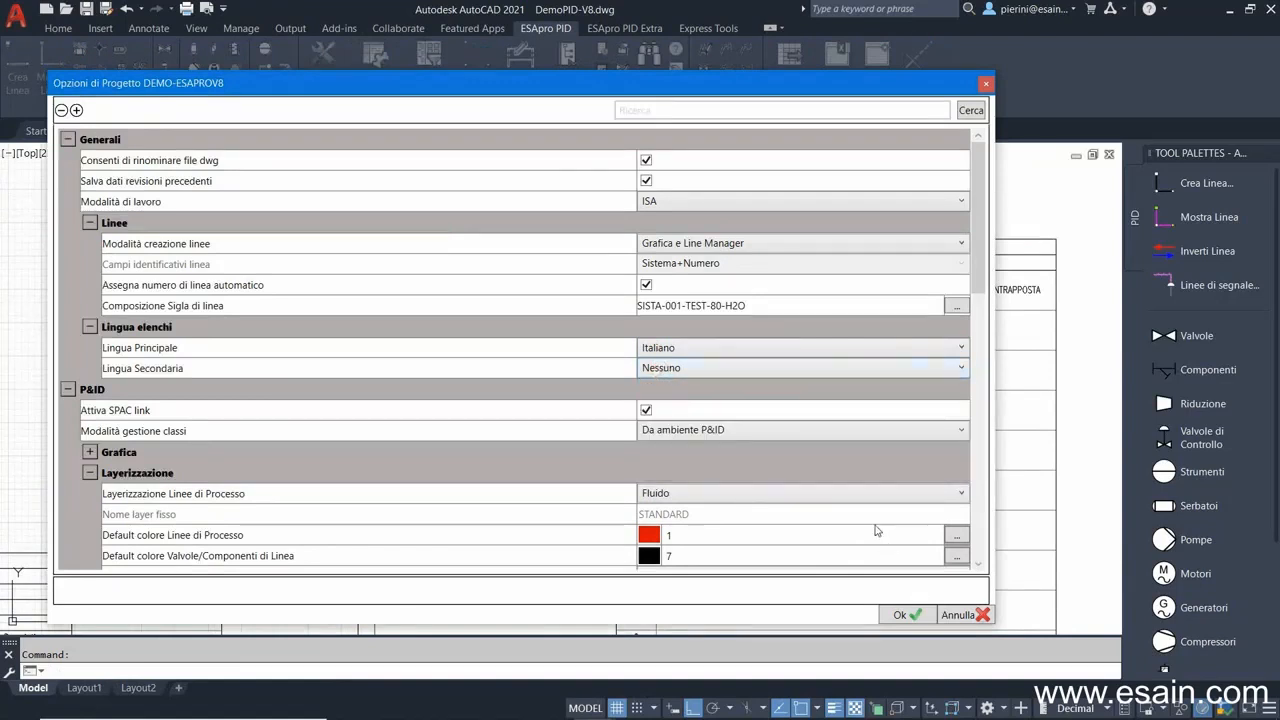
left_click(906, 615)
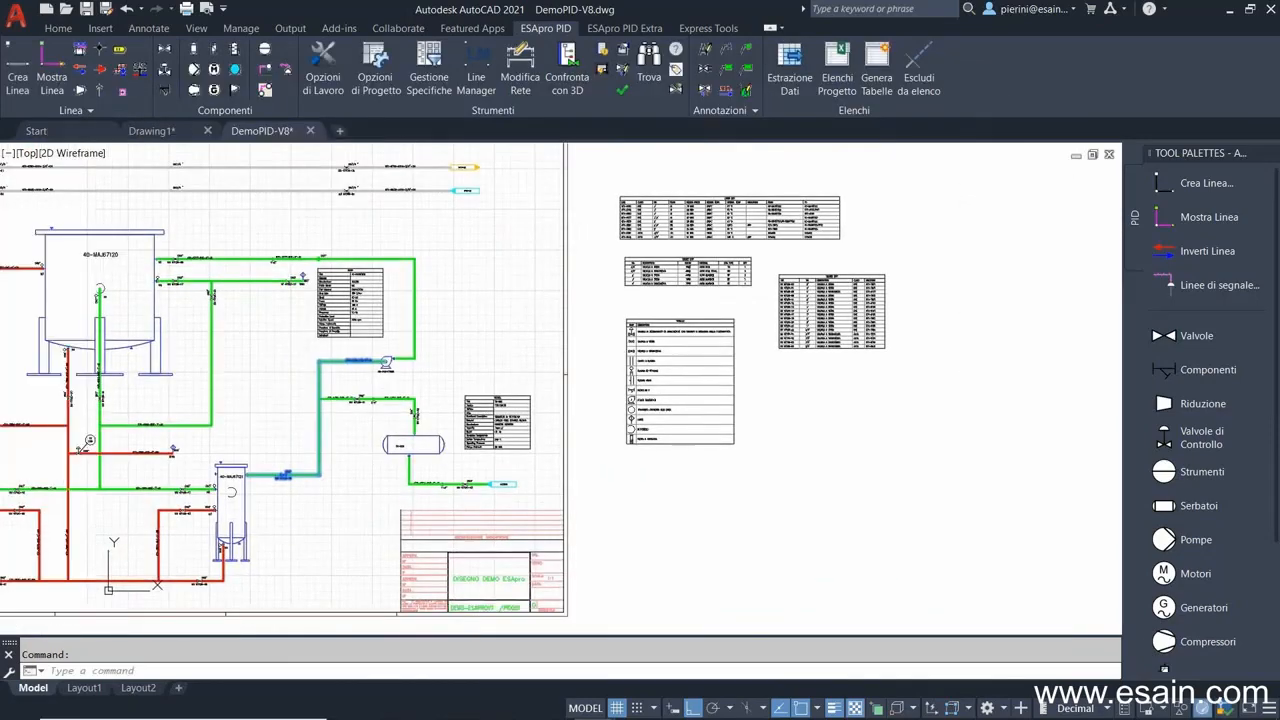
scroll(567, 413, "up", 4)
middle_click_drag(543, 386, 531, 457)
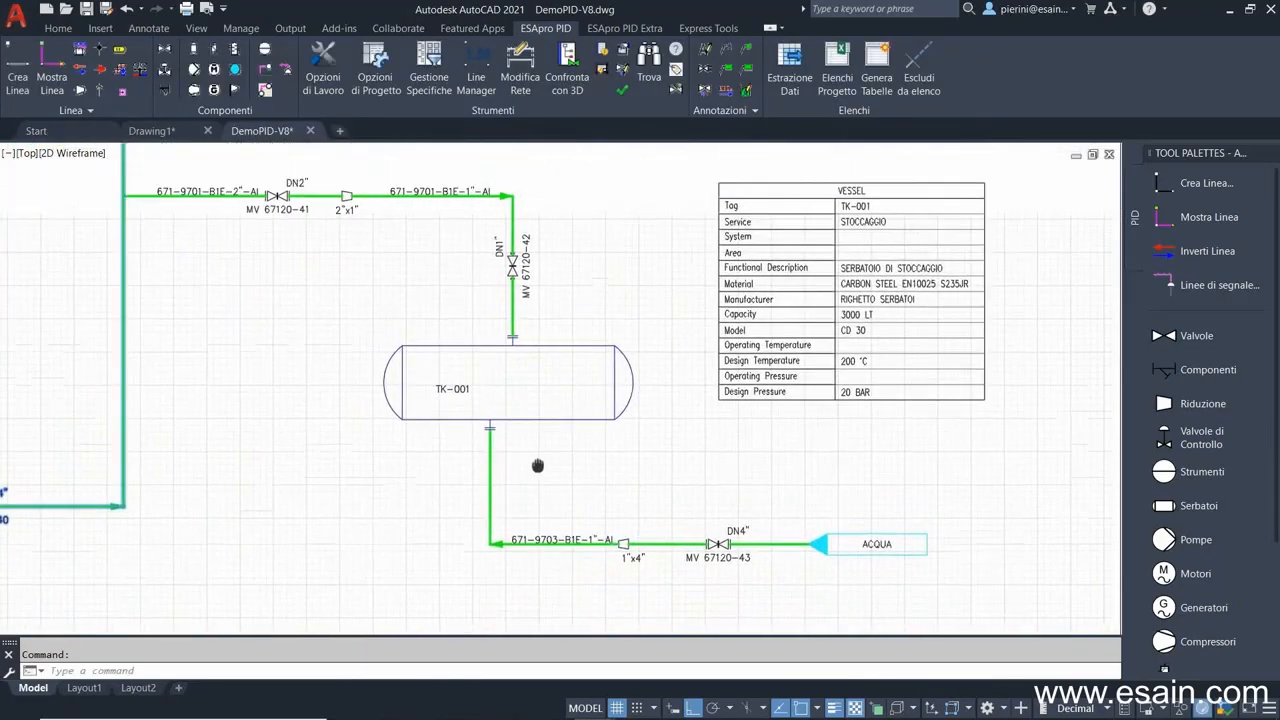